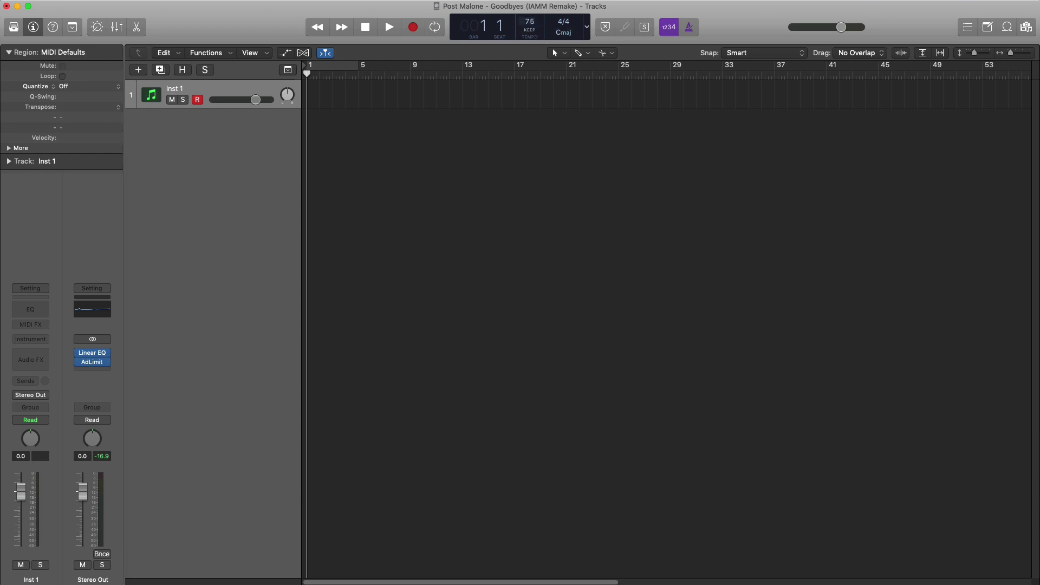
Load the ANA 2 synth on the Inst 1 track and apply the Post Malone Pad preset, searching for "post malone".
{"action": "left_click", "coordinate": [35, 339]}
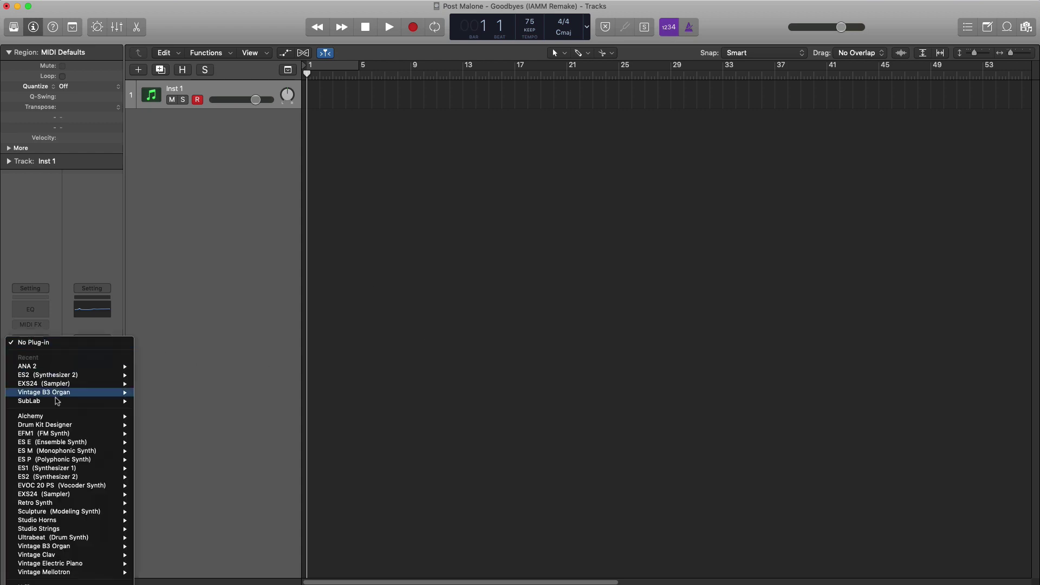
{"action": "left_click", "coordinate": [153, 367]}
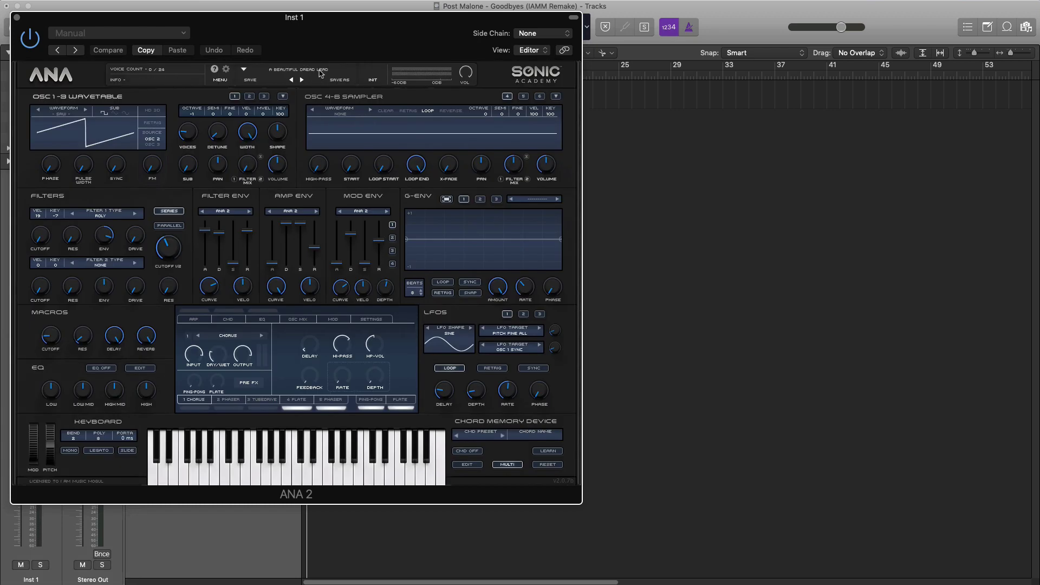
{"action": "left_click", "coordinate": [320, 75]}
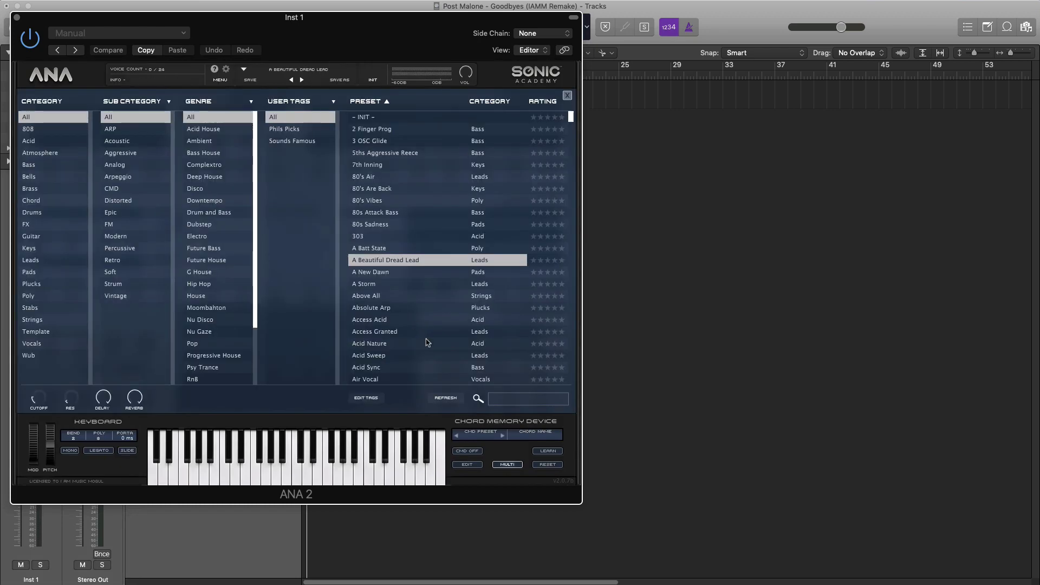
{"action": "left_click", "coordinate": [509, 400]}
{"action": "type", "text": "post malone"}
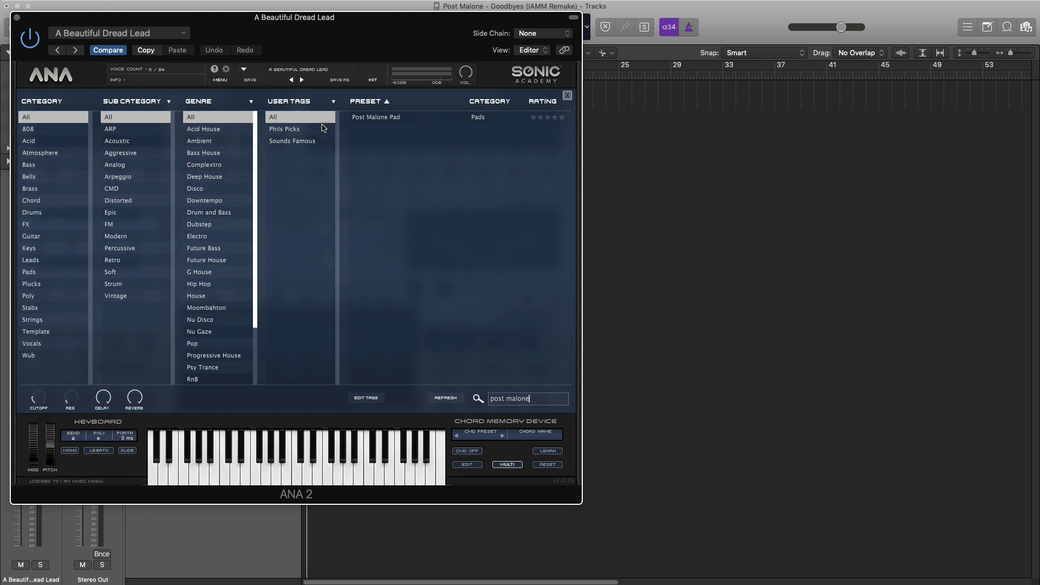
{"action": "double_click", "coordinate": [367, 120]}
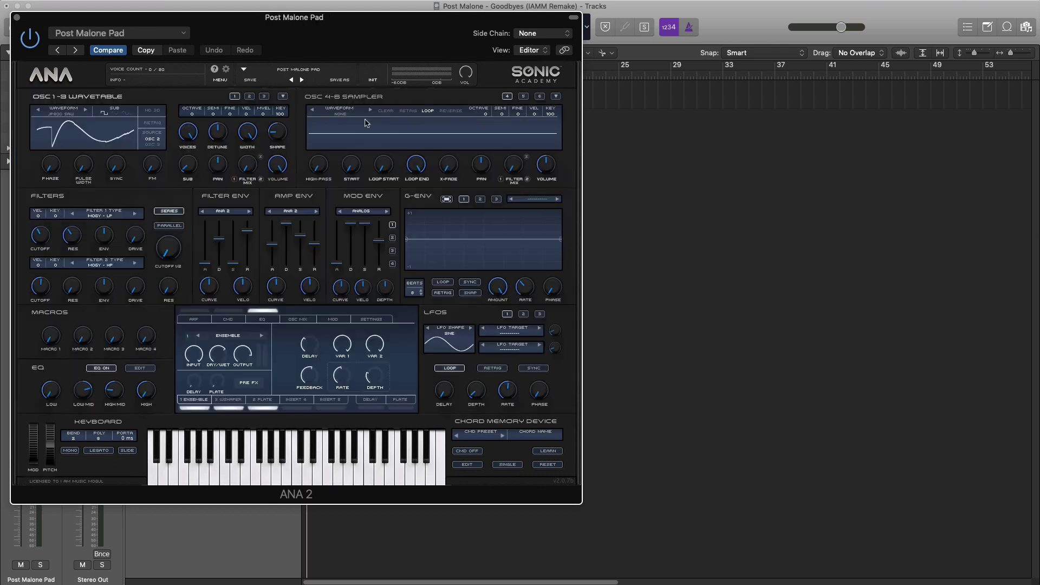
{"action": "left_click", "coordinate": [18, 18]}
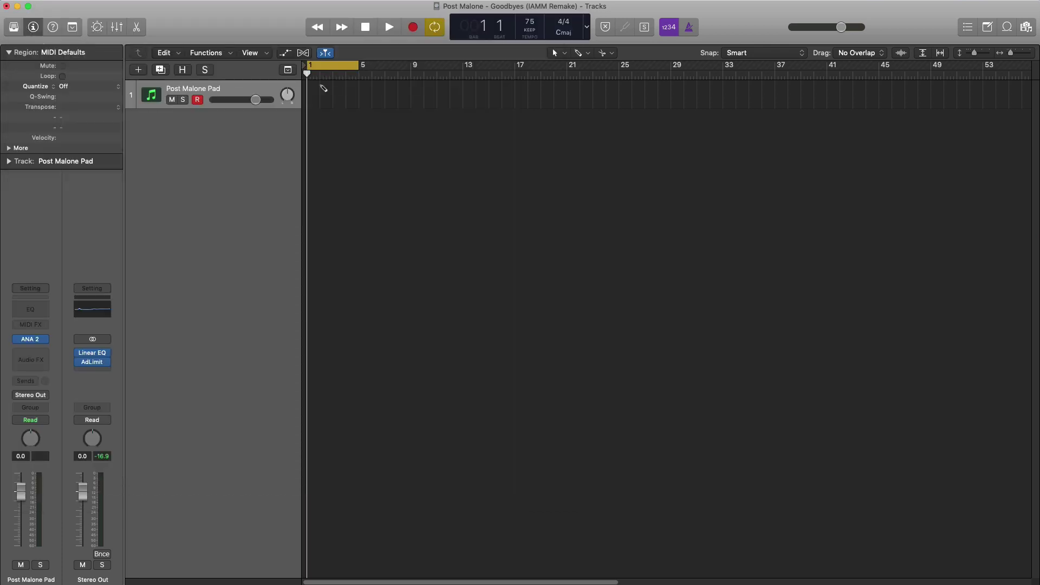
Create a four-bar MIDI region from bar 1 on the Post Malone Pad track and open it in the Piano Roll.
{"action": "left_click_drag", "start_coordinate": [315, 100], "coordinate": [357, 100]}
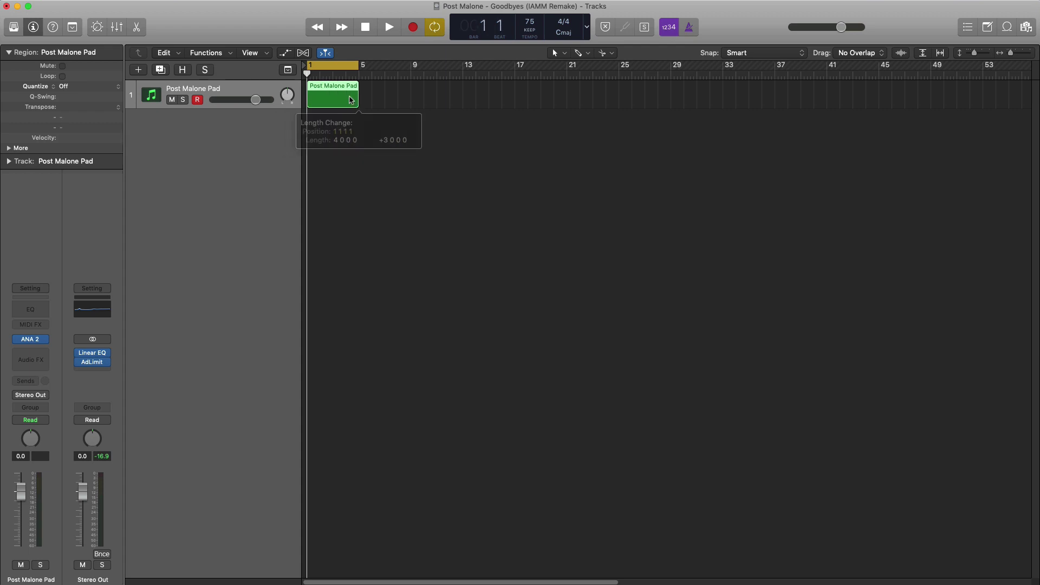
{"action": "double_click", "coordinate": [351, 100]}
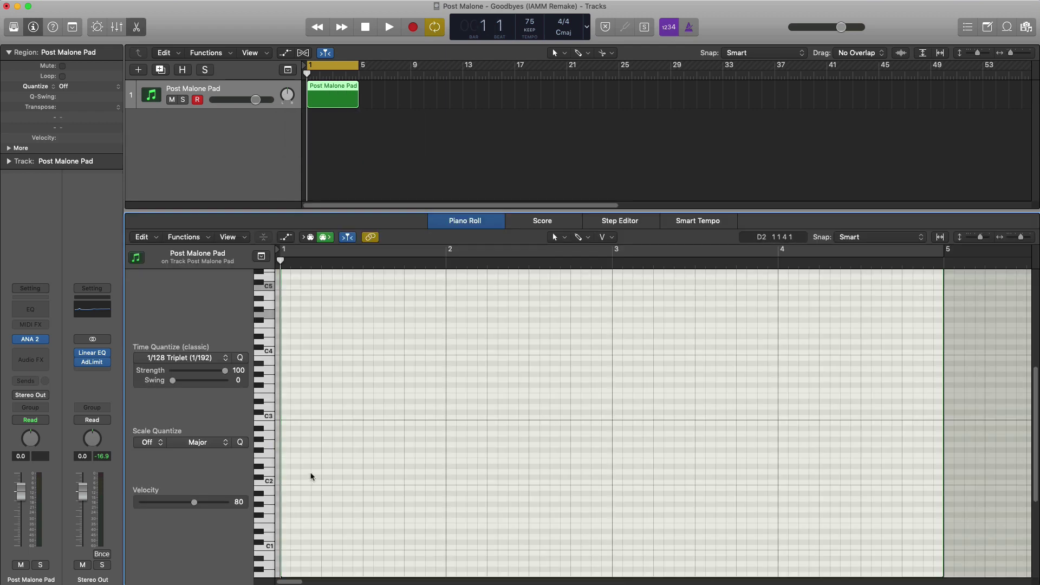
{"action": "left_click", "coordinate": [372, 253]}
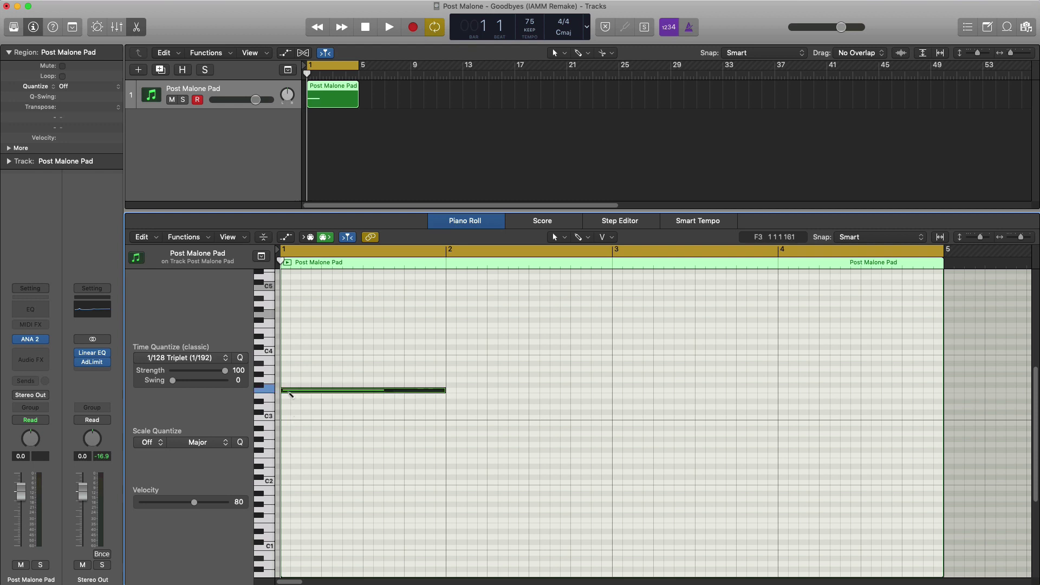
Build the bar 1 chord from one-bar notes F3, A3, C4, F4 and A4, playing it back while adding notes.
{"action": "left_click_drag", "start_coordinate": [288, 391], "coordinate": [292, 371]}
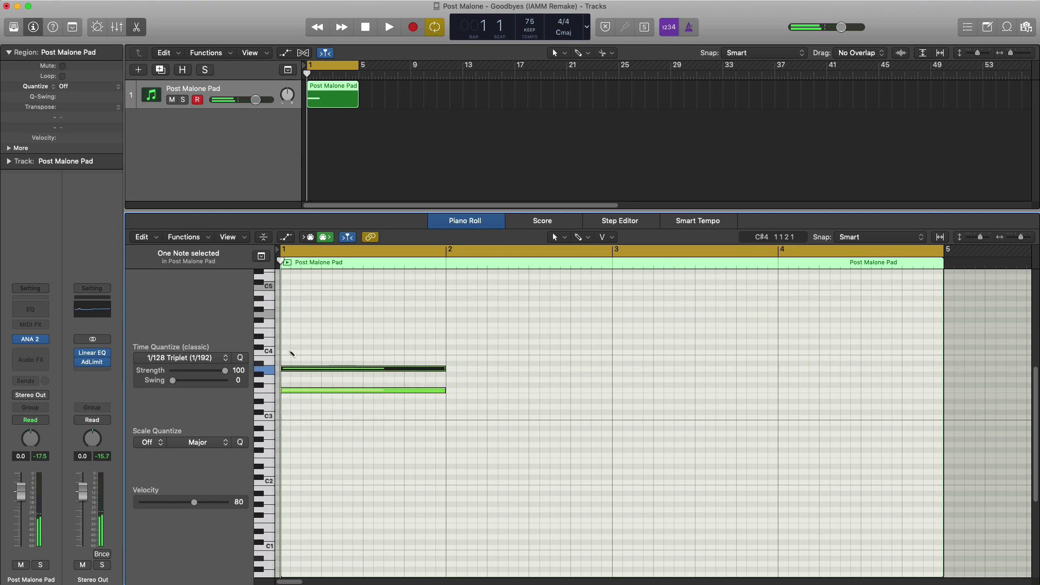
{"action": "left_click", "coordinate": [291, 355]}
{"action": "mouse_move", "coordinate": [289, 356]}
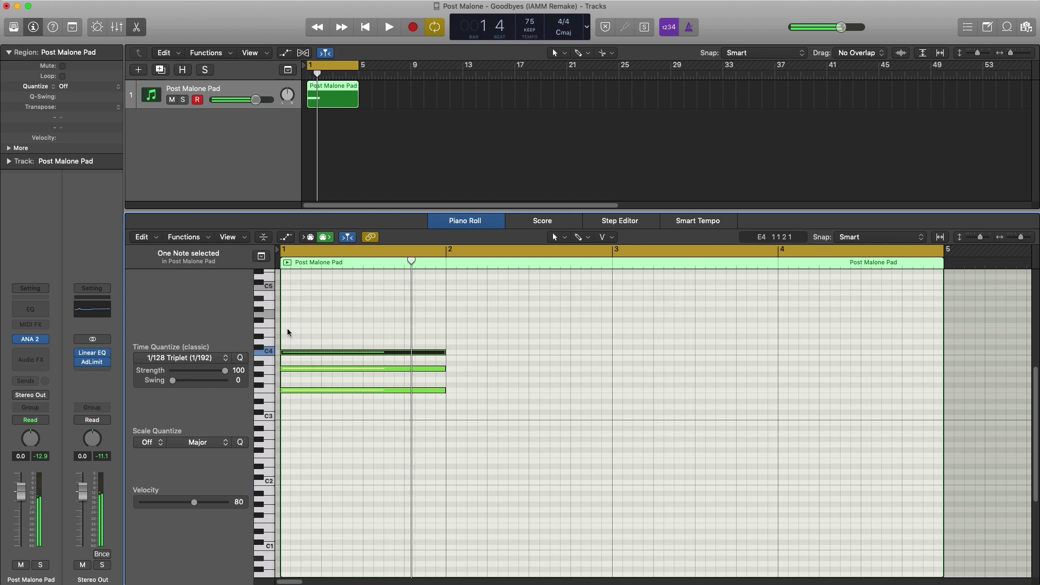
{"action": "left_click", "coordinate": [286, 326]}
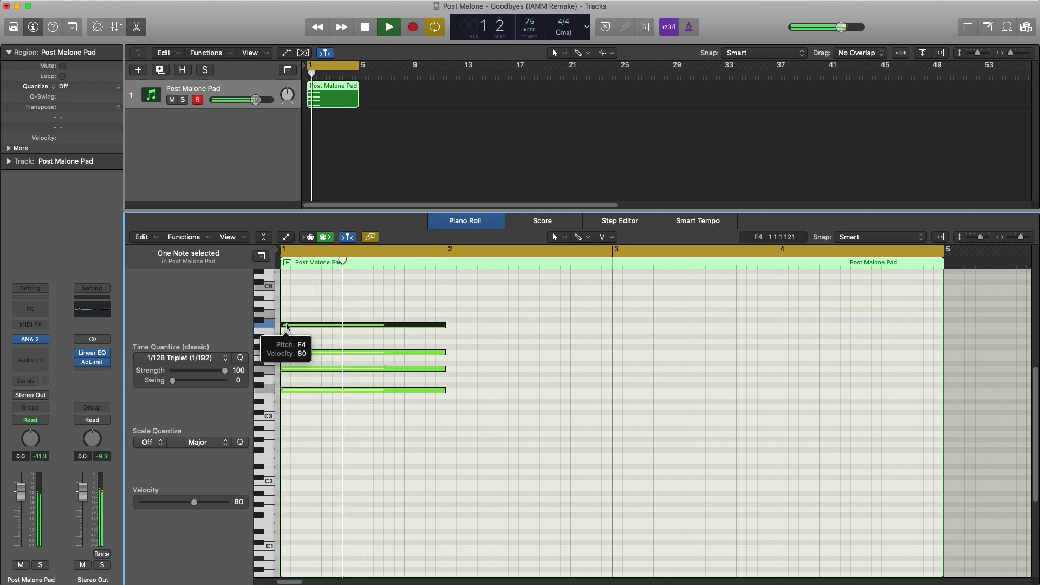
{"action": "key", "text": "space"}
{"action": "left_click", "coordinate": [287, 304]}
{"action": "key", "text": "space"}
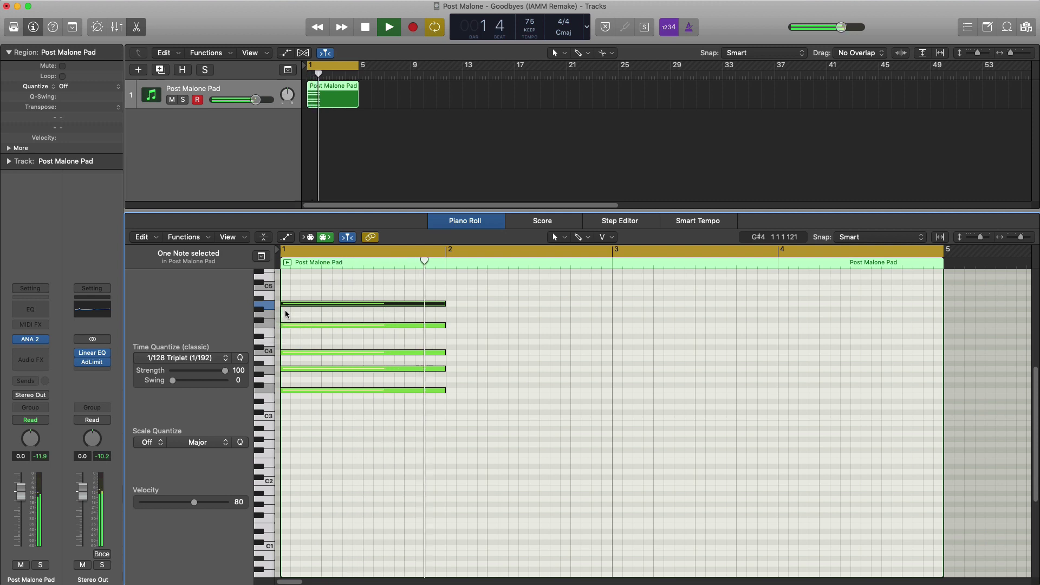
{"action": "key", "text": "space"}
{"action": "key", "text": "space"}
{"action": "key", "text": "space"}
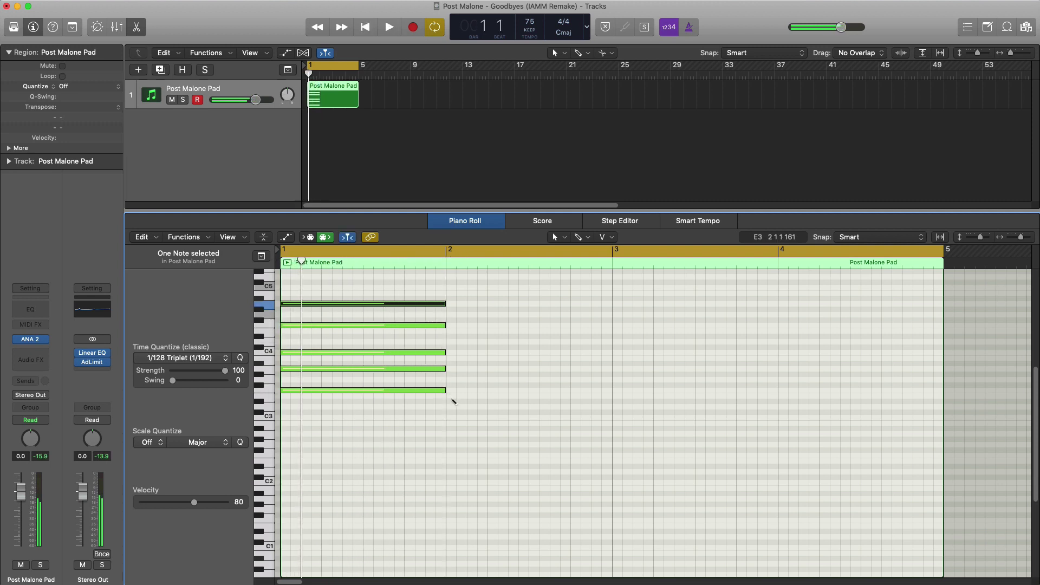
Build the bar 2 chord from one-bar notes E3, A3, C#4, E4, A4 and C#5 while playing back.
{"action": "left_click", "coordinate": [450, 396]}
{"action": "key", "text": "space"}
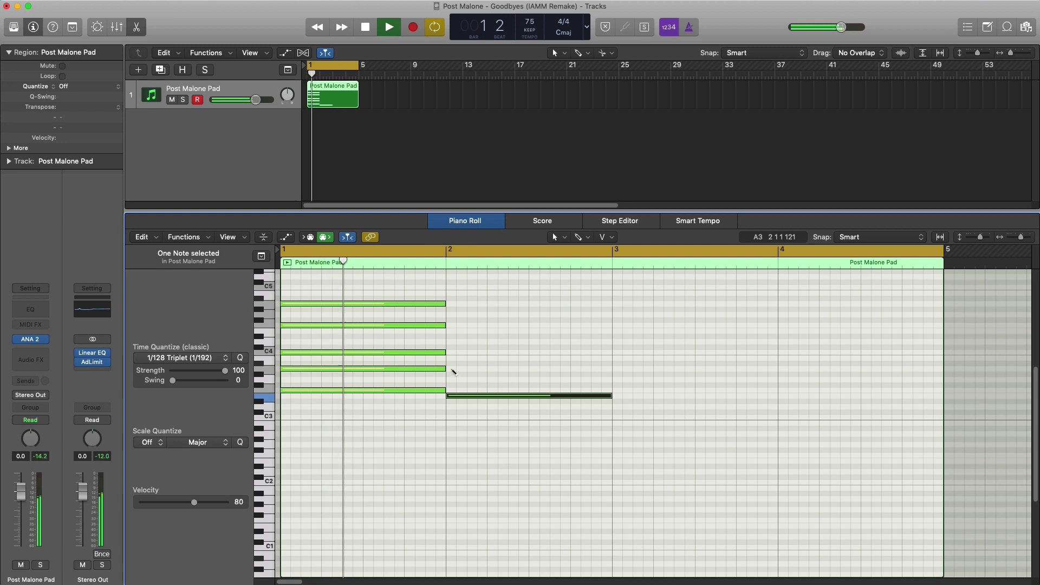
{"action": "left_click", "coordinate": [450, 369]}
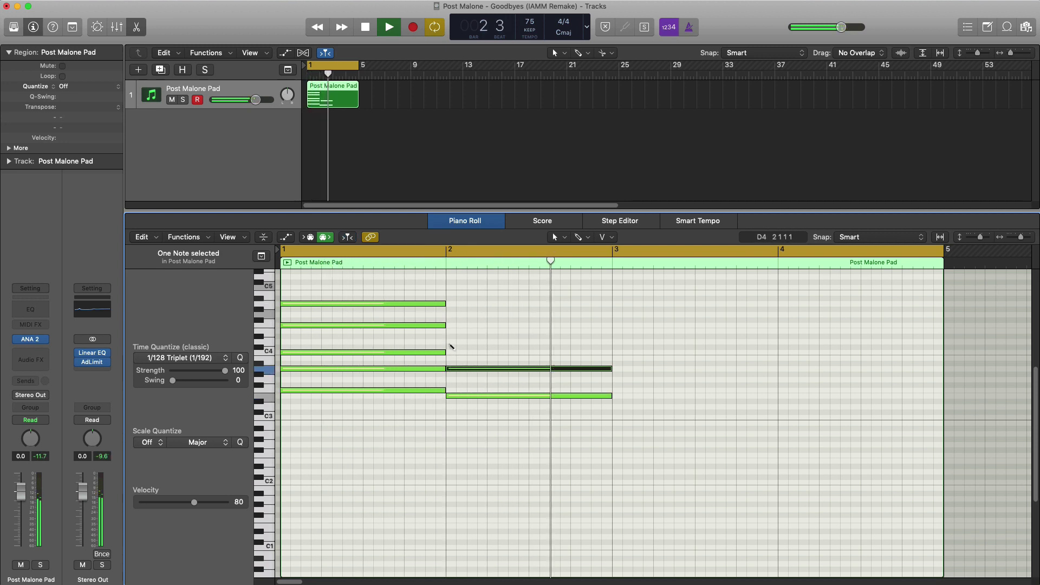
{"action": "left_click", "coordinate": [451, 348]}
{"action": "key", "text": "space"}
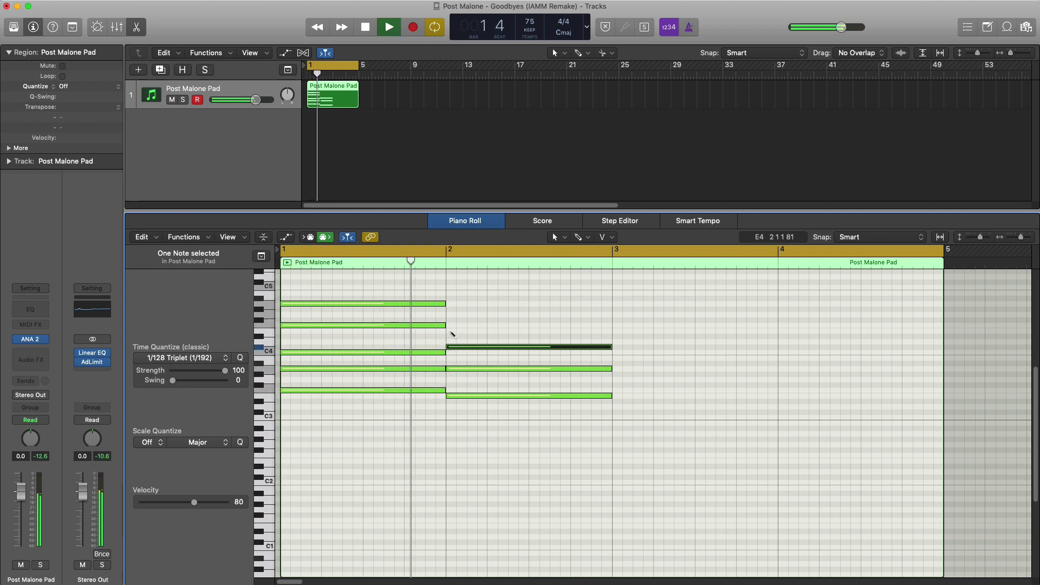
{"action": "left_click_drag", "start_coordinate": [449, 346], "coordinate": [455, 286]}
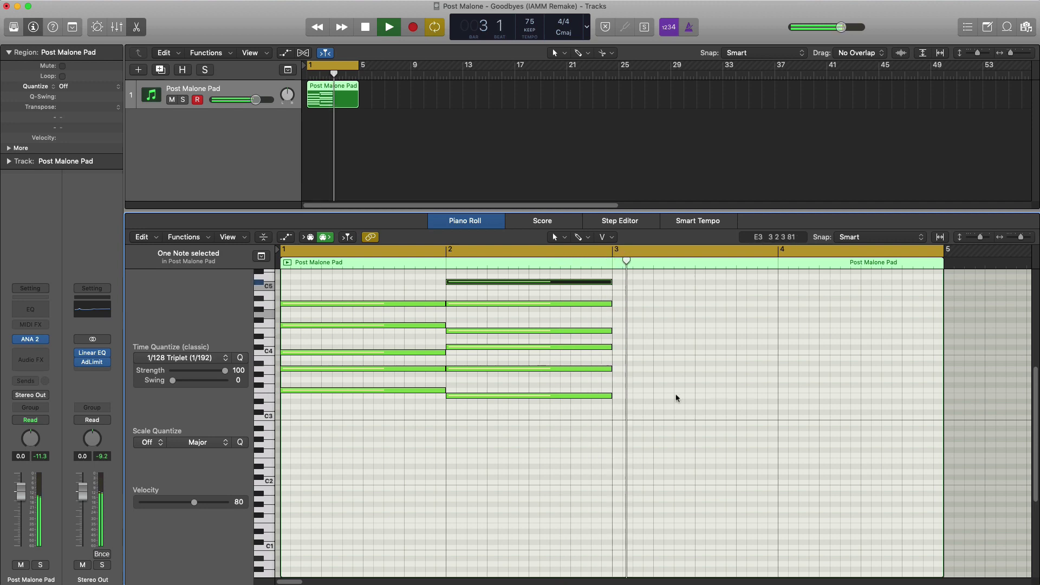
Add a one-bar D3 note at bar 3 and set the cycle range to bars 2 and 3.
{"action": "key", "text": "space"}
{"action": "left_click", "coordinate": [614, 406], "text": "super"}
{"action": "key", "text": "space"}
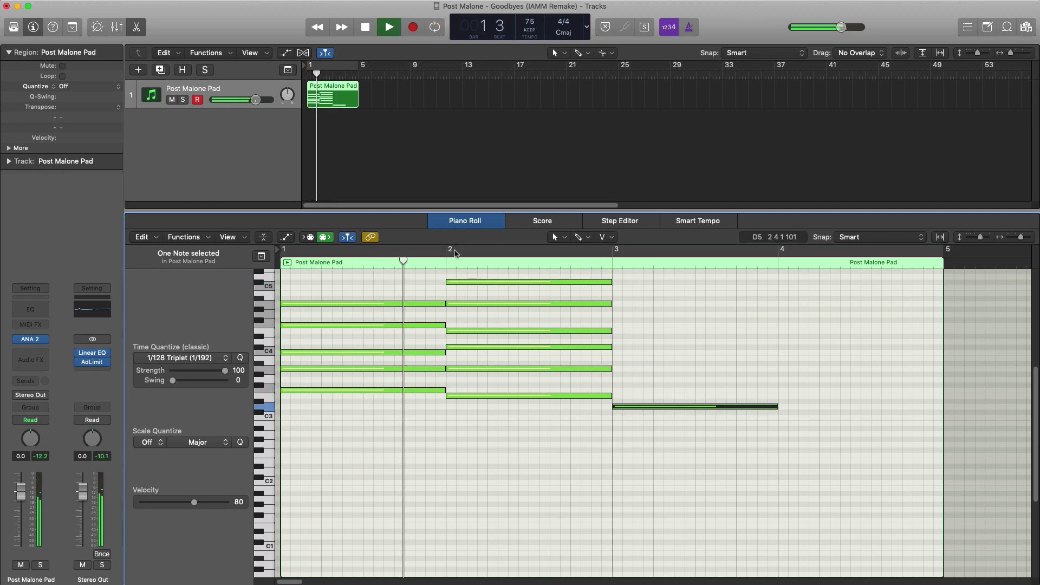
{"action": "left_click_drag", "start_coordinate": [494, 249], "coordinate": [704, 257]}
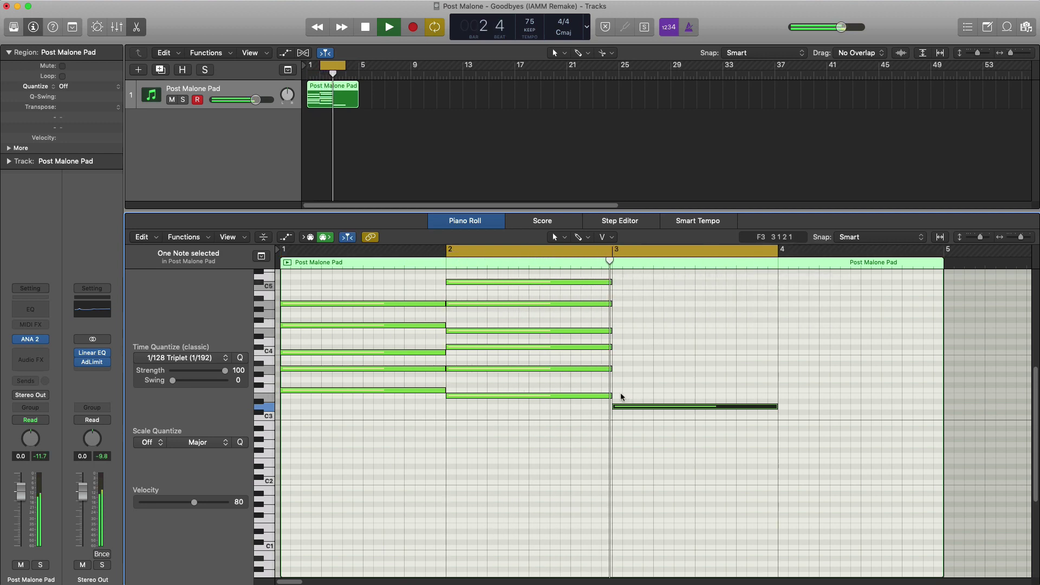
Stack one-bar notes F3, A3, D4, F4, A4, D5 and F5 above the D3 in bar 3.
{"action": "left_click_drag", "start_coordinate": [618, 406], "coordinate": [617, 370]}
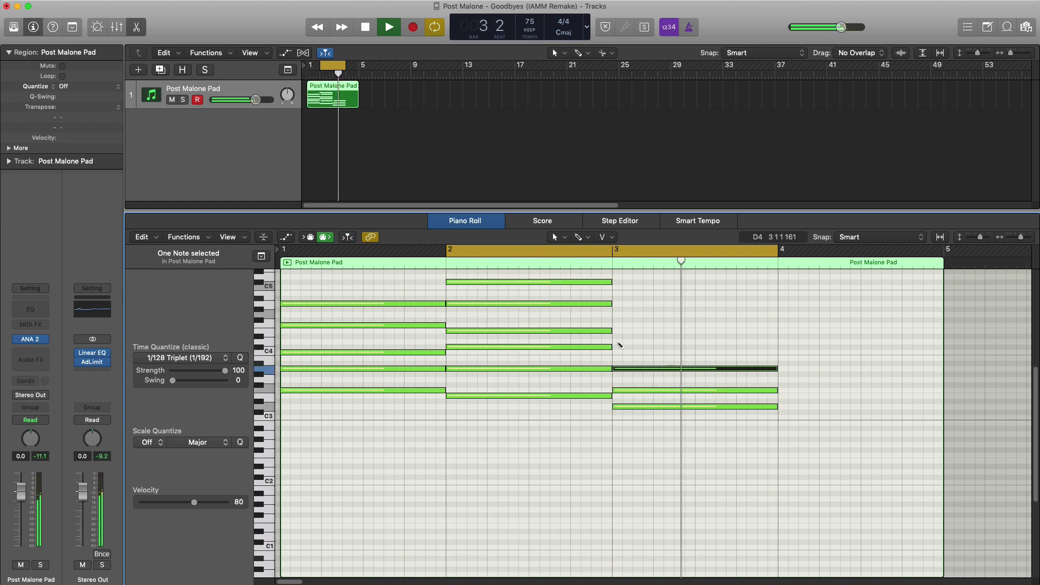
{"action": "left_click_drag", "start_coordinate": [618, 369], "coordinate": [622, 325]}
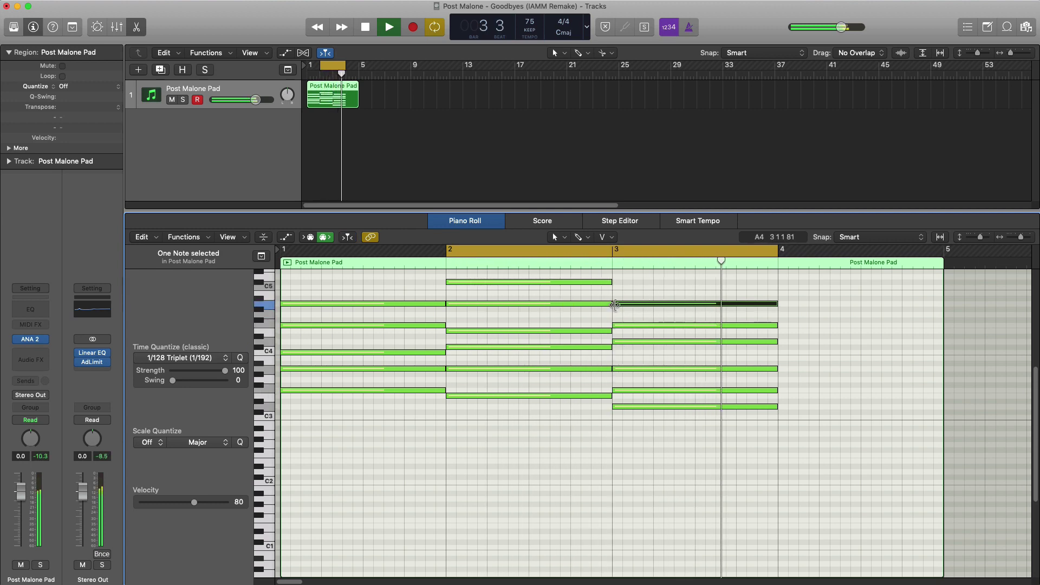
{"action": "left_click", "coordinate": [619, 304]}
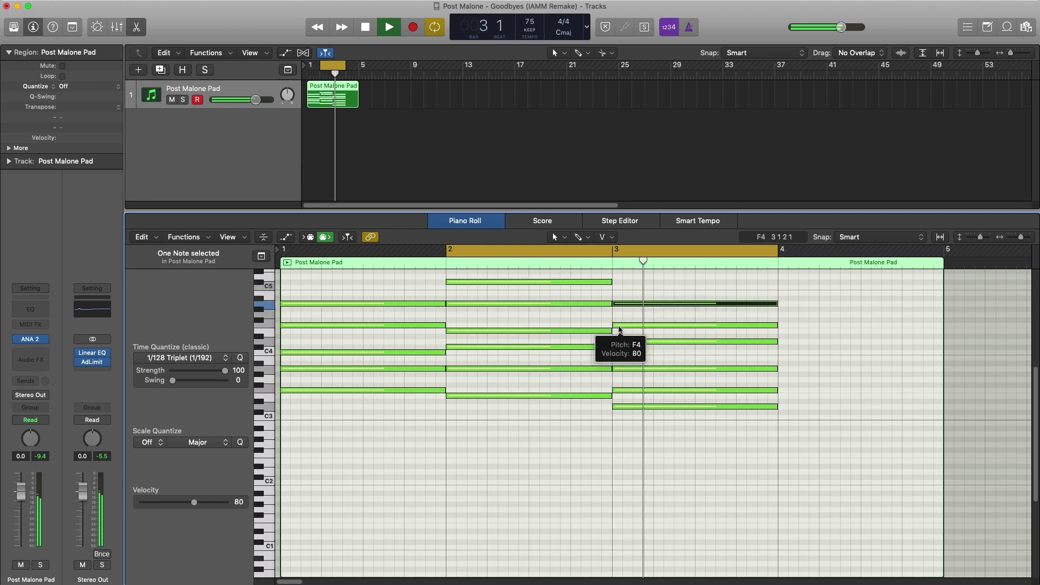
{"action": "left_click", "coordinate": [619, 277]}
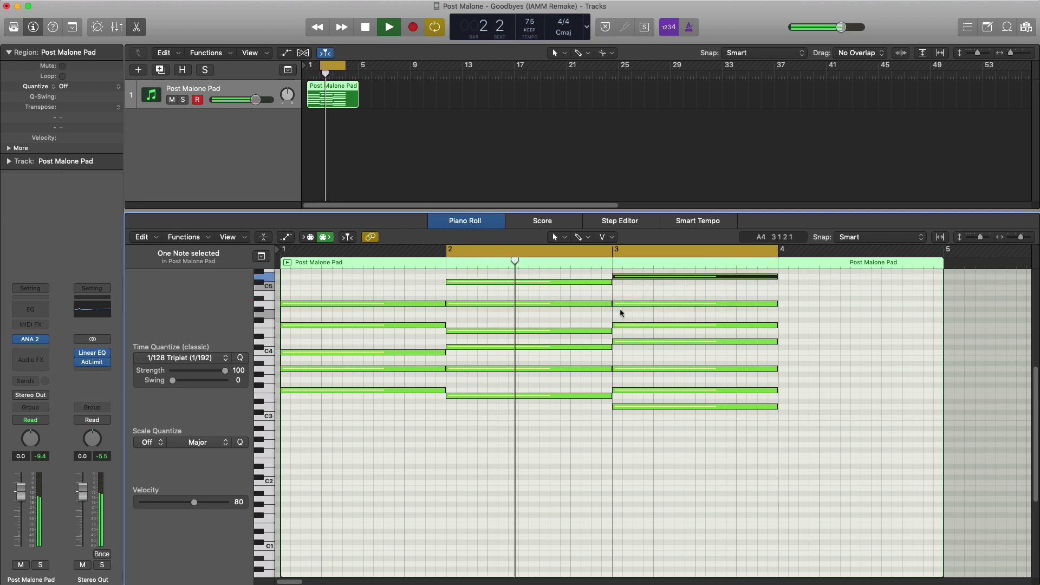
{"action": "scroll", "coordinate": [622, 325], "scroll_direction": "up", "scroll_amount": 2}
{"action": "scroll", "coordinate": [625, 335], "scroll_direction": "up", "scroll_amount": 1}
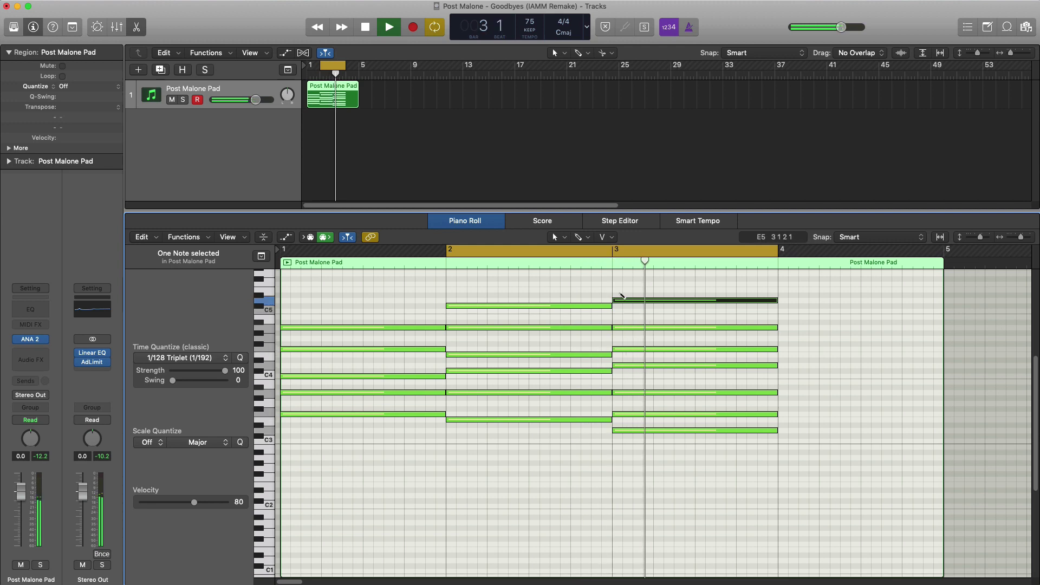
{"action": "left_click_drag", "start_coordinate": [616, 287], "coordinate": [616, 284]}
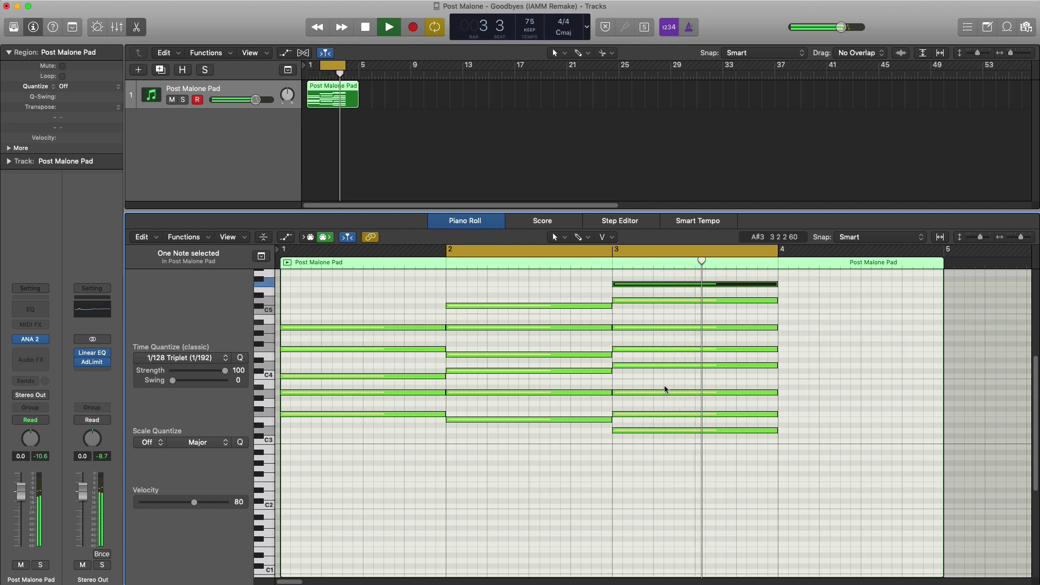
Set the cycle range to bars 3 and 4 and start playback.
{"action": "key", "text": "super+Left"}
{"action": "key", "text": "space"}
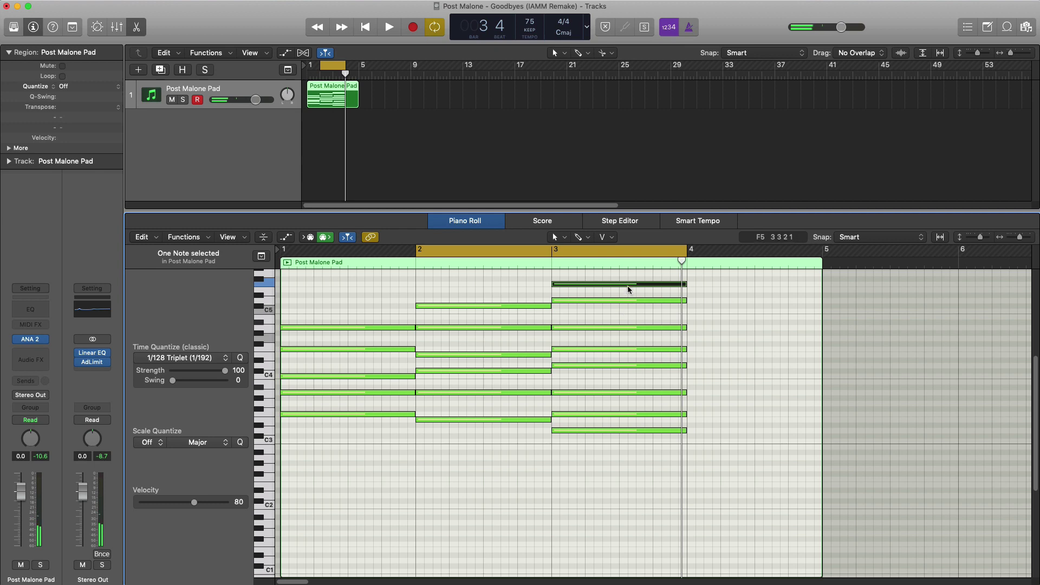
{"action": "left_click", "coordinate": [684, 252]}
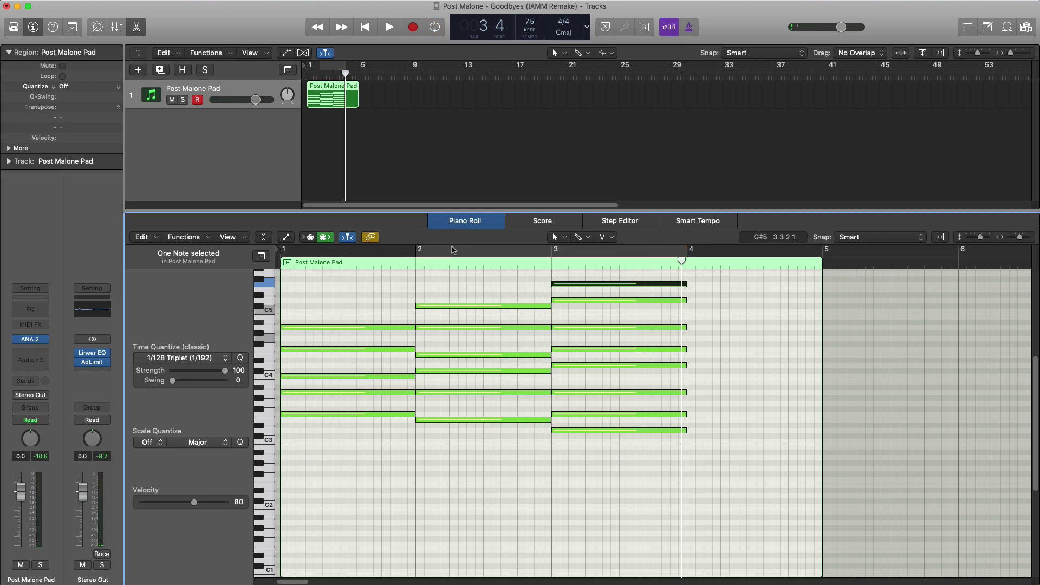
{"action": "left_click_drag", "start_coordinate": [453, 249], "coordinate": [822, 251]}
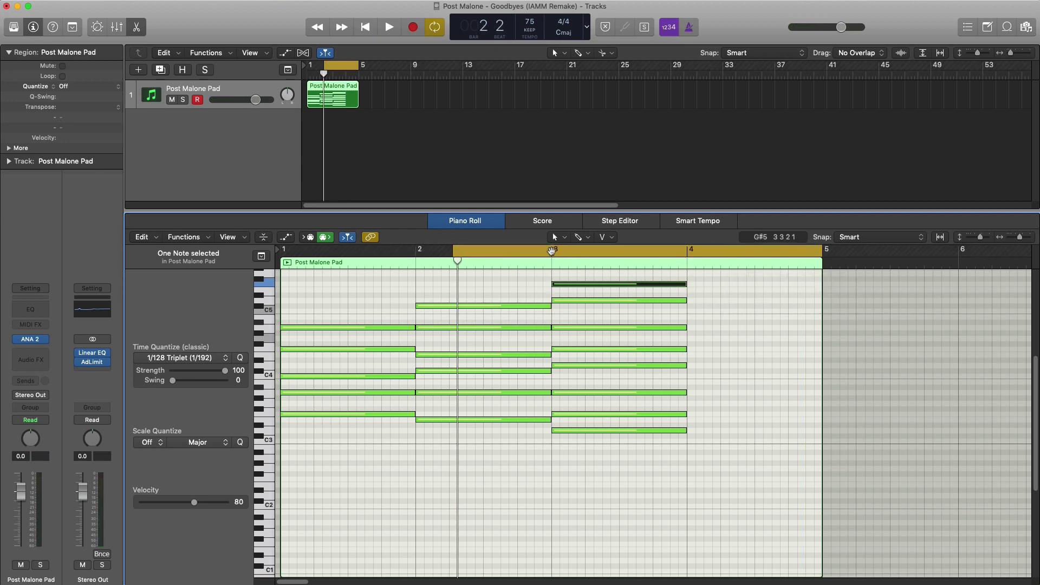
{"action": "left_click_drag", "start_coordinate": [551, 250], "coordinate": [818, 251]}
{"action": "key", "text": "space"}
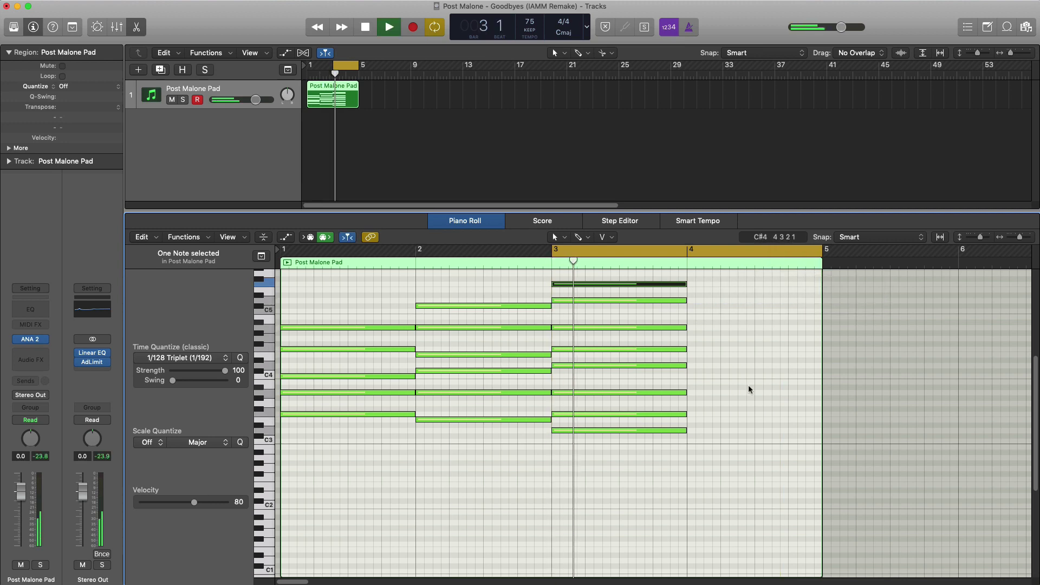
Build the bar 4 chord from one-bar notes A#2, F3, A#3, D4, F4 and A#4.
{"action": "left_click", "coordinate": [689, 452], "text": "super"}
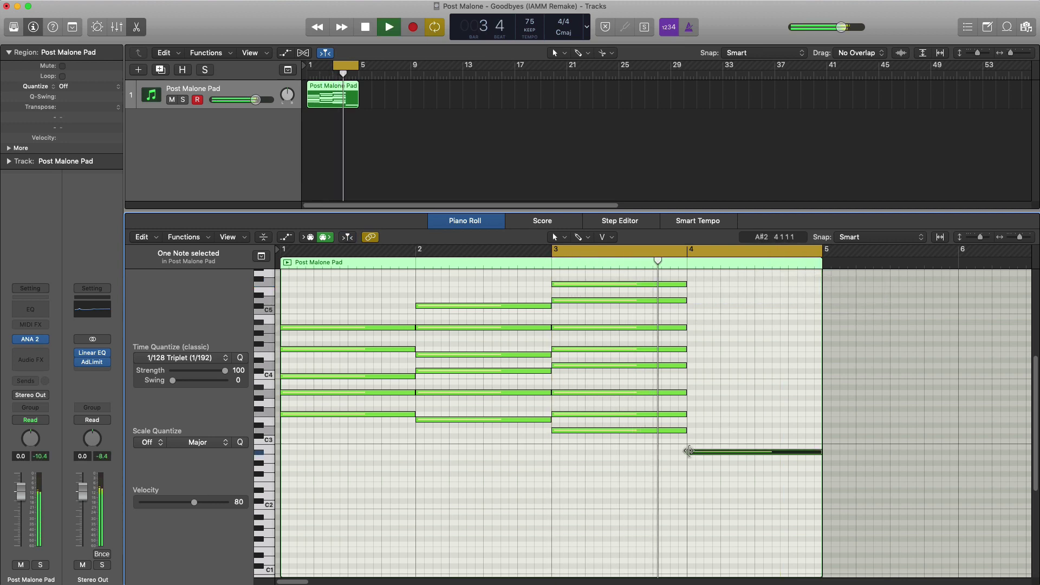
{"action": "left_click", "coordinate": [689, 414], "text": "super"}
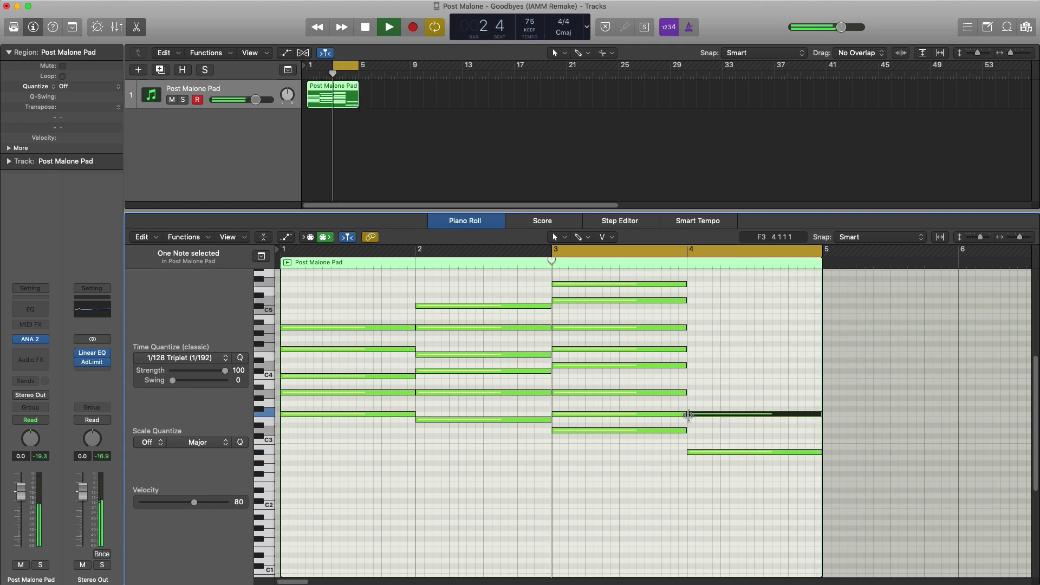
{"action": "left_click", "coordinate": [691, 388], "text": "super"}
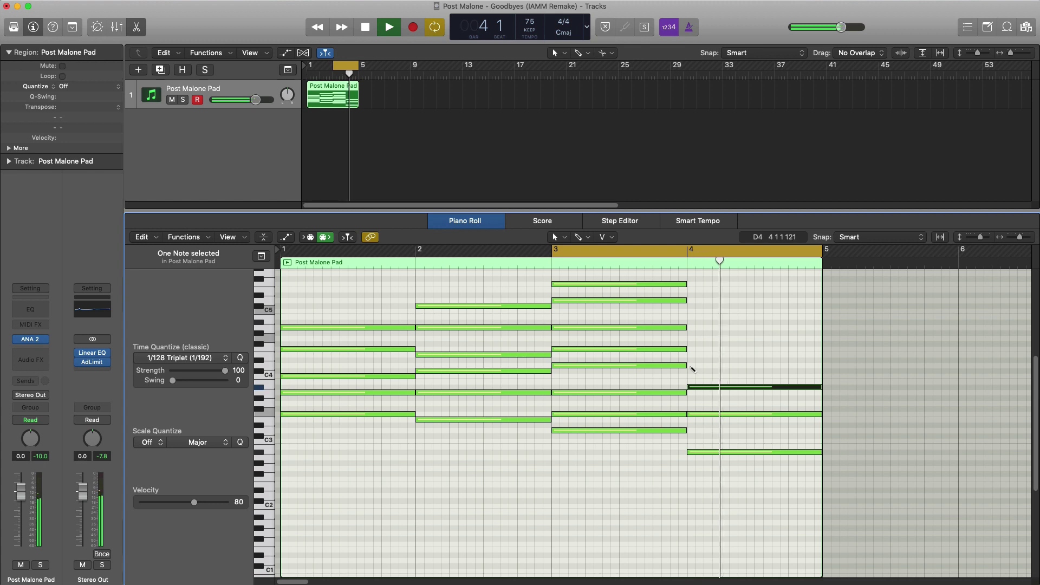
{"action": "left_click", "coordinate": [692, 365], "text": "super"}
{"action": "left_click", "coordinate": [691, 349], "text": "super"}
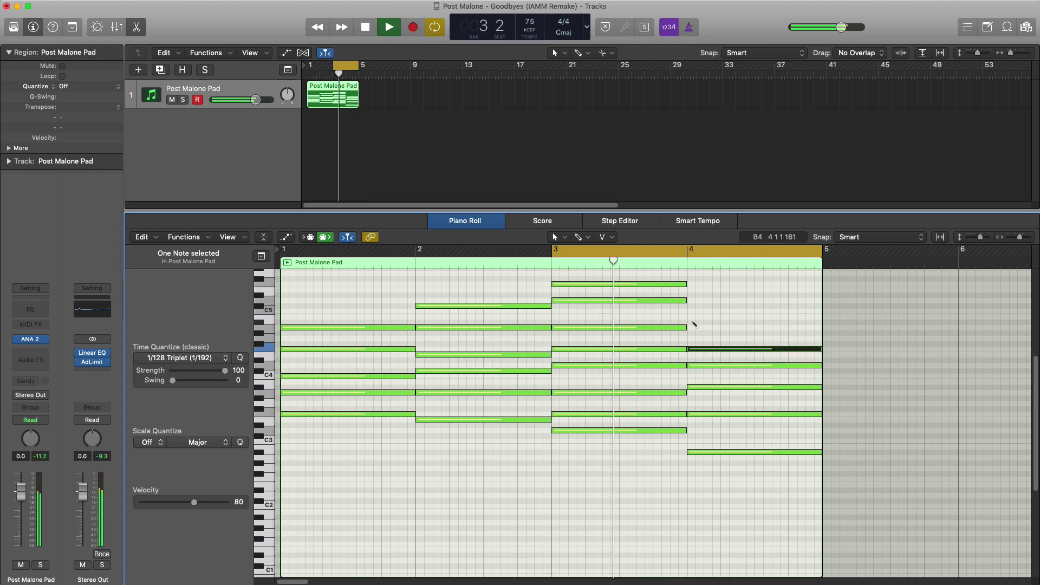
{"action": "left_click", "coordinate": [694, 322], "text": "super"}
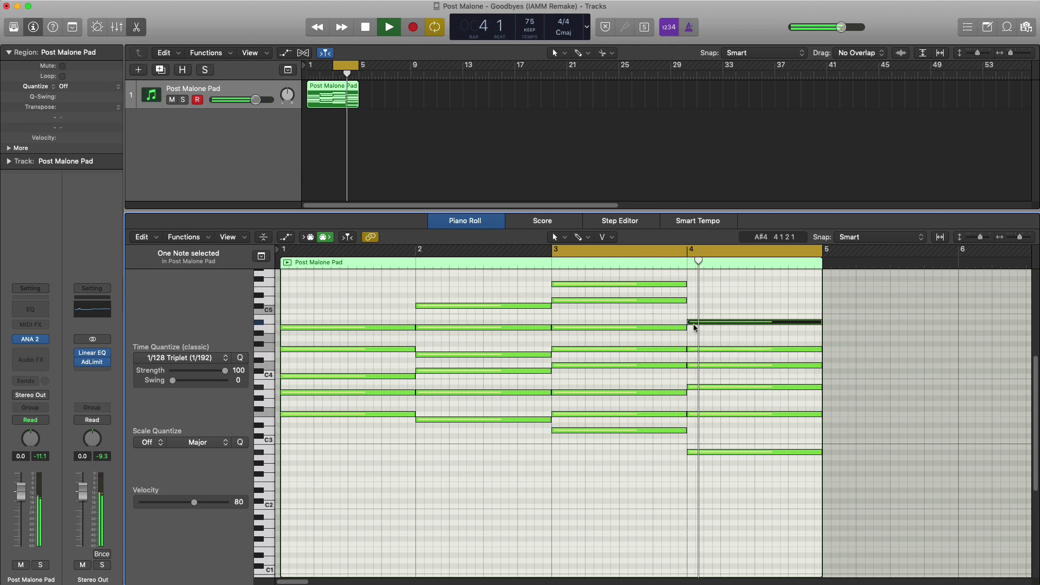
Top the bar 4 chord with a one-bar D5 and play back a cycle range covering bars 1 to 4.
{"action": "left_click", "coordinate": [690, 301], "text": "super"}
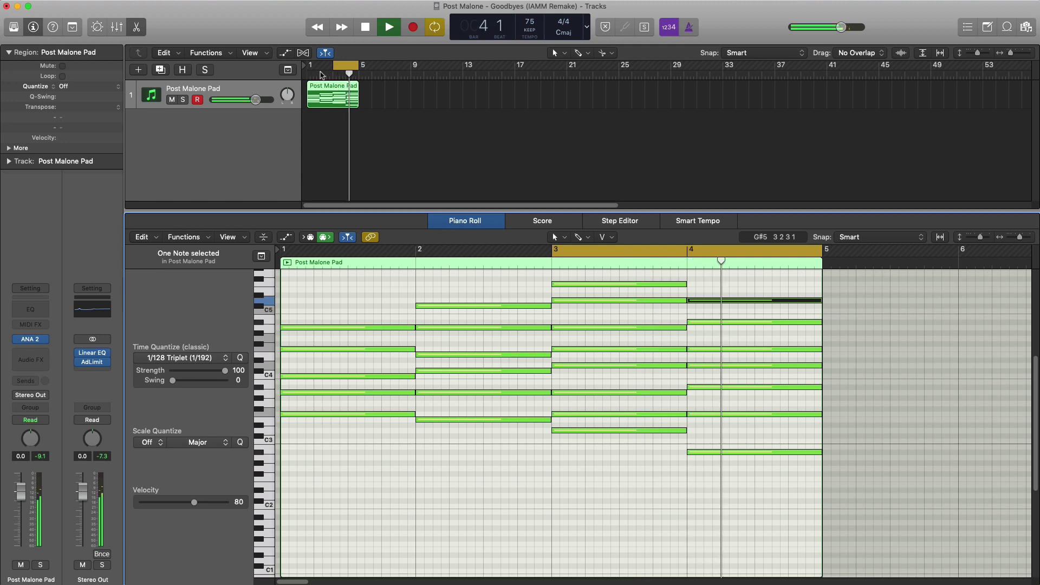
{"action": "key", "text": "space"}
{"action": "left_click_drag", "start_coordinate": [310, 73], "coordinate": [354, 72]}
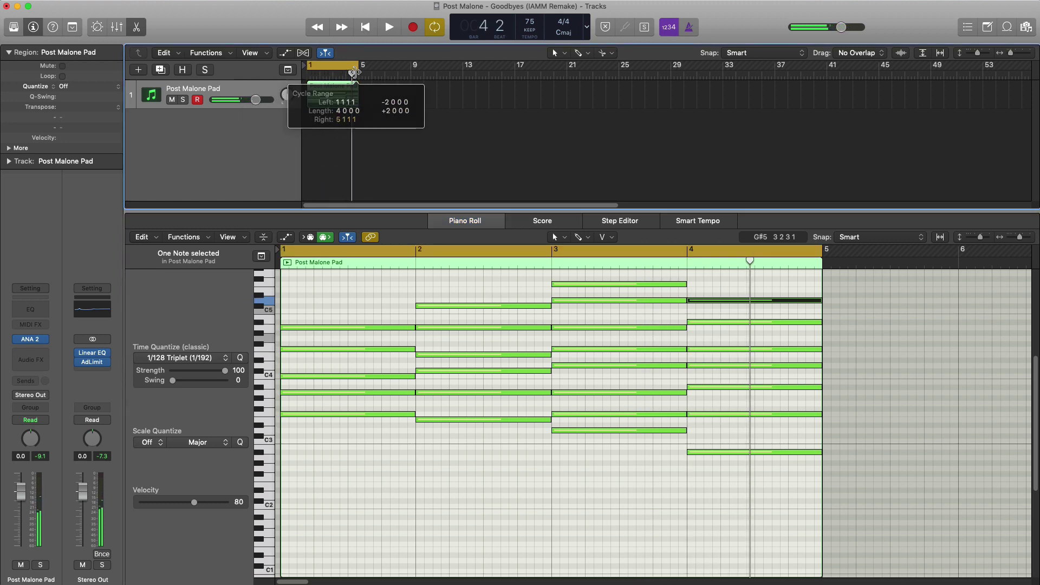
{"action": "key", "text": "space"}
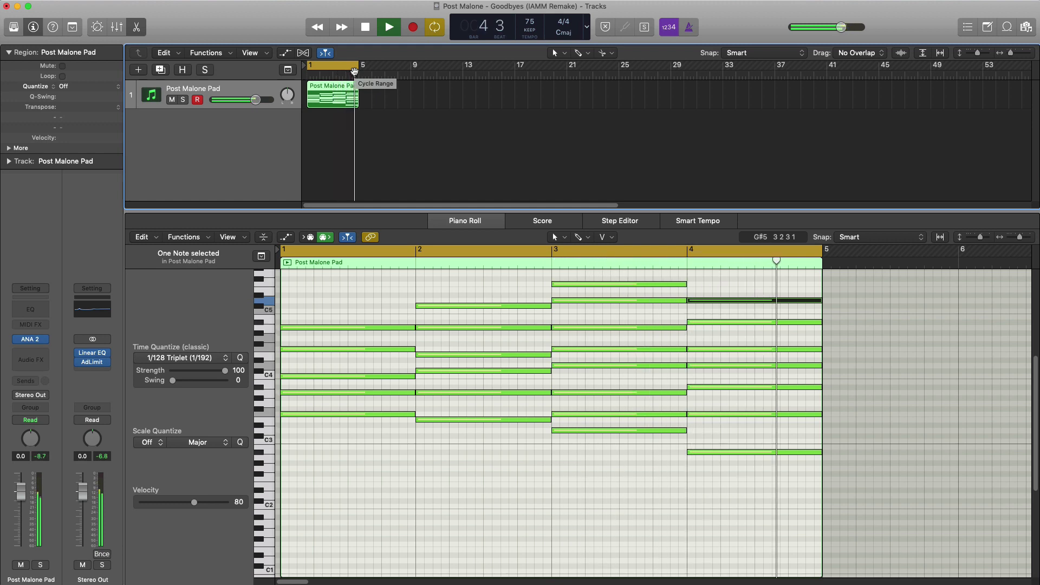
Close the piano roll, repeat the Post Malone Pad region at bar 5 and move the cycle range to bars 5 to 8.
{"action": "key", "text": "x"}
{"action": "key", "text": "x"}
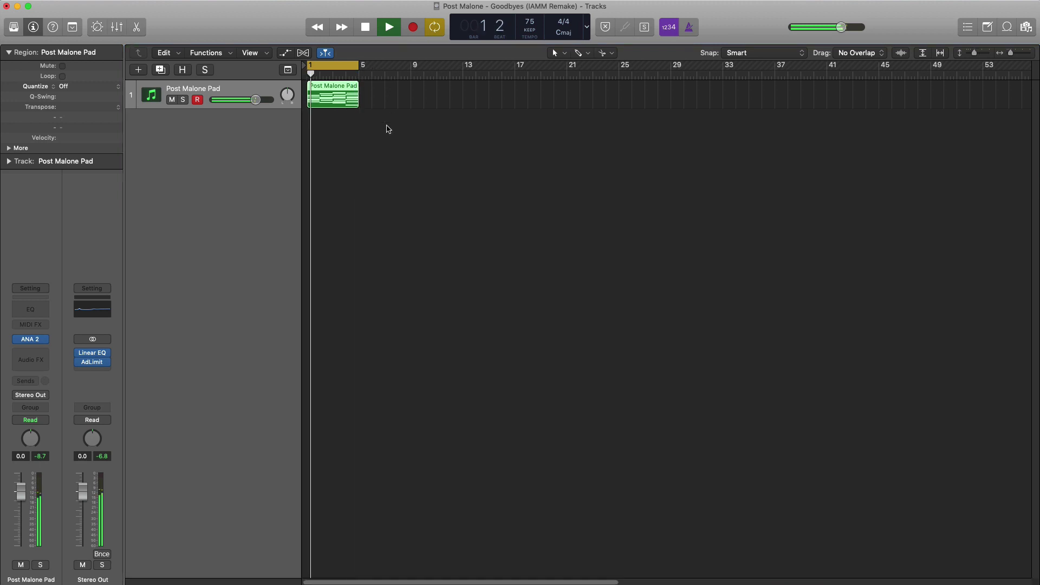
{"action": "left_click_drag", "start_coordinate": [383, 143], "coordinate": [347, 113]}
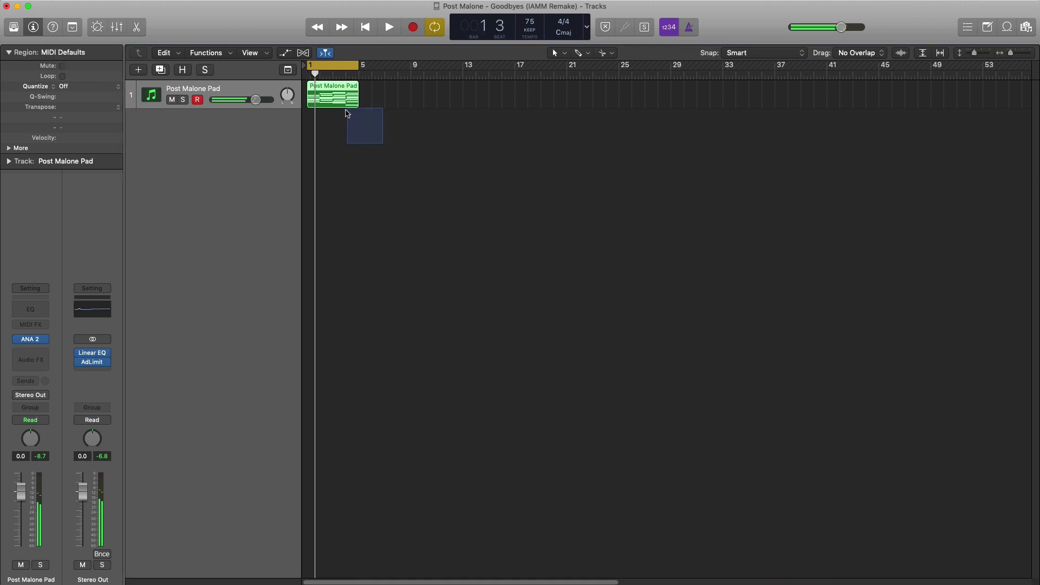
{"action": "key", "text": "super+r"}
{"action": "left_click_drag", "start_coordinate": [338, 70], "coordinate": [390, 70]}
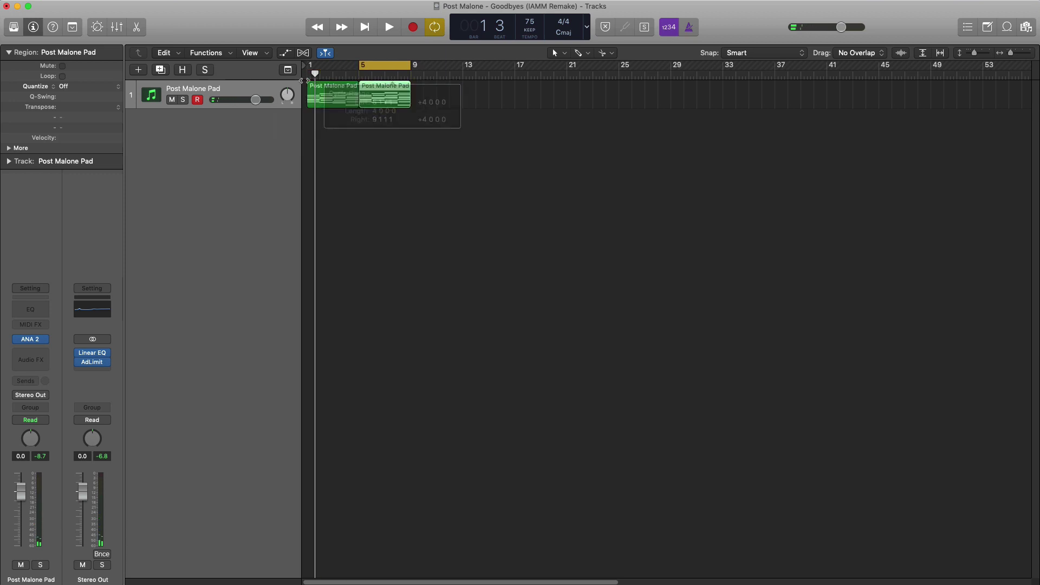
Add a software instrument track and load a stereo EXS24 sampler on it.
{"action": "left_click", "coordinate": [136, 70]}
{"action": "left_click", "coordinate": [685, 177]}
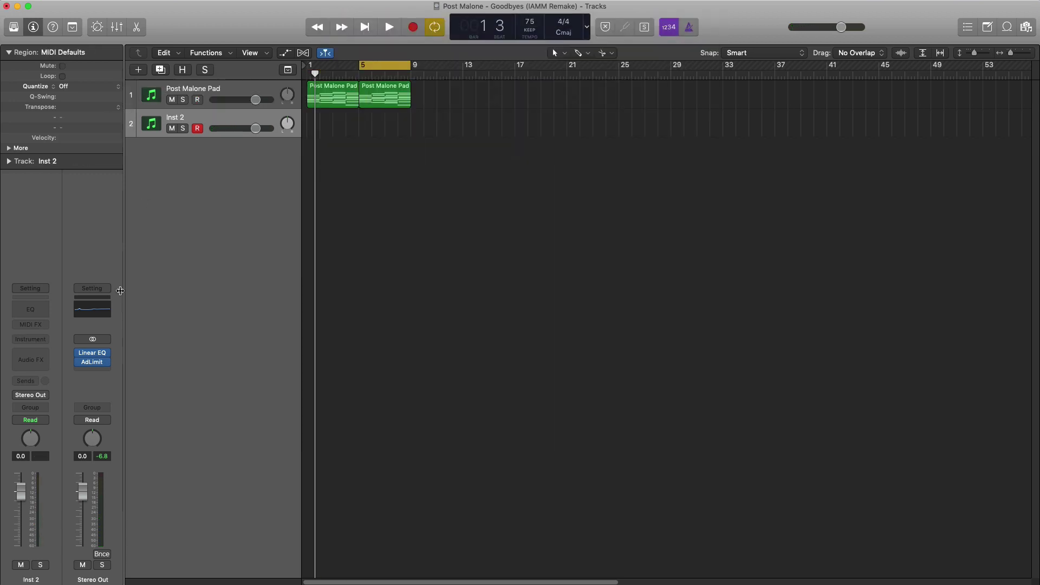
{"action": "left_click", "coordinate": [24, 345]}
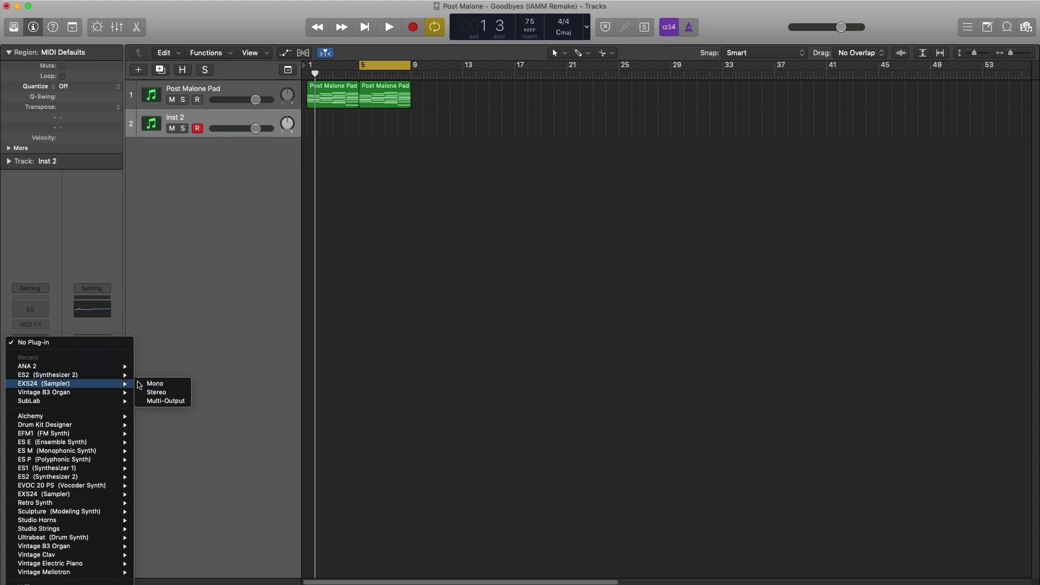
{"action": "left_click", "coordinate": [156, 392]}
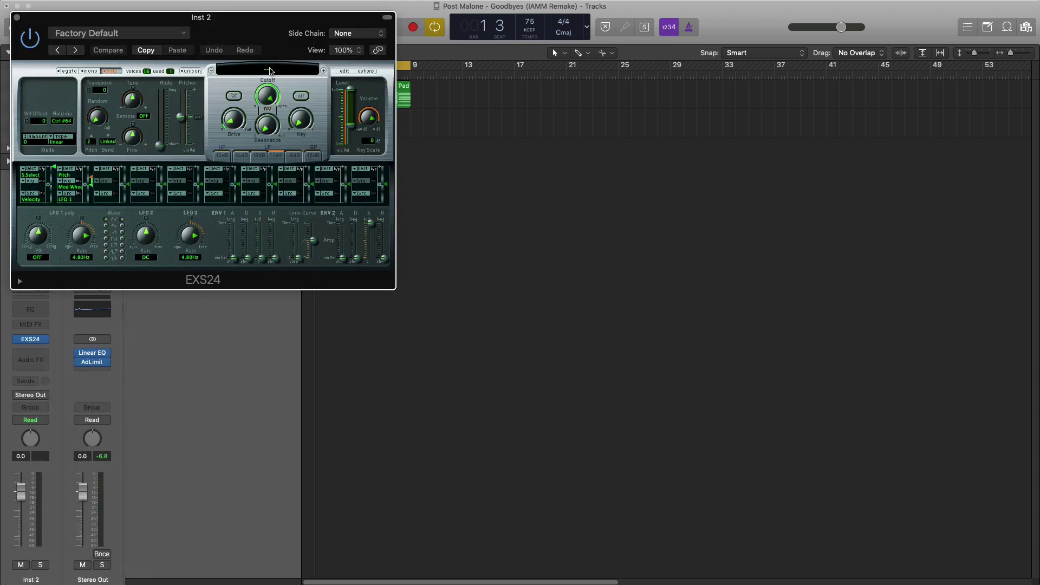
Load the doodbyes drum kit instrument into the EXS24 and close the sampler window.
{"action": "left_click", "coordinate": [269, 71]}
{"action": "mouse_move", "coordinate": [317, 149]}
{"action": "left_click", "coordinate": [436, 150]}
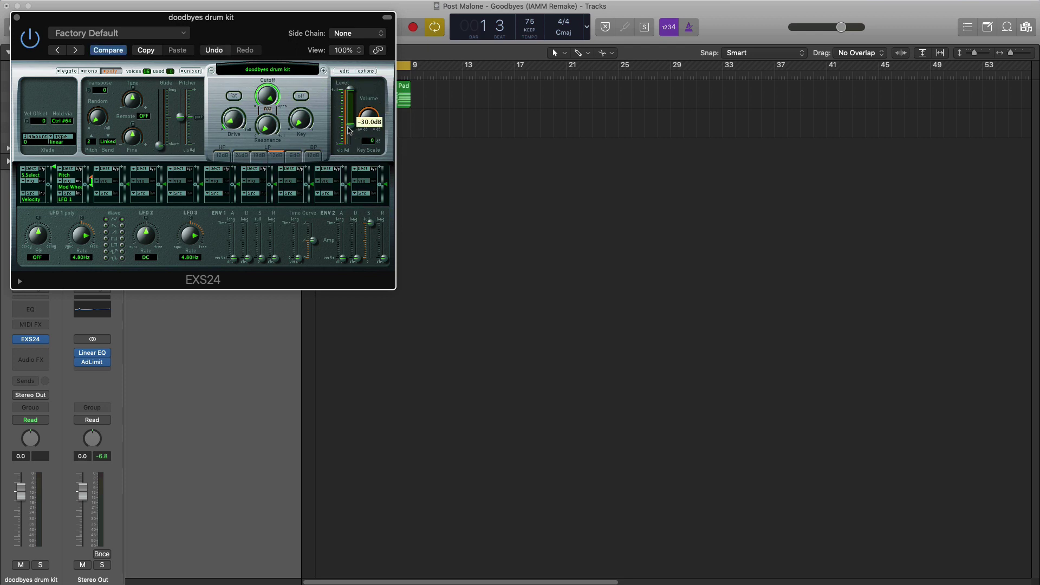
{"action": "left_click", "coordinate": [17, 18]}
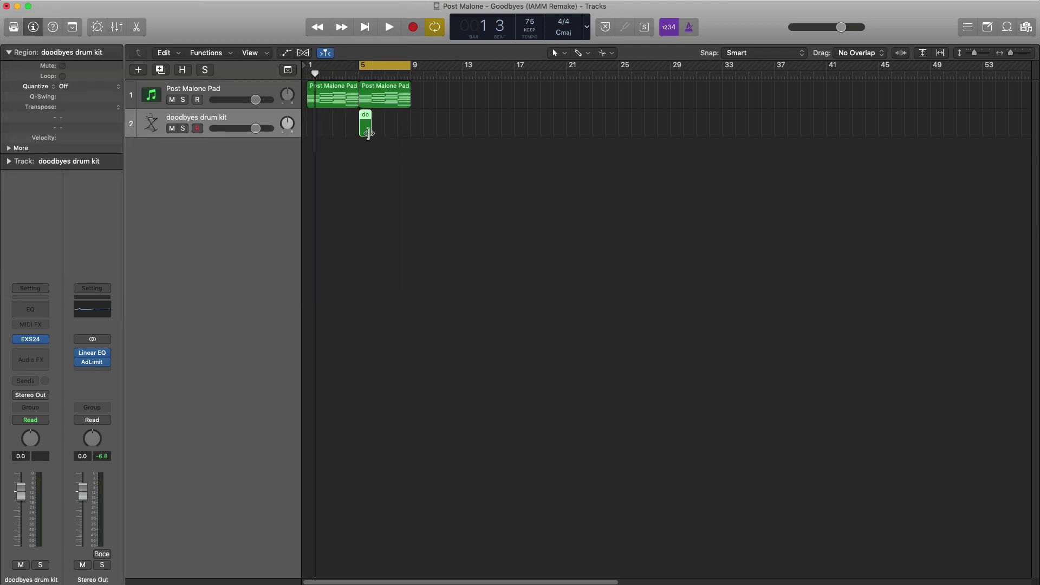
Create a drum kit region spanning bars 5 to 8 and open it in the piano roll.
{"action": "left_click_drag", "start_coordinate": [368, 133], "coordinate": [410, 133]}
{"action": "double_click", "coordinate": [390, 133]}
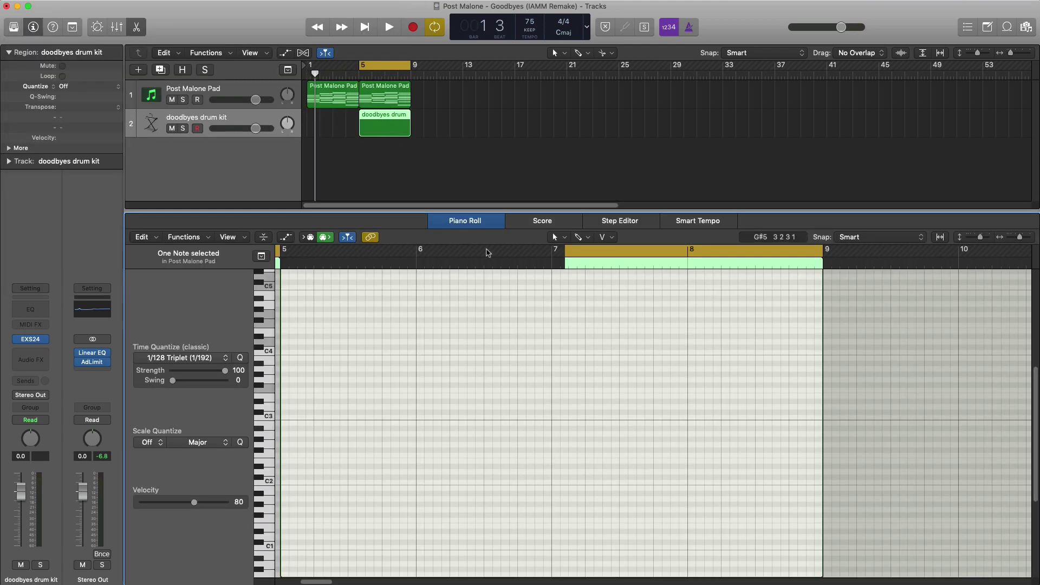
{"action": "key", "text": "space"}
{"action": "scroll", "coordinate": [378, 372], "scroll_direction": "up", "scroll_amount": 1}
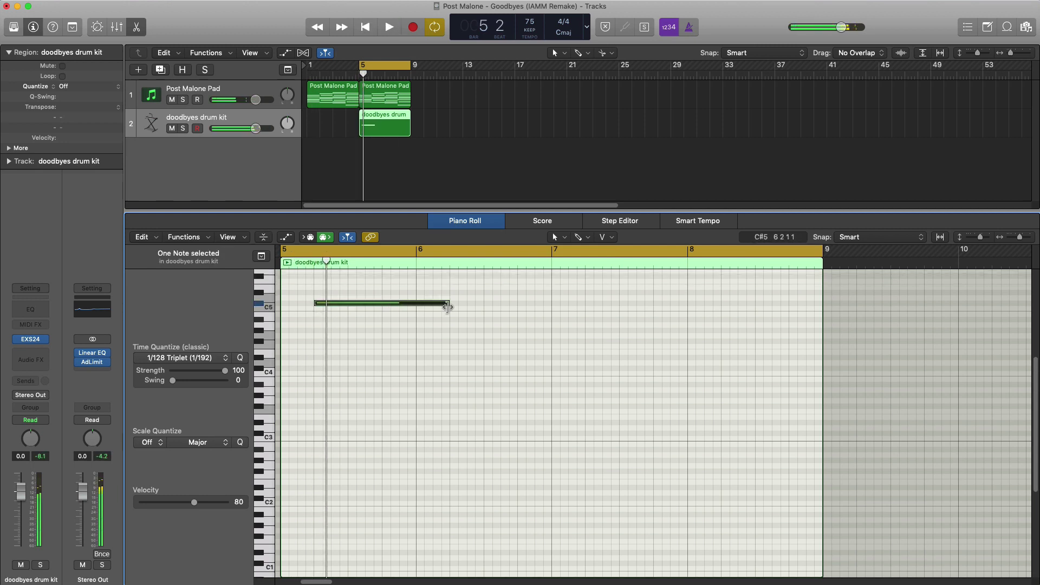
Fill the drum region with one-beat C#5 notes on beats 2 and 4 of bars 5 to 8.
{"action": "left_click_drag", "start_coordinate": [447, 306], "coordinate": [349, 306]}
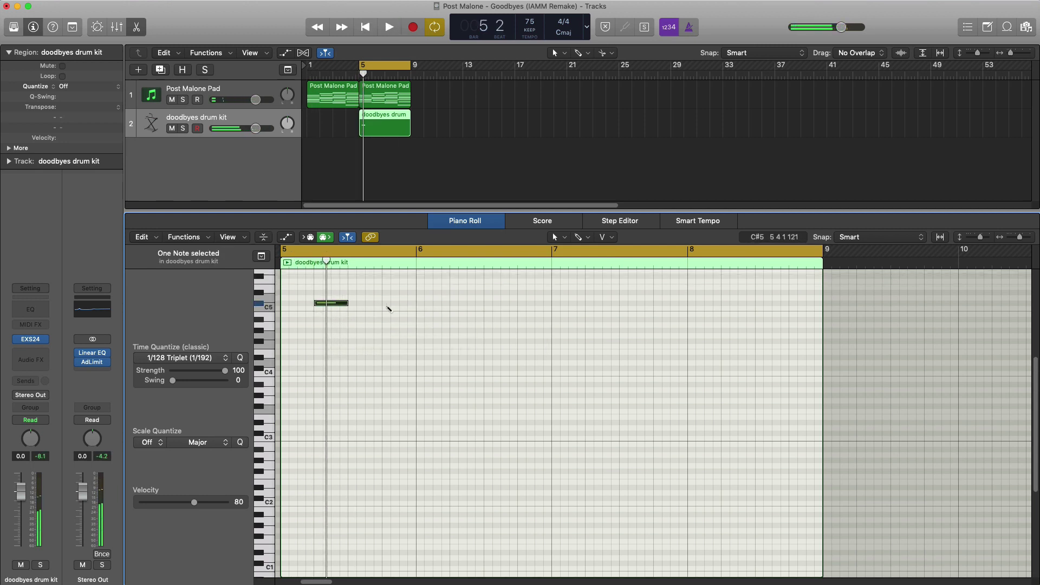
{"action": "left_click", "coordinate": [385, 303], "text": "super"}
{"action": "left_click_drag", "start_coordinate": [447, 317], "coordinate": [297, 291]}
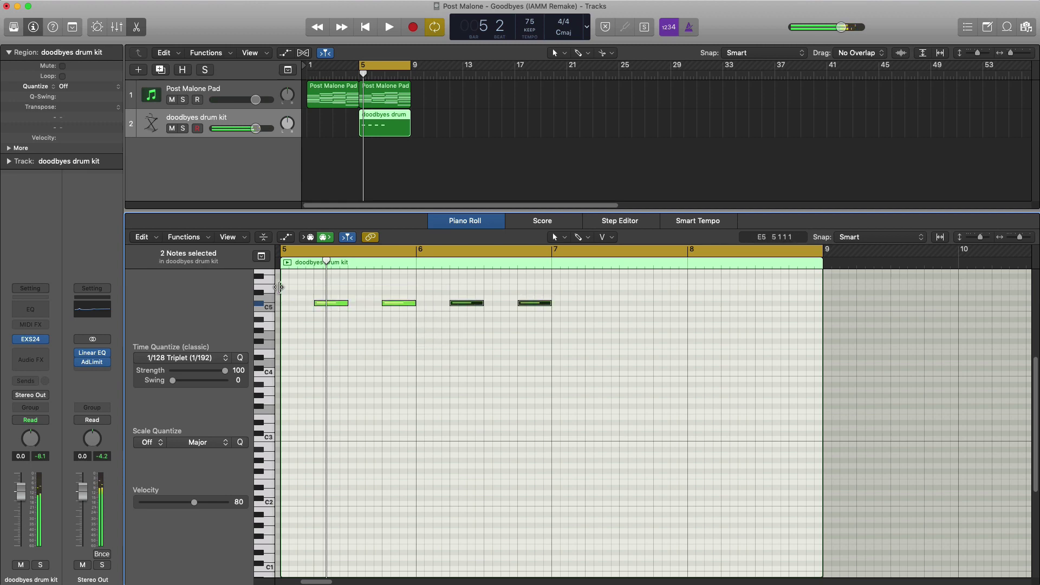
{"action": "key", "text": "super+r"}
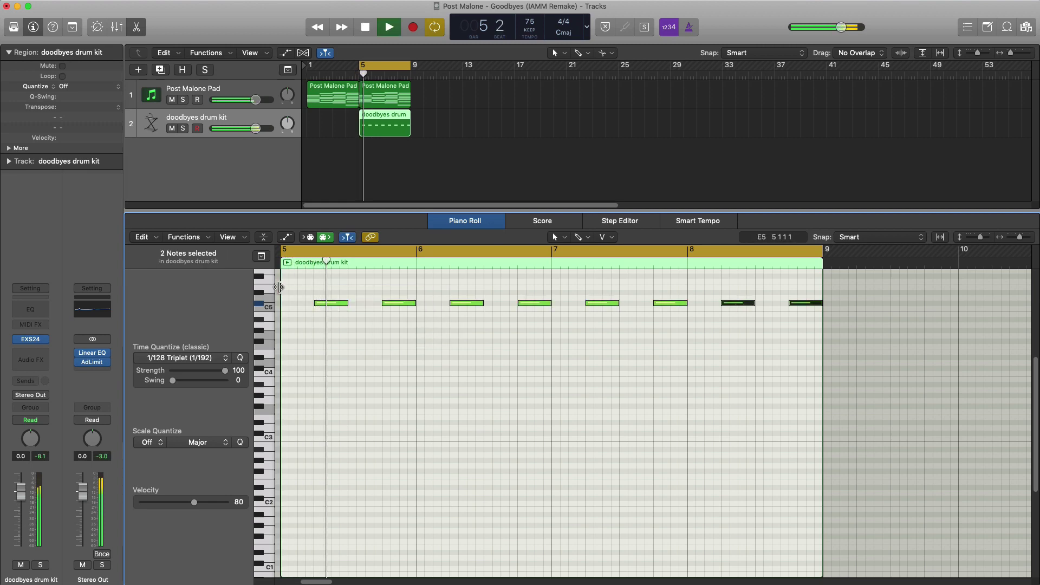
Insert a stereo Space Designer on the drum kit track using the 1.8s_Large & Brite response with Wet at -48.0 dB.
{"action": "left_click", "coordinate": [31, 358]}
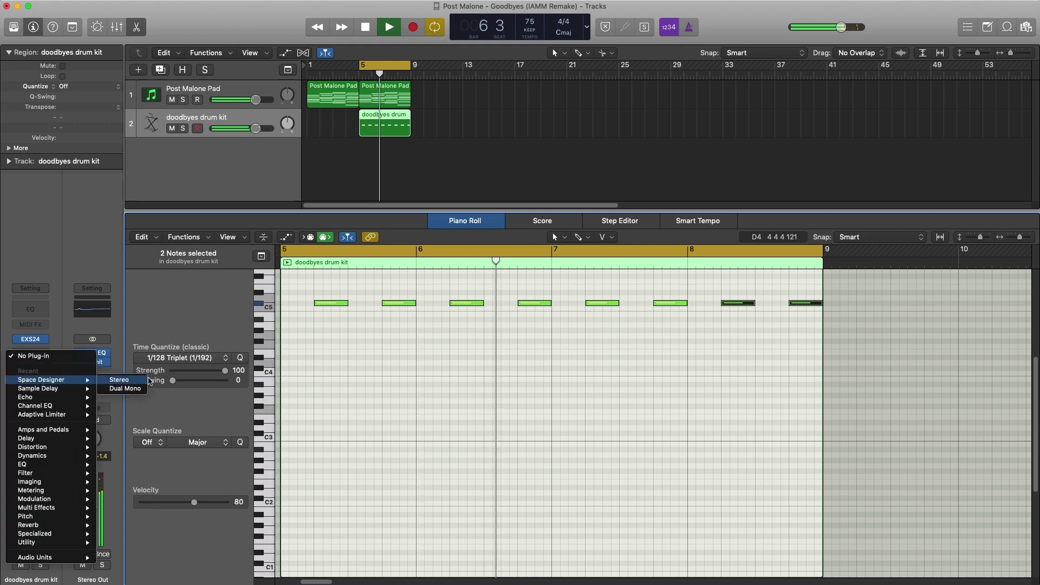
{"action": "left_click", "coordinate": [277, 182]}
{"action": "left_click_drag", "start_coordinate": [541, 377], "coordinate": [541, 402]}
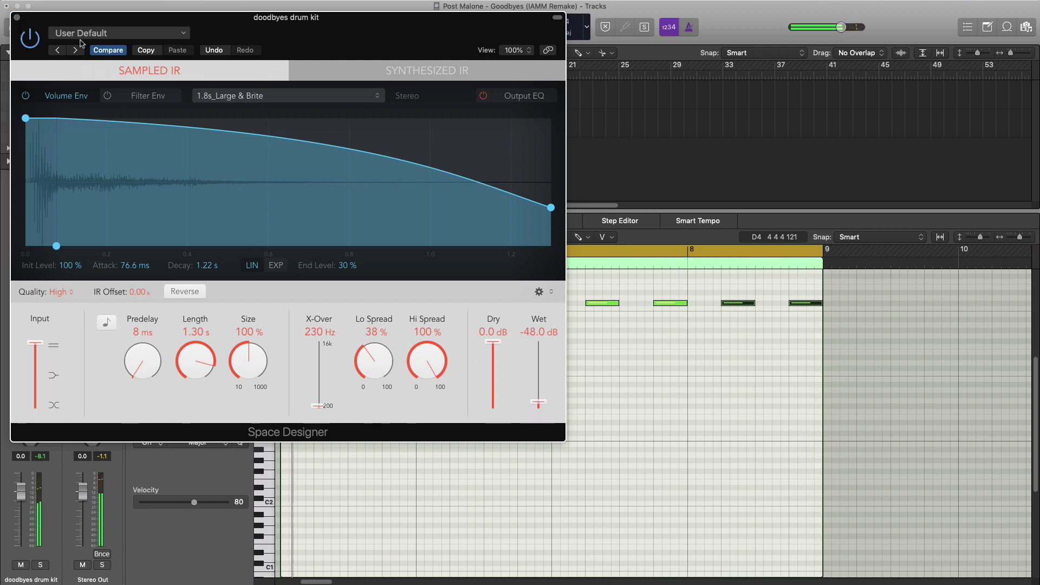
{"action": "left_click", "coordinate": [17, 18]}
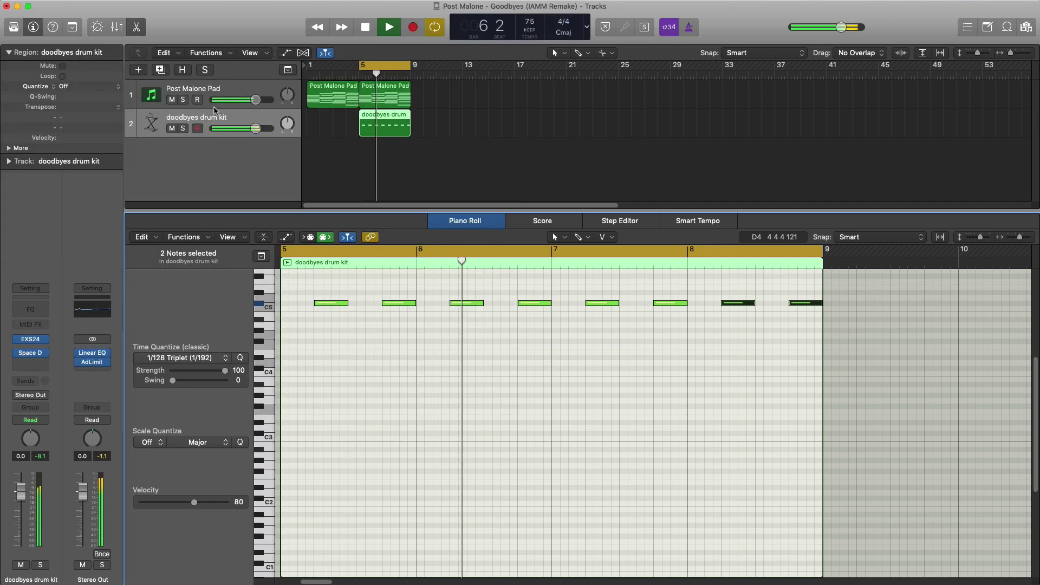
Stop playback, duplicate the drum kit track with its settings and copy the drum region at bar 5 onto it.
{"action": "key", "text": "space"}
{"action": "left_click", "coordinate": [165, 72]}
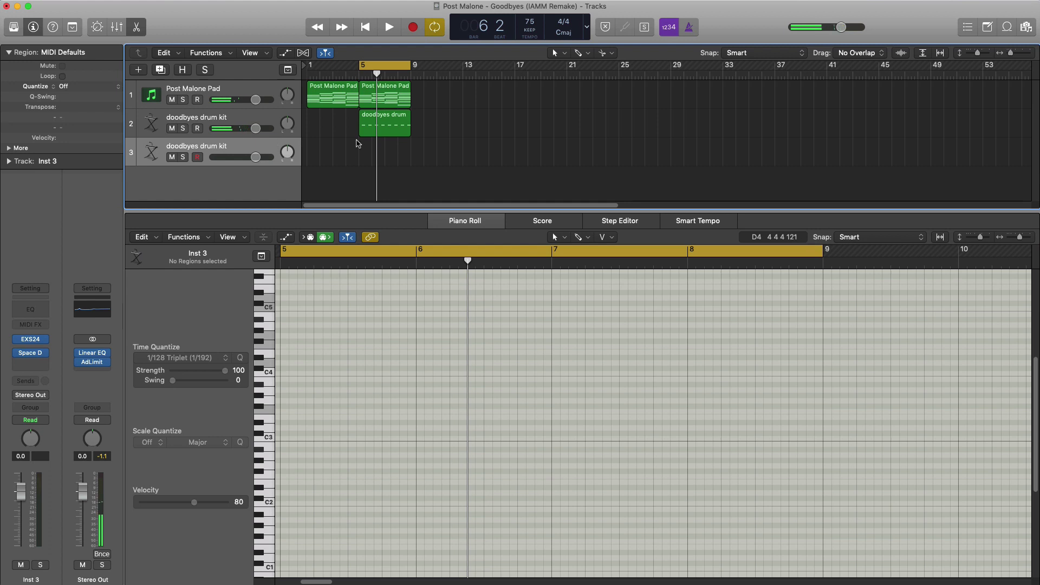
{"action": "left_click_drag", "start_coordinate": [371, 132], "coordinate": [376, 166]}
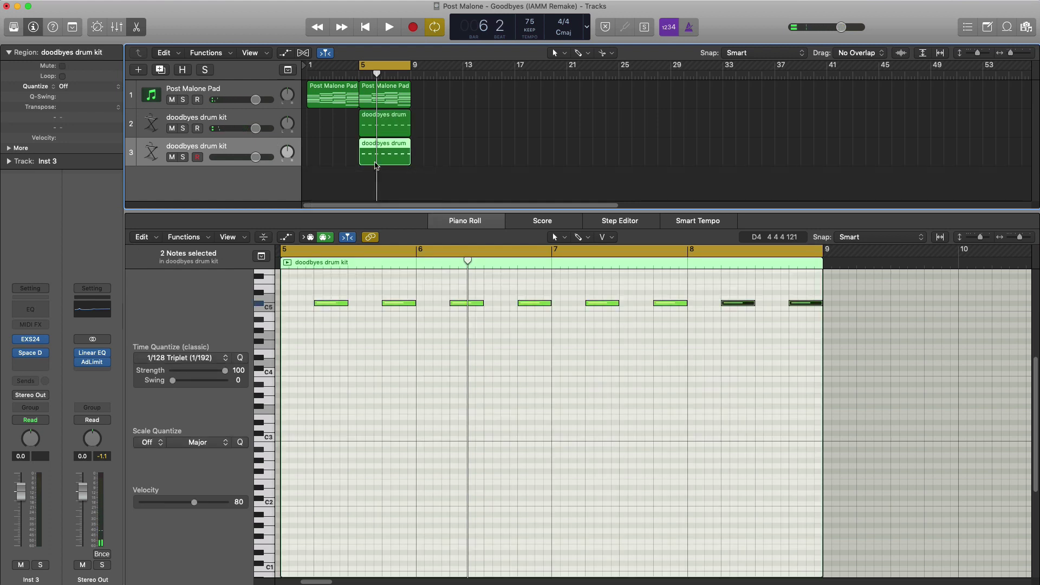
Rework the copied region into half-beat C#5 notes on every beat of bars 5 to 8 and start playback.
{"action": "left_click", "coordinate": [325, 302]}
{"action": "key", "text": "super+a"}
{"action": "mouse_move", "coordinate": [325, 302]}
{"action": "left_mouse_down"}
{"action": "mouse_move", "coordinate": [293, 305]}
{"action": "mouse_move", "coordinate": [323, 310]}
{"action": "left_mouse_up"}
{"action": "key", "text": "space"}
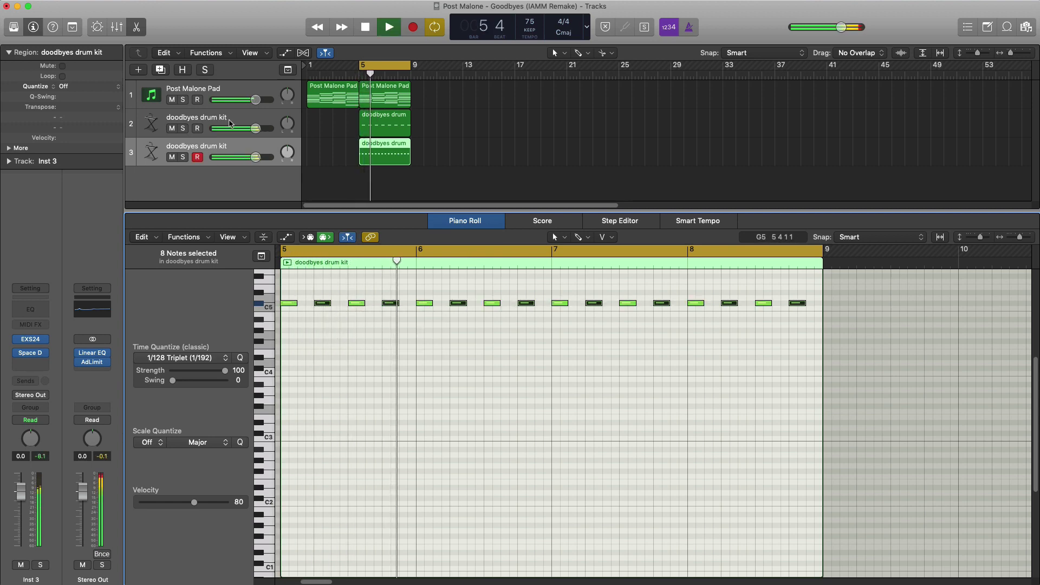
Solo the duplicated drum track and insert a Channel EQ ahead of its Space Designer.
{"action": "left_click", "coordinate": [183, 157]}
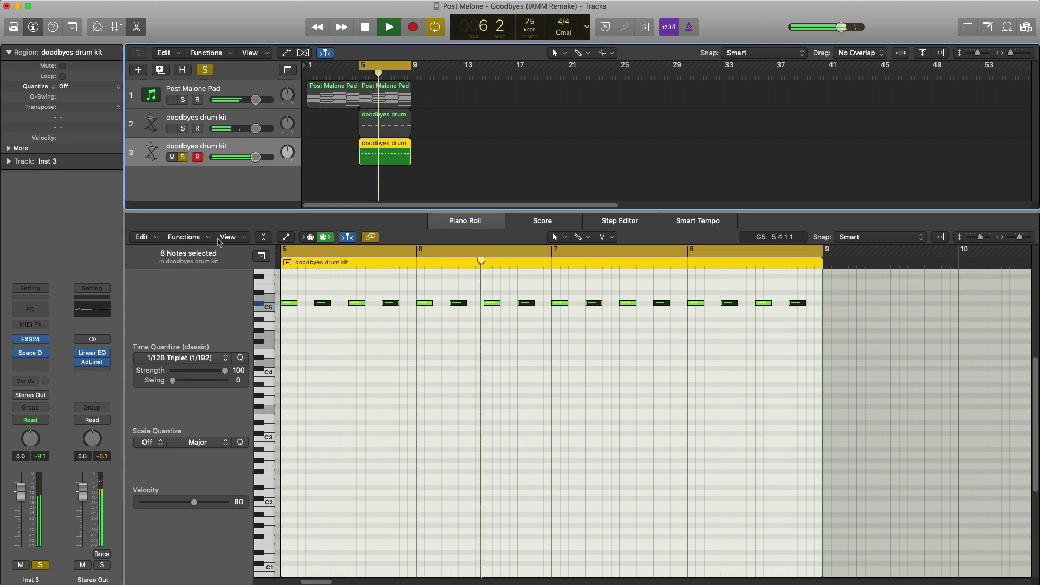
{"action": "key", "text": "space"}
{"action": "left_click", "coordinate": [31, 311]}
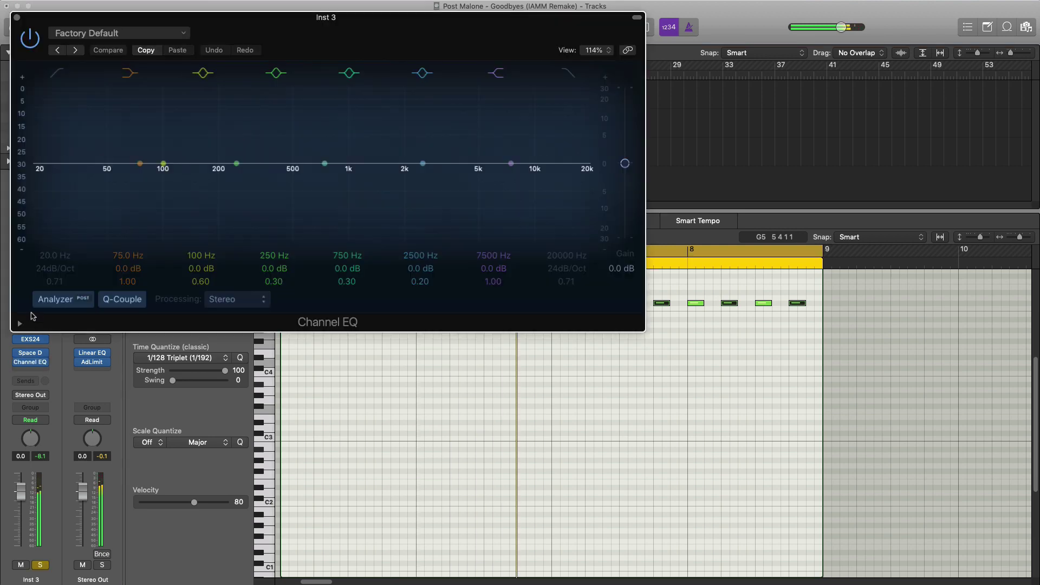
{"action": "left_click", "coordinate": [30, 352]}
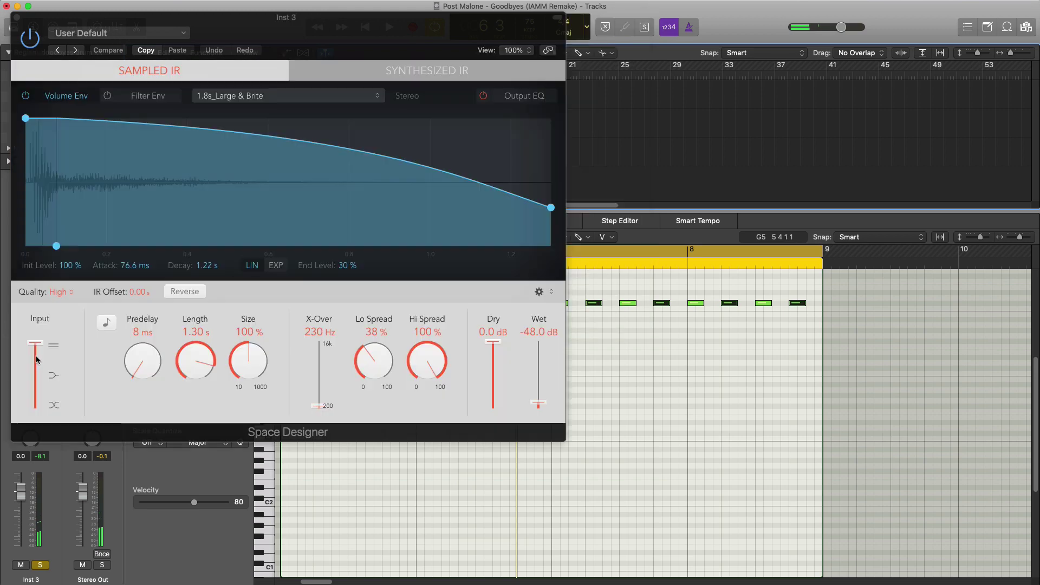
{"action": "left_click", "coordinate": [17, 18]}
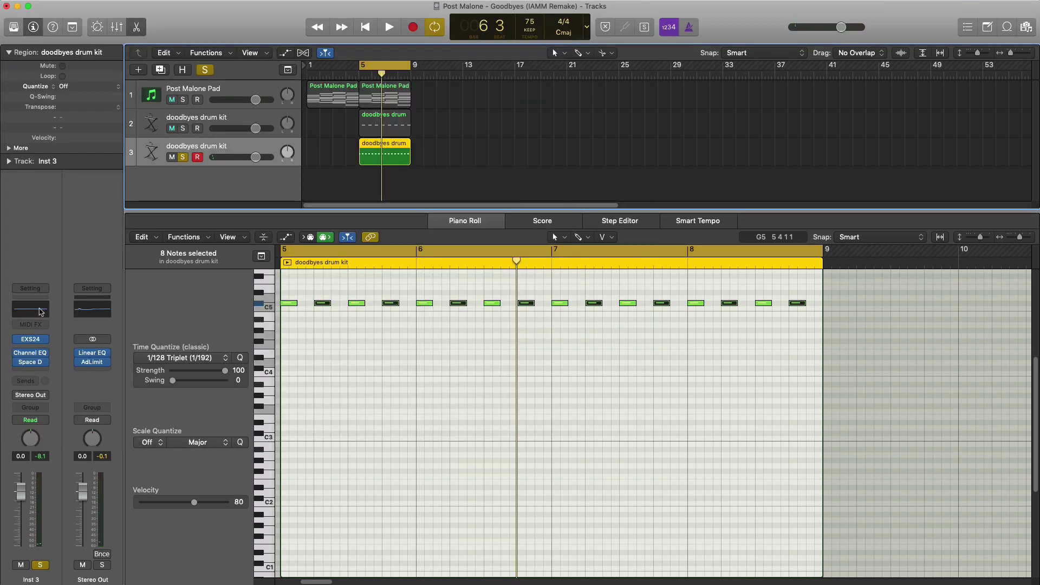
Enable the Channel EQ's high-cut band at 1240 Hz with a Q of 0.57, and hide the plug-in window.
{"action": "left_click", "coordinate": [32, 353]}
{"action": "left_click", "coordinate": [567, 73]}
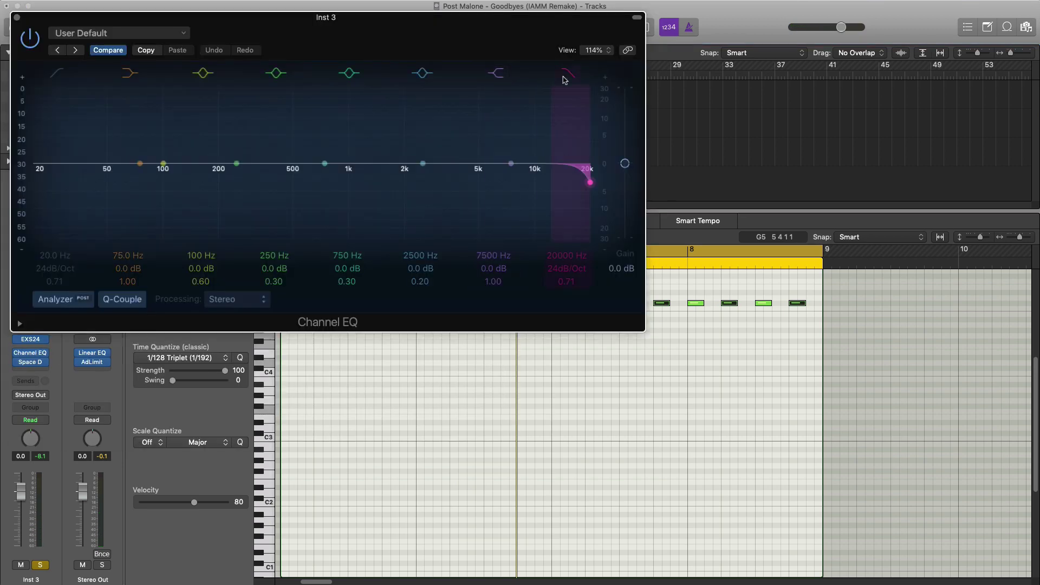
{"action": "left_click_drag", "start_coordinate": [567, 257], "coordinate": [566, 372]}
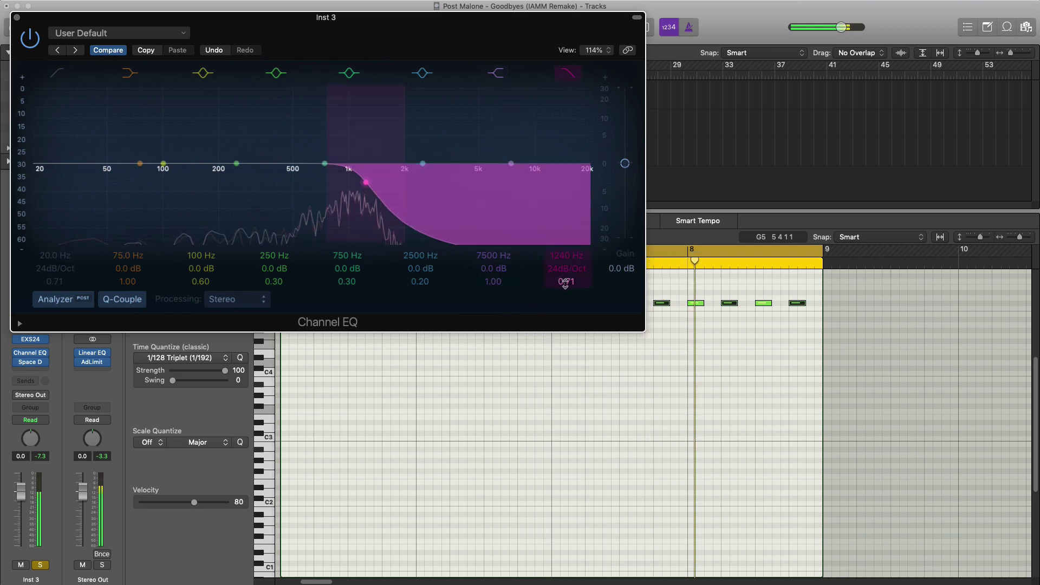
{"action": "left_click_drag", "start_coordinate": [565, 280], "coordinate": [565, 285]}
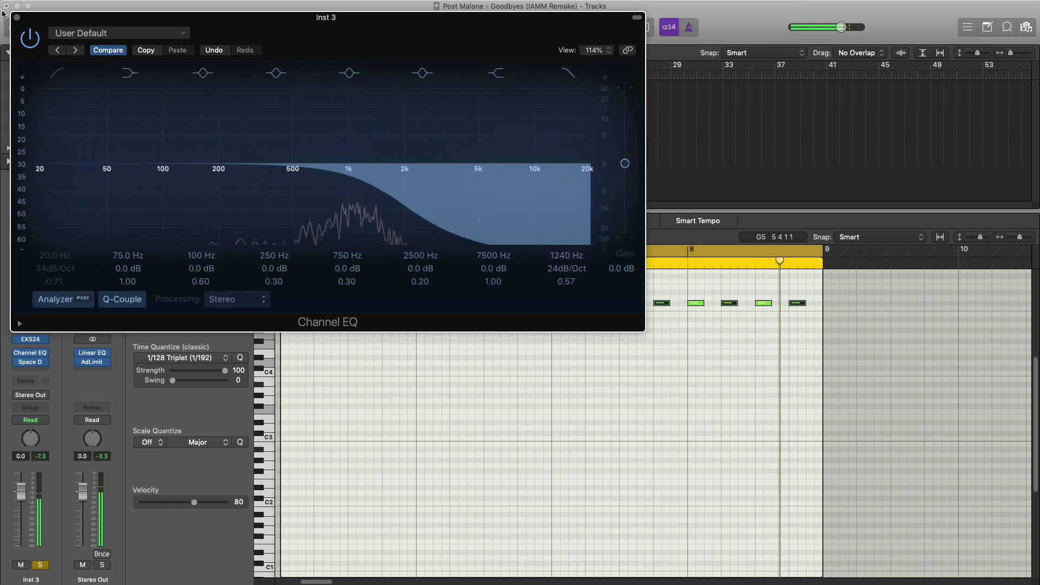
{"action": "key", "text": "v"}
{"action": "key", "text": "space"}
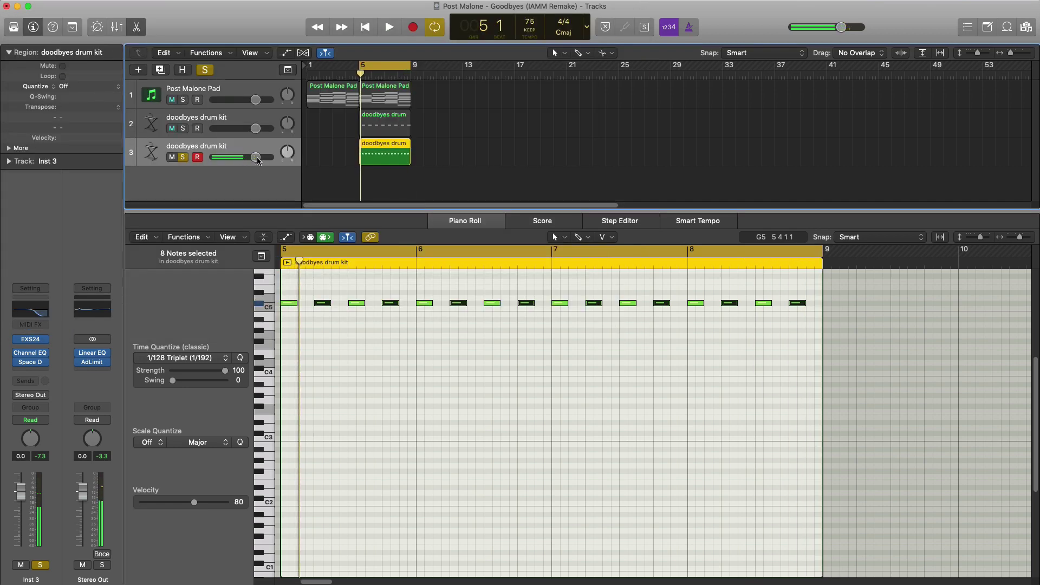
Lower the duplicated drum track's volume to -5.4 dB and audition it.
{"action": "scroll", "coordinate": [258, 160], "scroll_direction": "down", "scroll_amount": 5}
{"action": "key", "text": "space"}
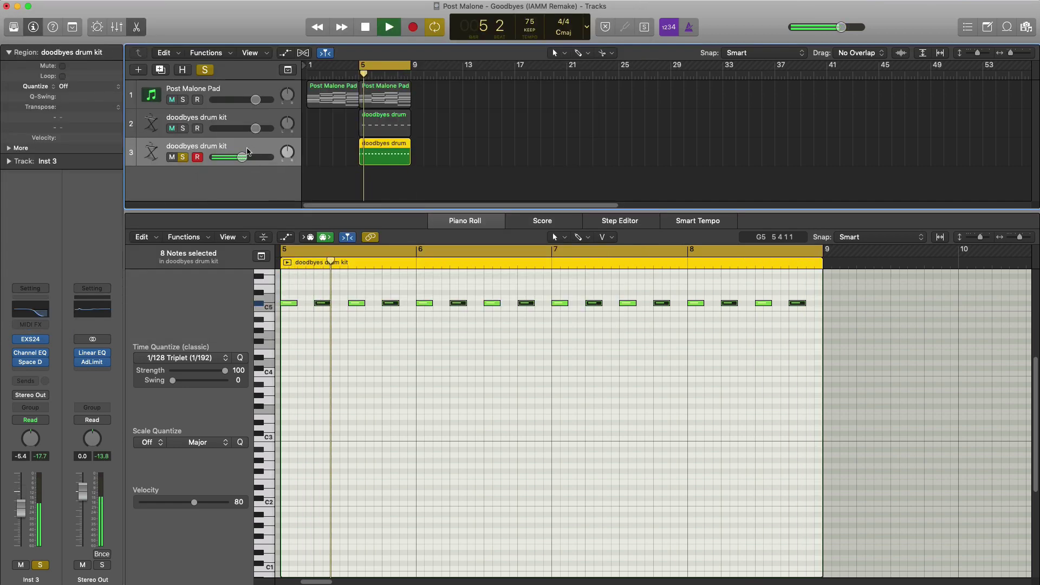
{"action": "key", "text": "space"}
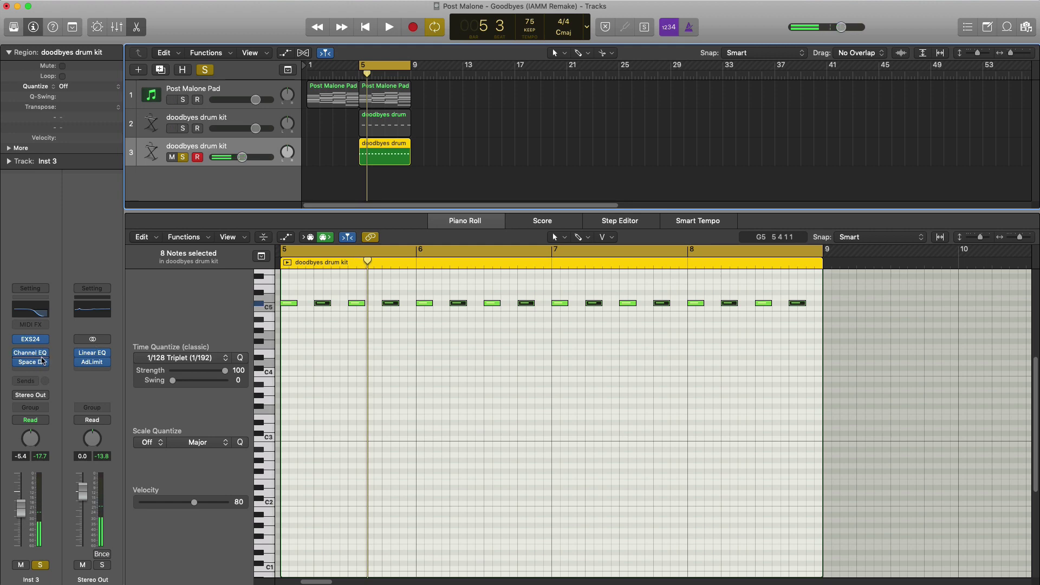
Insert a stereo Echo between Channel EQ and Space Designer on the soloed drum track and start playback.
{"action": "left_click", "coordinate": [42, 361]}
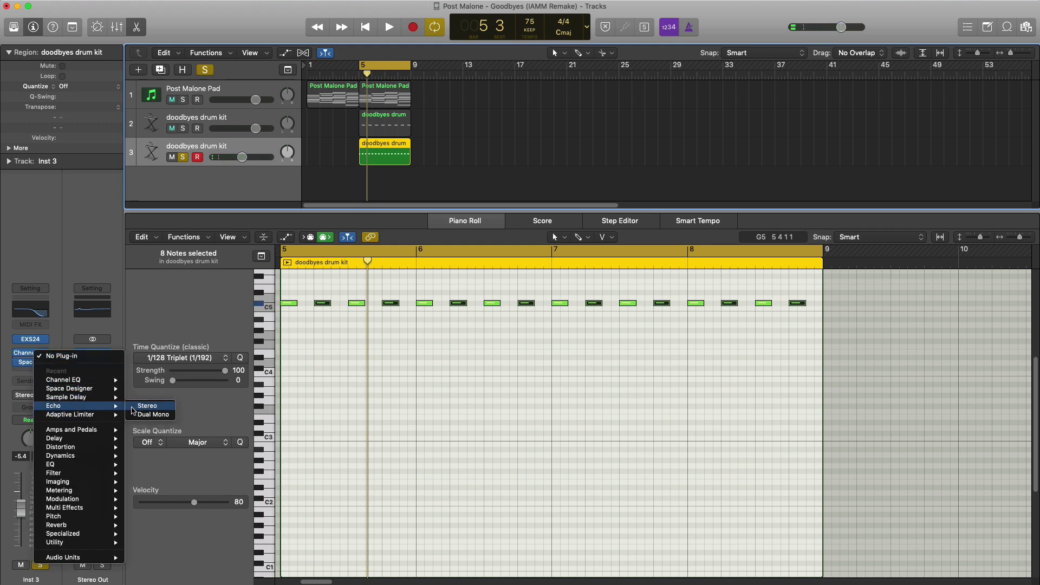
{"action": "left_click", "coordinate": [136, 407]}
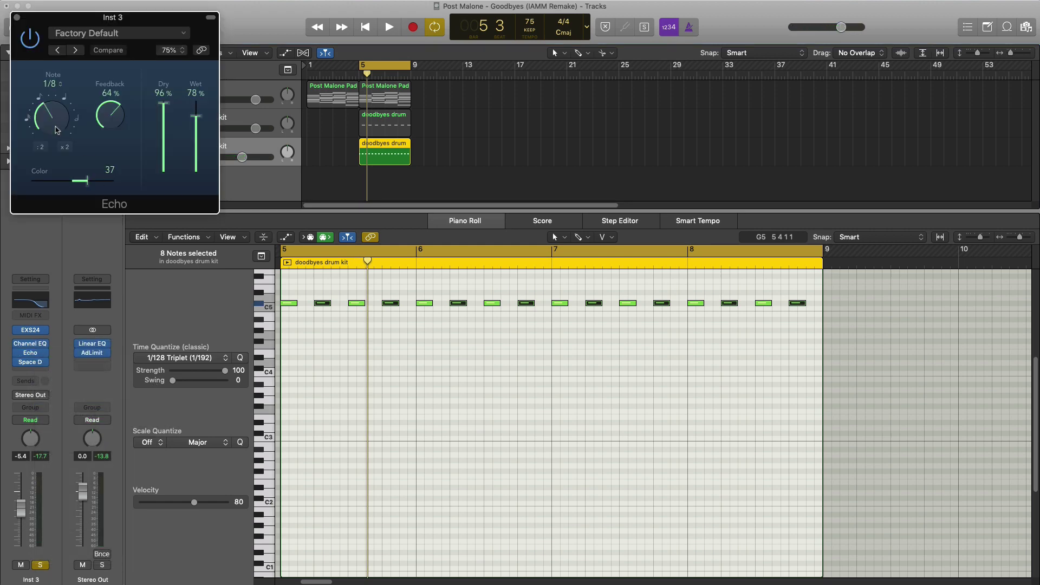
{"action": "key", "text": "space"}
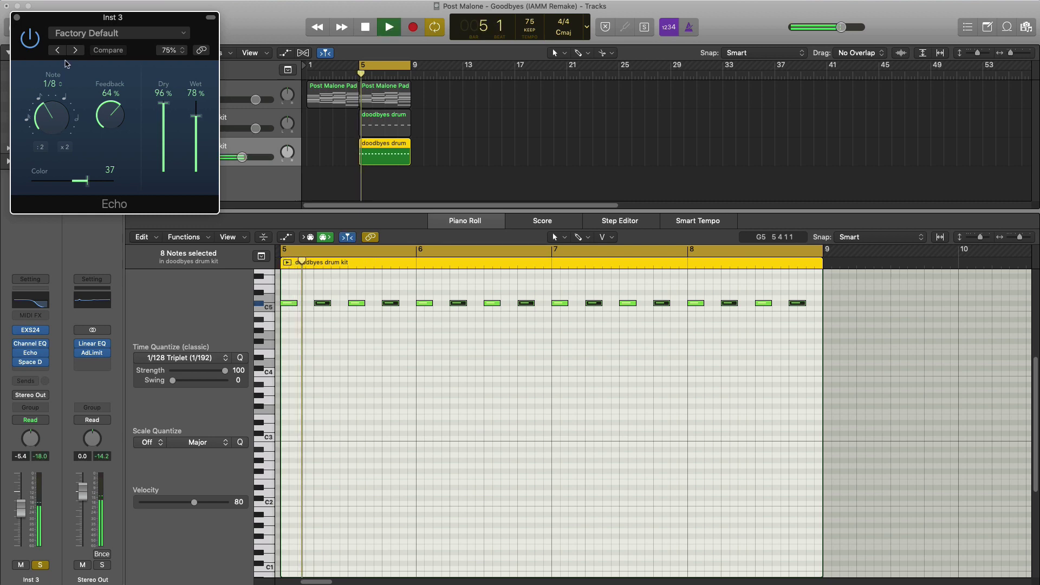
Set the Echo plug-in's dry level to 100% and wet level to 10% on the soloed drum track.
{"action": "left_click_drag", "start_coordinate": [86, 22], "coordinate": [477, 286]}
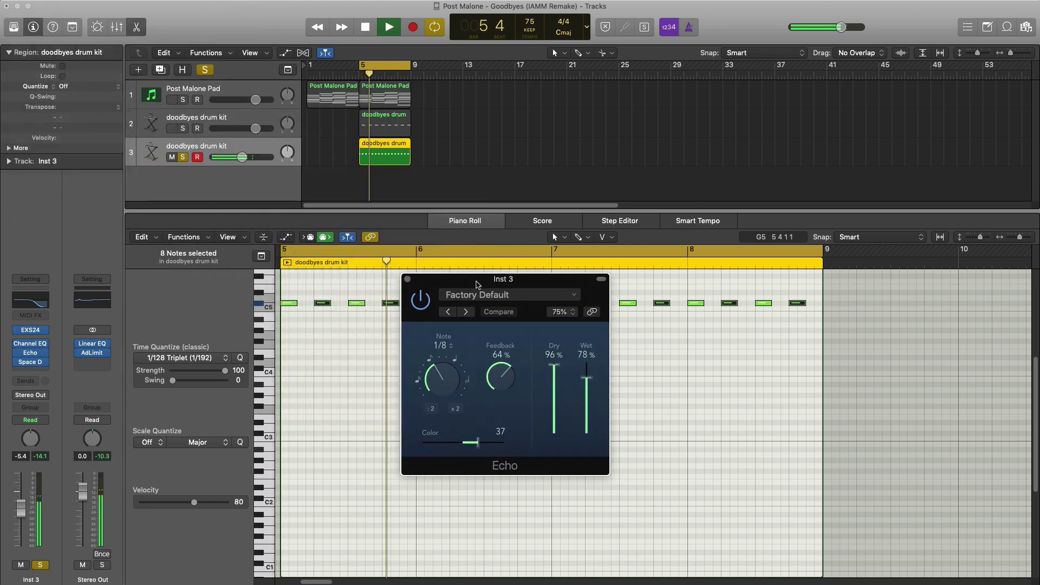
{"action": "key", "text": "space"}
{"action": "left_click_drag", "start_coordinate": [552, 367], "coordinate": [551, 364]}
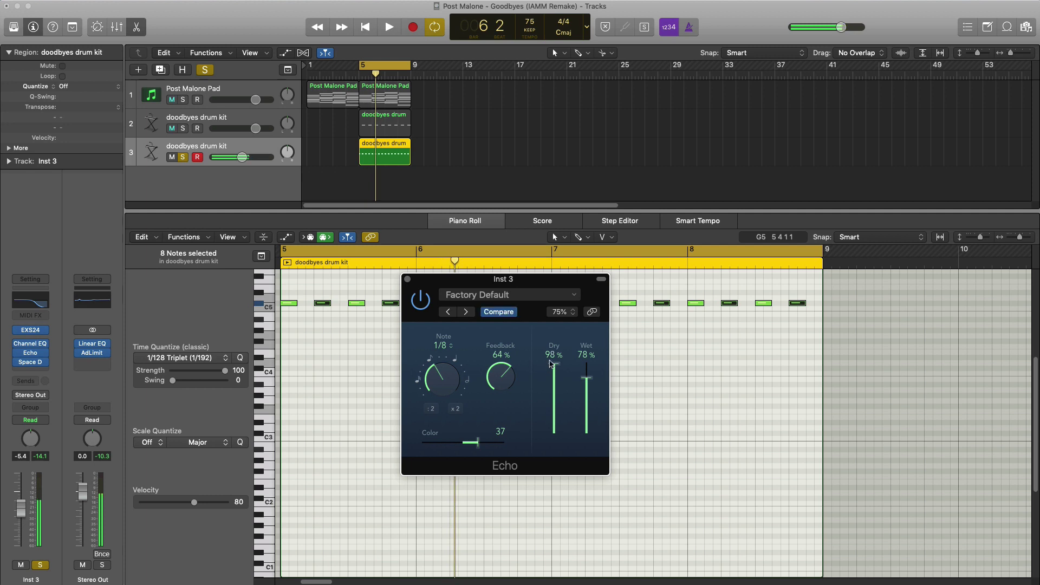
{"action": "key", "text": "space"}
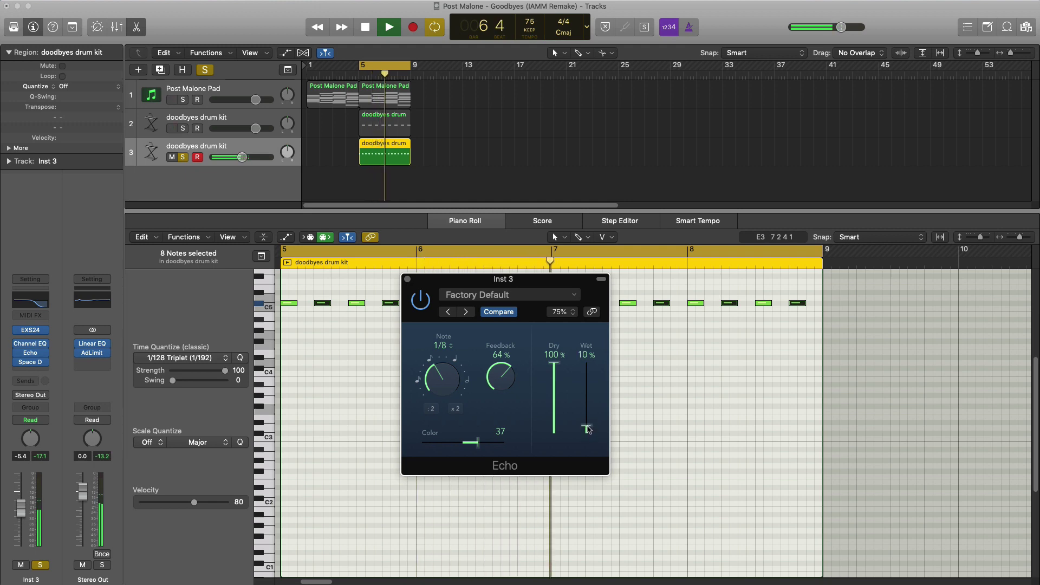
Insert a stereo Sample Delay between Echo and Space Designer, and set its unit to ms and left delay to 1.4 ms.
{"action": "left_click", "coordinate": [42, 363]}
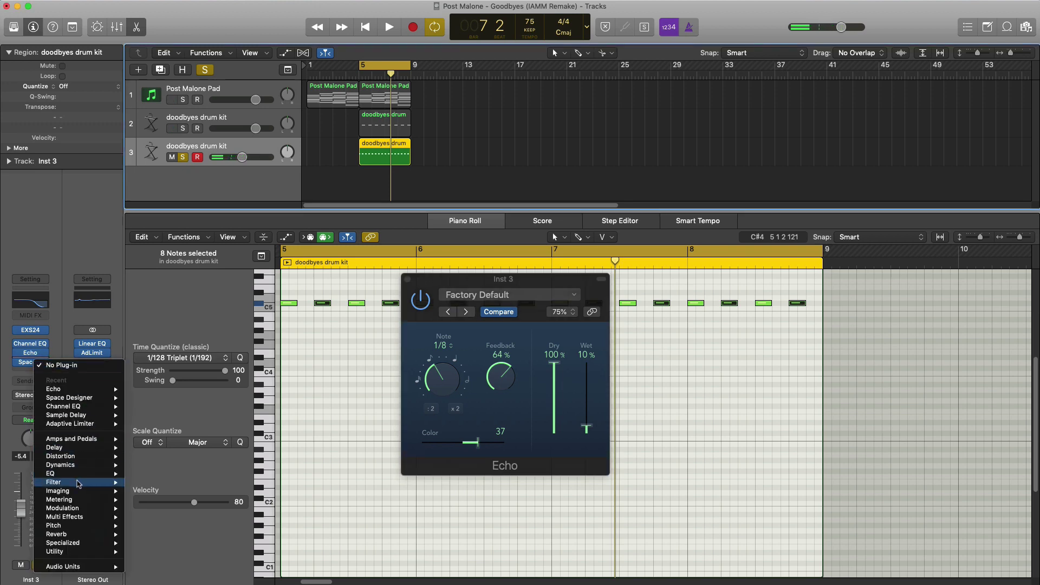
{"action": "mouse_move", "coordinate": [79, 449]}
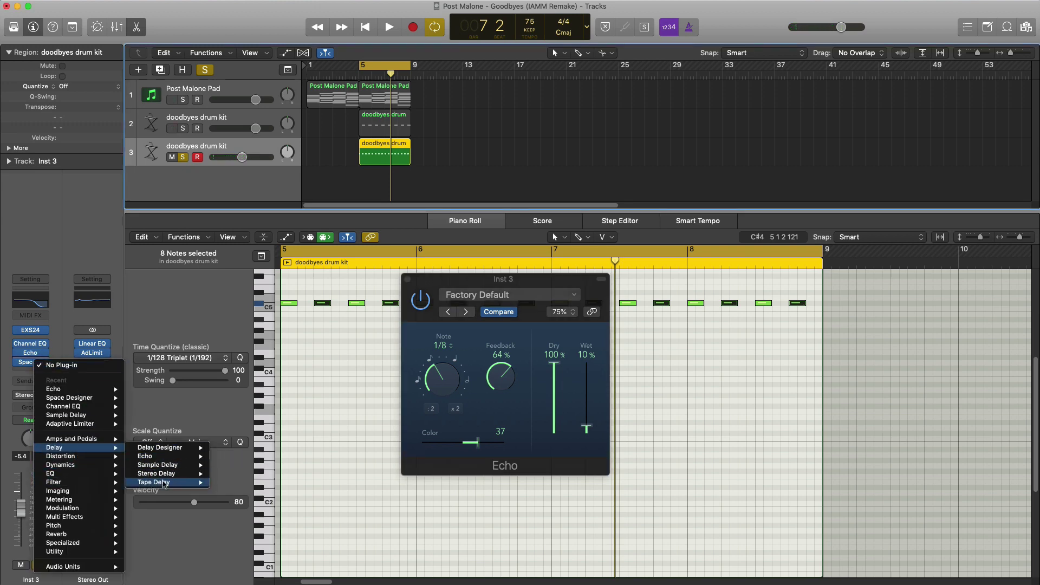
{"action": "mouse_move", "coordinate": [167, 454]}
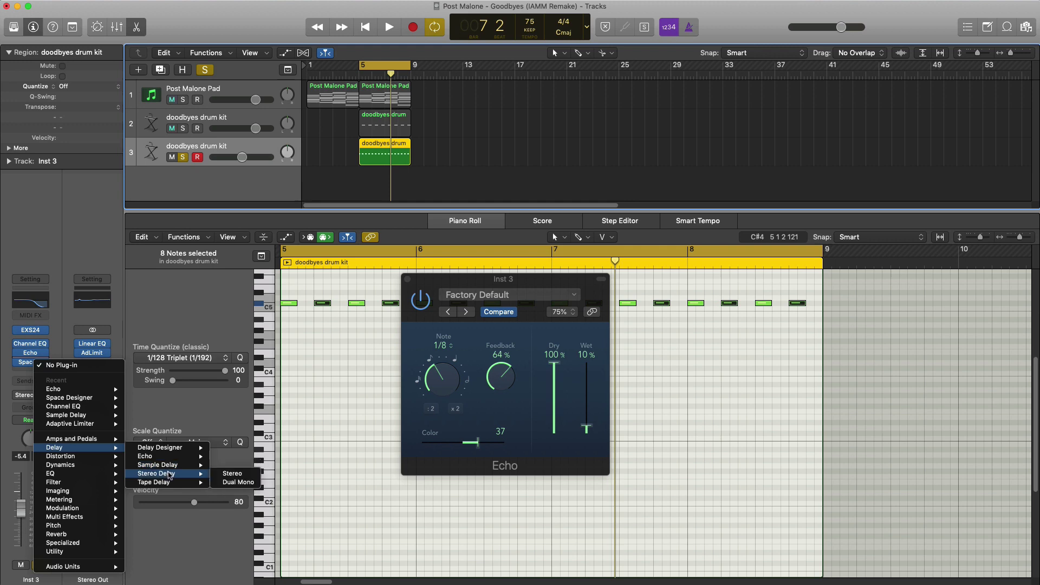
{"action": "left_click", "coordinate": [219, 465]}
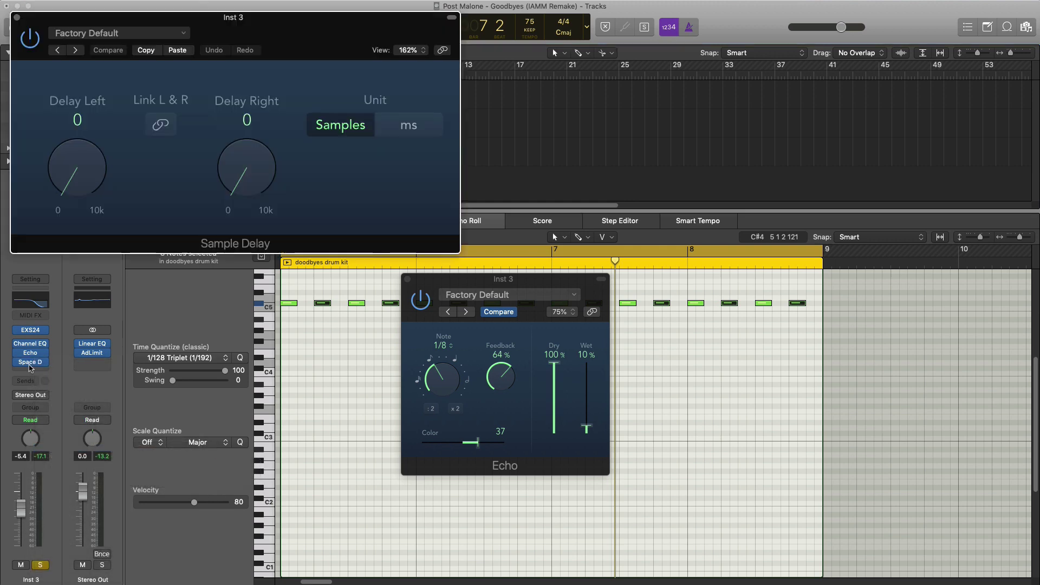
{"action": "left_click", "coordinate": [386, 130]}
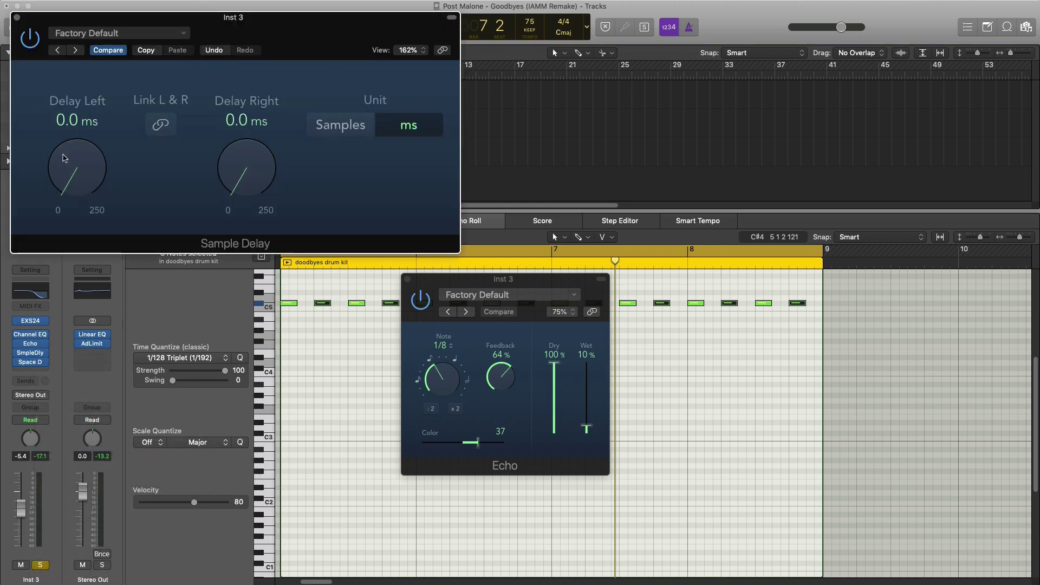
{"action": "left_click_drag", "start_coordinate": [63, 158], "coordinate": [69, 161]}
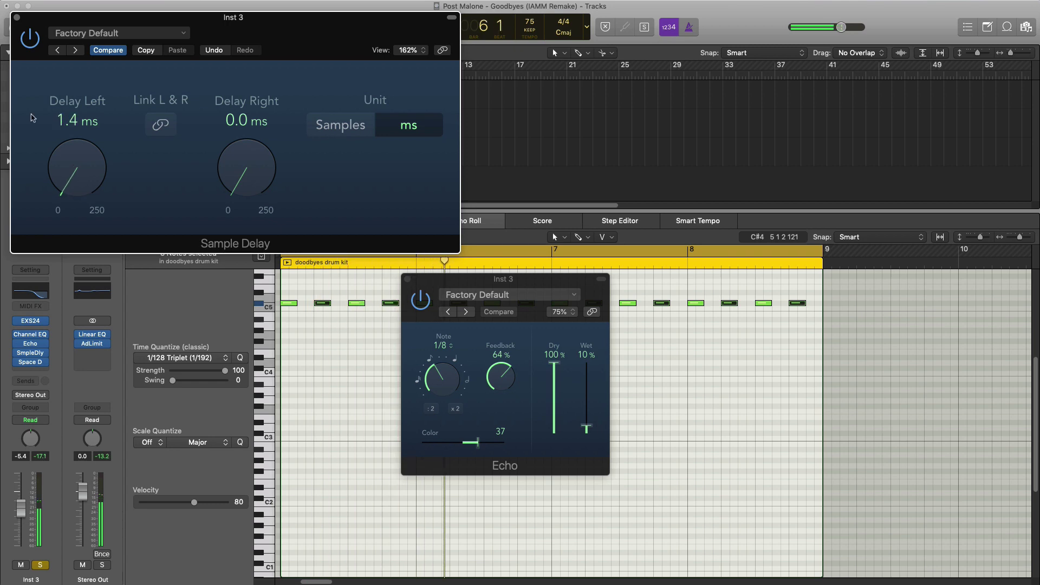
{"action": "left_click", "coordinate": [16, 18]}
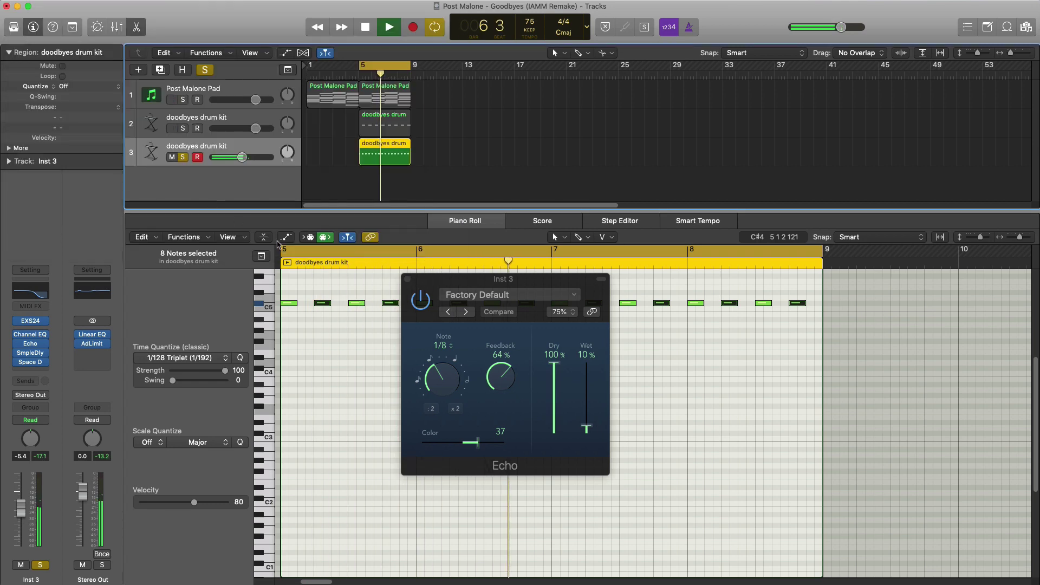
Close the Echo window, set track 3's volume to -5.7 dB against the other tracks, and clear all solos.
{"action": "left_click", "coordinate": [407, 279]}
{"action": "left_click", "coordinate": [182, 129]}
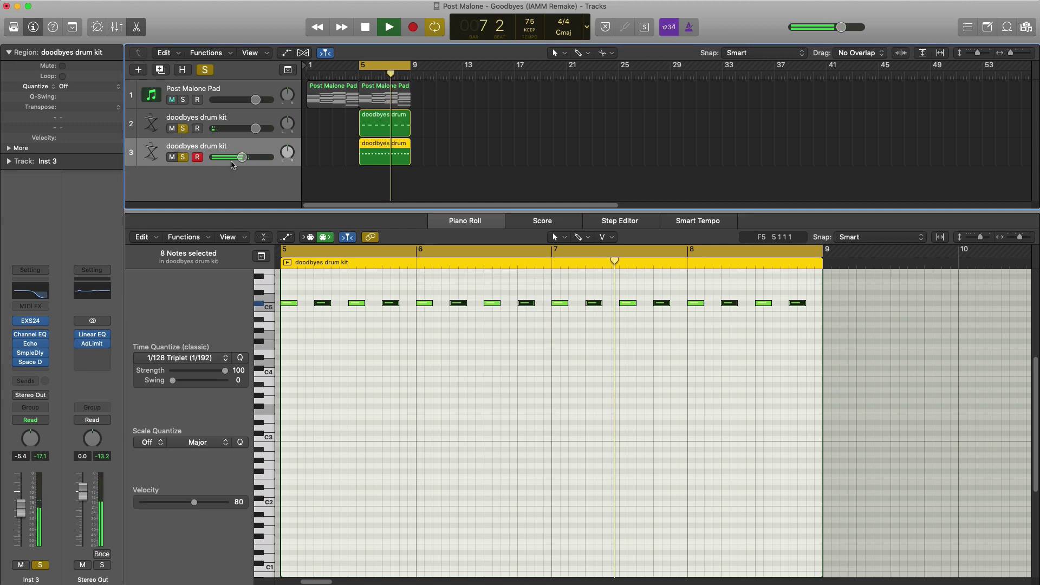
{"action": "left_click_drag", "start_coordinate": [243, 163], "coordinate": [241, 162]}
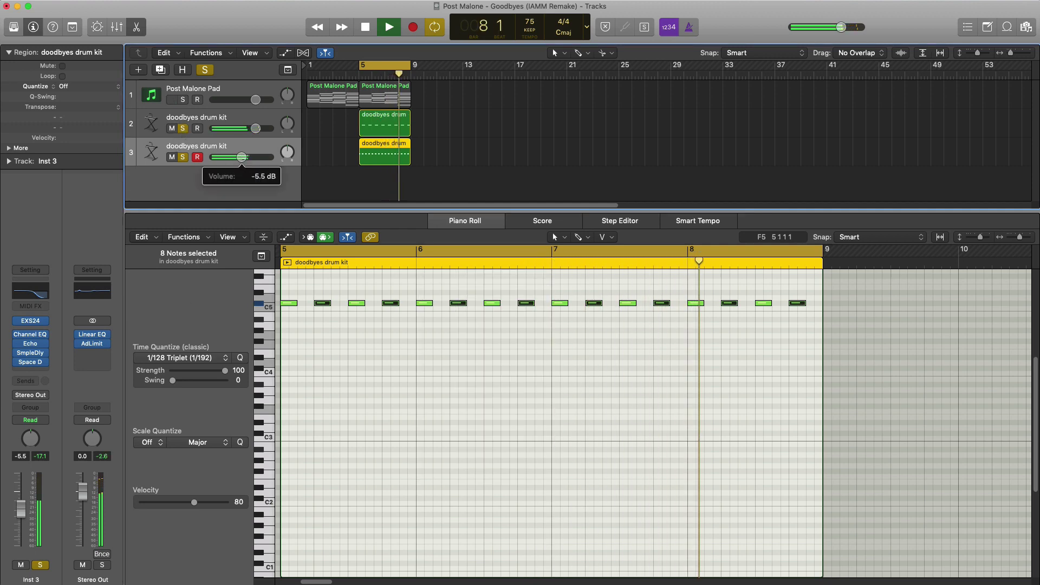
{"action": "left_click", "coordinate": [183, 100]}
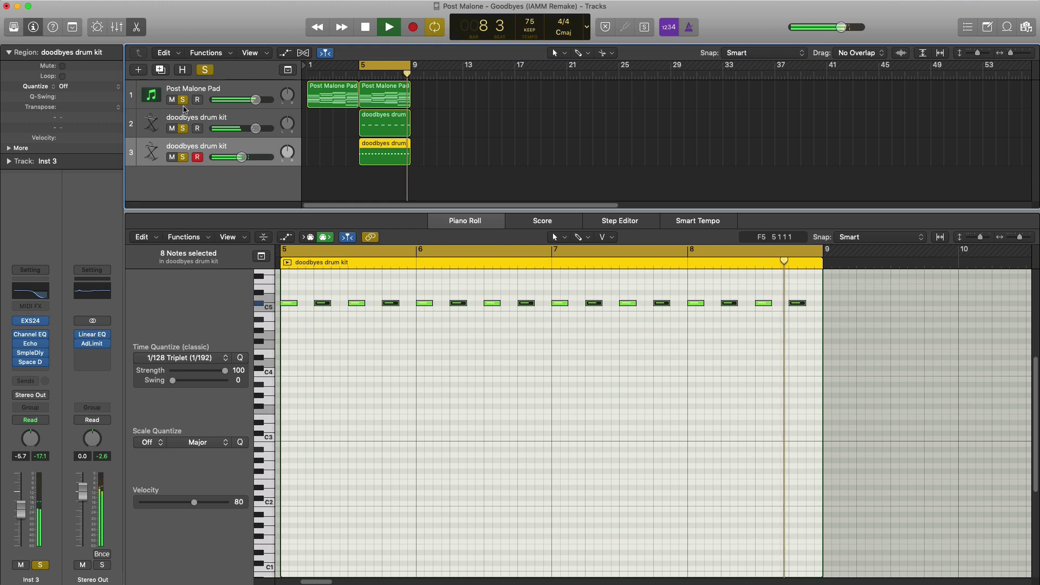
{"action": "left_click", "coordinate": [183, 102], "text": "alt"}
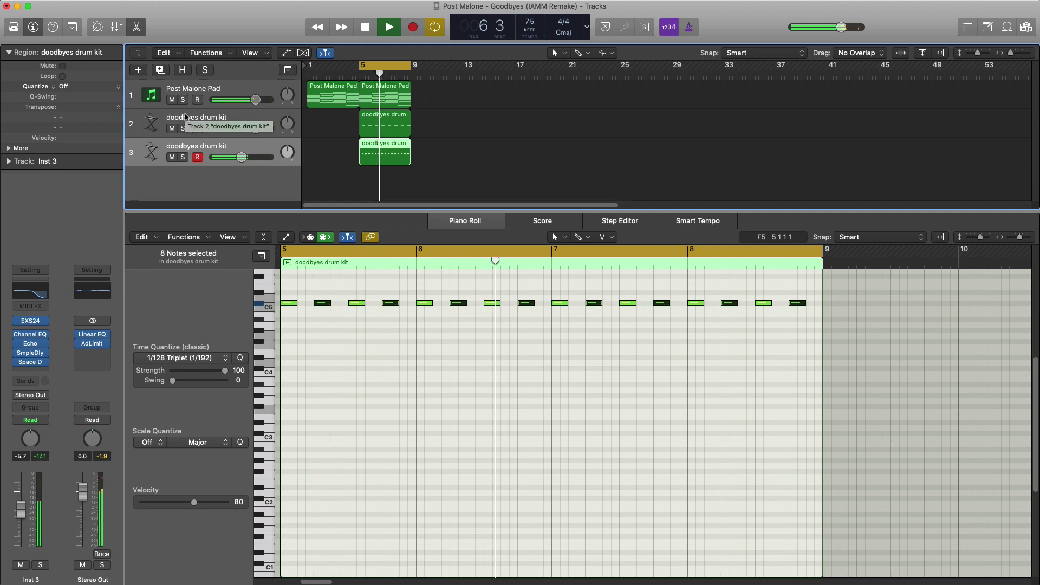
Stop playback and repeat the bar 5 regions of the pad and both drum tracks at bar 9.
{"action": "key", "text": "space"}
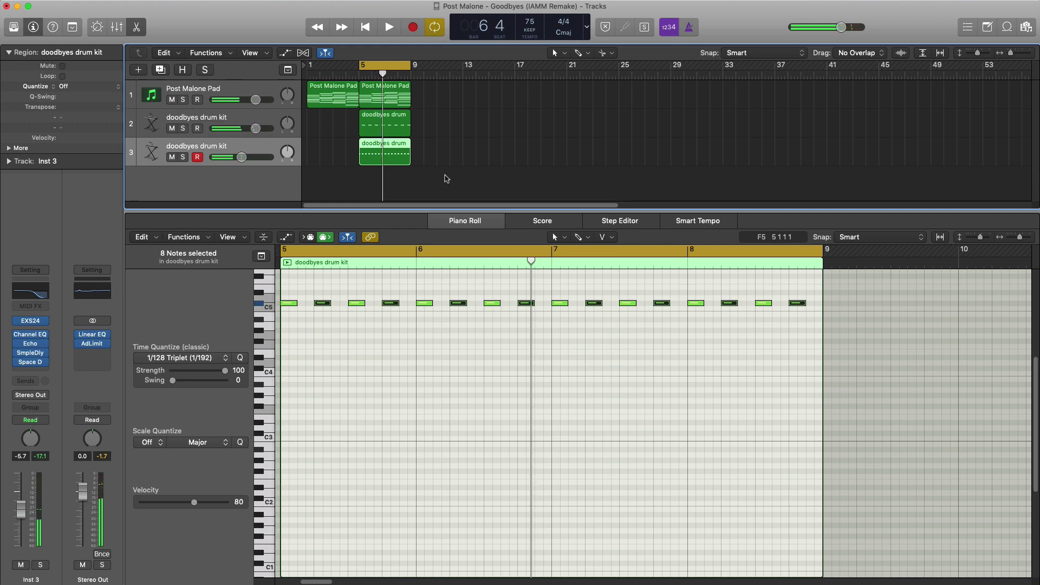
{"action": "left_click_drag", "start_coordinate": [446, 179], "coordinate": [458, 71]}
{"action": "key", "text": "super+r"}
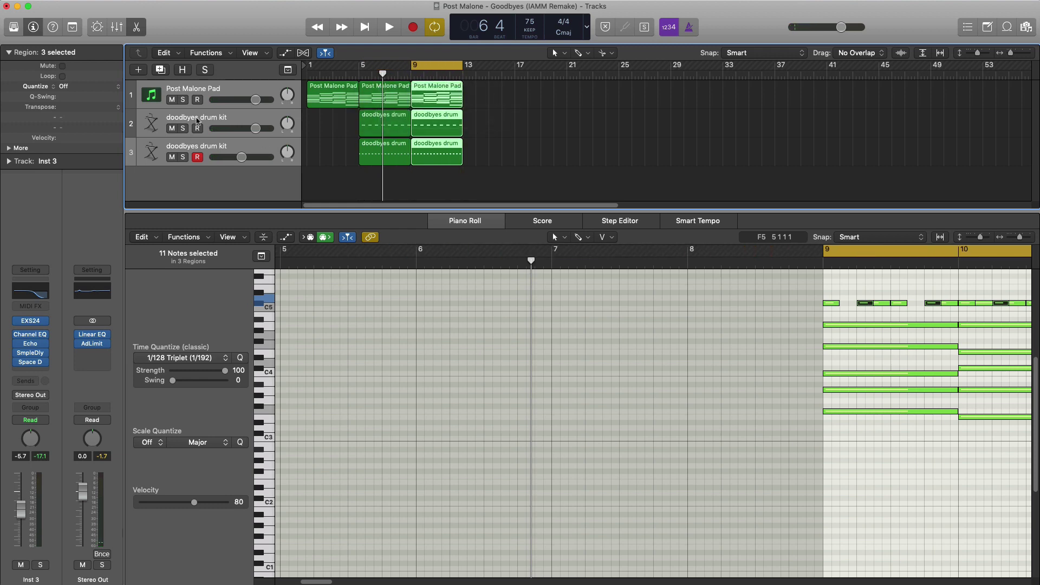
Duplicate the first drum kit track, remove Space Designer from the copy, and move it below the other tracks.
{"action": "left_click", "coordinate": [197, 121]}
{"action": "left_click", "coordinate": [161, 70]}
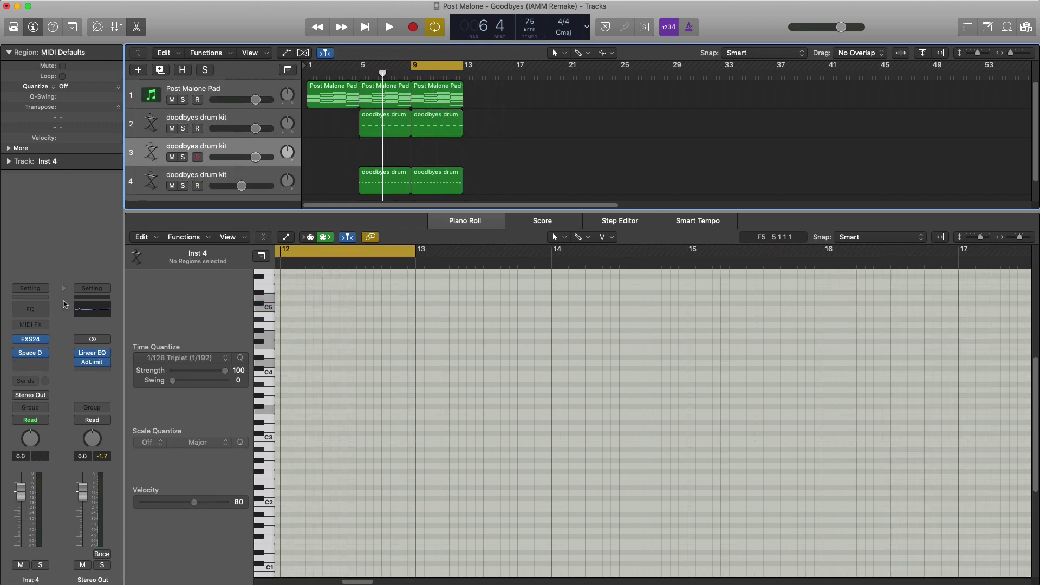
{"action": "left_click", "coordinate": [45, 354]}
{"action": "left_click", "coordinate": [54, 378]}
{"action": "left_click_drag", "start_coordinate": [218, 154], "coordinate": [223, 198]}
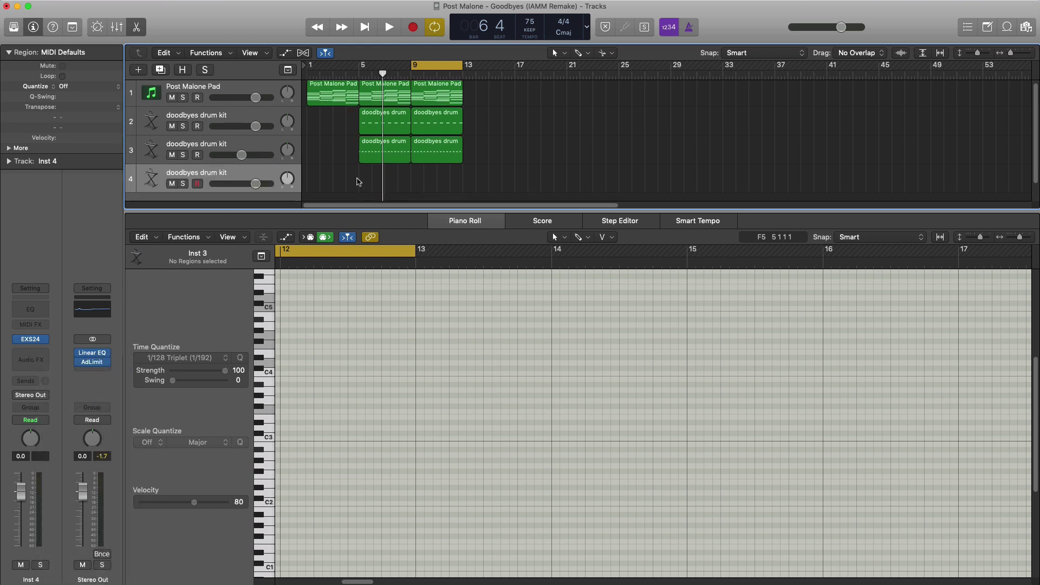
Create an empty four-bar MIDI region at bar 9 on the new drum track and set its time quantize to 1/16 Note.
{"action": "left_click", "coordinate": [423, 184], "text": "super"}
{"action": "left_click_drag", "start_coordinate": [421, 187], "coordinate": [462, 186]}
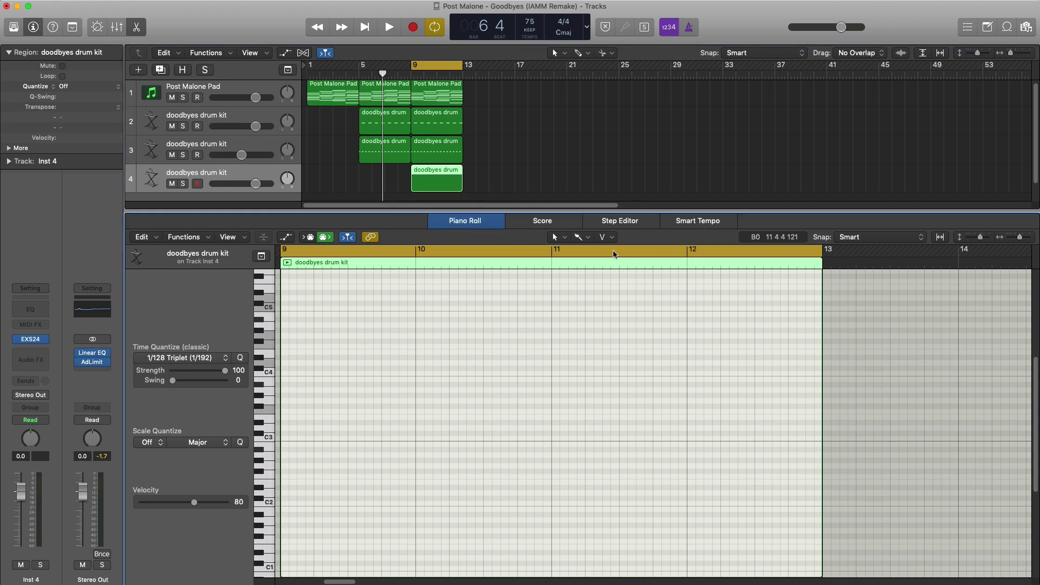
{"action": "left_click", "coordinate": [209, 359]}
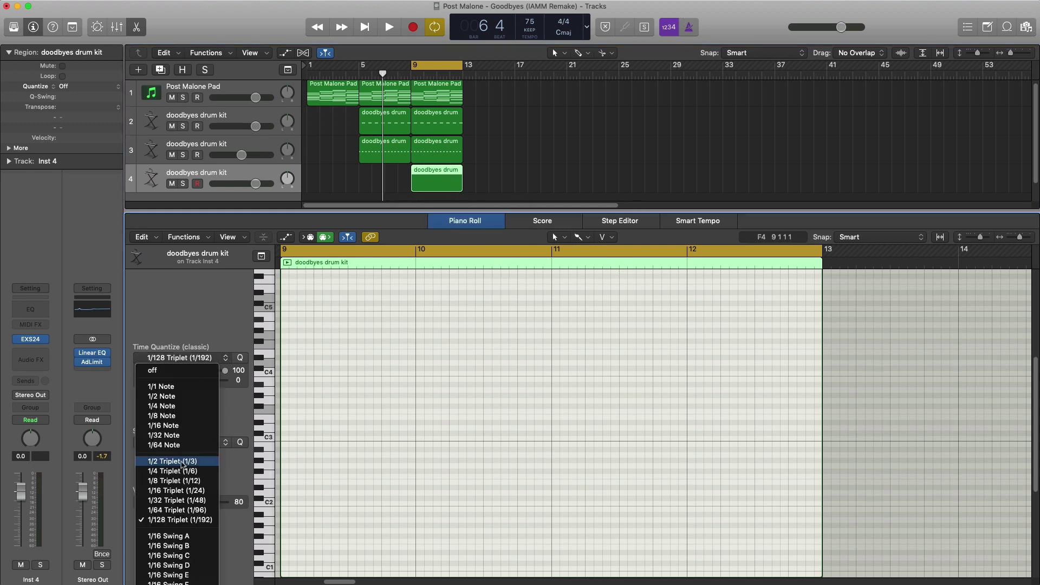
{"action": "left_click", "coordinate": [176, 426]}
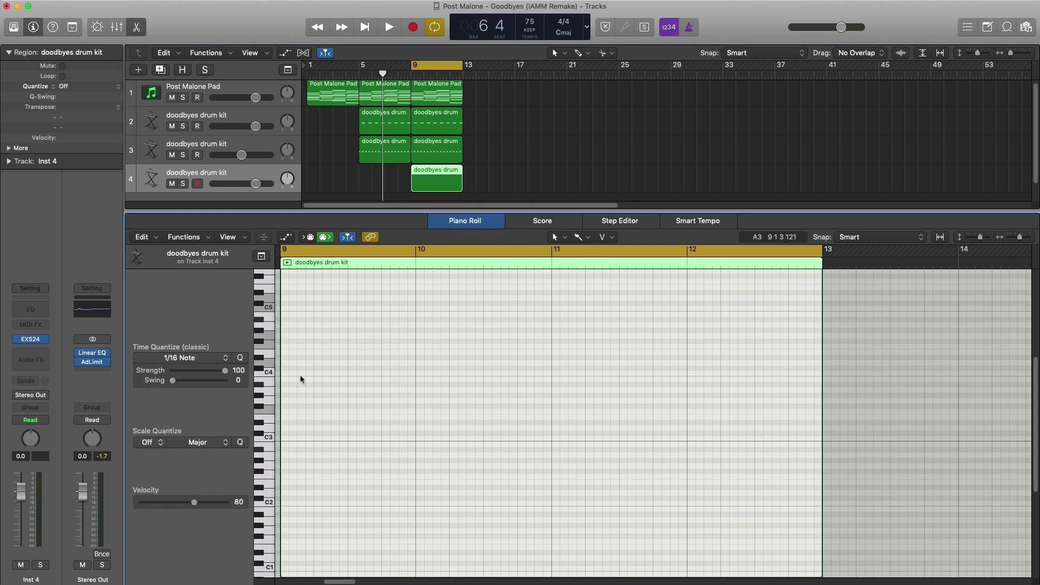
Fill bar 9 with sixteen 1/16 notes on C5 and repeat them through bar 12.
{"action": "left_click_drag", "start_coordinate": [286, 308], "coordinate": [296, 309]}
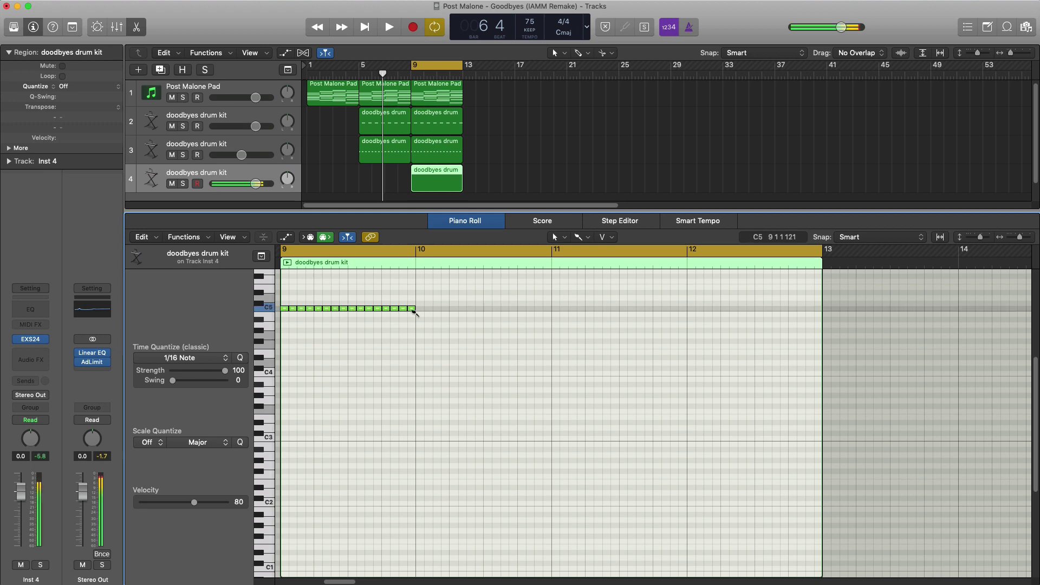
{"action": "left_click_drag", "start_coordinate": [415, 312], "coordinate": [338, 316]}
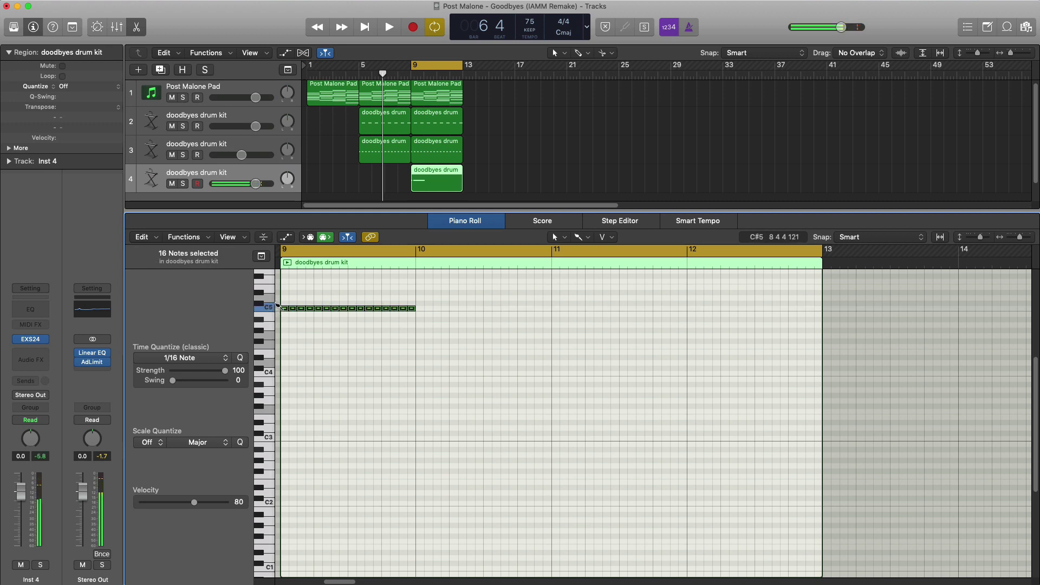
{"action": "key", "text": "super+r"}
{"action": "key", "text": "super+r"}
{"action": "key", "text": "super+r"}
{"action": "key", "text": "super+r"}
{"action": "key", "text": "super+z"}
Audition the loop with track 4 muted and lower track 3's volume to -10.2 dB.
{"action": "key", "text": "space"}
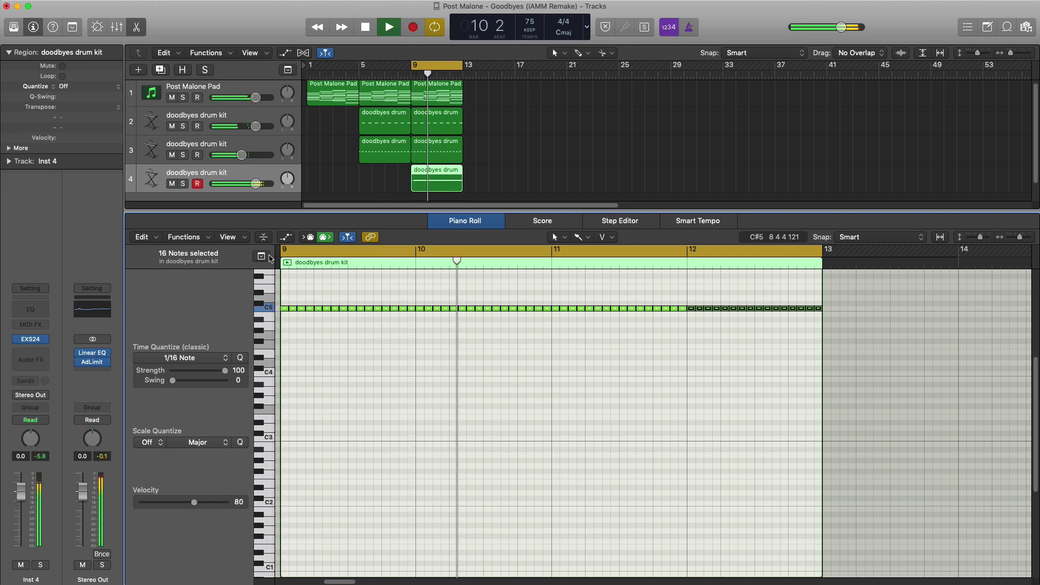
{"action": "left_click", "coordinate": [242, 155]}
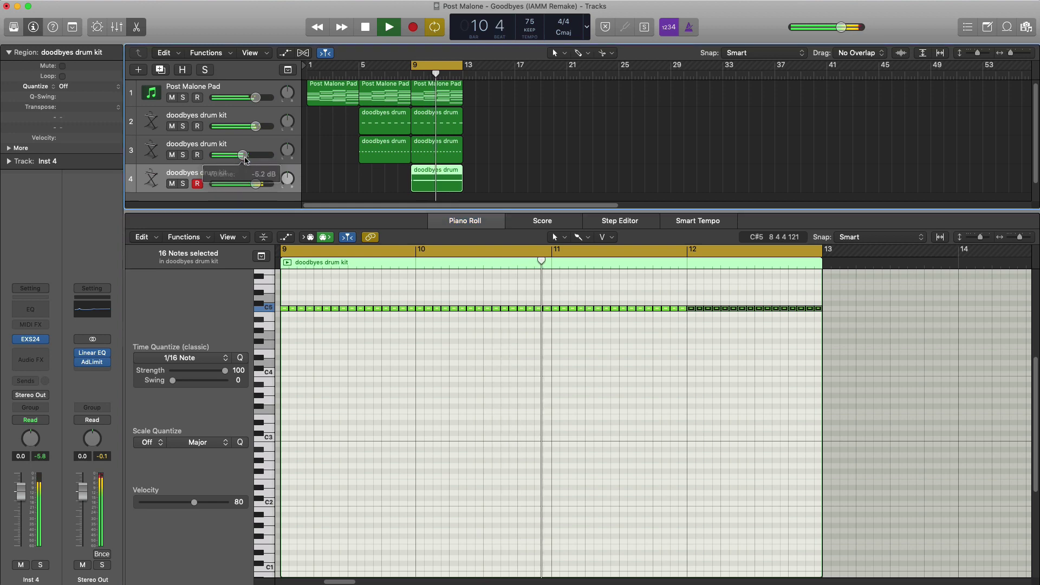
{"action": "left_click", "coordinate": [172, 183]}
{"action": "left_click", "coordinate": [199, 162]}
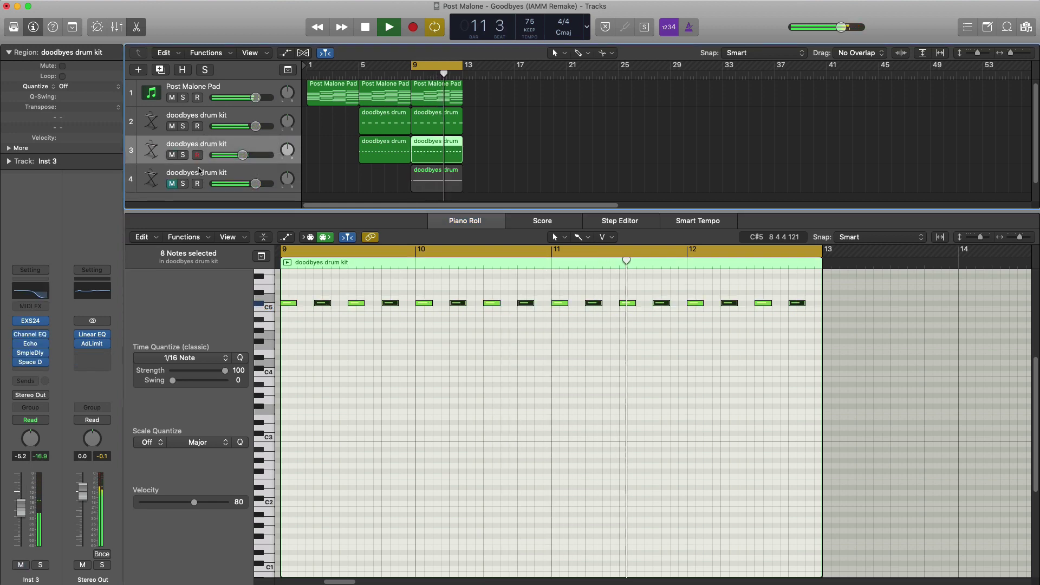
{"action": "left_click_drag", "start_coordinate": [242, 155], "coordinate": [205, 155]}
{"action": "key", "text": "space"}
Set track 3's Space Designer wet level to -22.0 dB, then unmute track 4 and stop playback.
{"action": "left_click", "coordinate": [31, 363]}
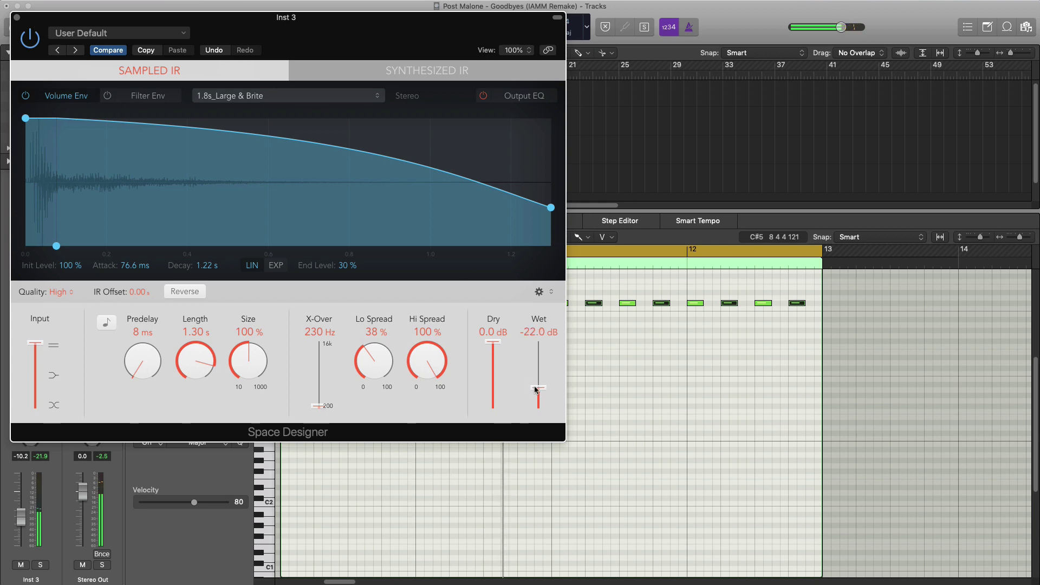
{"action": "left_click", "coordinate": [16, 17]}
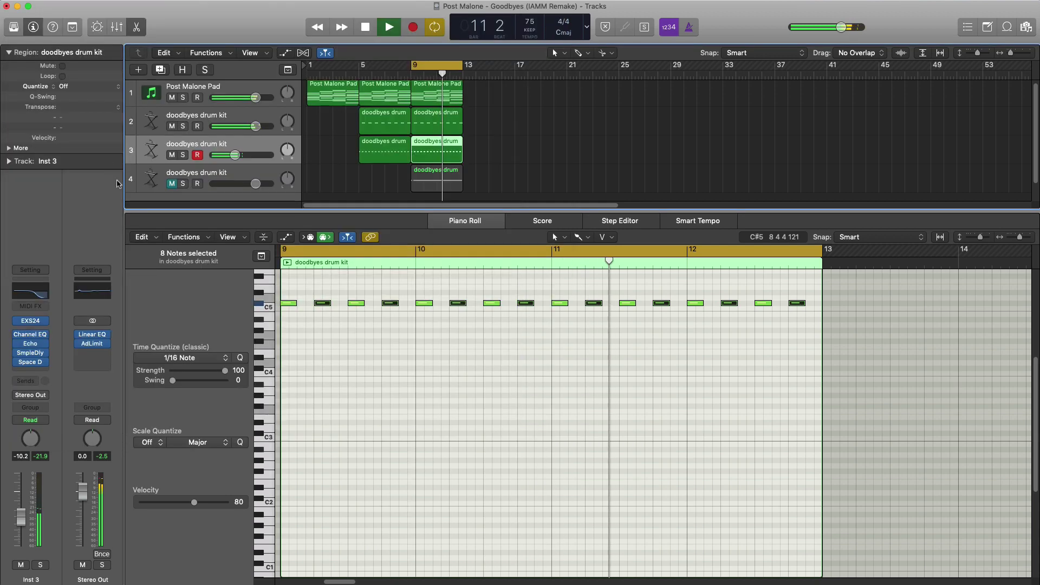
{"action": "left_click", "coordinate": [189, 187]}
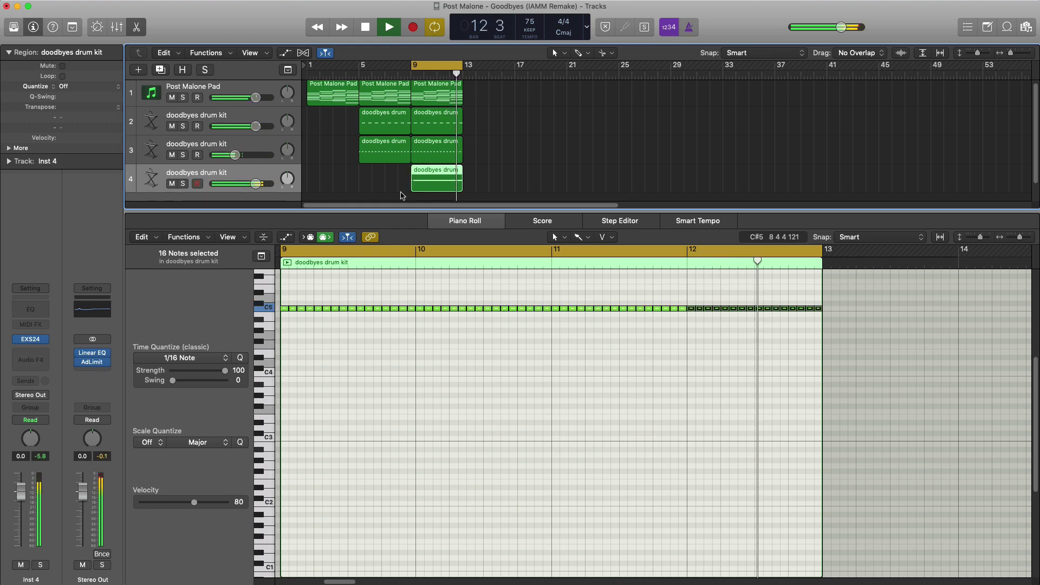
{"action": "key", "text": "space"}
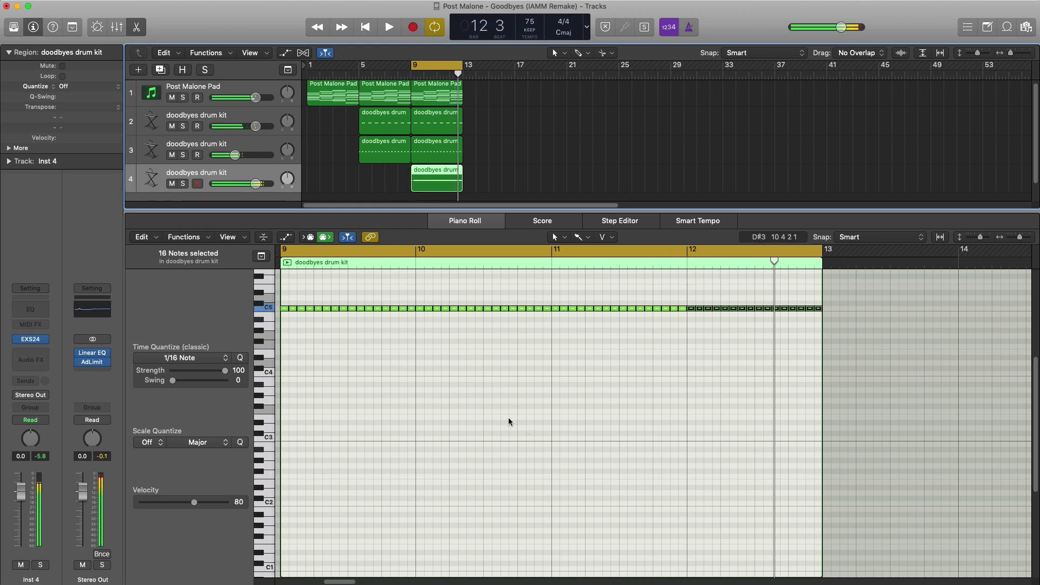
Show the Note Velocity lane and draw rising and falling velocities across the C5 notes in bar 9.
{"action": "left_click", "coordinate": [287, 238]}
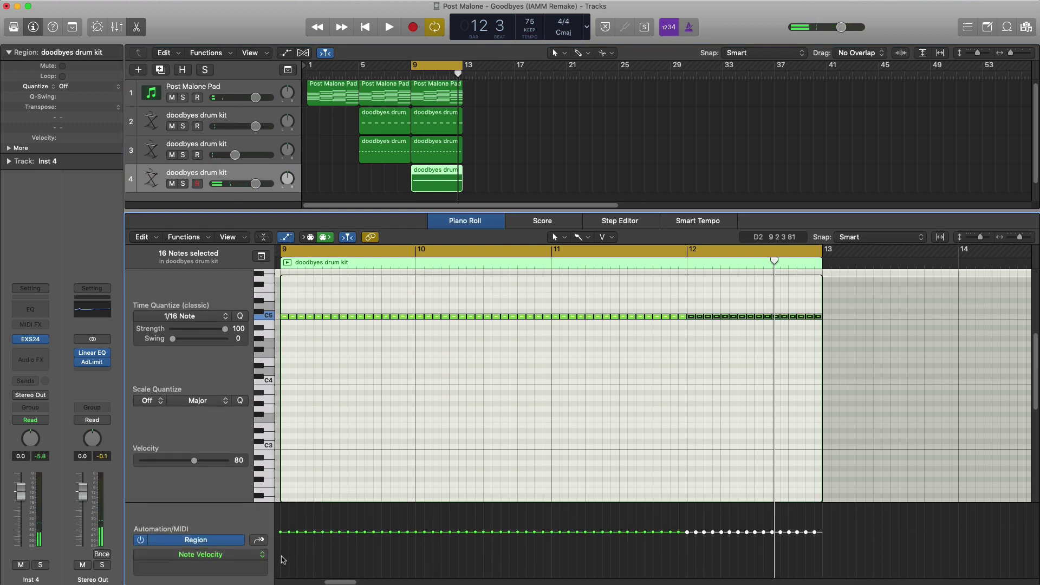
{"action": "left_click", "coordinate": [286, 237]}
{"action": "left_click", "coordinate": [284, 238]}
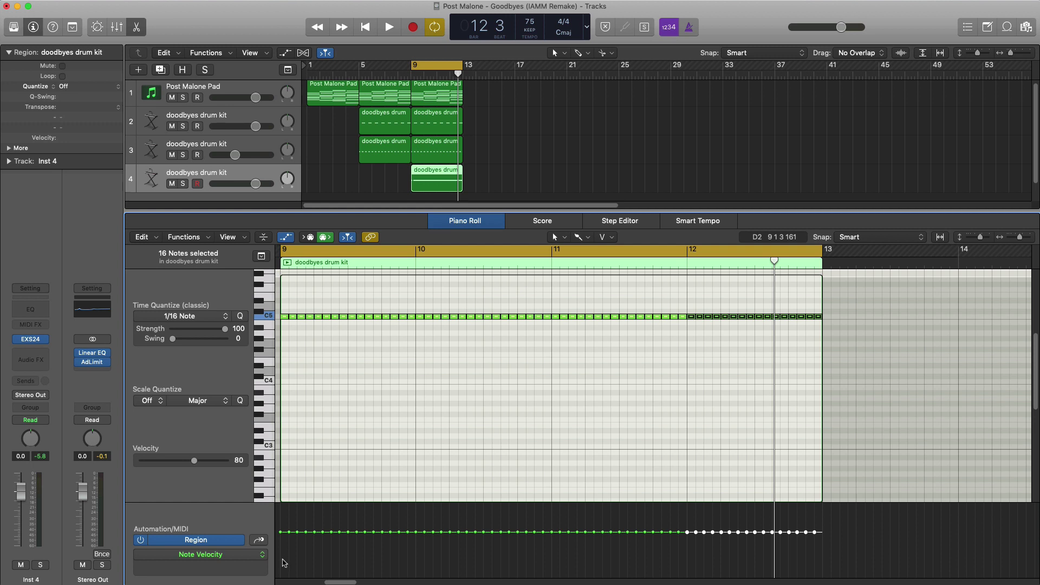
{"action": "left_click_drag", "start_coordinate": [282, 563], "coordinate": [322, 541]}
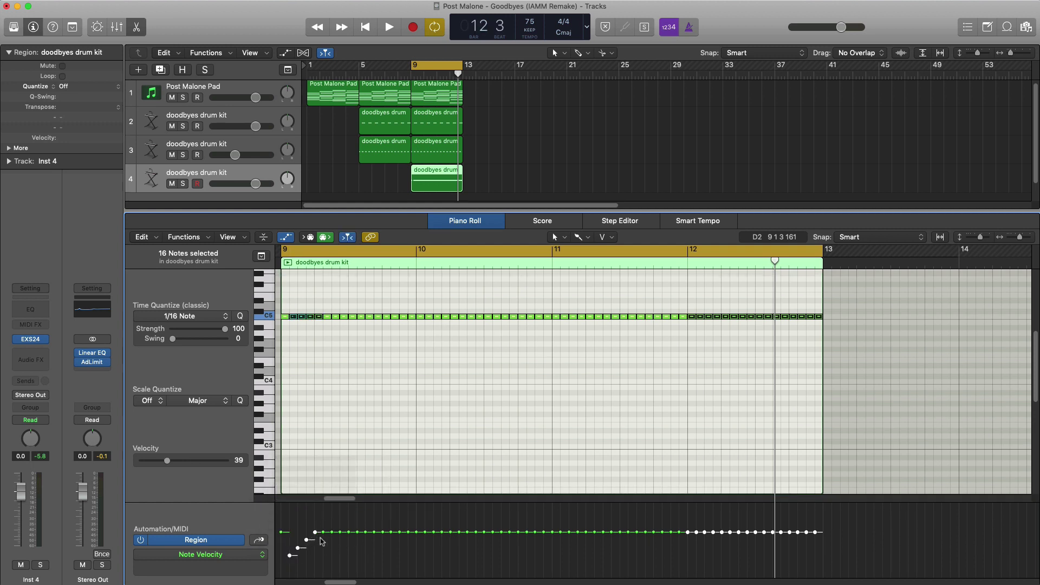
{"action": "left_click", "coordinate": [322, 541]}
{"action": "mouse_move", "coordinate": [323, 542]}
{"action": "left_mouse_down"}
{"action": "mouse_move", "coordinate": [371, 551]}
{"action": "mouse_move", "coordinate": [403, 532]}
{"action": "mouse_move", "coordinate": [417, 558]}
{"action": "left_mouse_up"}
Delete the C5 notes after bar 9 and repeat bar 9's velocity-shaped notes through bar 12.
{"action": "left_click_drag", "start_coordinate": [834, 362], "coordinate": [420, 306]}
{"action": "key", "text": "Delete"}
{"action": "scroll", "coordinate": [287, 311], "scroll_direction": "left", "scroll_amount": 5}
{"action": "left_click", "coordinate": [257, 306]}
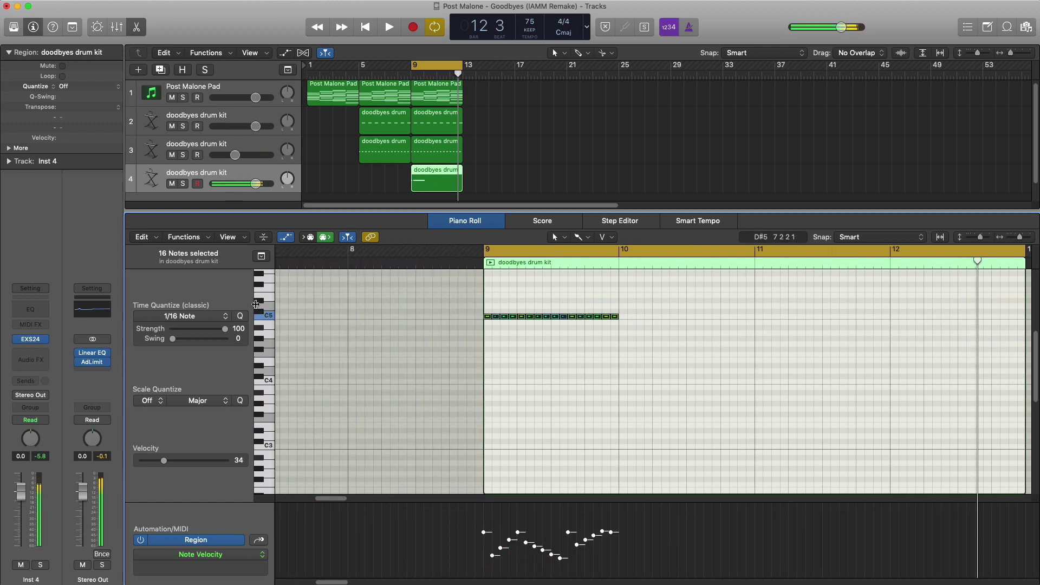
{"action": "key", "text": "super+r"}
{"action": "key", "text": "super+r"}
{"action": "key", "text": "super+r"}
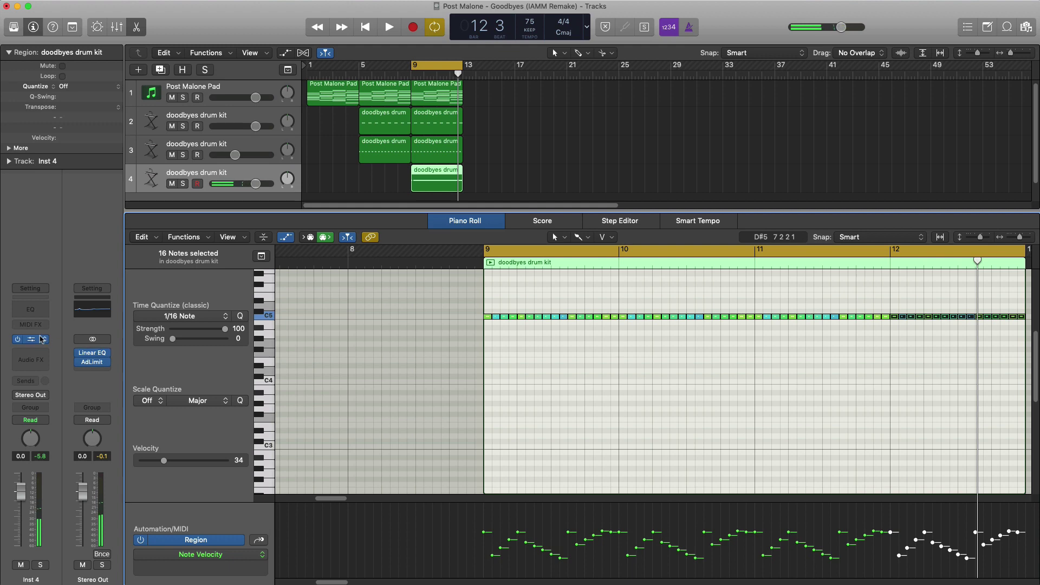
Lower the EXS24 volume on track 4, audition the loop, and close the Piano Roll.
{"action": "left_click", "coordinate": [36, 339]}
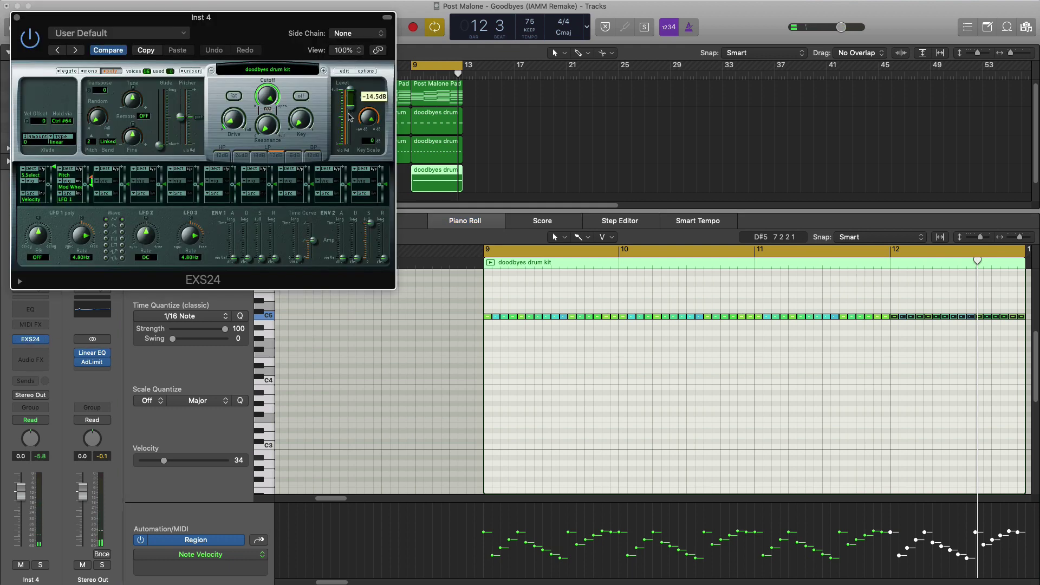
{"action": "key", "text": "space"}
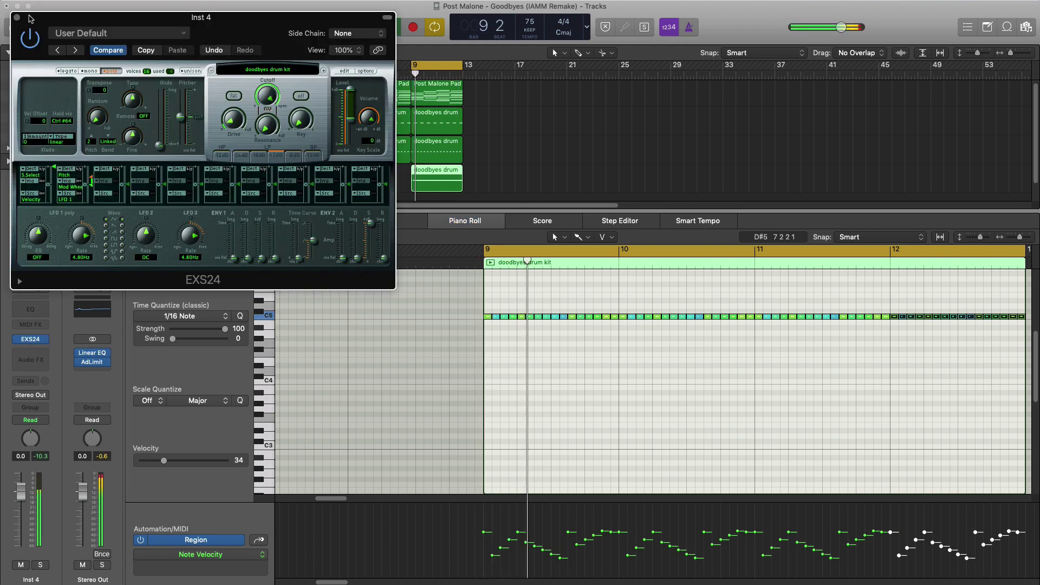
{"action": "left_click", "coordinate": [16, 18]}
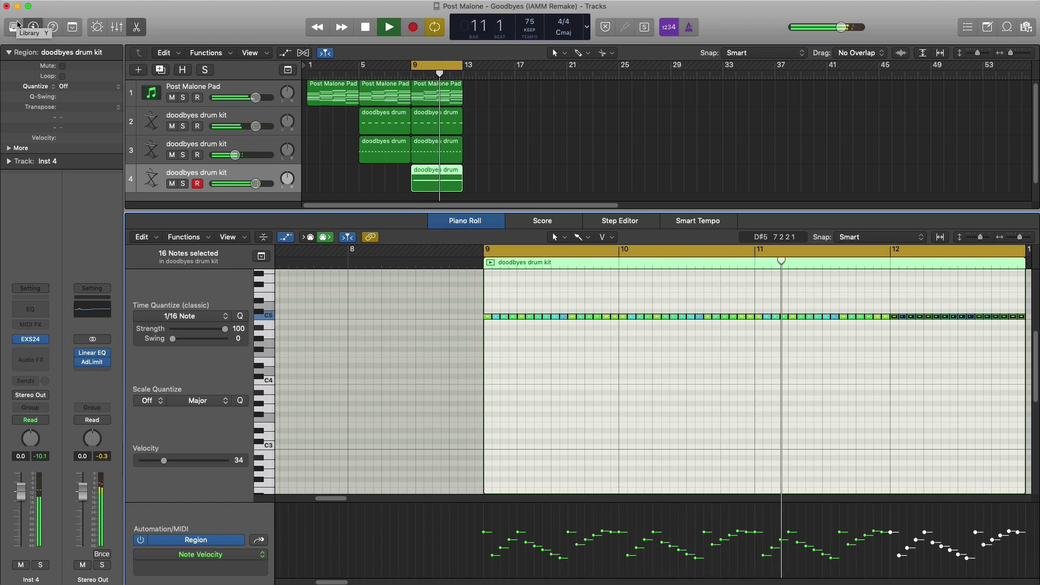
{"action": "key", "text": "e"}
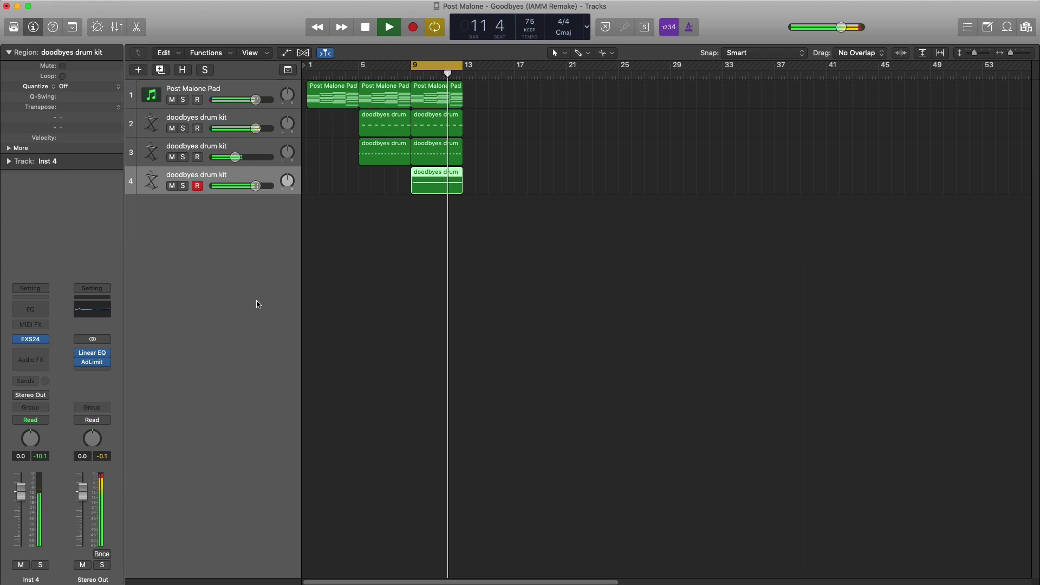
Insert Overdrive on track 4 and set its drive to 2.25 dB and tone to 6300 Hz.
{"action": "left_click", "coordinate": [43, 358]}
{"action": "mouse_move", "coordinate": [87, 449]}
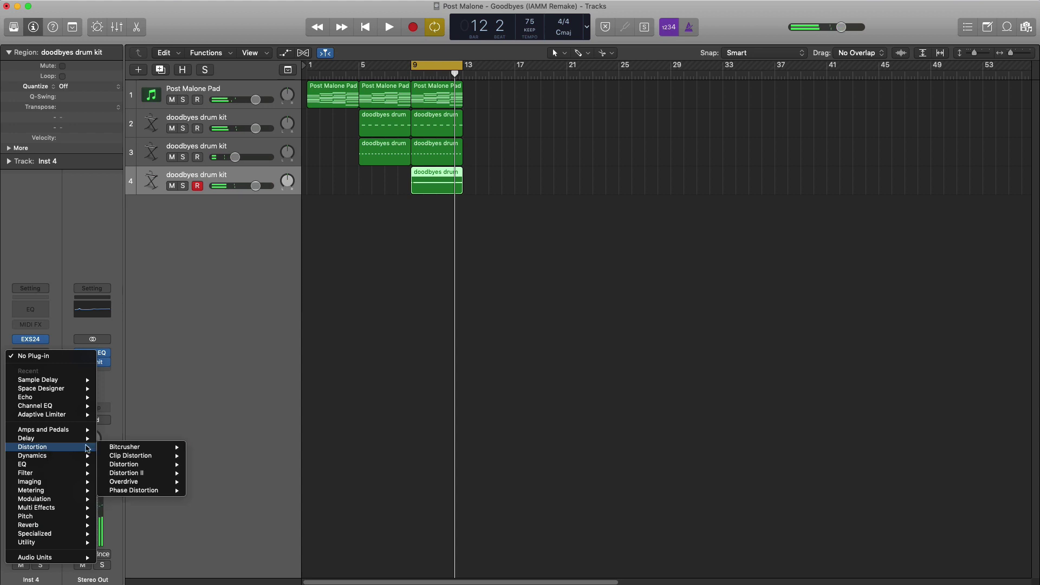
{"action": "mouse_move", "coordinate": [136, 482]}
{"action": "left_click", "coordinate": [216, 484]}
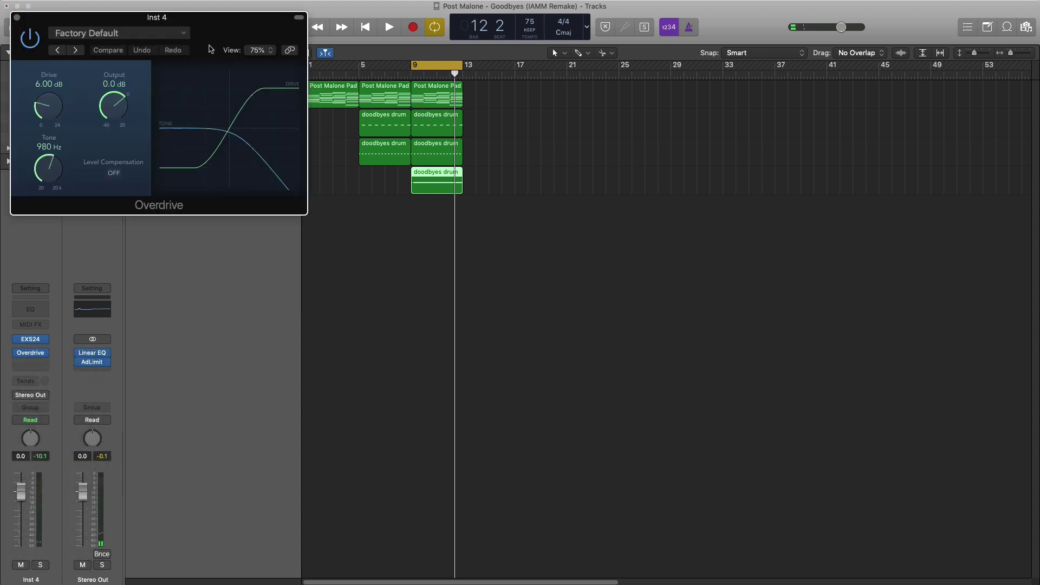
{"action": "left_click_drag", "start_coordinate": [204, 23], "coordinate": [721, 255]}
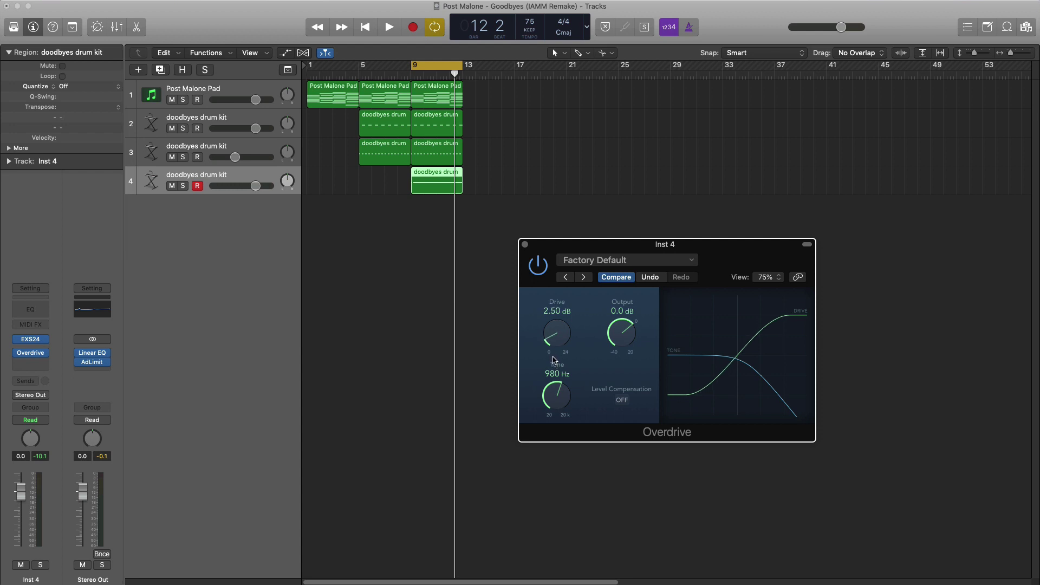
{"action": "key", "text": "space"}
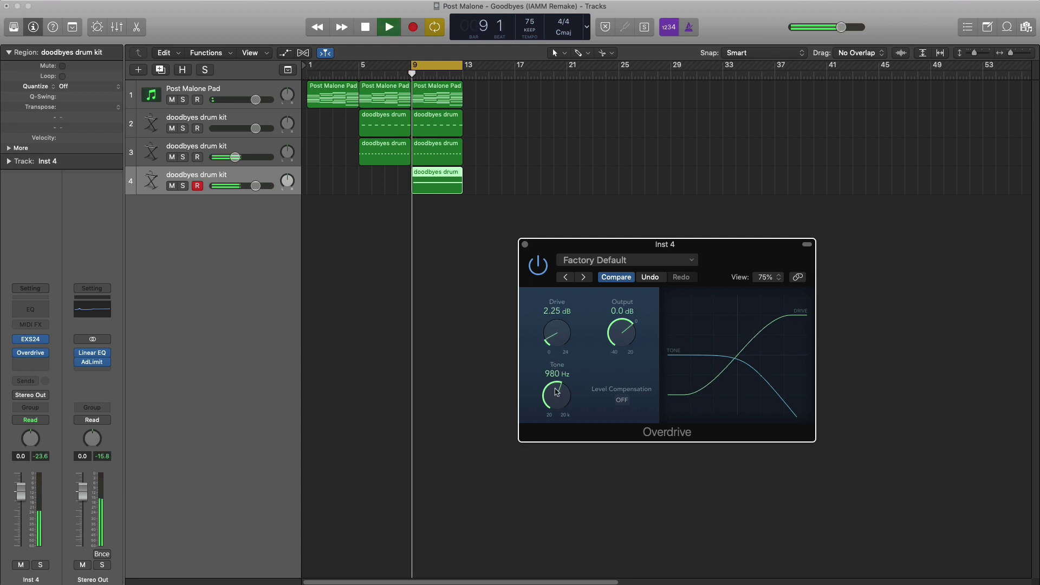
{"action": "left_click_drag", "start_coordinate": [554, 360], "coordinate": [544, 351]}
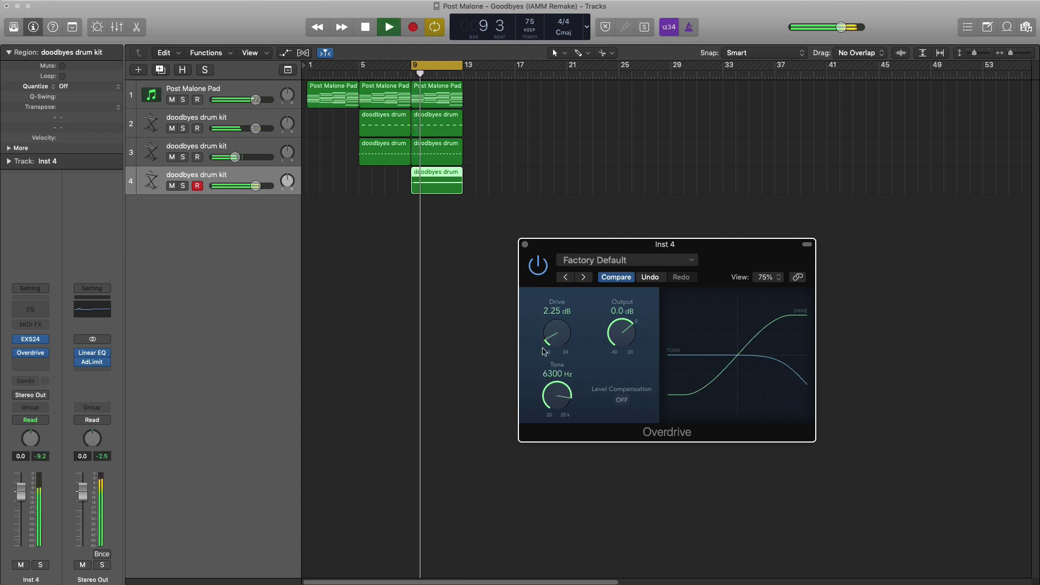
{"action": "left_click", "coordinate": [525, 245]}
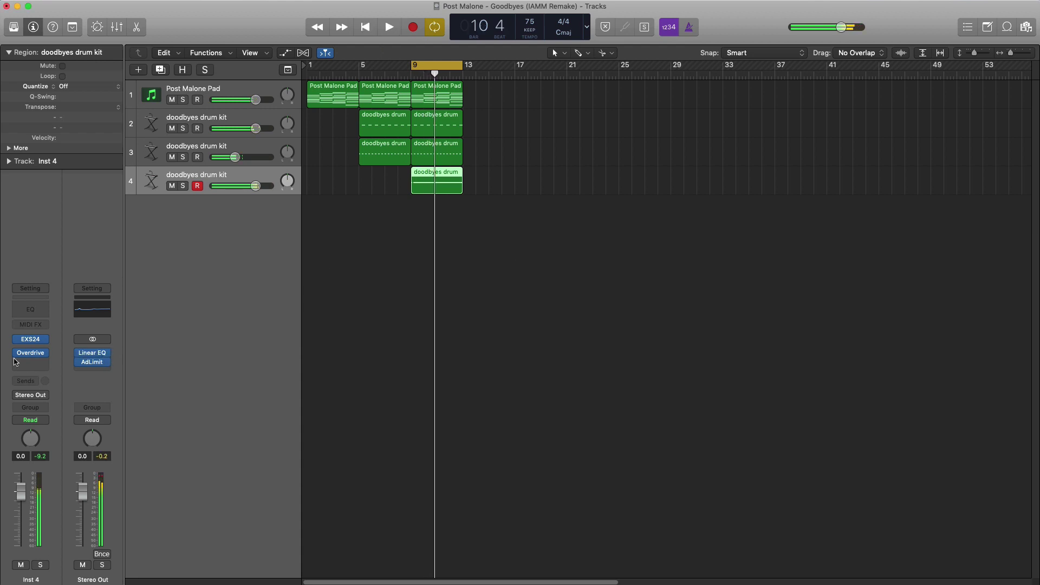
Add Sample Delay to track 4 with a 1.5 ms left delay, and lower the track's volume to -9.6 dB.
{"action": "left_click", "coordinate": [44, 360]}
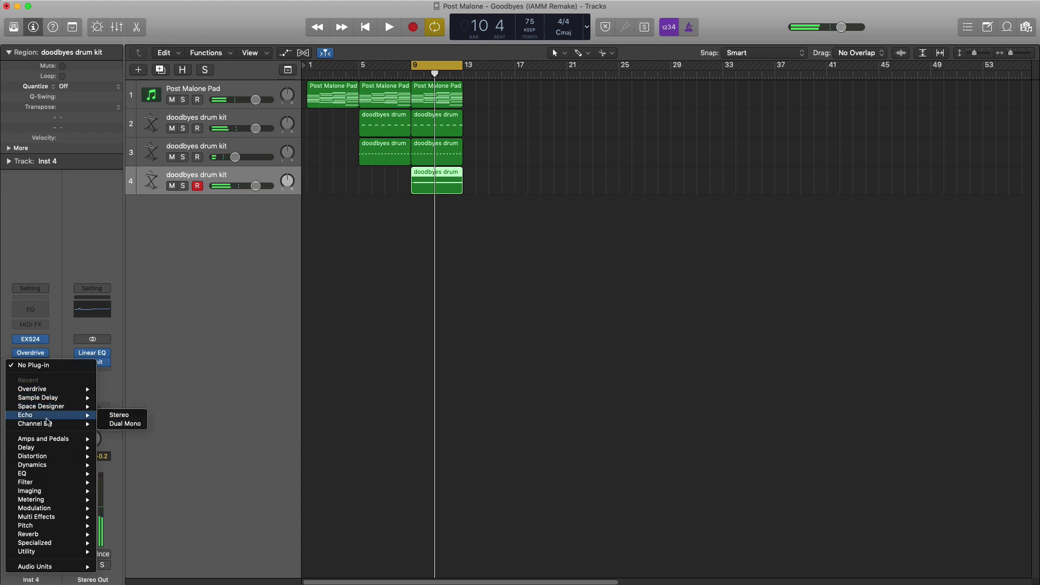
{"action": "mouse_move", "coordinate": [79, 399]}
{"action": "left_click", "coordinate": [119, 398]}
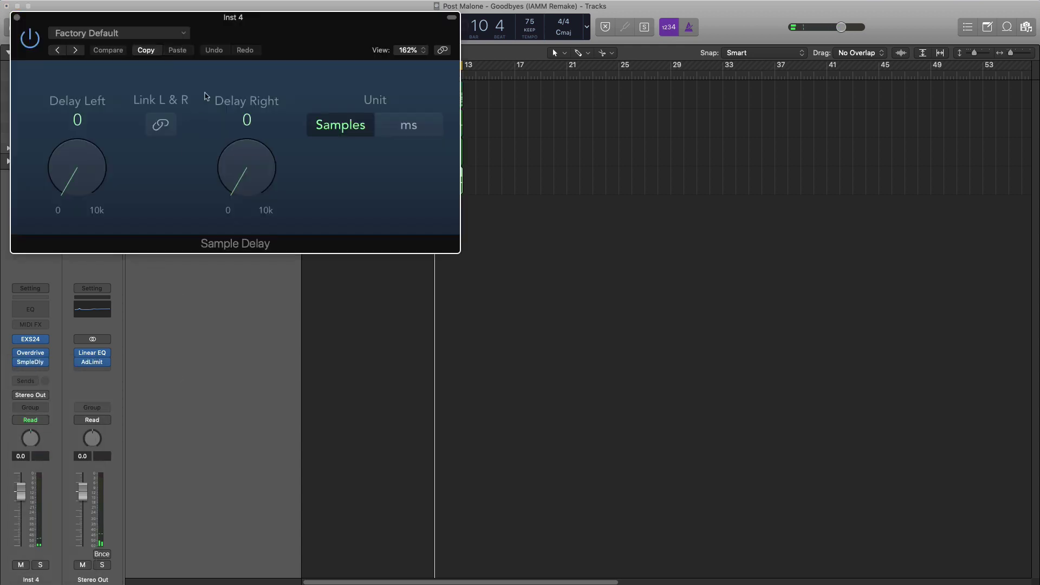
{"action": "left_click", "coordinate": [535, 217]}
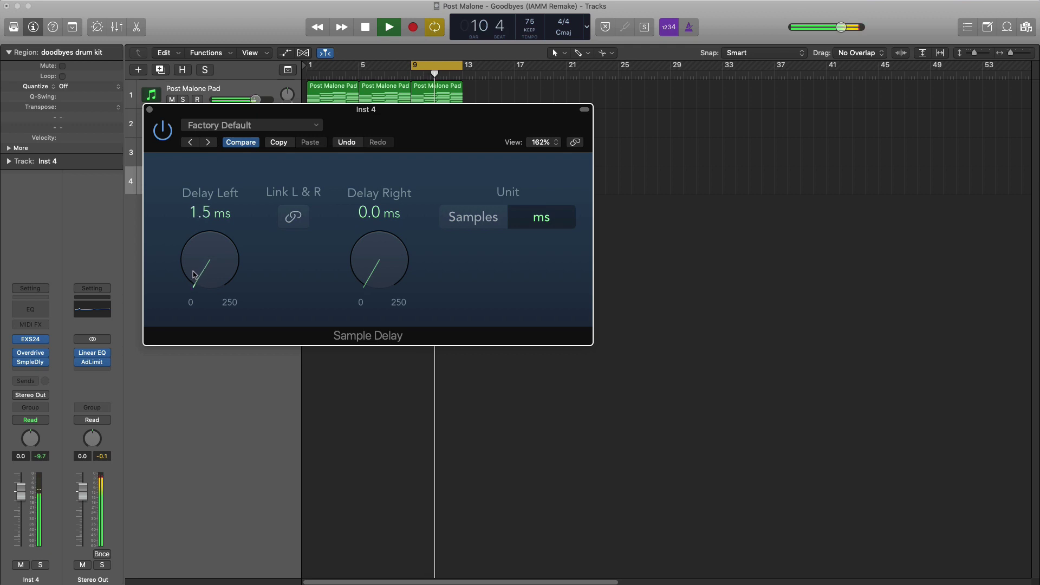
{"action": "left_click", "coordinate": [150, 110]}
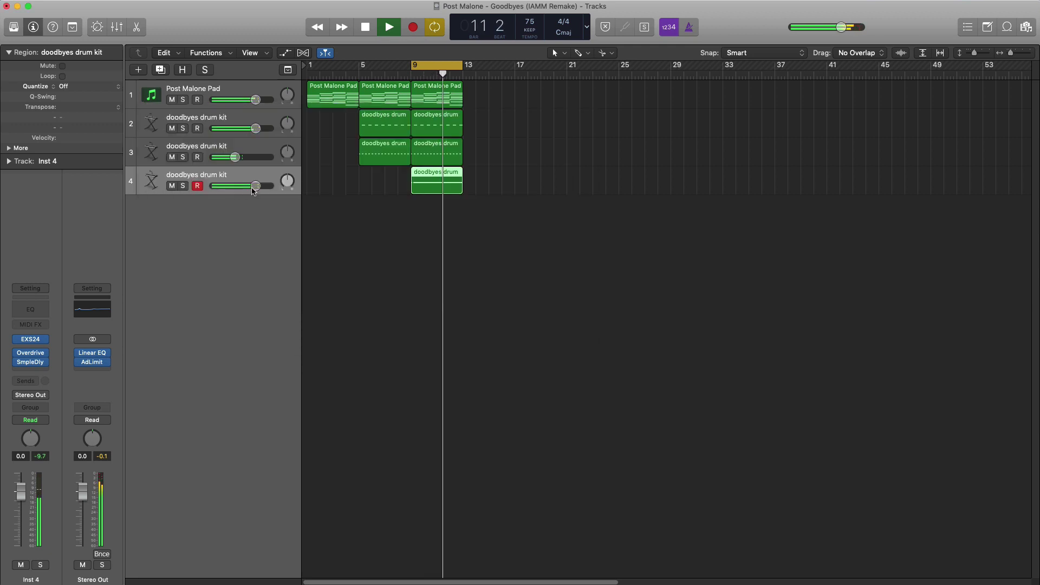
{"action": "left_click_drag", "start_coordinate": [252, 187], "coordinate": [235, 189]}
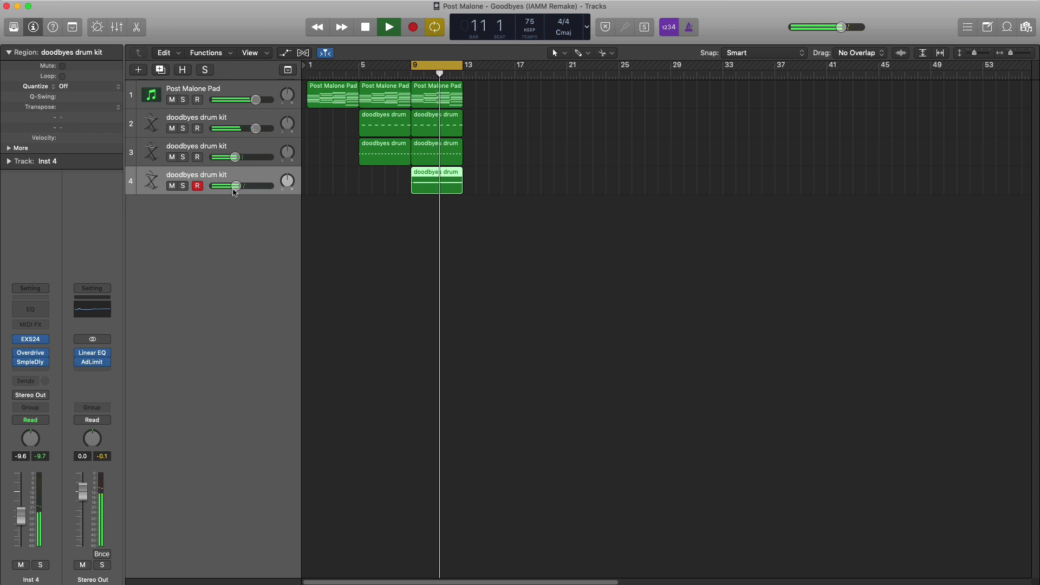
{"action": "key", "text": "space"}
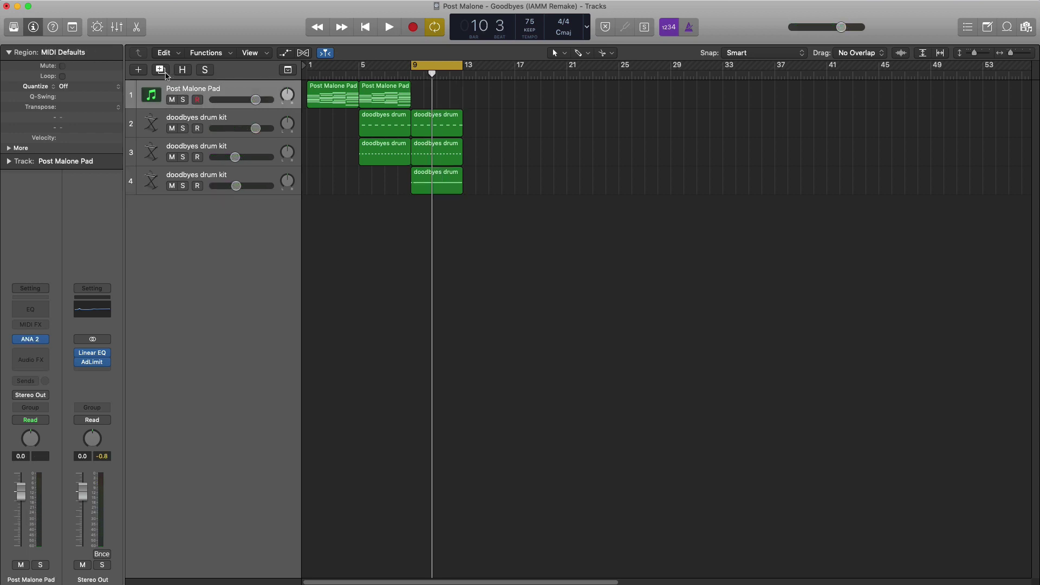
Duplicate the Post Malone Pad track, create an empty region across bars 9 to 12 for editing, and solo the new track.
{"action": "left_click", "coordinate": [161, 70]}
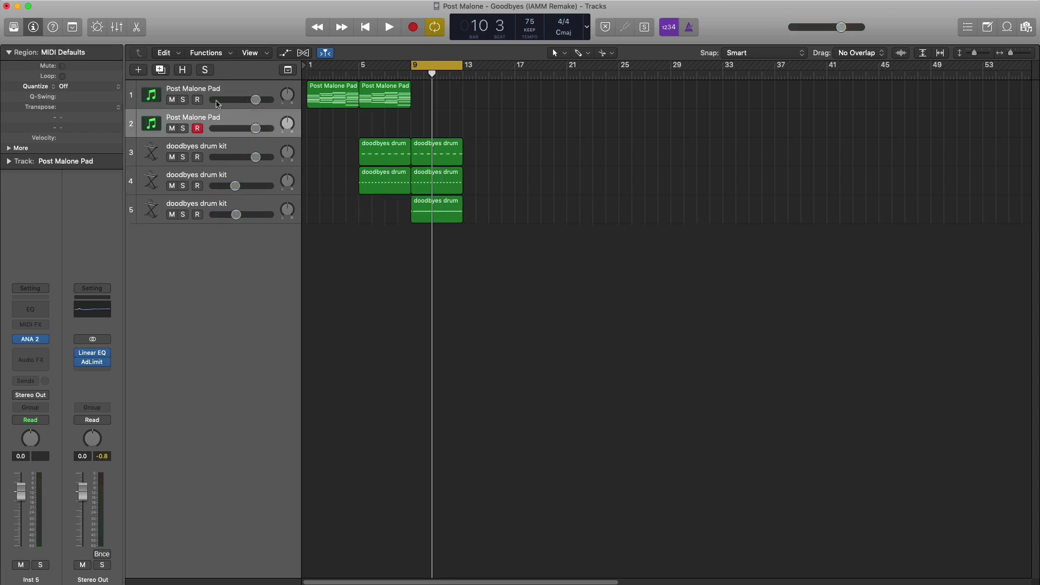
{"action": "left_click_drag", "start_coordinate": [419, 129], "coordinate": [462, 130]}
{"action": "double_click", "coordinate": [449, 131]}
{"action": "left_click", "coordinate": [184, 129]}
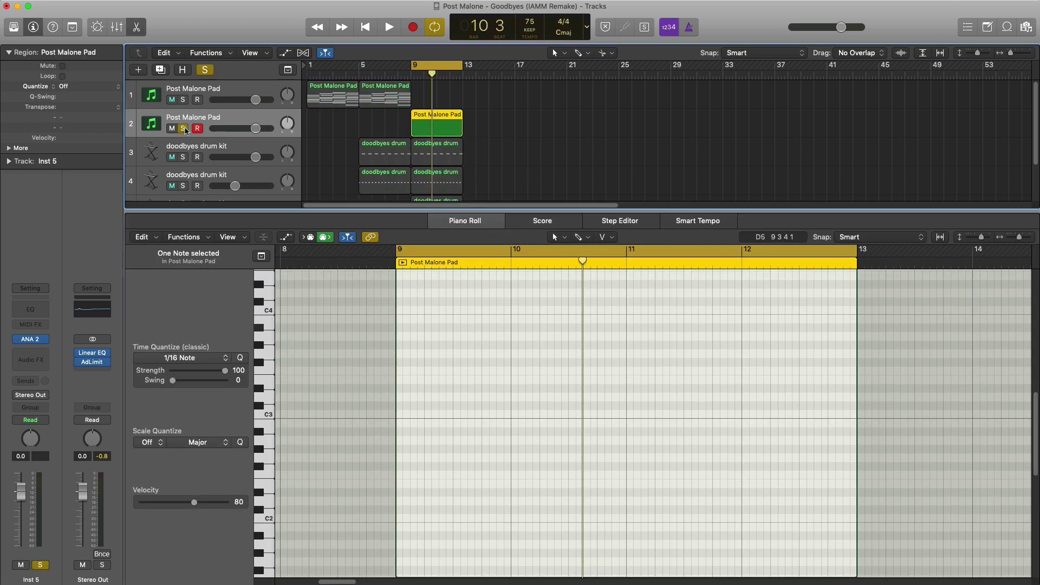
{"action": "key", "text": "space"}
{"action": "key", "text": "space"}
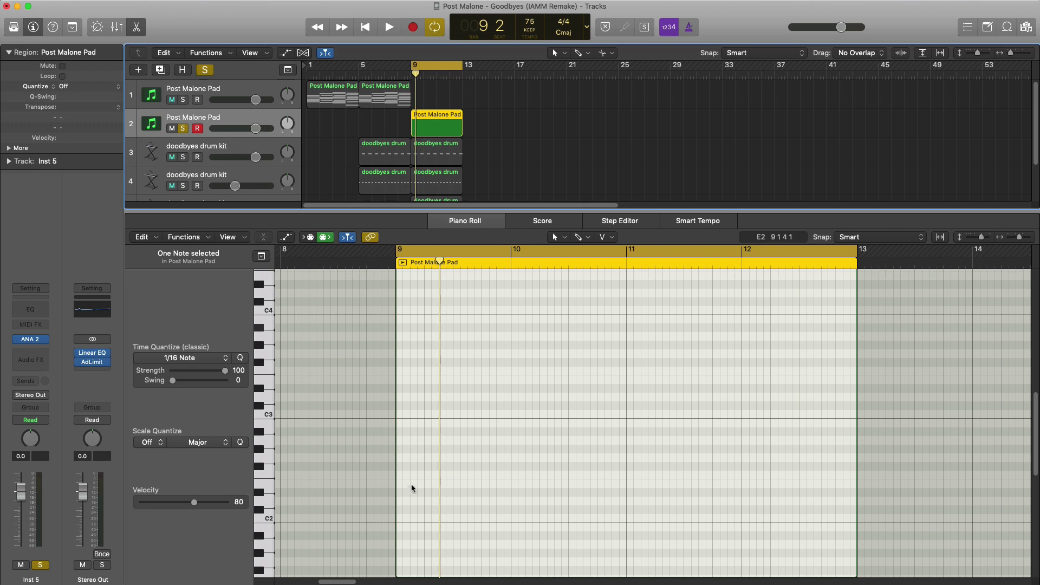
Fill bar 9 of the new pad region with half-bar chords: D2, A#2, D3 on beat 1 and E2, C3, E3 on beat 3.
{"action": "left_click", "coordinate": [402, 506]}
{"action": "left_click_drag", "start_coordinate": [413, 503], "coordinate": [417, 400]}
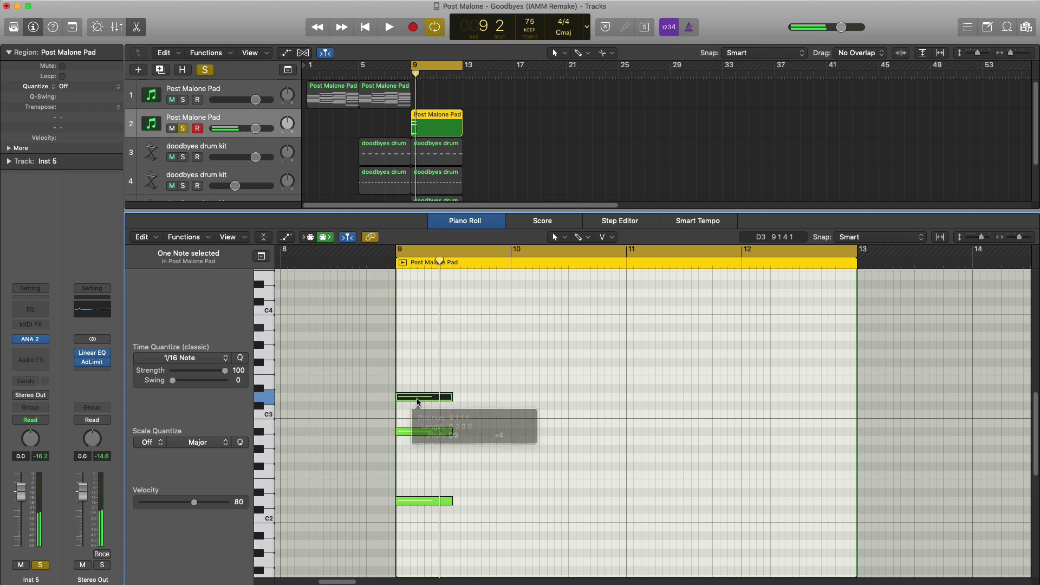
{"action": "key", "text": "space"}
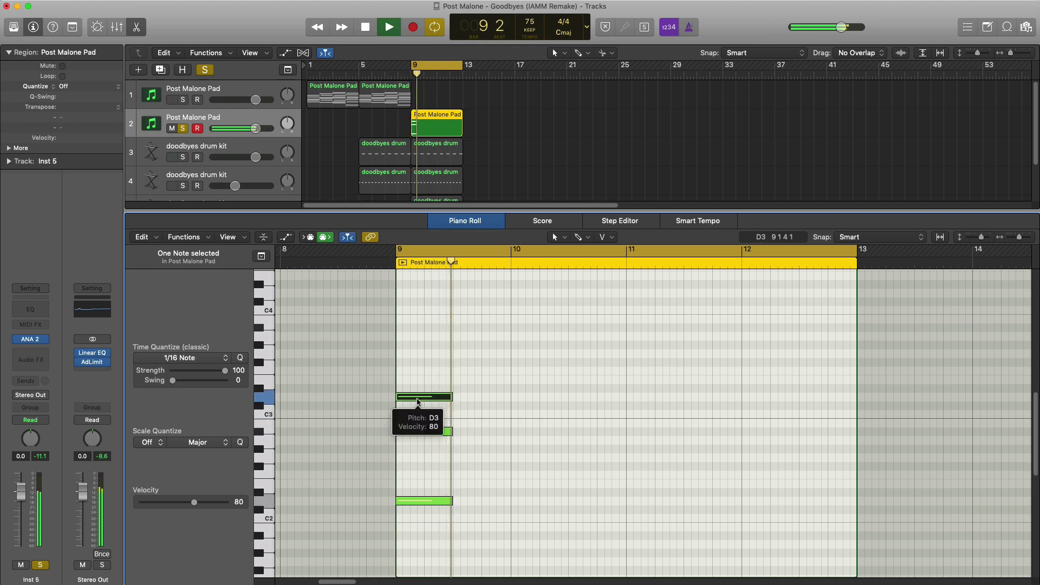
{"action": "key", "text": "space"}
{"action": "left_click_drag", "start_coordinate": [417, 401], "coordinate": [479, 384]}
{"action": "left_click_drag", "start_coordinate": [478, 381], "coordinate": [479, 419]}
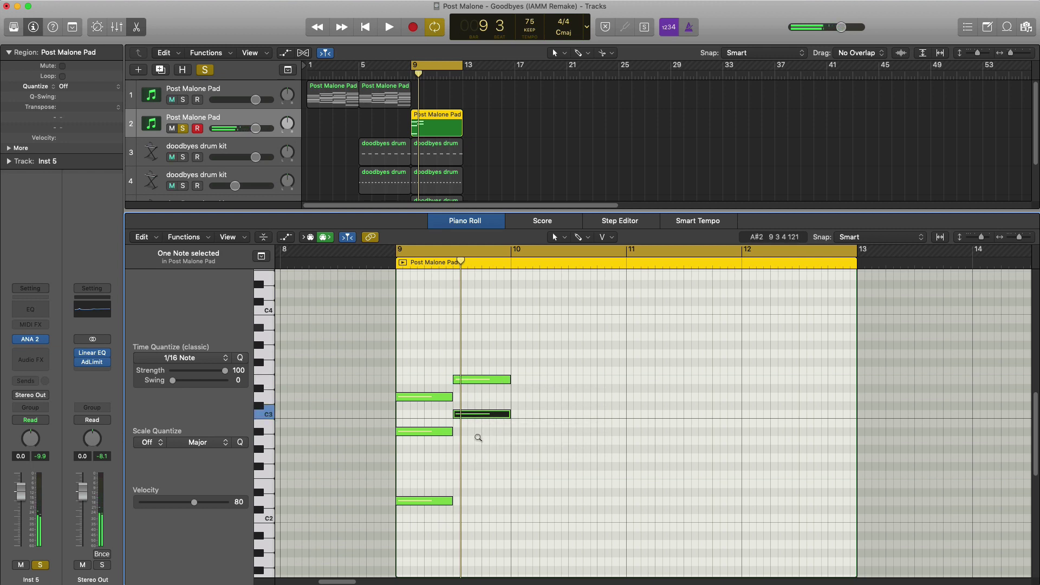
{"action": "key", "text": "space"}
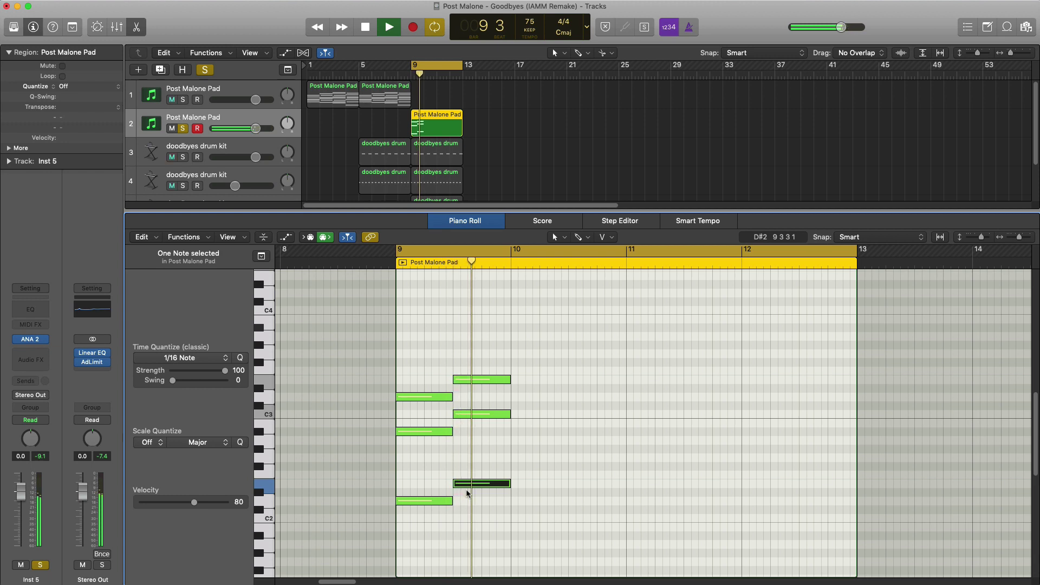
{"action": "key", "text": "space"}
Fill bar 10 with half-bar chords: E2, A2, C3, E3 on beat 1 and F2, D3, F3 on beat 3.
{"action": "left_click_drag", "start_coordinate": [458, 485], "coordinate": [527, 382]}
{"action": "key", "text": "space"}
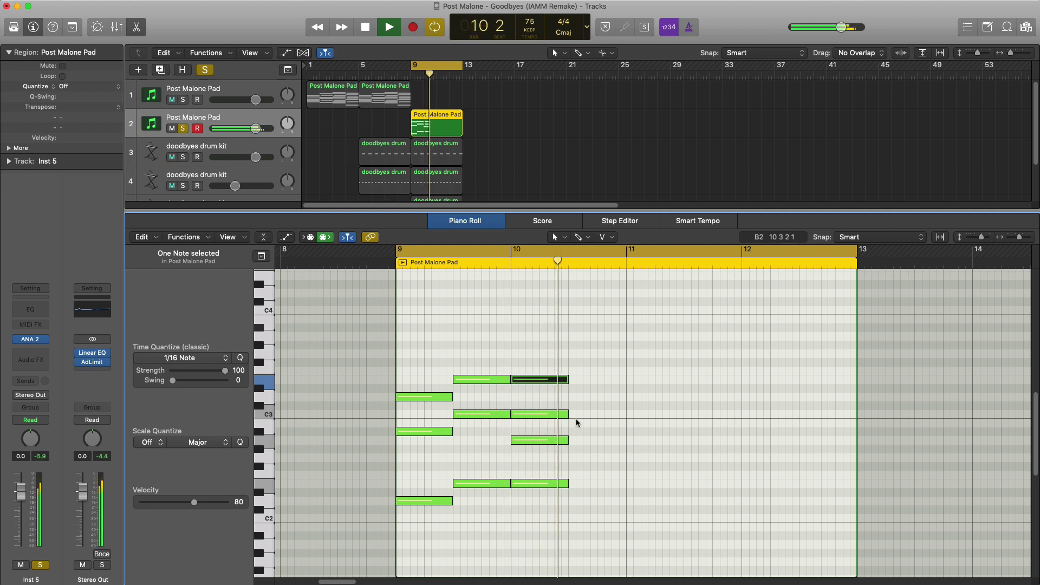
{"action": "key", "text": "space"}
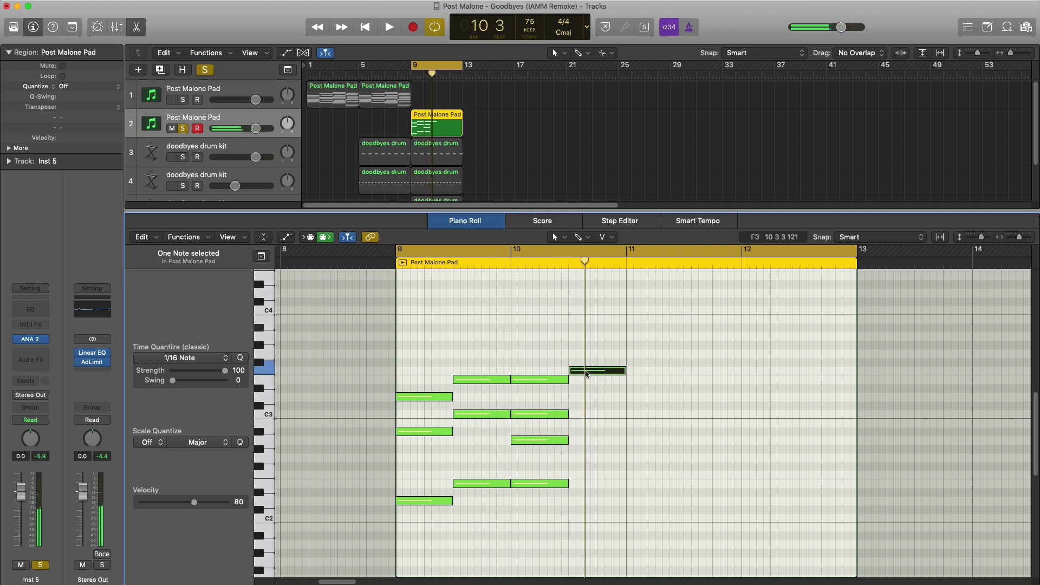
{"action": "left_click_drag", "start_coordinate": [587, 373], "coordinate": [588, 478], "text": "alt"}
{"action": "key", "text": "space"}
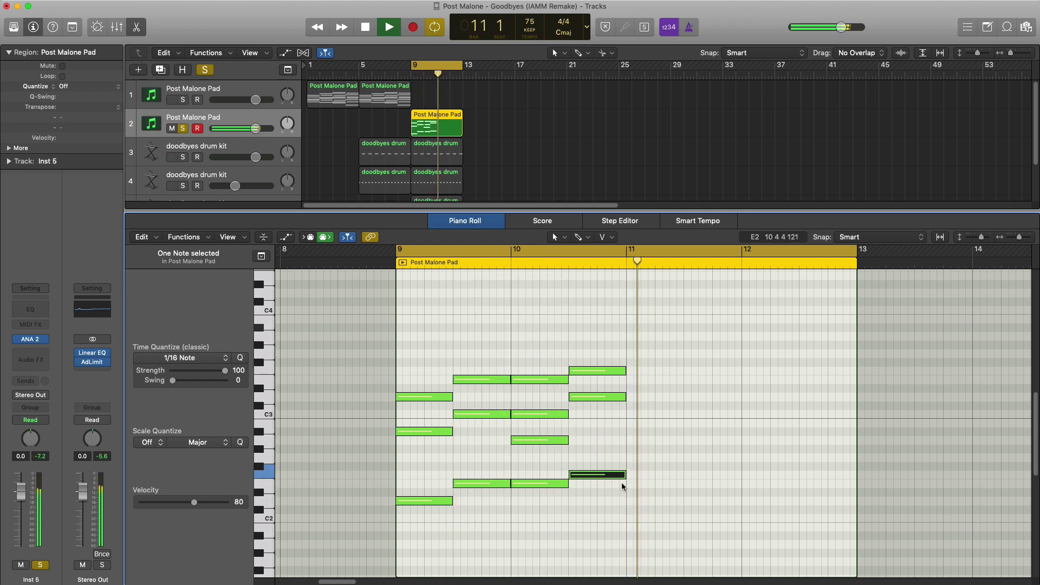
{"action": "key", "text": "space"}
Add a full-bar D2 note in bar 11 and a half-bar D2 note at the start of bar 12.
{"action": "left_click", "coordinate": [637, 503], "text": "super"}
{"action": "left_click_drag", "start_coordinate": [677, 502], "coordinate": [742, 500]}
{"action": "left_click", "coordinate": [746, 499], "text": "super"}
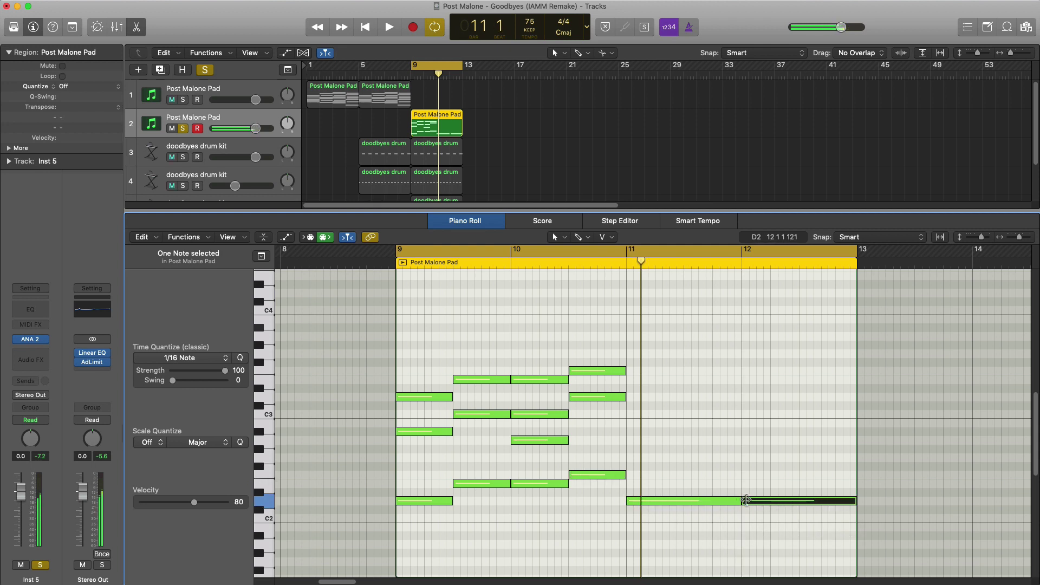
{"action": "left_click_drag", "start_coordinate": [854, 501], "coordinate": [798, 506]}
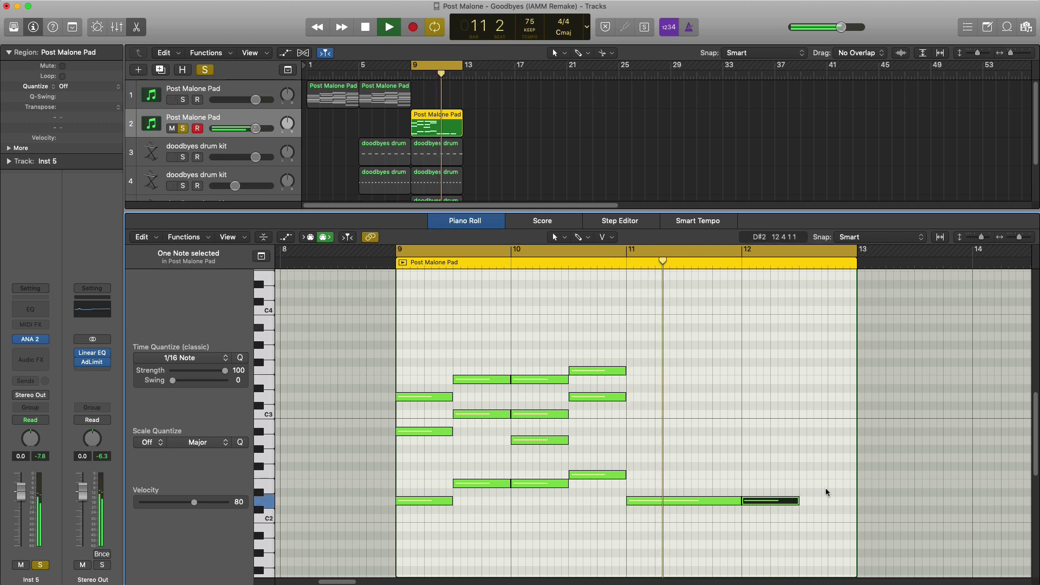
{"action": "key", "text": "space"}
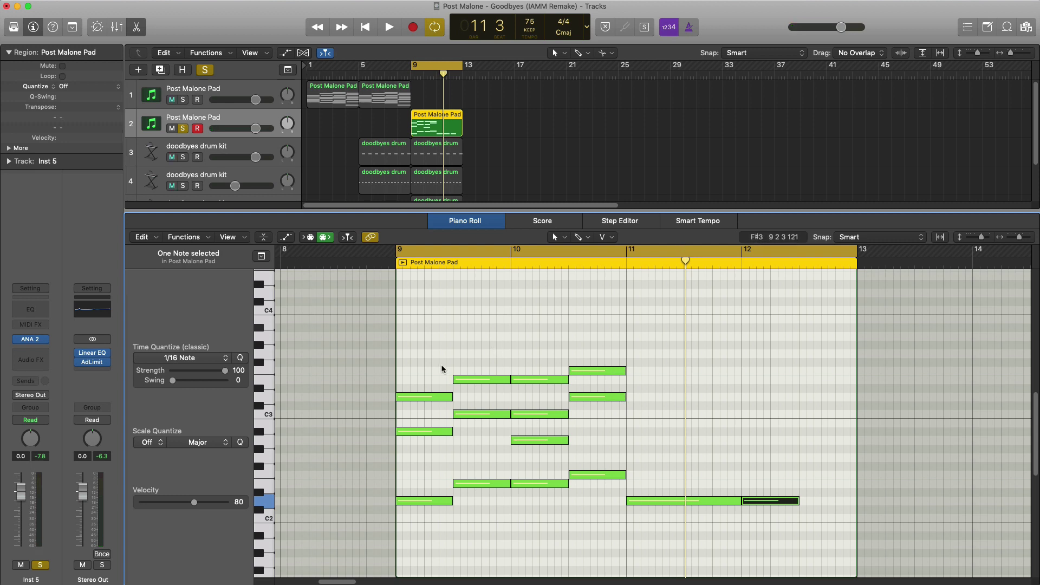
Layer half-bar D4 and G3 notes over the first chord of bar 9 and audition them.
{"action": "key", "text": "space"}
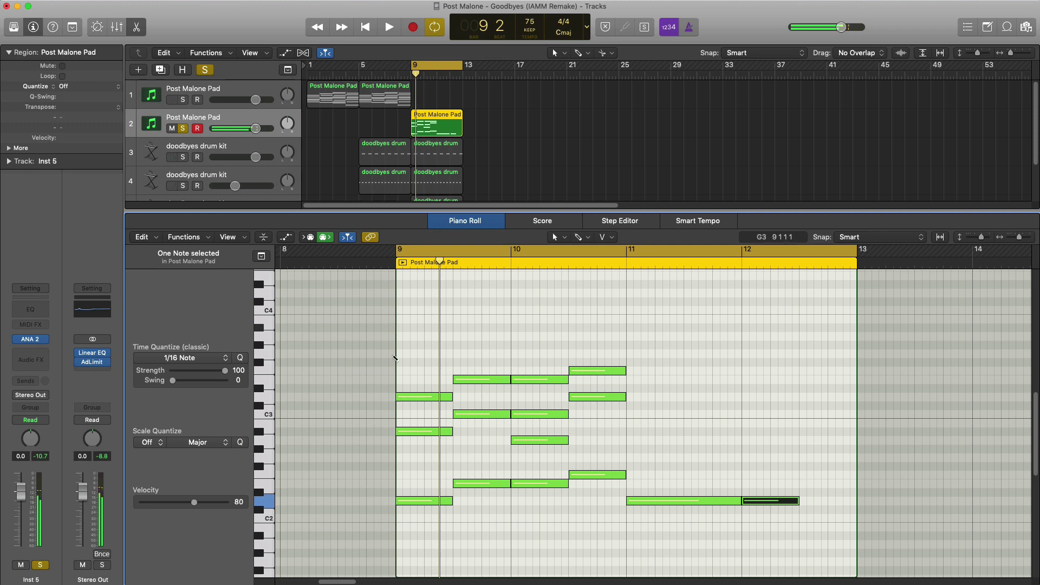
{"action": "left_click", "coordinate": [402, 294]}
{"action": "key", "text": "space"}
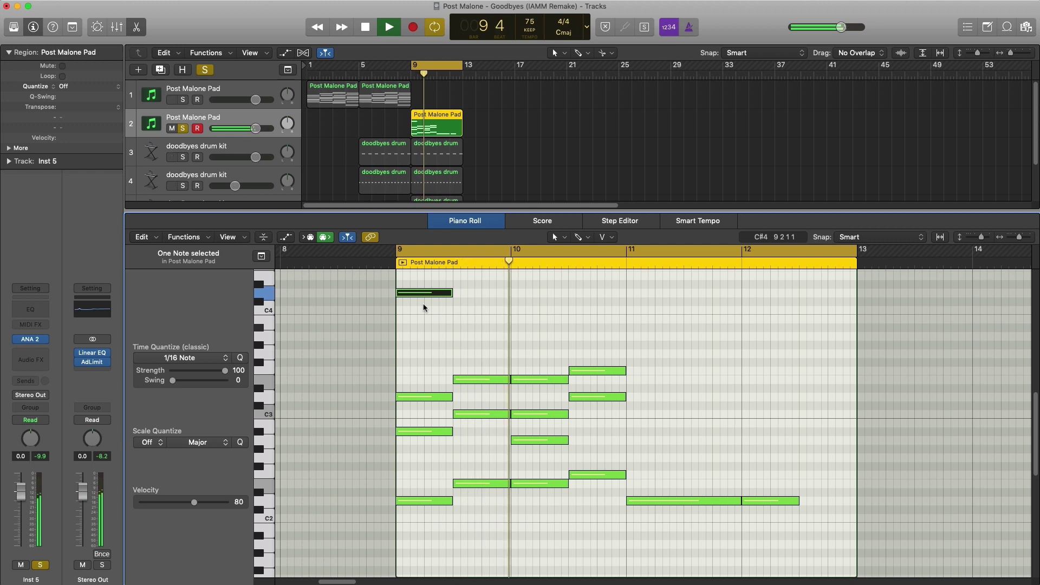
{"action": "key", "text": "space"}
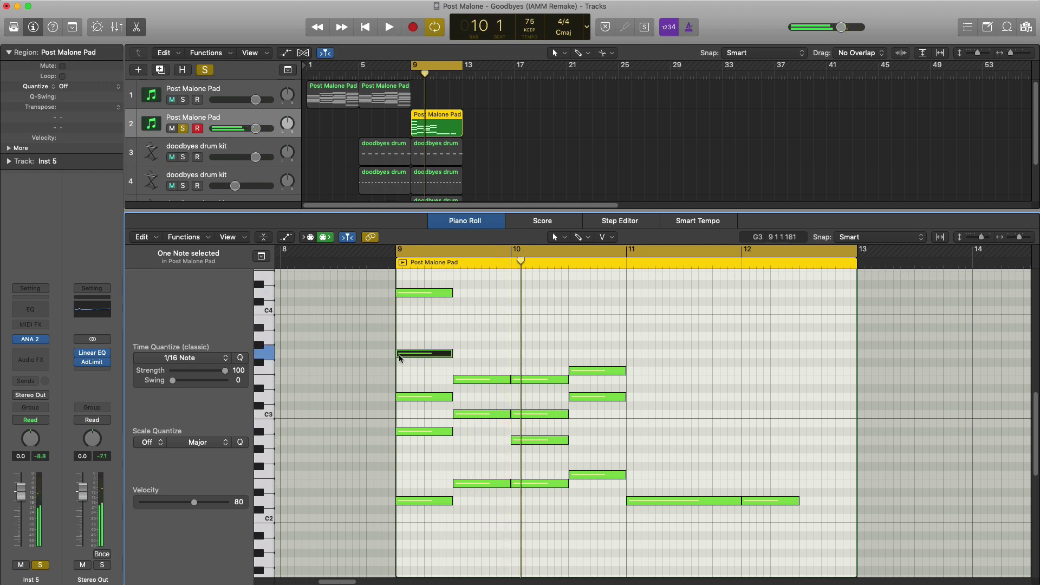
{"action": "key", "text": "space"}
{"action": "mouse_move", "coordinate": [400, 358]}
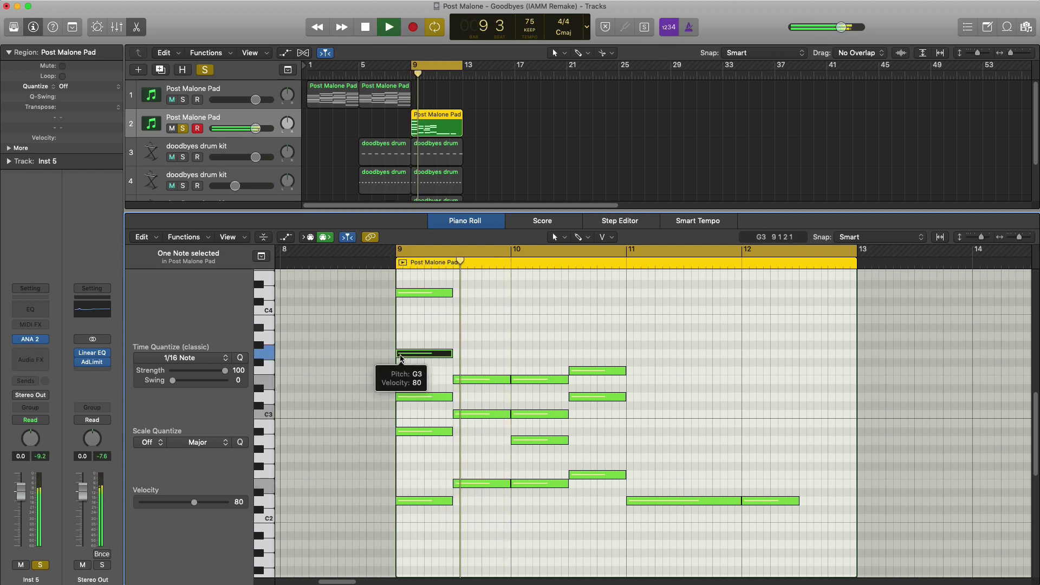
Layer half-bar G3 and E4 notes over the chord on beat 3 of bar 9 and audition them.
{"action": "key", "text": "space"}
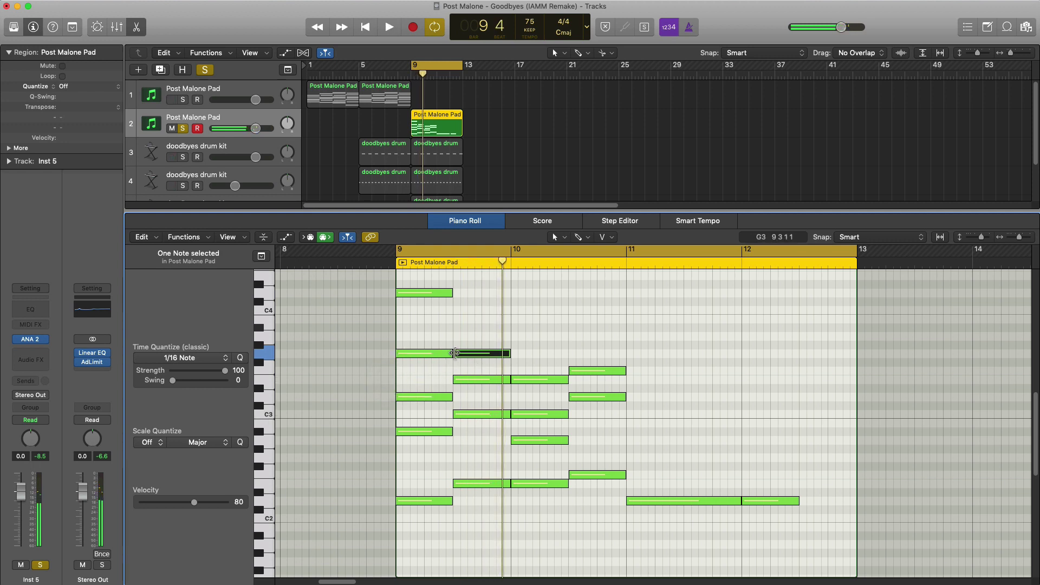
{"action": "left_click", "coordinate": [458, 279]}
{"action": "key", "text": "space"}
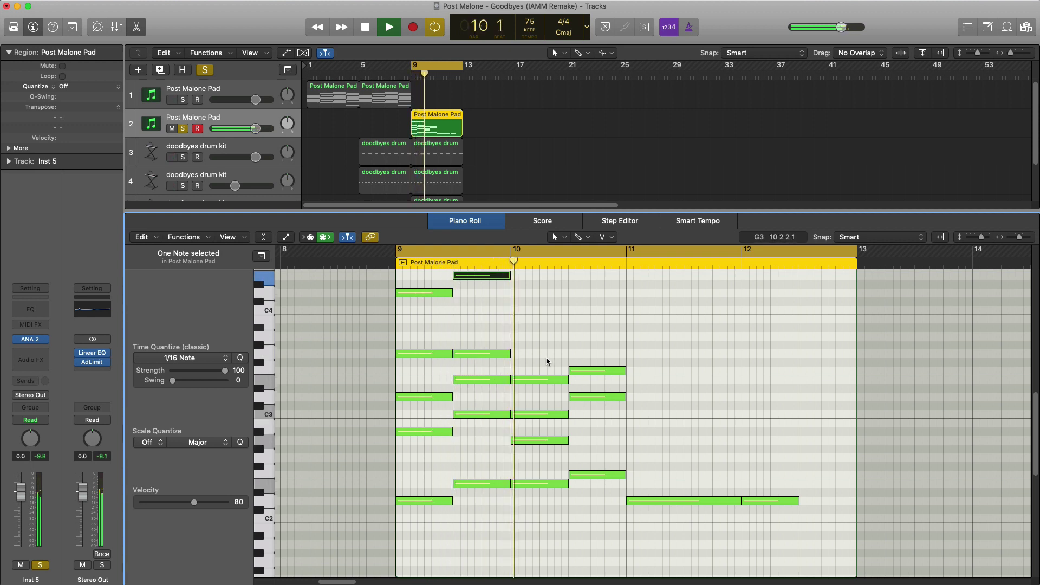
Layer half-bar A3 and A4 notes over the chord on beat 1 of bar 10 and audition them.
{"action": "key", "text": "space"}
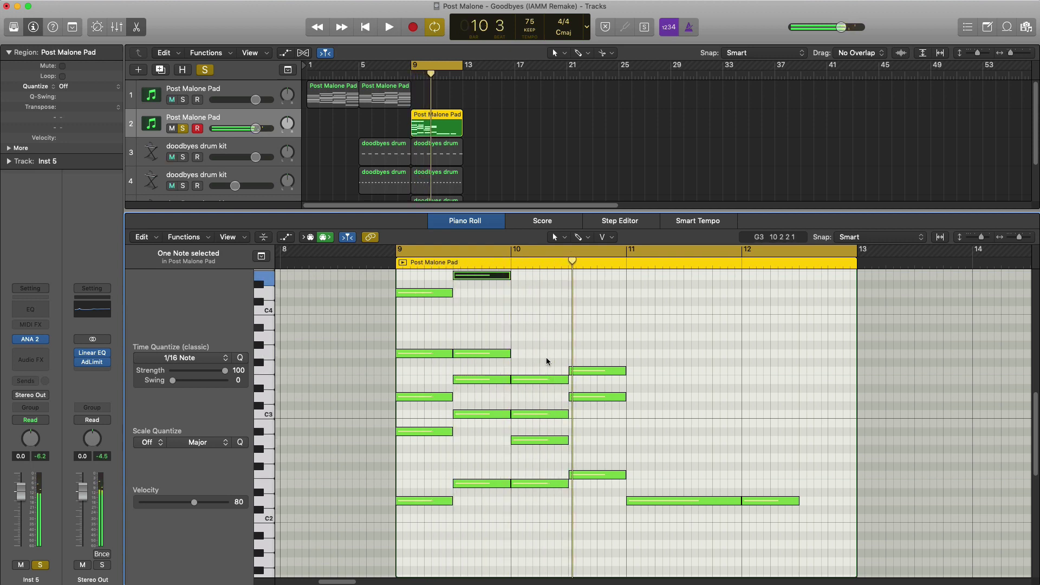
{"action": "left_click", "coordinate": [514, 336]}
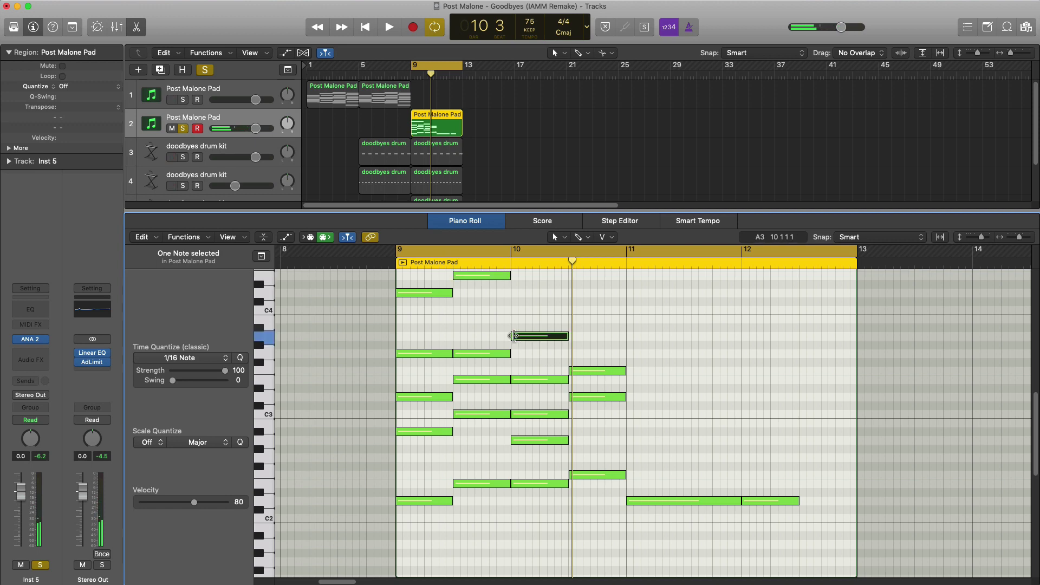
{"action": "scroll", "coordinate": [513, 337], "scroll_direction": "up", "scroll_amount": 5}
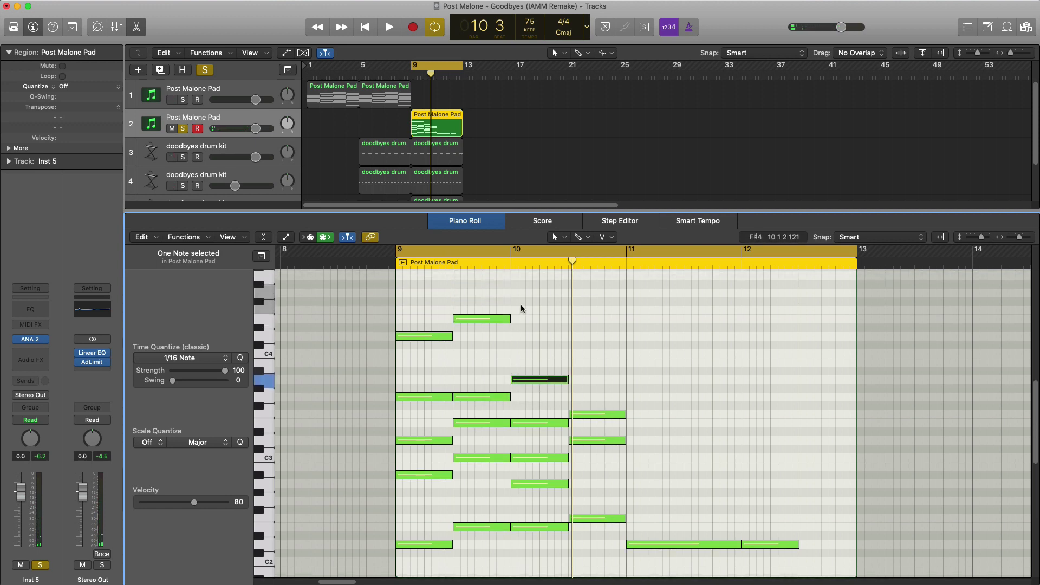
{"action": "scroll", "coordinate": [521, 306], "scroll_direction": "up", "scroll_amount": 3}
{"action": "left_click", "coordinate": [518, 301]}
{"action": "key", "text": "space"}
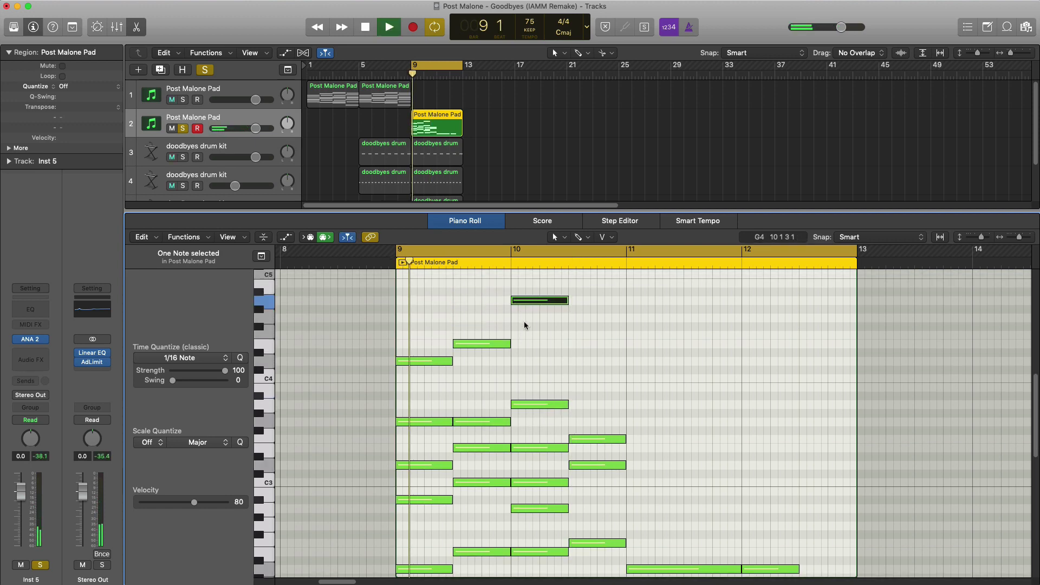
{"action": "scroll", "coordinate": [539, 353], "scroll_direction": "down", "scroll_amount": 1}
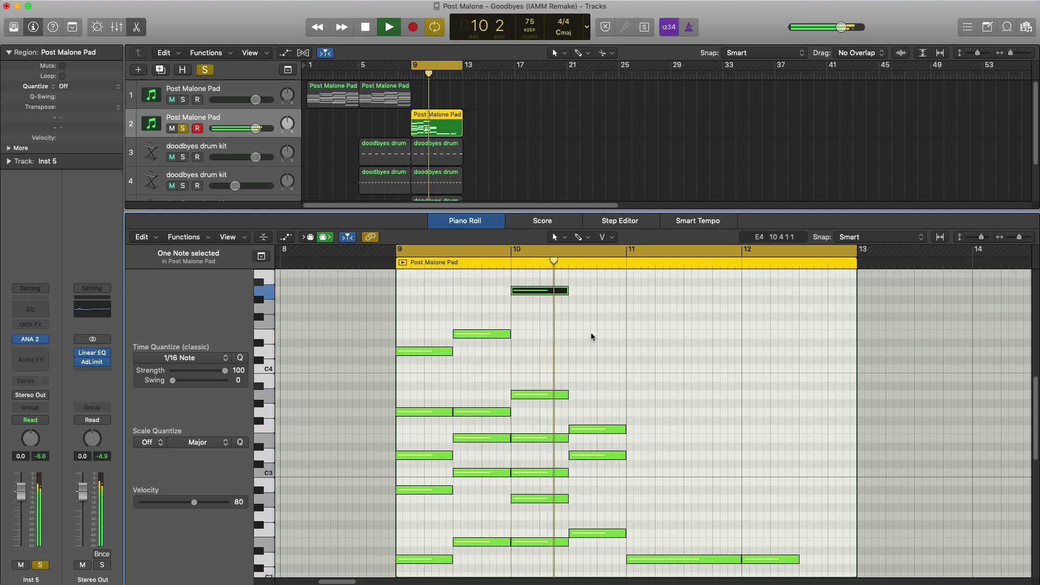
Layer half-bar F4 and A3 notes over the chord on beat 3 of bar 10 and audition them.
{"action": "left_click", "coordinate": [570, 325]}
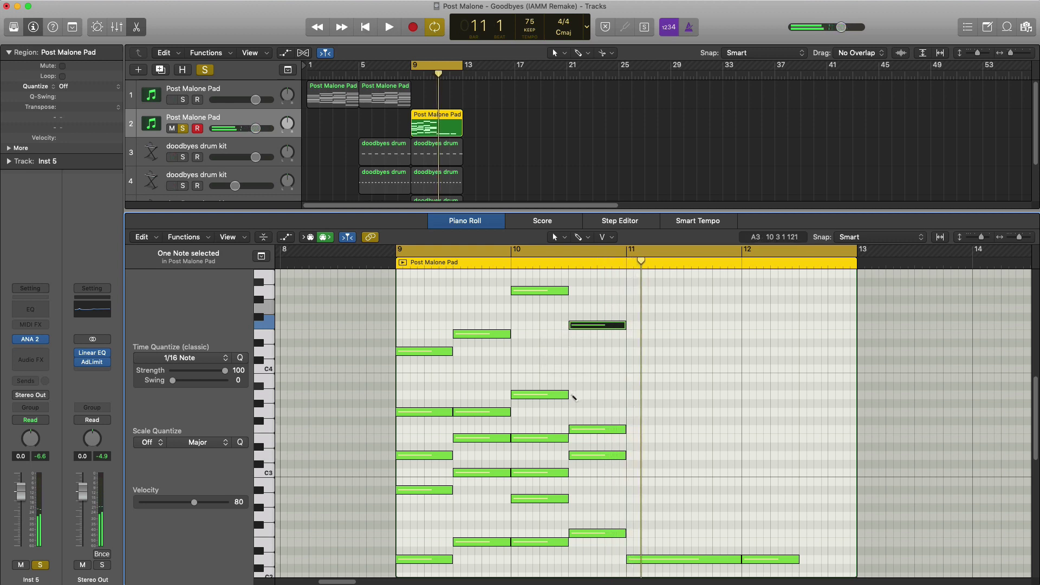
{"action": "key", "text": "space"}
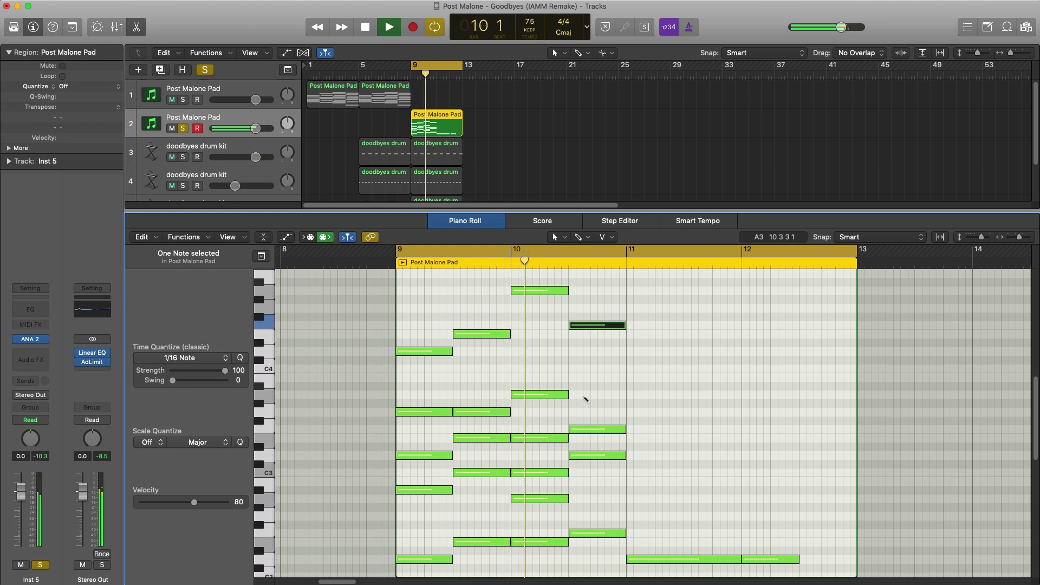
{"action": "left_click", "coordinate": [573, 394]}
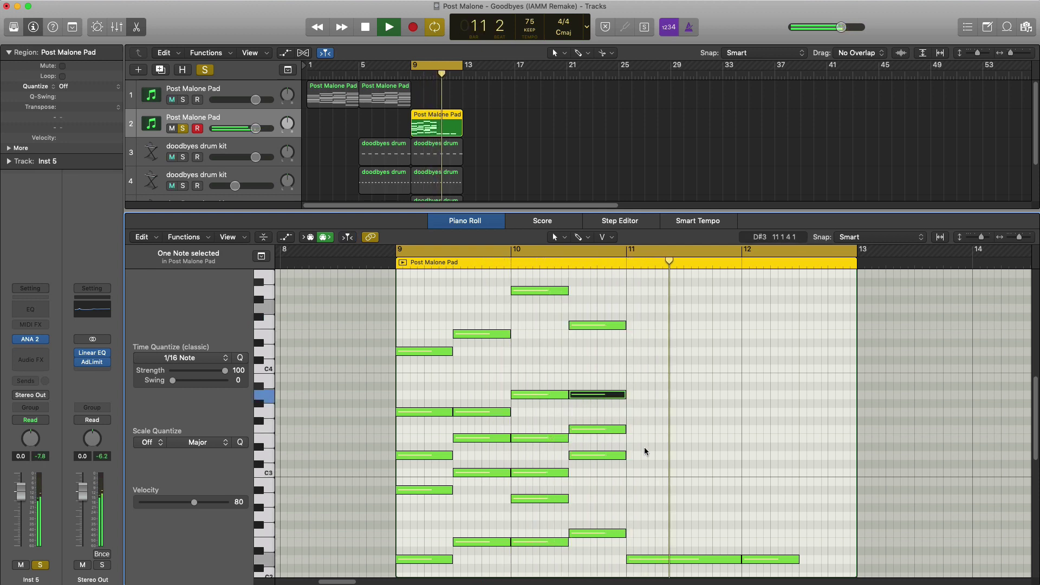
{"action": "key", "text": "space"}
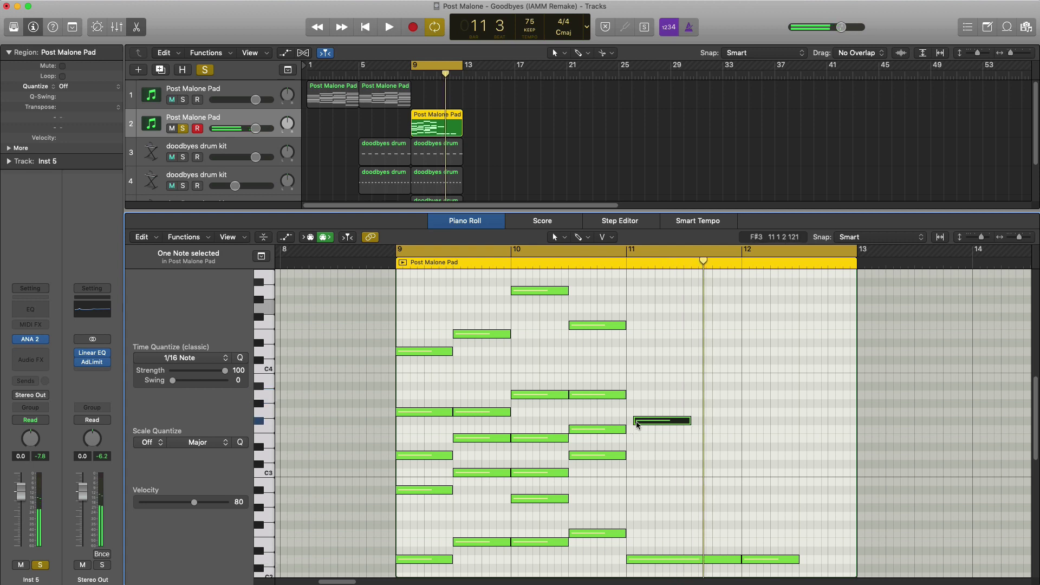
Stack full-bar F#3 and A3 notes above the D2 note in bar 11 and audition them.
{"action": "left_click_drag", "start_coordinate": [648, 424], "coordinate": [741, 422]}
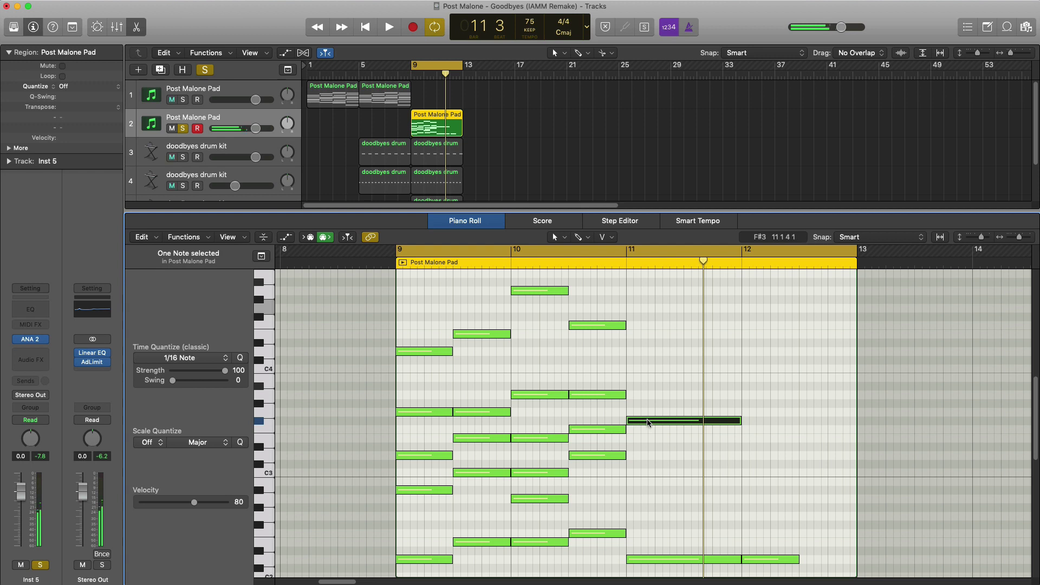
{"action": "left_click_drag", "start_coordinate": [647, 423], "coordinate": [645, 400]}
{"action": "key", "text": "space"}
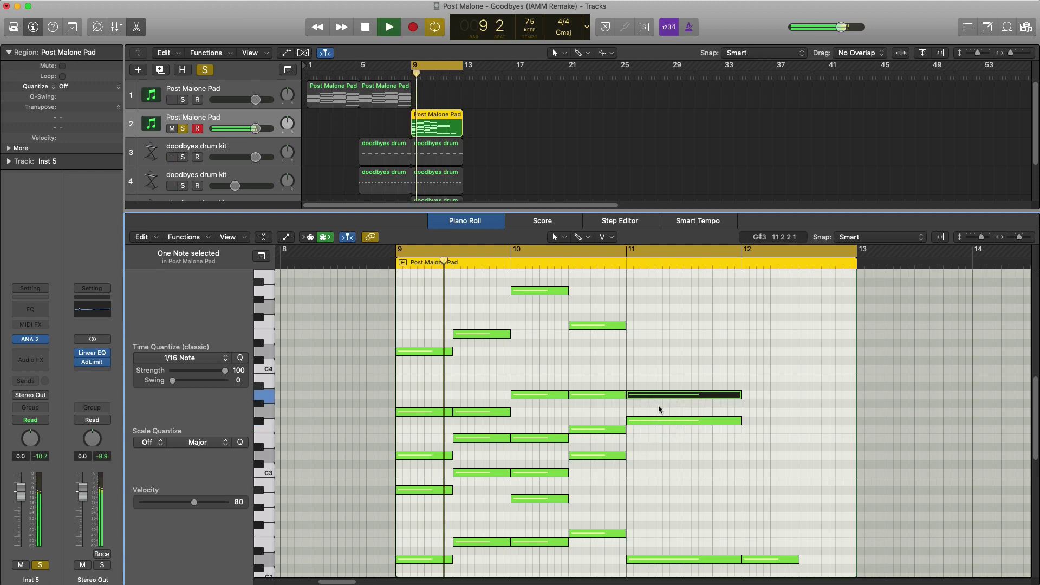
Raise the two upper notes of bar 11 to A#3 and D4 and audition the chord.
{"action": "left_click", "coordinate": [647, 421], "text": "shift"}
{"action": "key", "text": "space"}
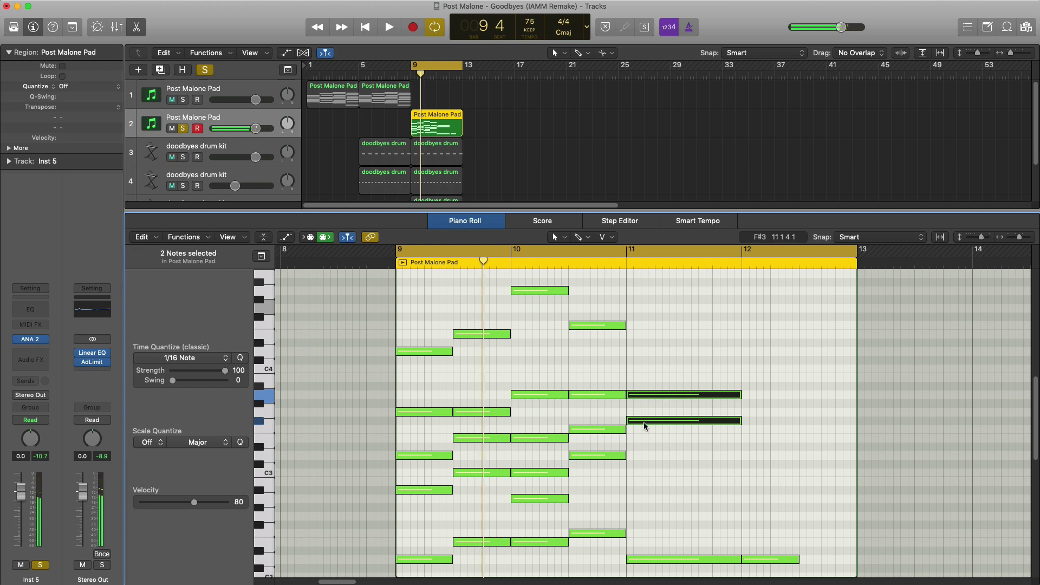
{"action": "left_click_drag", "start_coordinate": [645, 423], "coordinate": [645, 389]}
{"action": "key", "text": "space"}
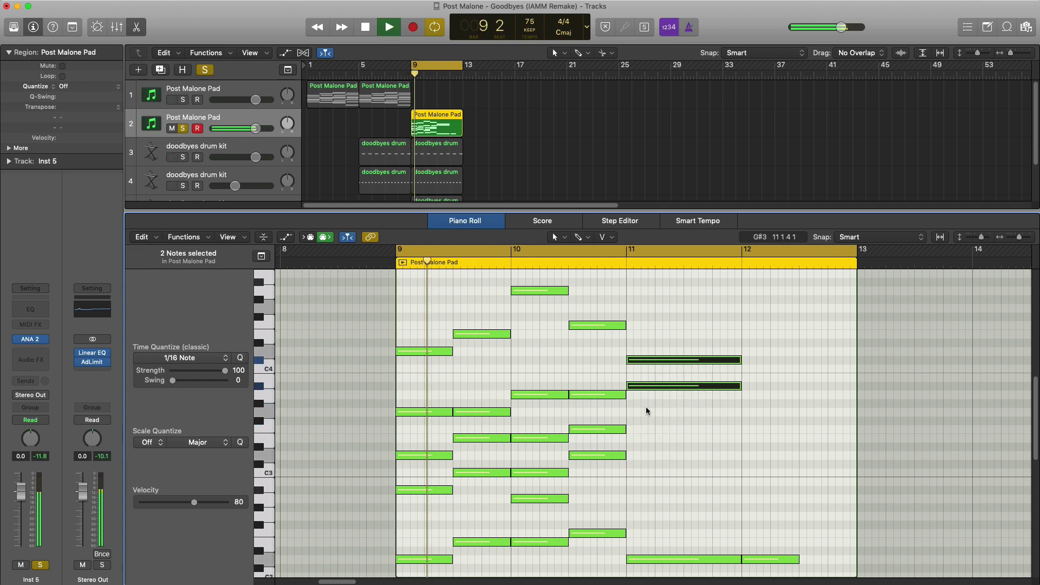
{"action": "left_click", "coordinate": [646, 368]}
{"action": "left_click", "coordinate": [653, 358]}
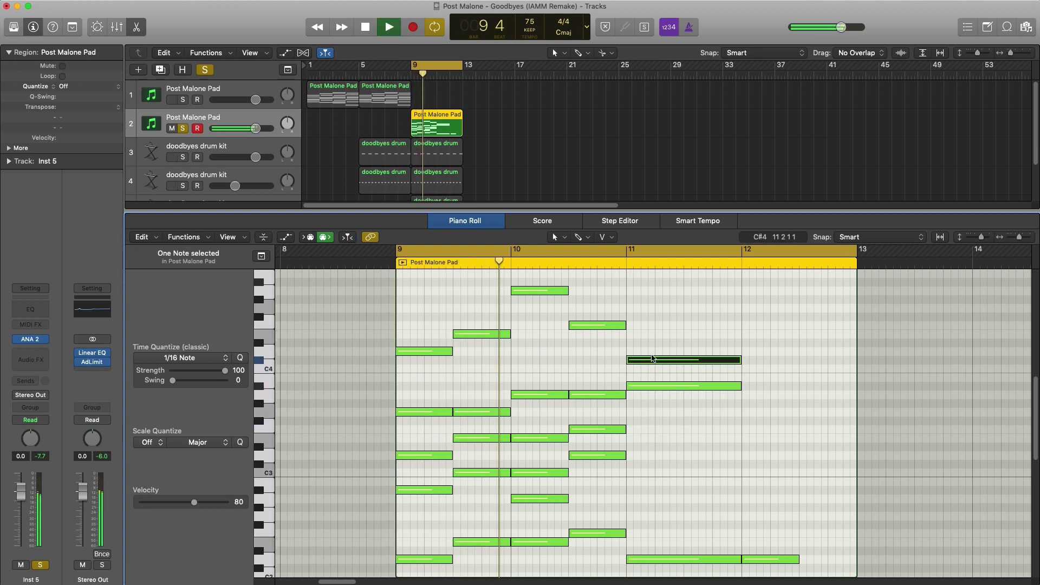
{"action": "left_click_drag", "start_coordinate": [653, 359], "coordinate": [652, 350]}
{"action": "scroll", "coordinate": [658, 432], "scroll_direction": "down", "scroll_amount": 3}
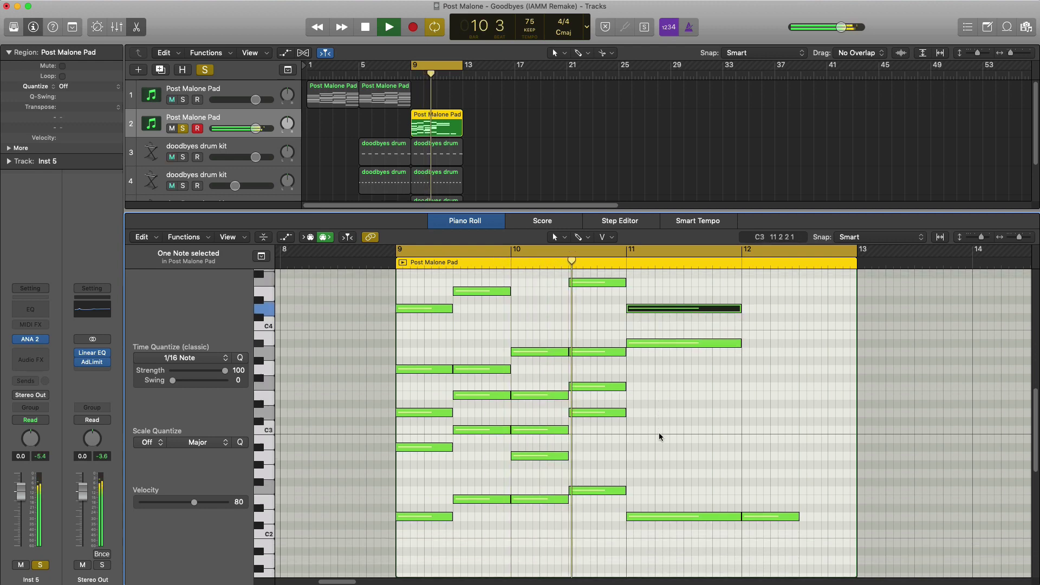
{"action": "scroll", "coordinate": [659, 432], "scroll_direction": "up", "scroll_amount": 3}
{"action": "scroll", "coordinate": [659, 432], "scroll_direction": "up", "scroll_amount": 1}
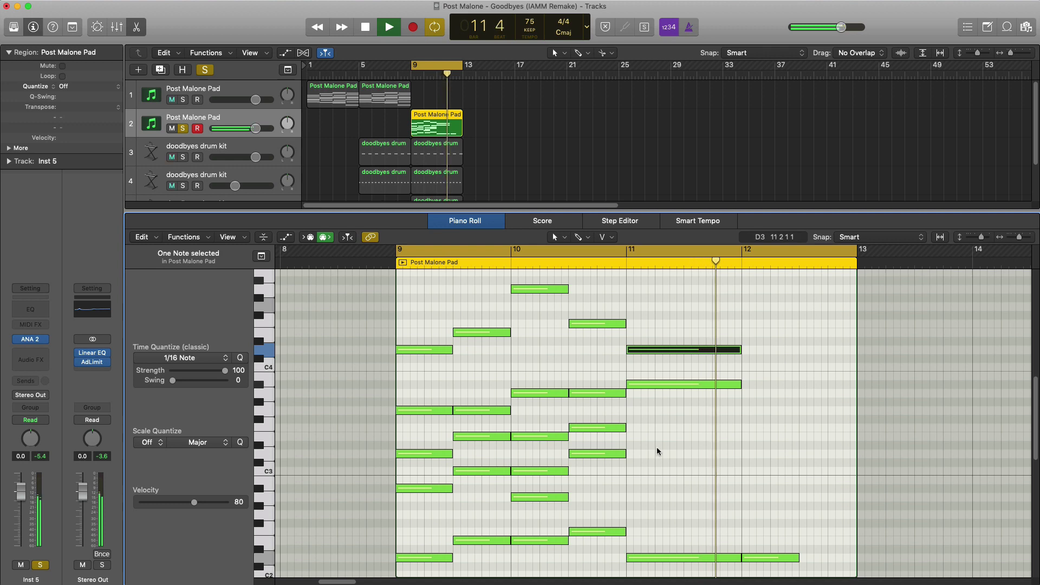
Copy the full-bar D4 note in bar 11 up to F4 and play the progression.
{"action": "key", "text": "space"}
{"action": "left_click_drag", "start_coordinate": [647, 349], "coordinate": [647, 324]}
{"action": "key", "text": "space"}
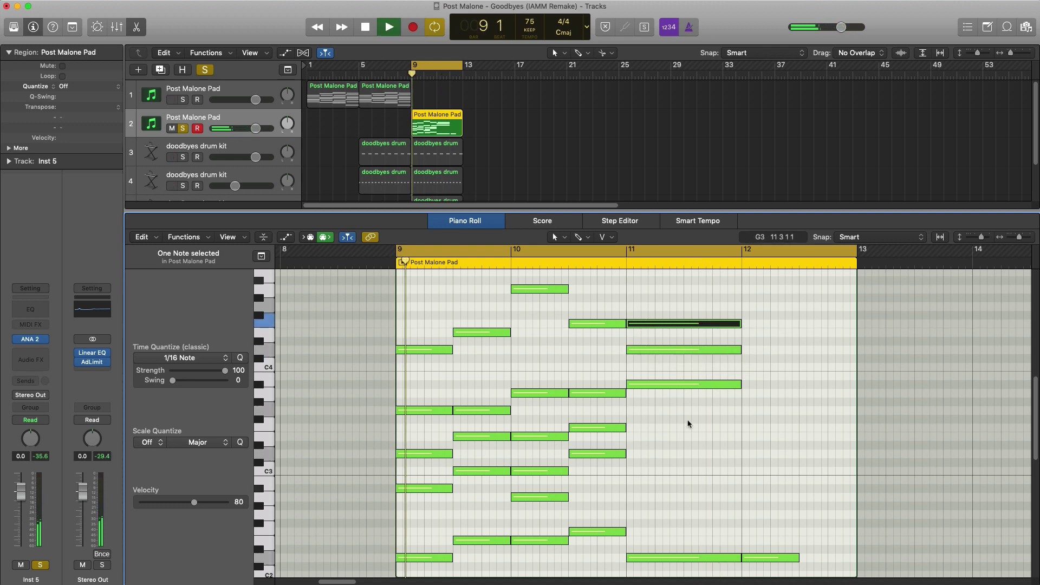
Stack half-bar A#3, D4 and G4 notes at the start of bar 12 and unsolo the second pad track.
{"action": "left_click", "coordinate": [748, 307]}
{"action": "left_click_drag", "start_coordinate": [764, 311], "coordinate": [766, 385]}
{"action": "left_click_drag", "start_coordinate": [796, 428], "coordinate": [781, 287]}
{"action": "left_click_drag", "start_coordinate": [854, 306], "coordinate": [797, 314]}
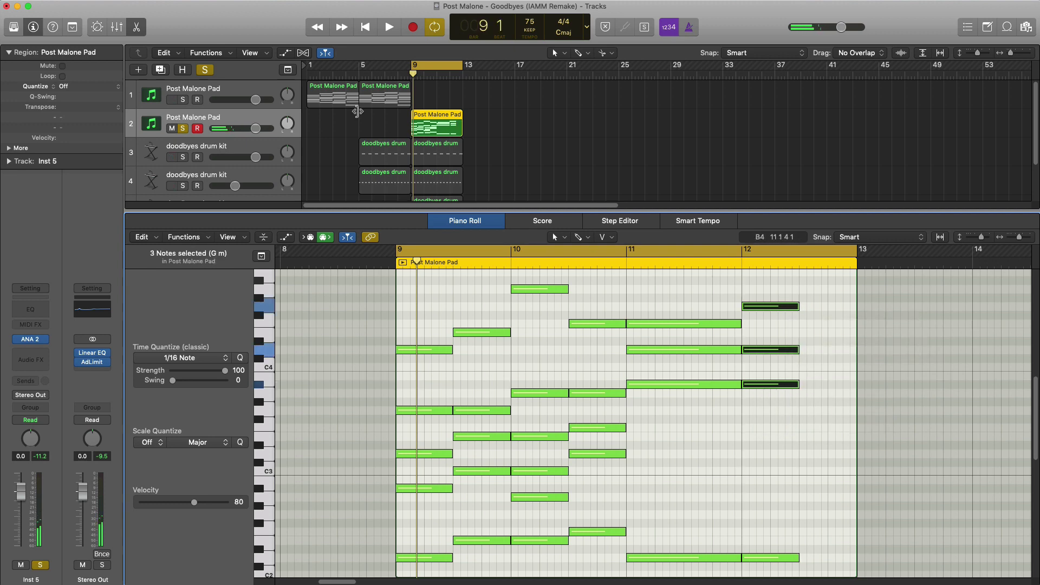
{"action": "left_click", "coordinate": [183, 128]}
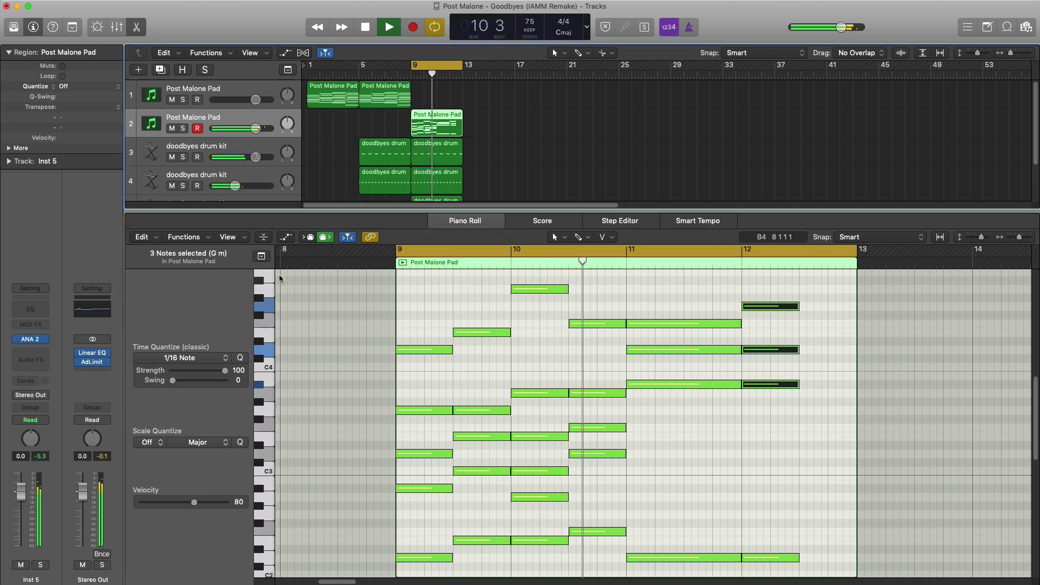
Add a software instrument track below the pads with an empty MIDI region spanning bars 9 to 12.
{"action": "key", "text": "e"}
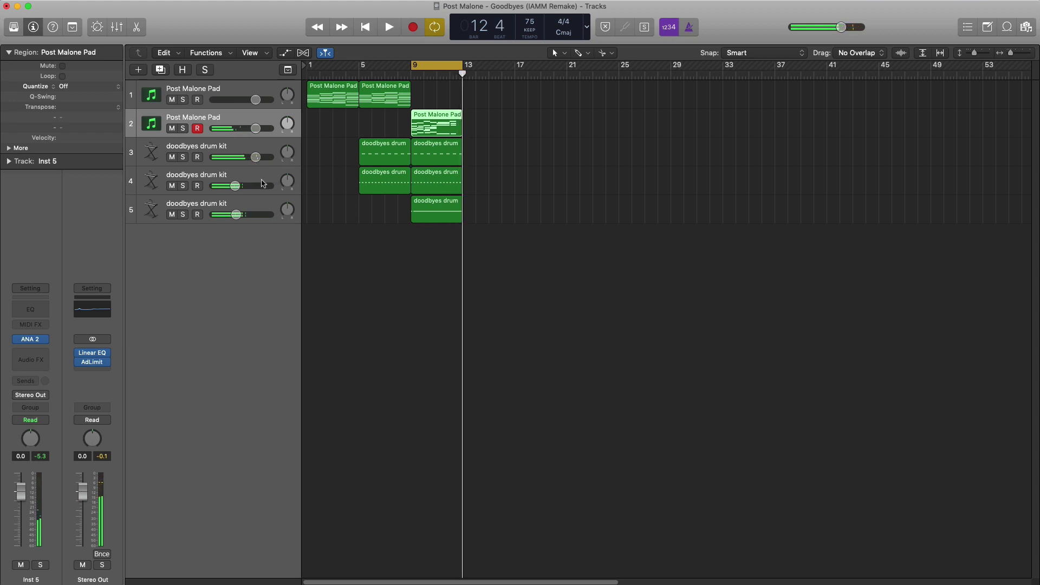
{"action": "left_click", "coordinate": [139, 70]}
{"action": "left_click", "coordinate": [685, 174]}
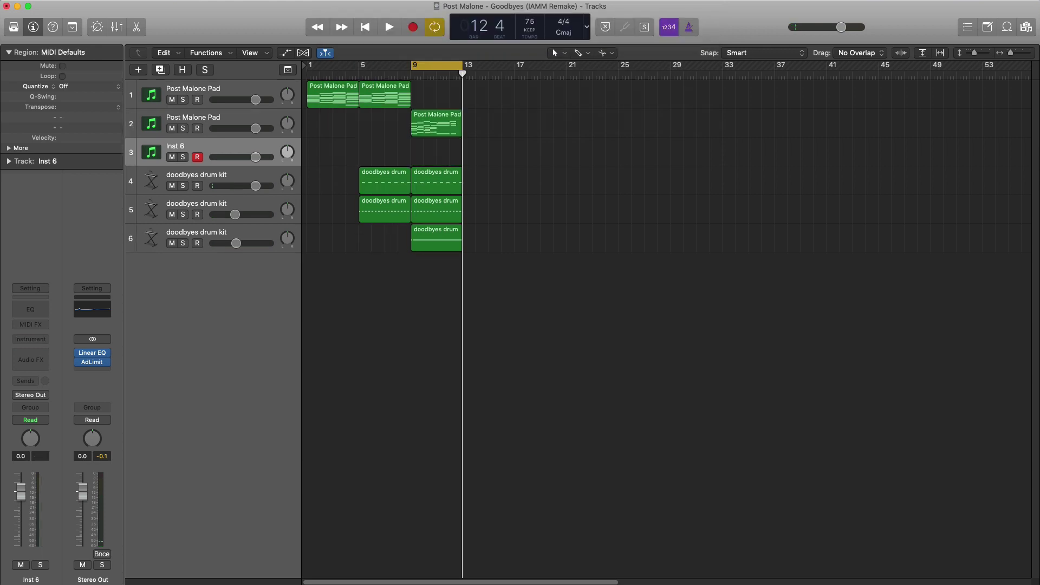
{"action": "double_click", "coordinate": [419, 152]}
{"action": "left_click_drag", "start_coordinate": [425, 161], "coordinate": [463, 161]}
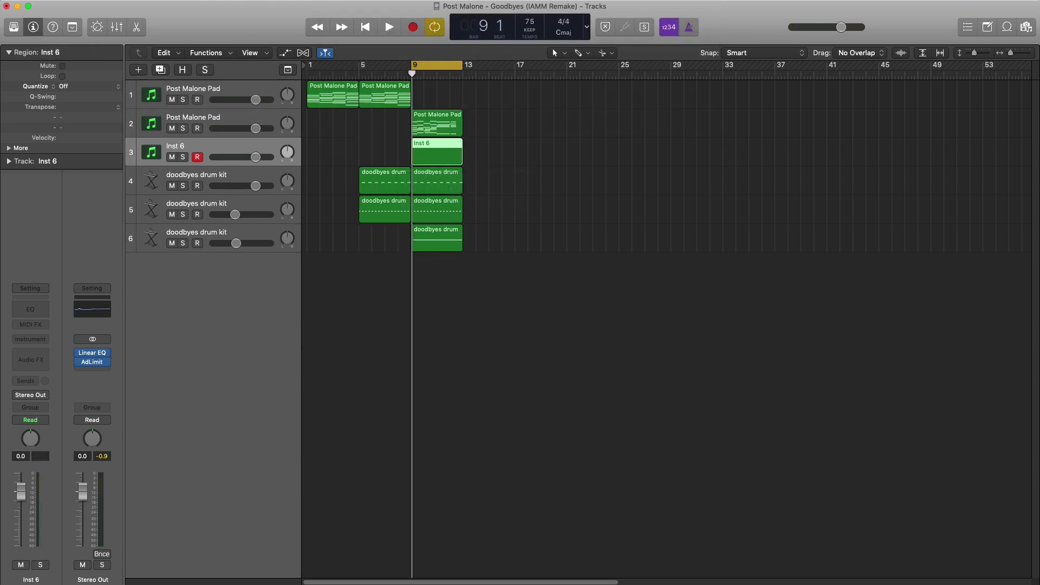
Load the ES2 synth with the Drake Moog Bass preset on the new track and clear its window off the tracks.
{"action": "left_click", "coordinate": [17, 342]}
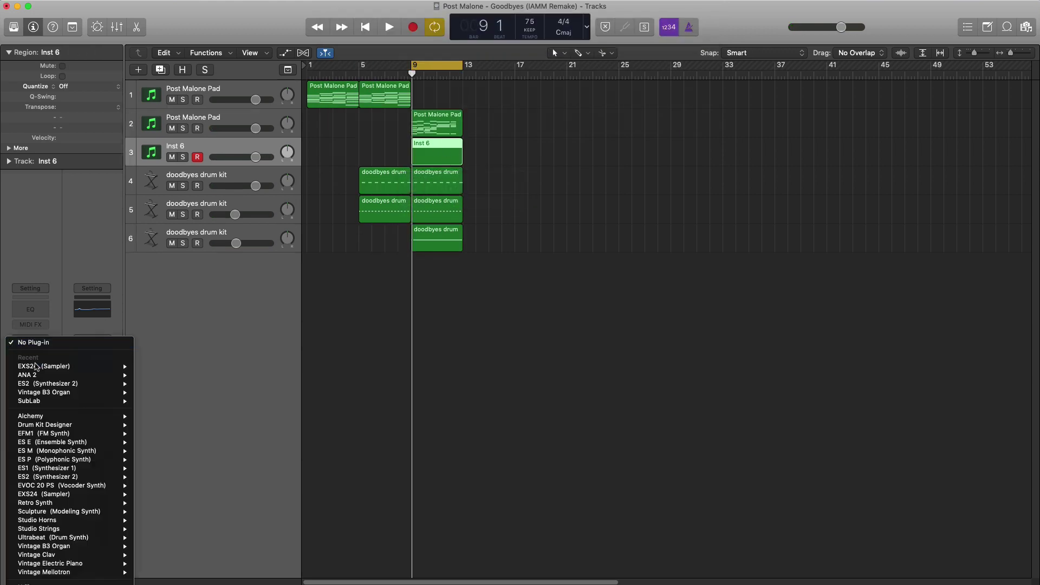
{"action": "left_click", "coordinate": [112, 415]}
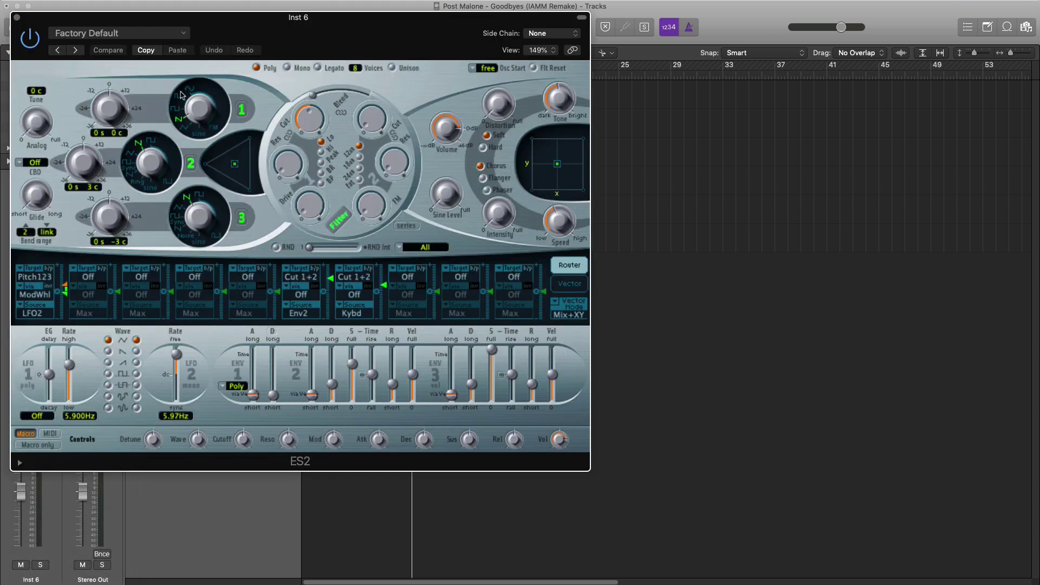
{"action": "left_click", "coordinate": [144, 33]}
{"action": "scroll", "coordinate": [115, 351], "scroll_direction": "down", "scroll_amount": 5}
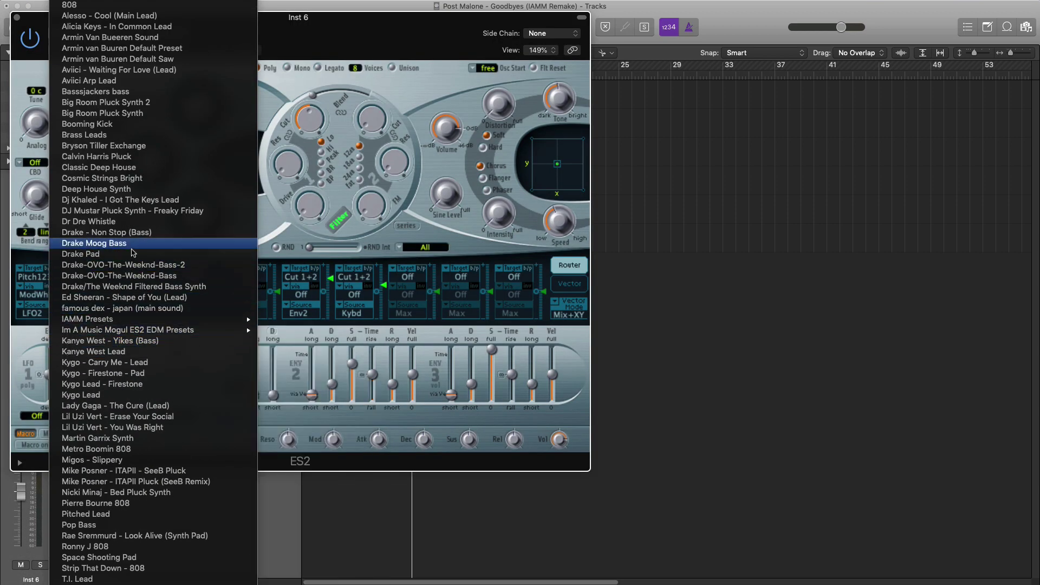
{"action": "left_click", "coordinate": [124, 244]}
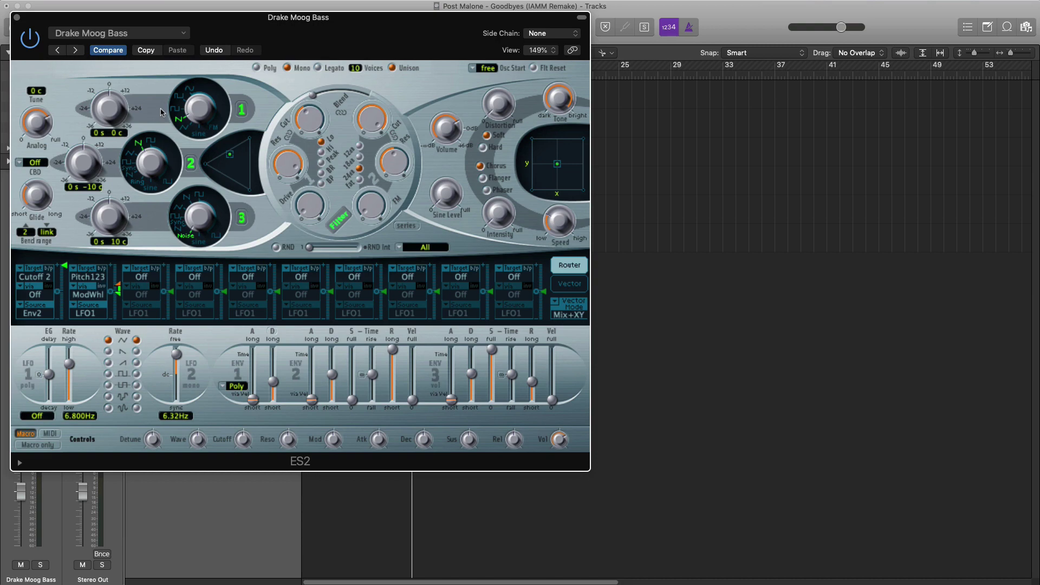
{"action": "left_click_drag", "start_coordinate": [246, 17], "coordinate": [881, 115]}
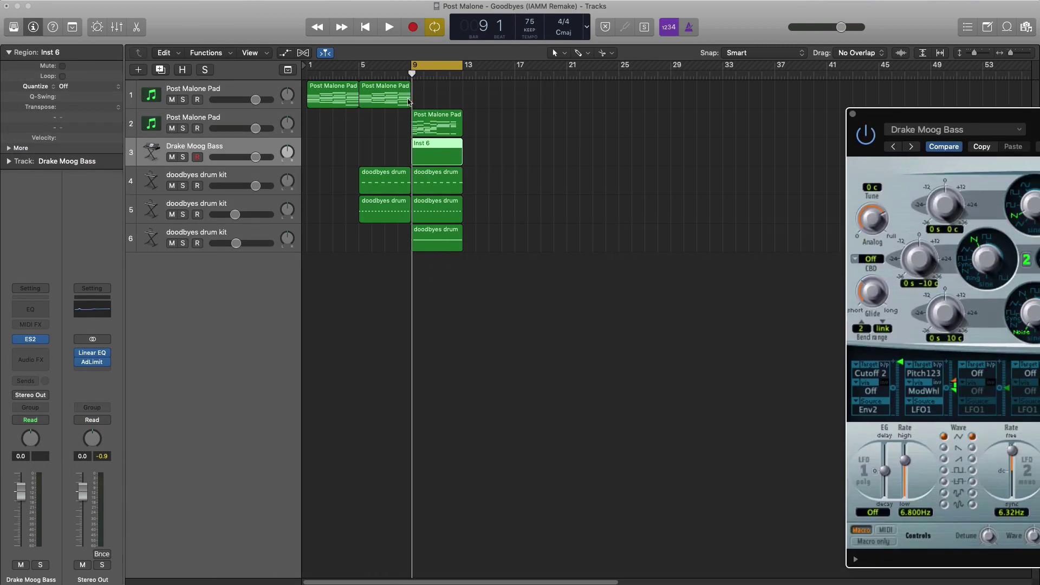
Add a half-bar bass note at the start of bar 9, lower it to G0, and audition it.
{"action": "double_click", "coordinate": [436, 157]}
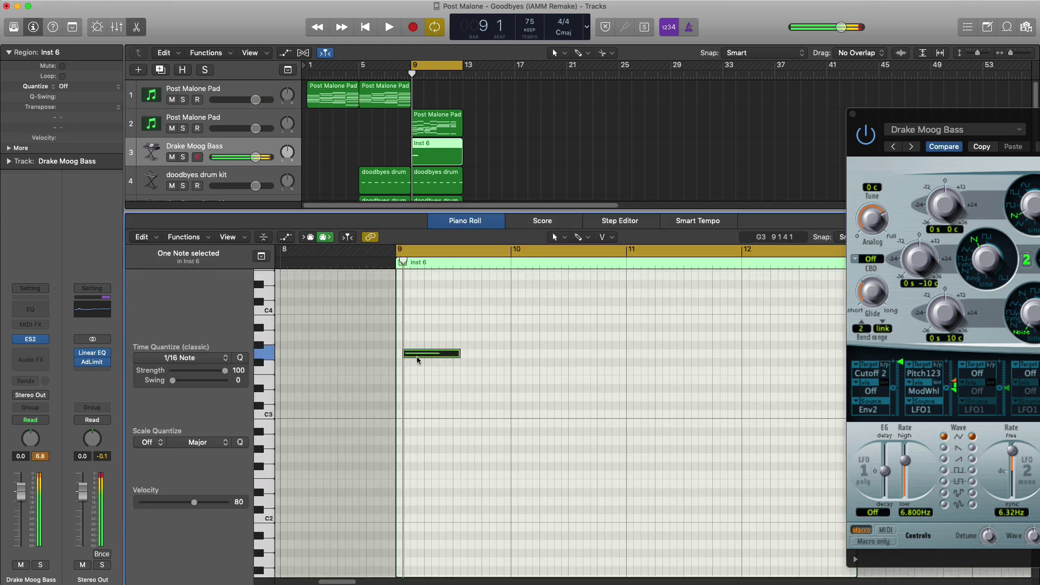
{"action": "left_click_drag", "start_coordinate": [418, 359], "coordinate": [411, 360]}
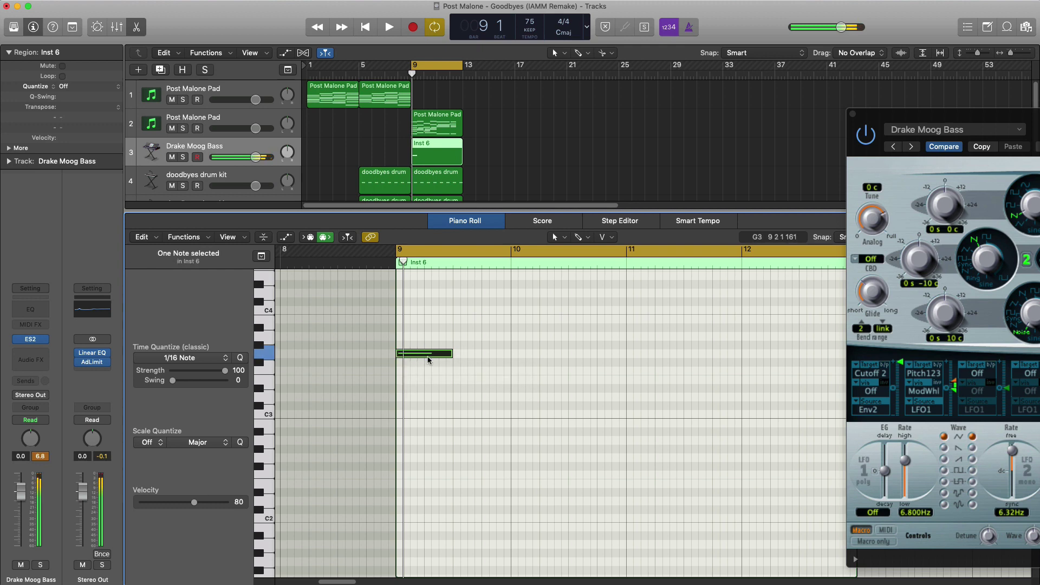
{"action": "key", "text": "alt+shift+Down"}
{"action": "key", "text": "alt+shift+Down"}
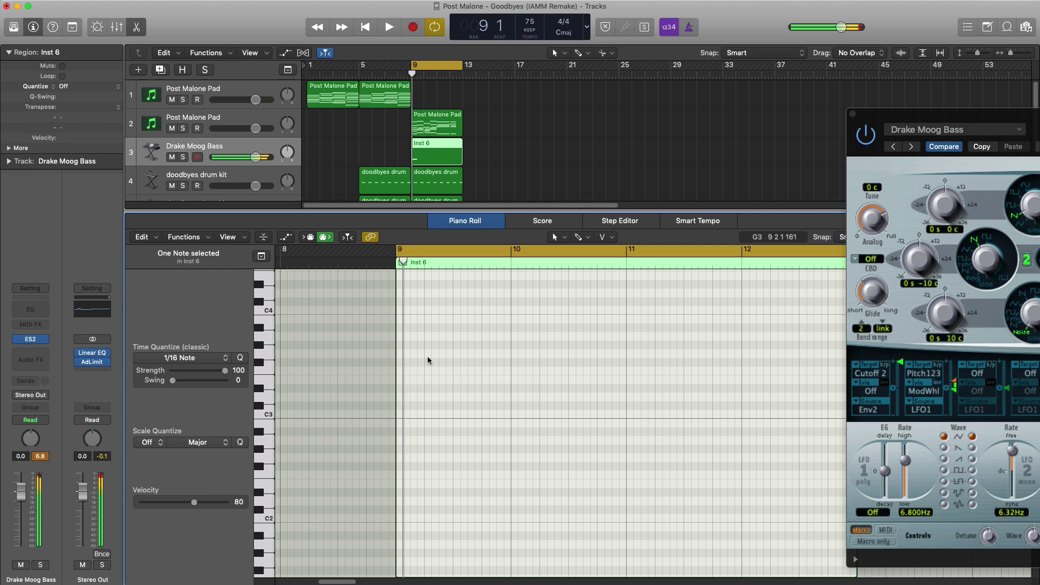
{"action": "scroll", "coordinate": [453, 397], "scroll_direction": "down", "scroll_amount": 5}
{"action": "key", "text": "space"}
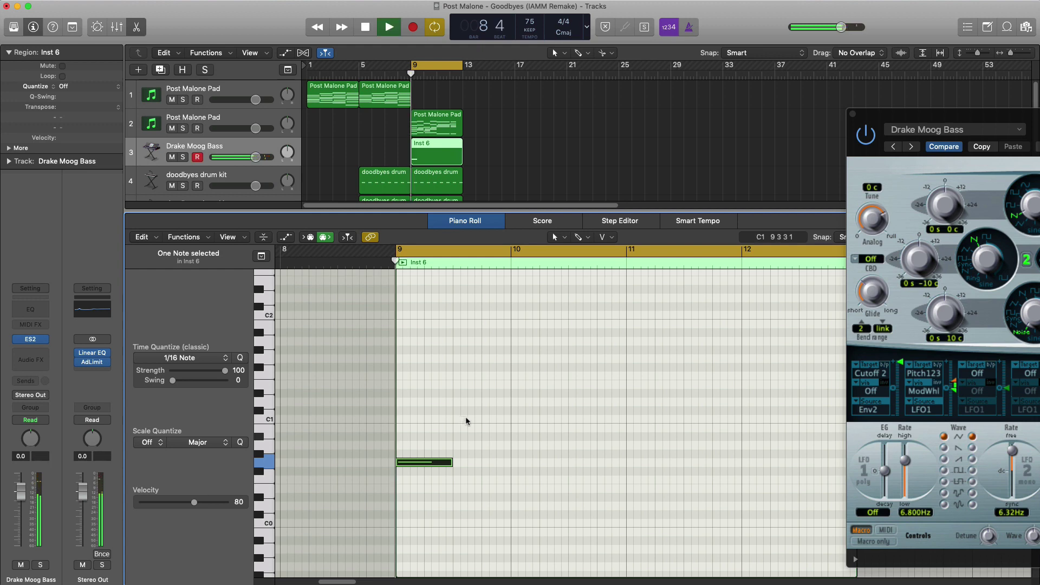
{"action": "key", "text": "space"}
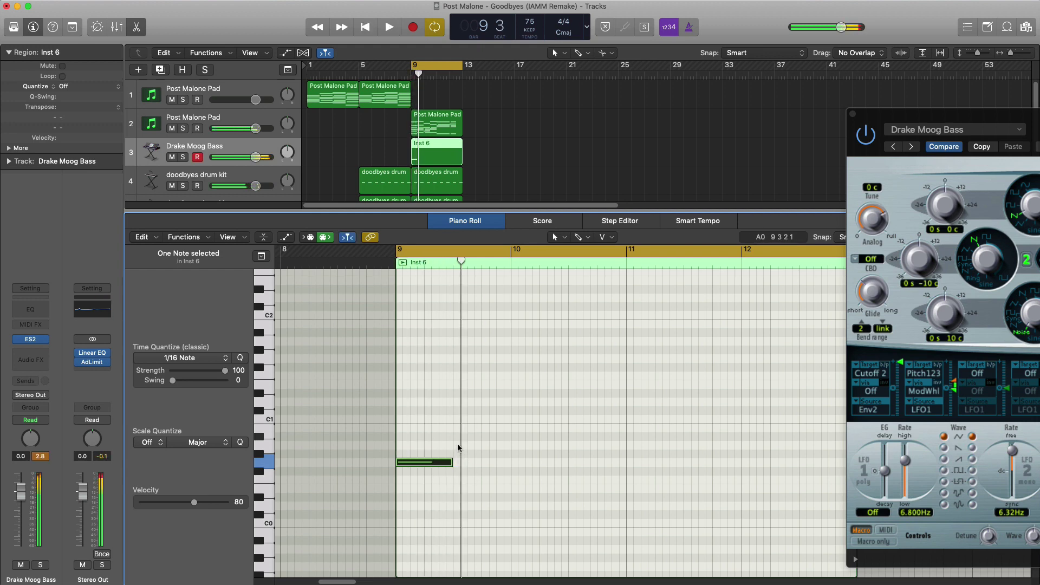
Continue the bass line with half-bar notes: C1 on beat 3 of bar 9, then A0 and D1 on beats 1 and 3 of bar 10.
{"action": "left_click", "coordinate": [457, 420]}
{"action": "key", "text": "space"}
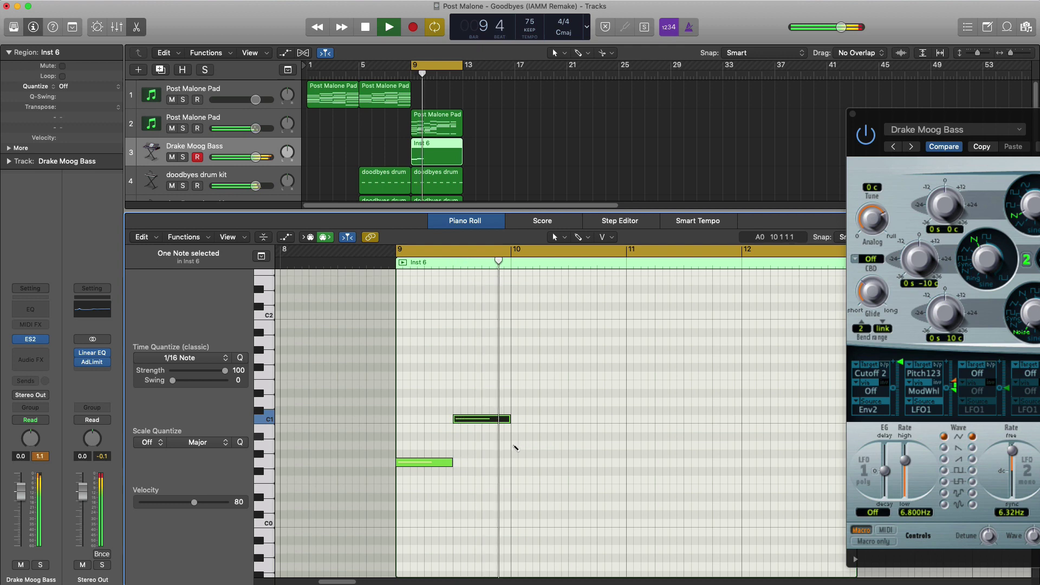
{"action": "left_click", "coordinate": [514, 444]}
{"action": "key", "text": "space"}
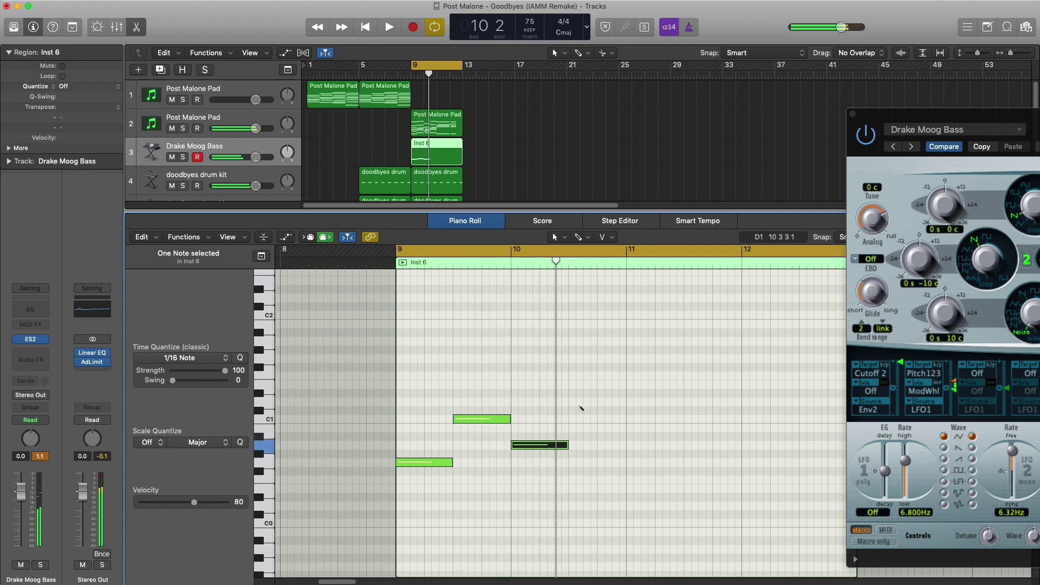
{"action": "left_click", "coordinate": [569, 402]}
{"action": "key", "text": "space"}
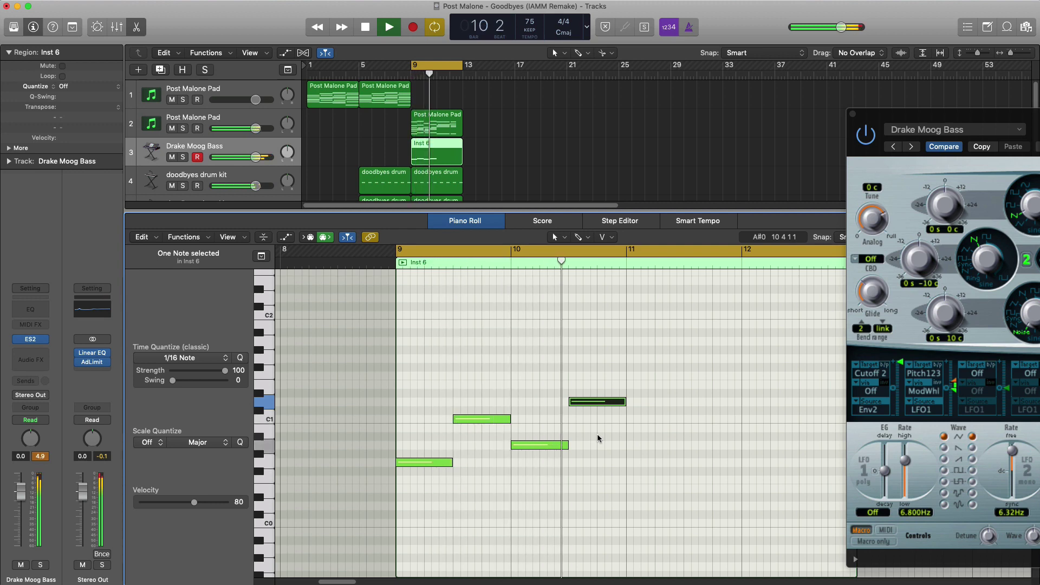
Add an A#0 bass note filling bar 11 and close the synth window covering the piano roll.
{"action": "left_click", "coordinate": [629, 433], "text": "super"}
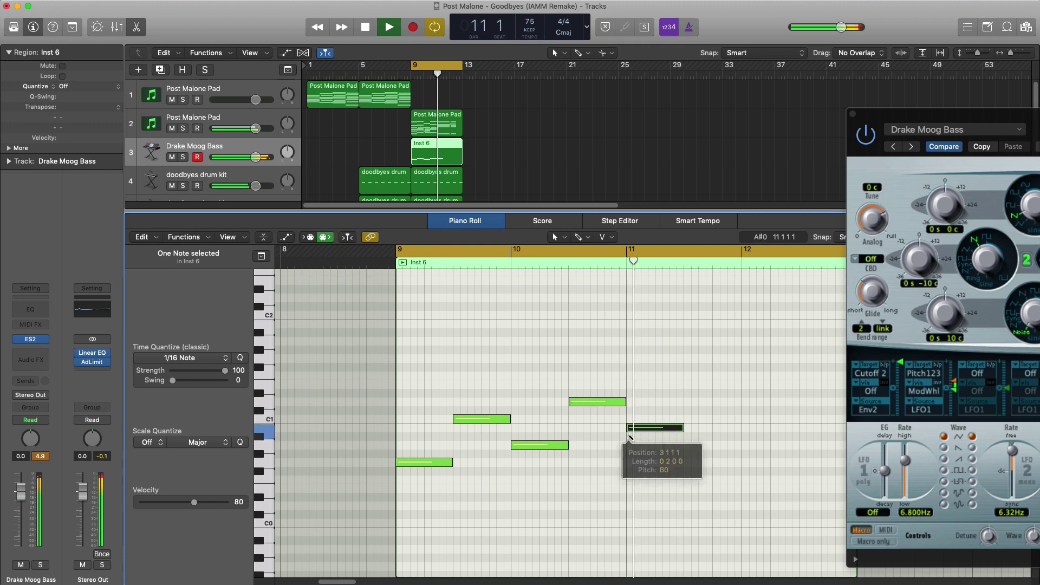
{"action": "left_click_drag", "start_coordinate": [635, 429], "coordinate": [740, 437]}
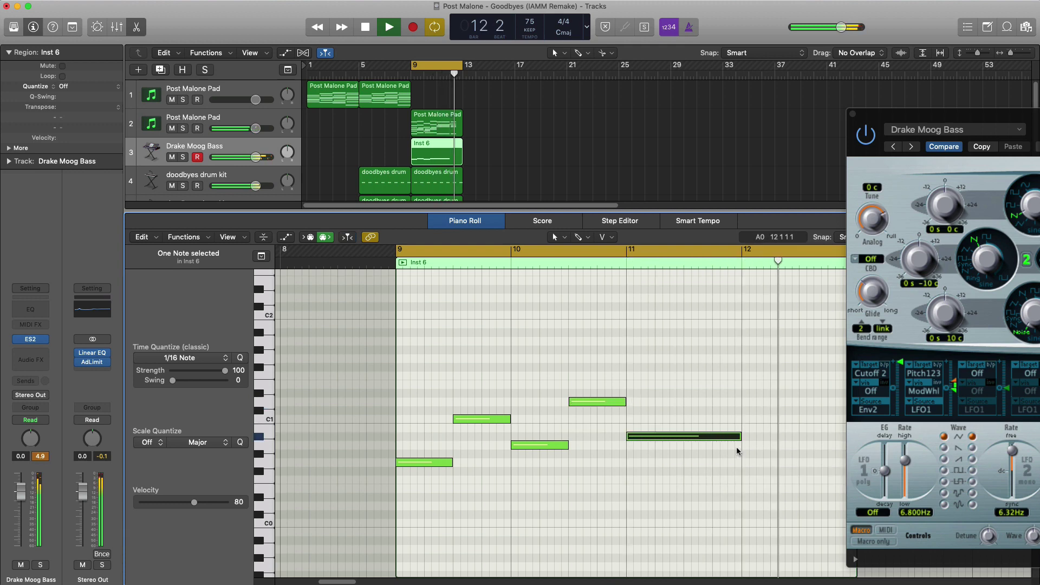
{"action": "key", "text": "space"}
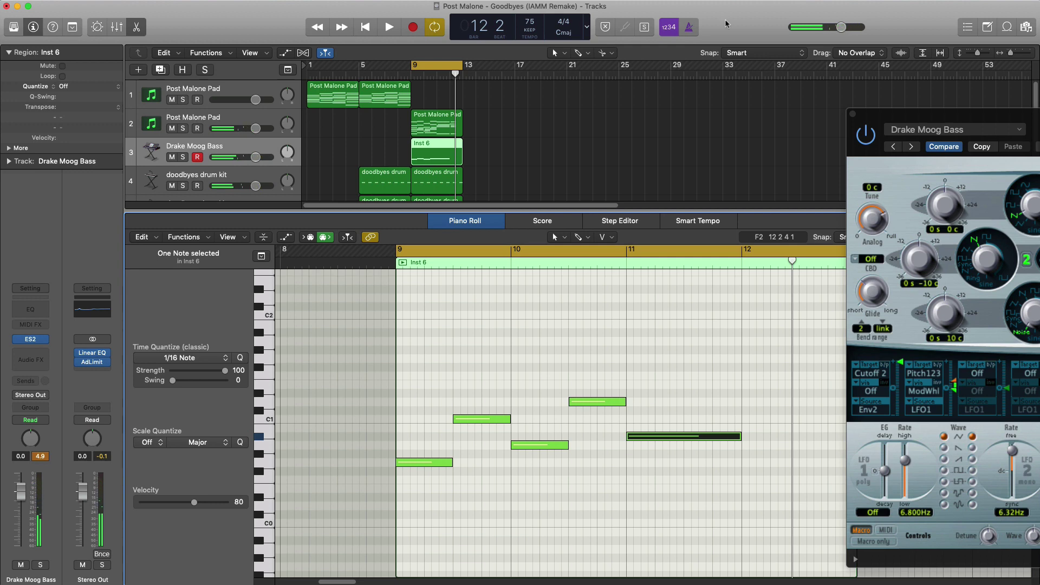
{"action": "left_click", "coordinate": [852, 114]}
{"action": "key", "text": "space"}
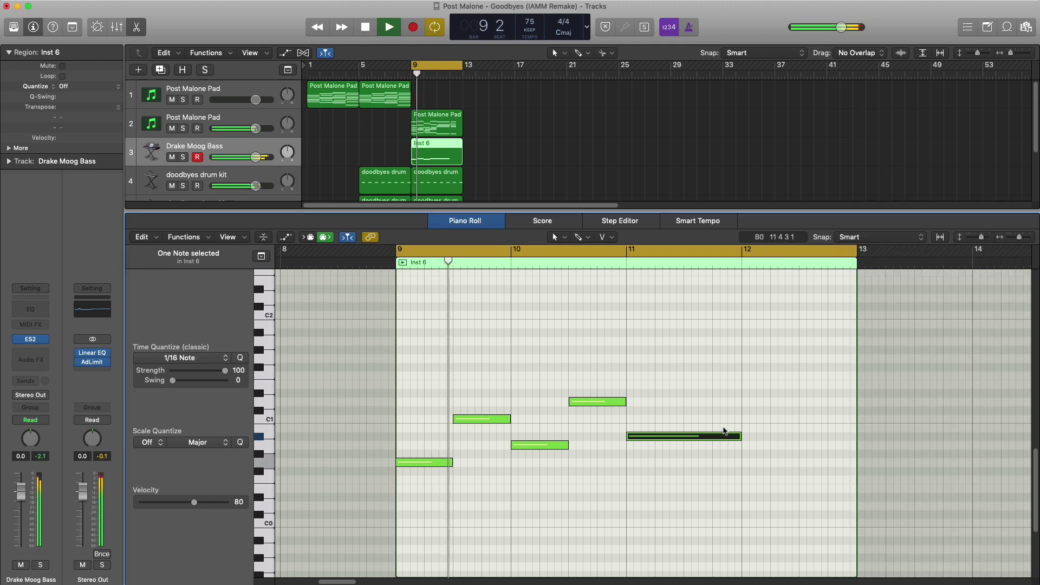
Add a half-bar G0 bass note at the start of bar 12.
{"action": "left_click", "coordinate": [751, 453], "text": "super"}
{"action": "left_click_drag", "start_coordinate": [751, 454], "coordinate": [751, 462]}
{"action": "left_click_drag", "start_coordinate": [854, 462], "coordinate": [794, 467]}
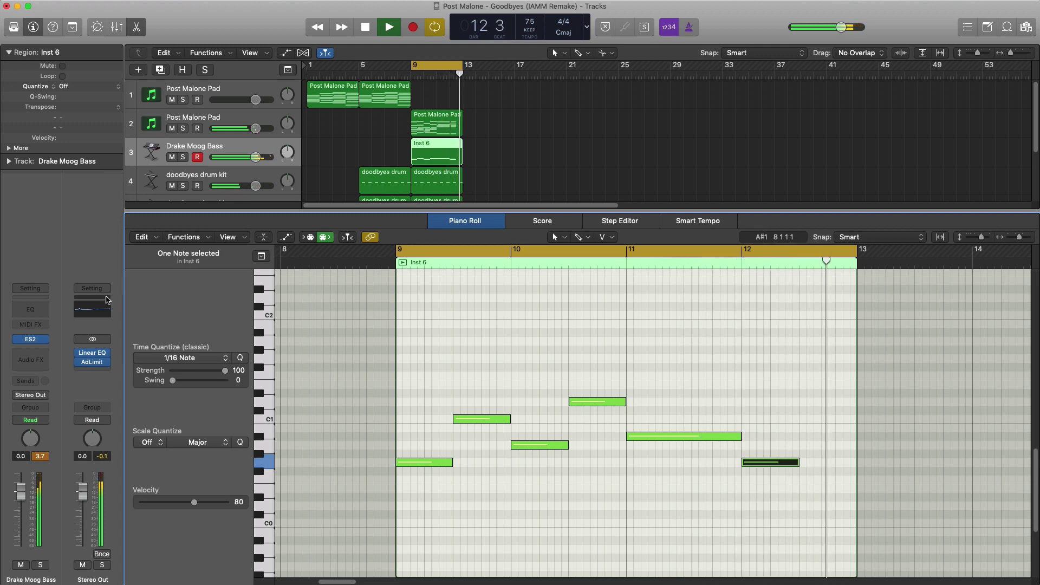
{"action": "key", "text": "v"}
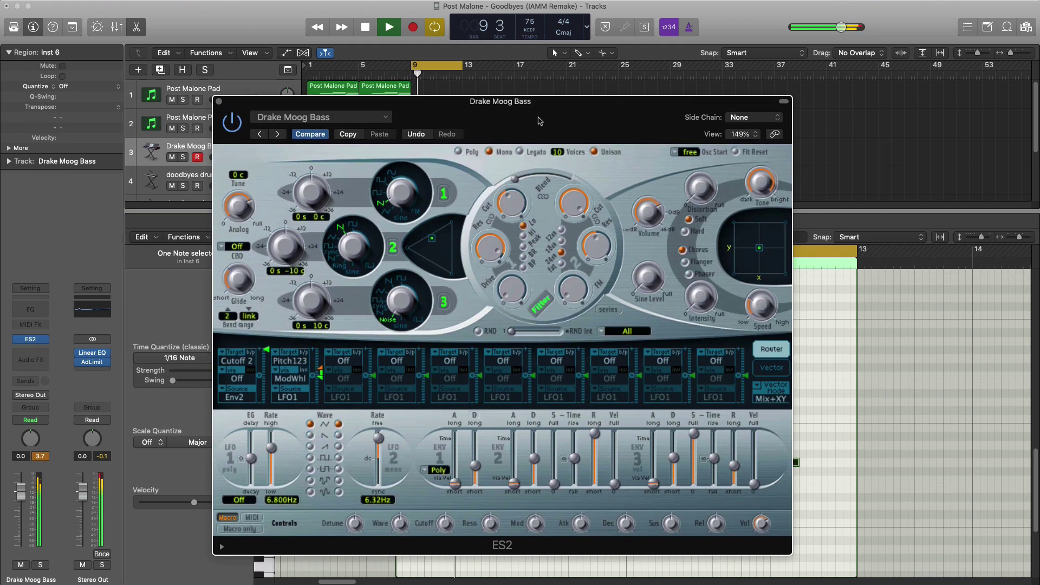
{"action": "left_click_drag", "start_coordinate": [531, 126], "coordinate": [570, 95]}
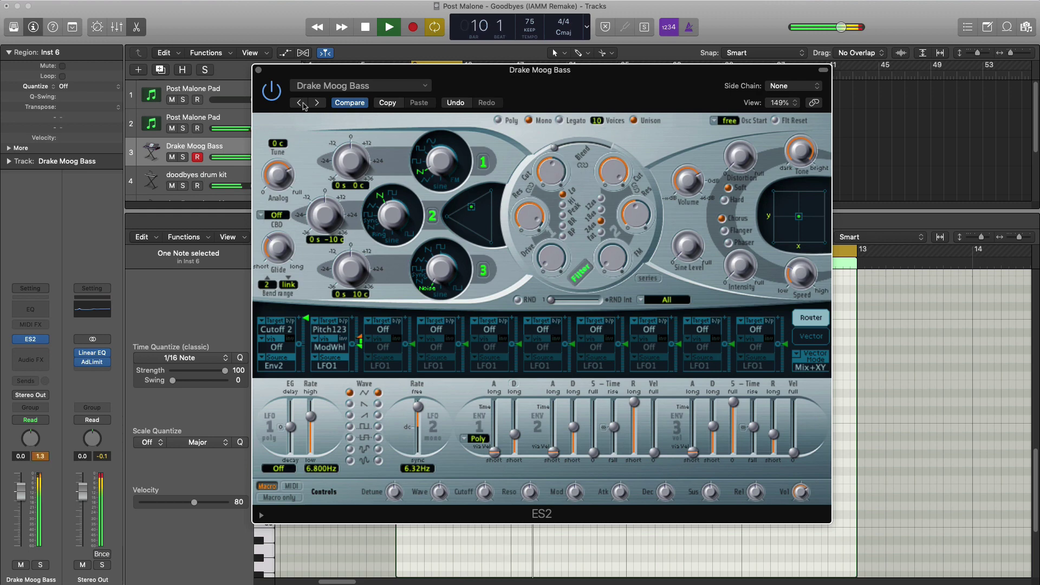
{"action": "left_click", "coordinate": [259, 71]}
{"action": "key", "text": "space"}
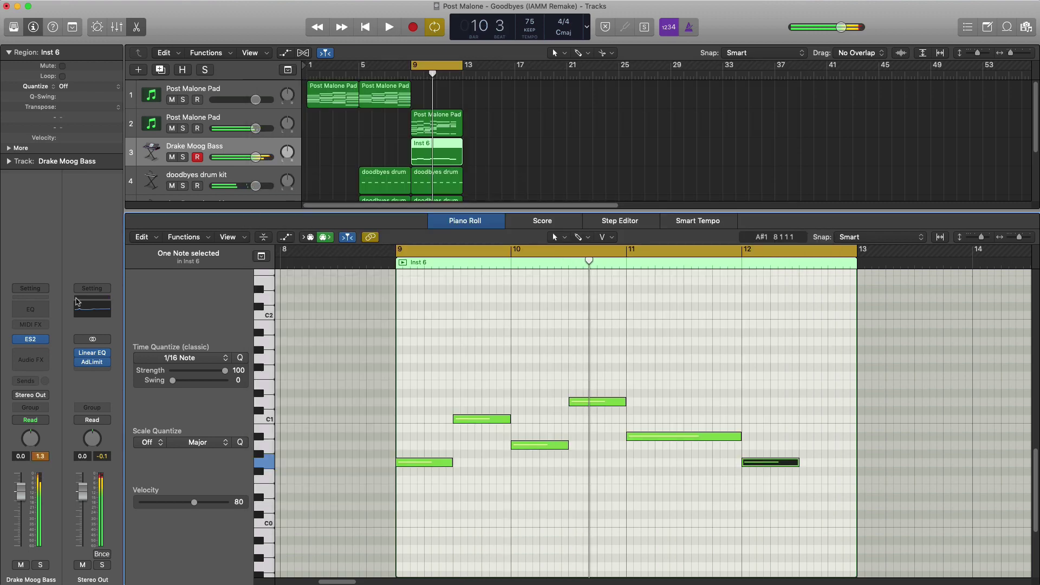
Add a Channel EQ to the Drake Moog Bass track and enable its high cut at 385 Hz with a Q of 0.75.
{"action": "left_click", "coordinate": [38, 309]}
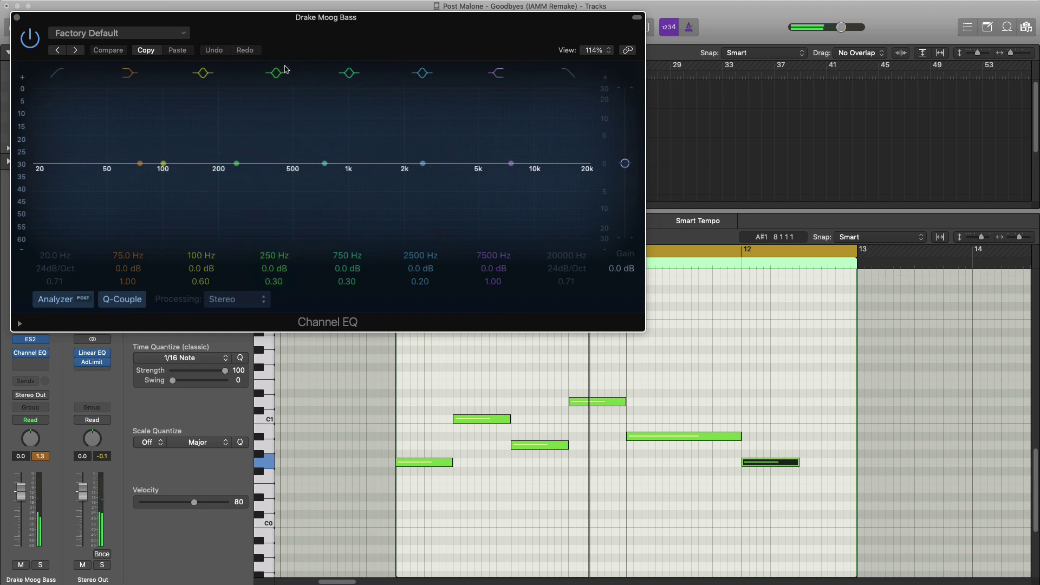
{"action": "left_click_drag", "start_coordinate": [321, 41], "coordinate": [564, 128]}
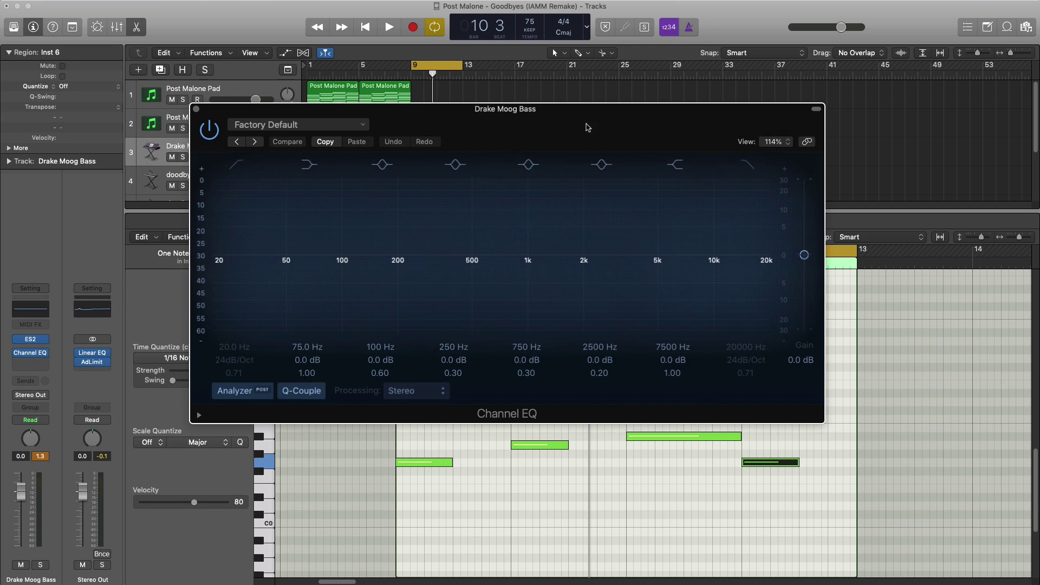
{"action": "key", "text": "space"}
{"action": "left_click", "coordinate": [740, 342]}
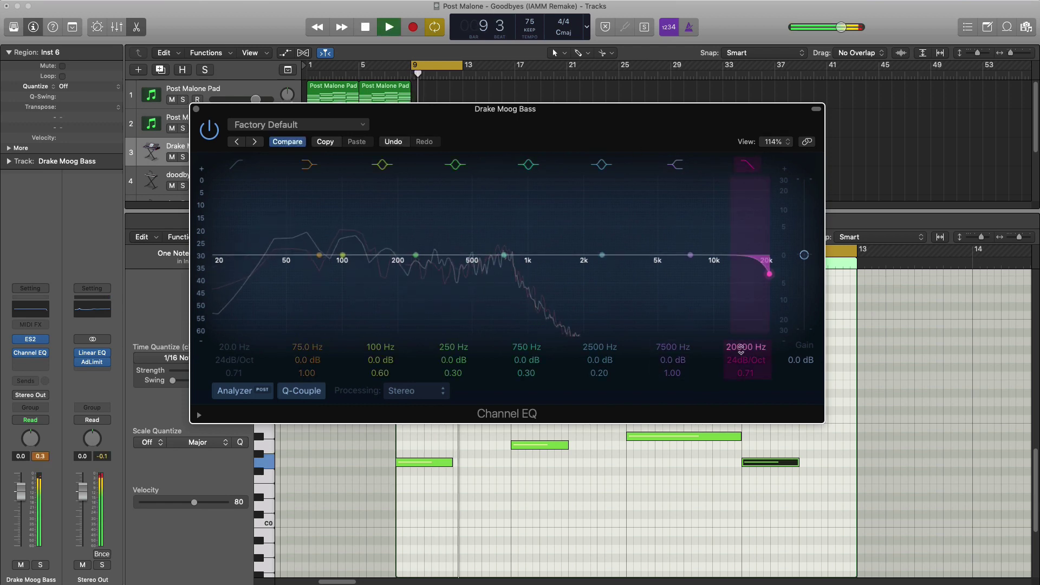
{"action": "left_click_drag", "start_coordinate": [739, 342], "coordinate": [739, 401]}
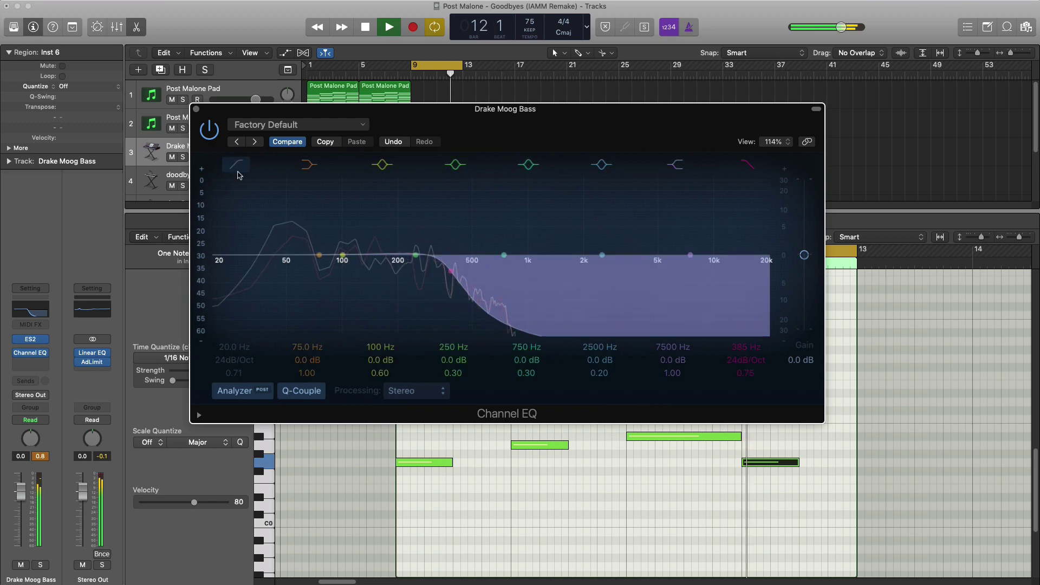
Enable the bass EQ's low cut at 106 Hz, 24 dB/Oct with a Q of 0.67, and close the EQ and piano roll.
{"action": "key", "text": "space"}
{"action": "key", "text": "space"}
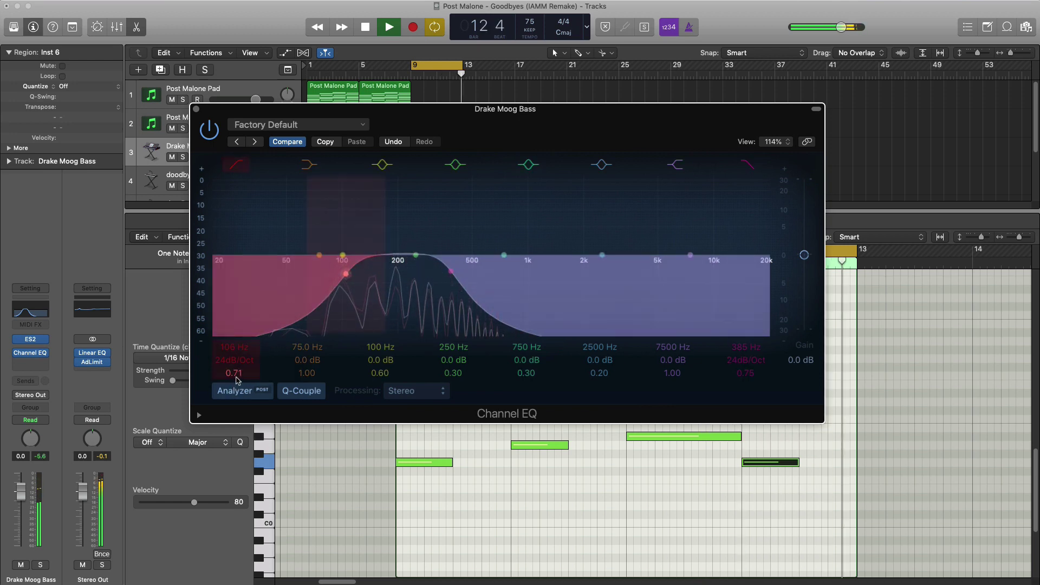
{"action": "left_click_drag", "start_coordinate": [236, 380], "coordinate": [237, 384]}
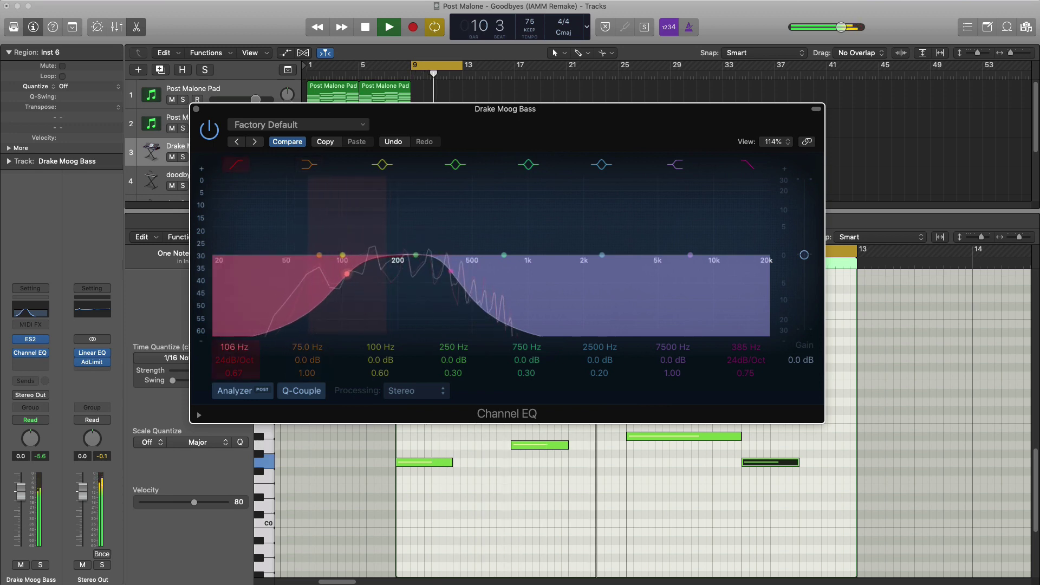
{"action": "left_click", "coordinate": [196, 109]}
{"action": "key", "text": "e"}
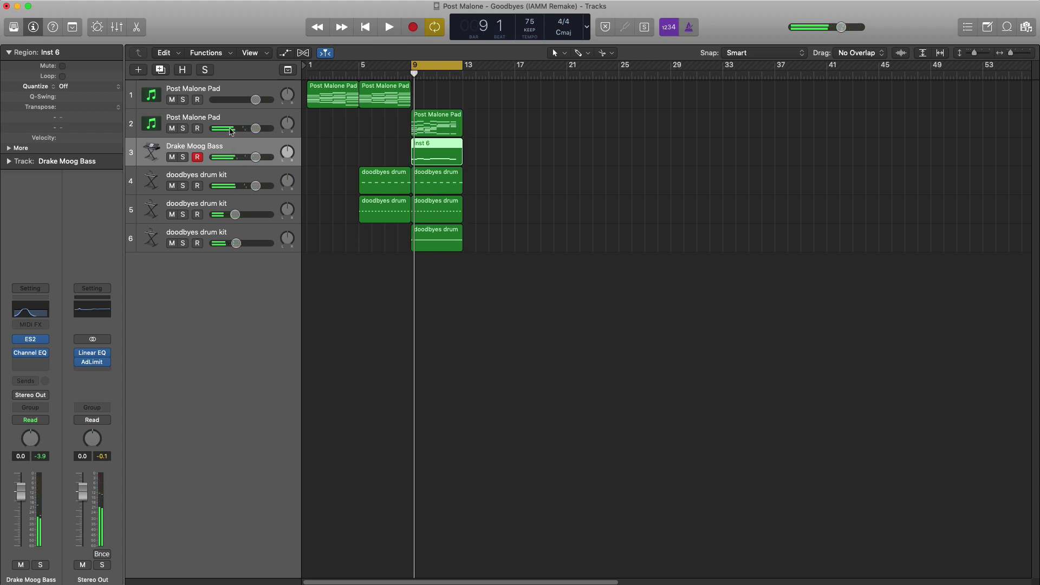
Add a software instrument track, copy the bar 9 pad region onto it, and move the track below the drum kits.
{"action": "left_click", "coordinate": [138, 69]}
{"action": "key", "text": "Return"}
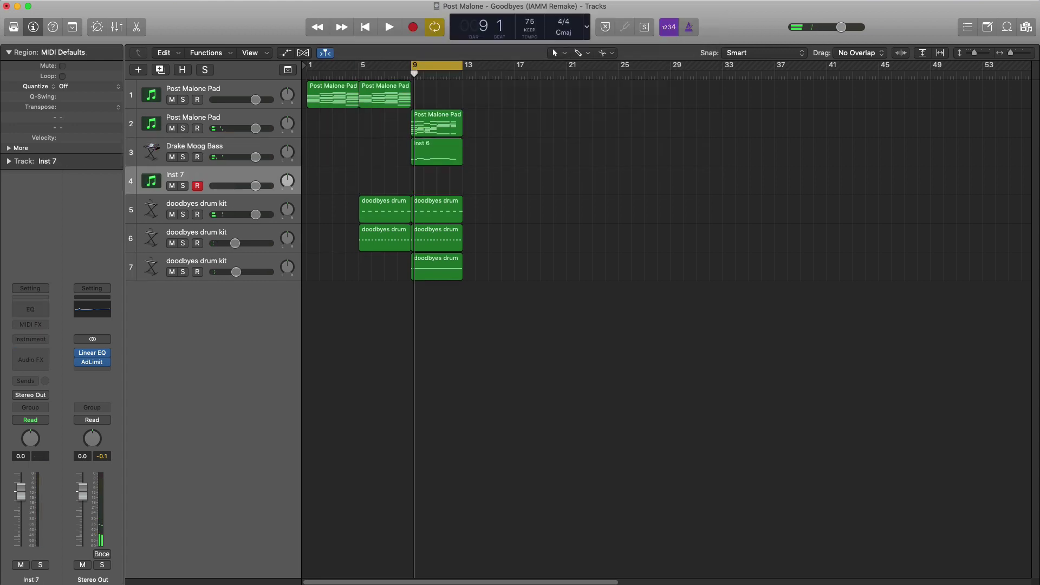
{"action": "left_click_drag", "start_coordinate": [436, 126], "coordinate": [435, 189]}
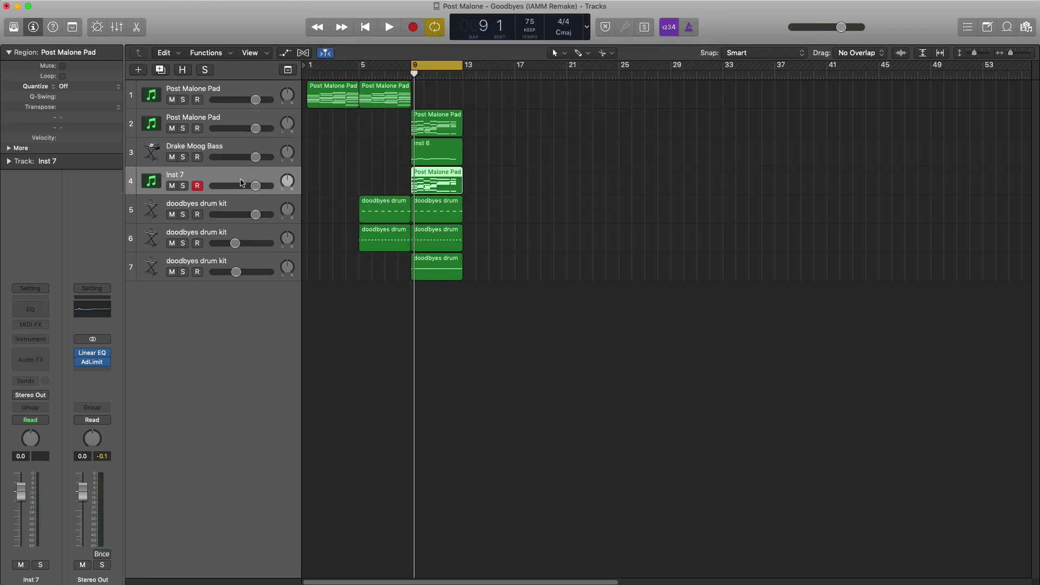
{"action": "left_click_drag", "start_coordinate": [242, 182], "coordinate": [242, 267]}
Load the ES2 synth with the Phasing Sweeper preset on the new track and close its window.
{"action": "left_click", "coordinate": [30, 339]}
{"action": "mouse_move", "coordinate": [44, 368]}
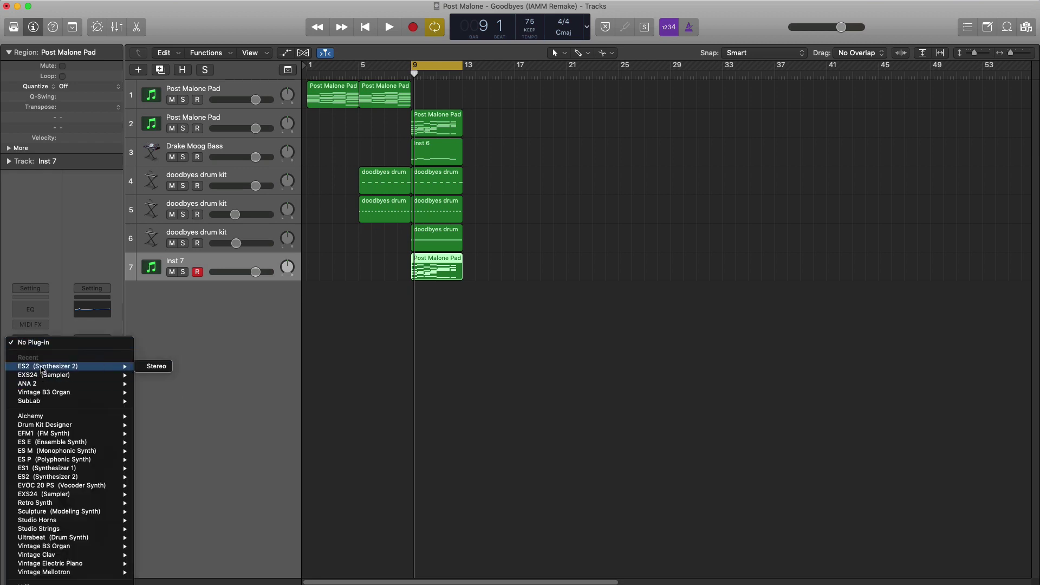
{"action": "left_click", "coordinate": [157, 366]}
{"action": "left_click", "coordinate": [152, 37]}
{"action": "scroll", "coordinate": [160, 404], "scroll_direction": "down", "scroll_amount": 2}
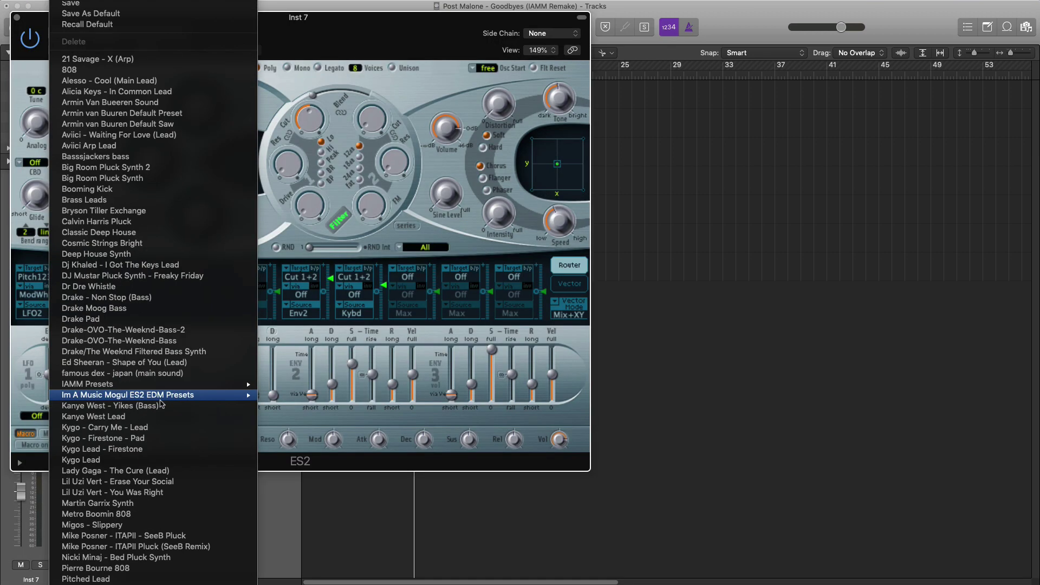
{"action": "scroll", "coordinate": [160, 403], "scroll_direction": "down", "scroll_amount": 5}
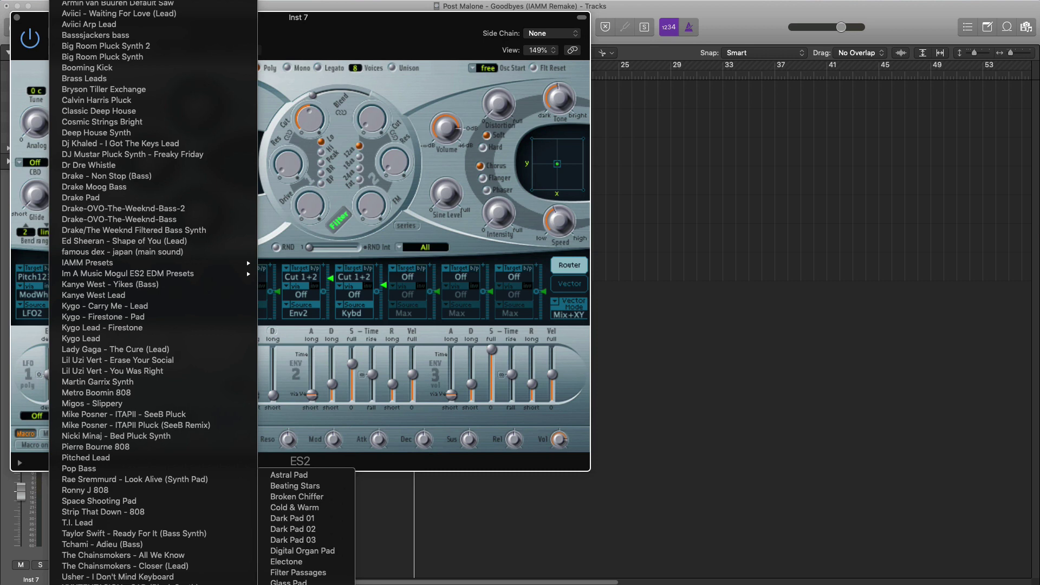
{"action": "key", "text": "Return"}
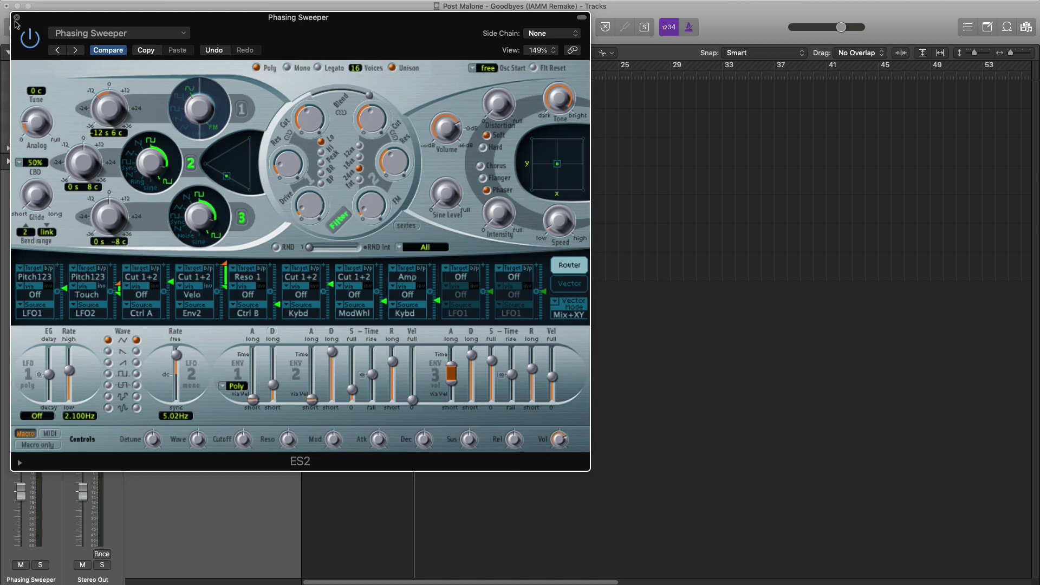
{"action": "left_click", "coordinate": [16, 18]}
Solo the Phasing Sweeper track with the second pad track and lower the sweeper's volume to -20.5 dB during playback.
{"action": "left_click", "coordinate": [183, 272]}
{"action": "key", "text": "space"}
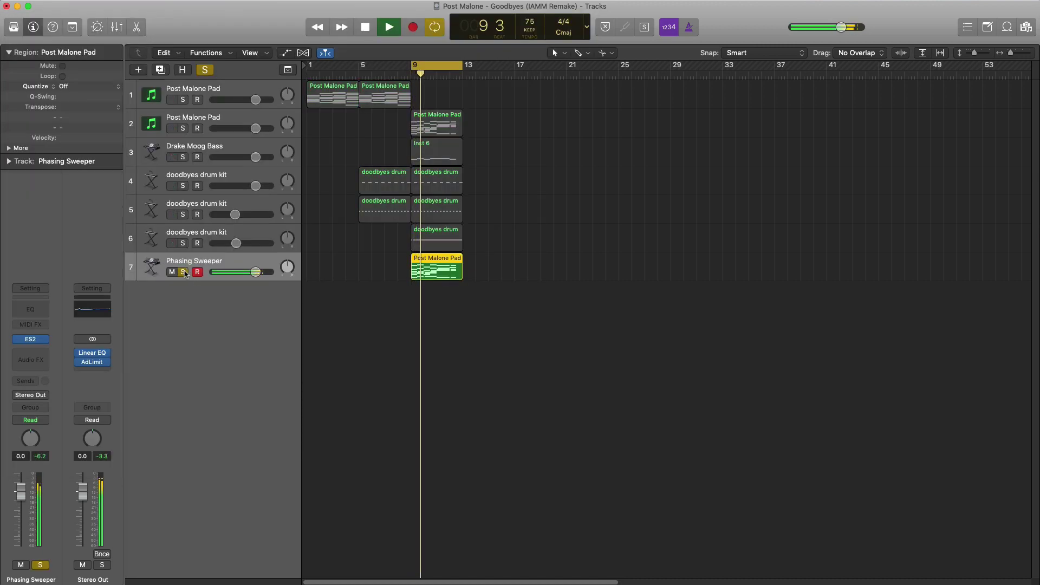
{"action": "left_click_drag", "start_coordinate": [256, 272], "coordinate": [226, 272]}
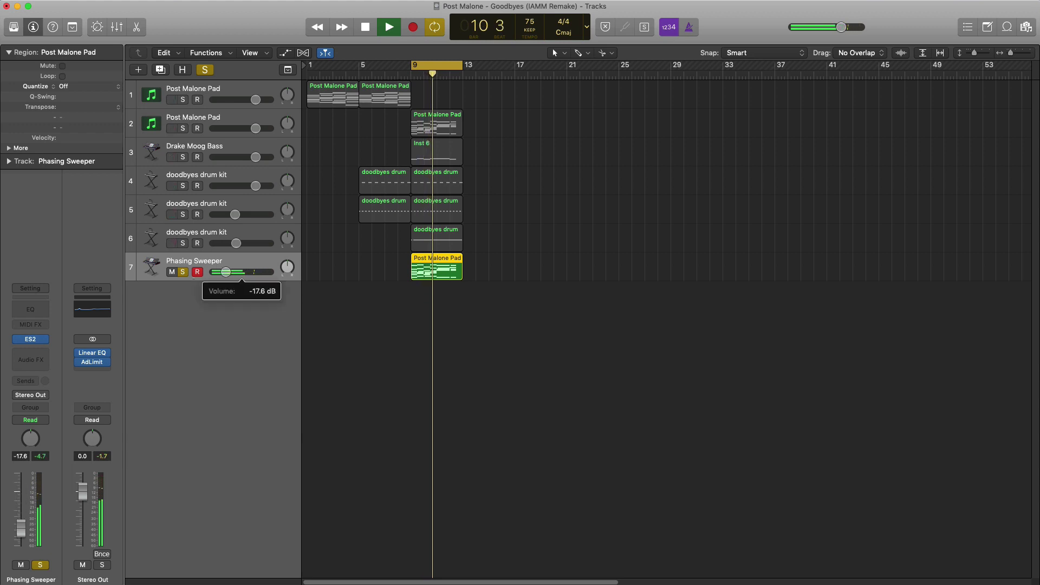
{"action": "left_click", "coordinate": [183, 129]}
{"action": "left_click_drag", "start_coordinate": [226, 272], "coordinate": [224, 272]}
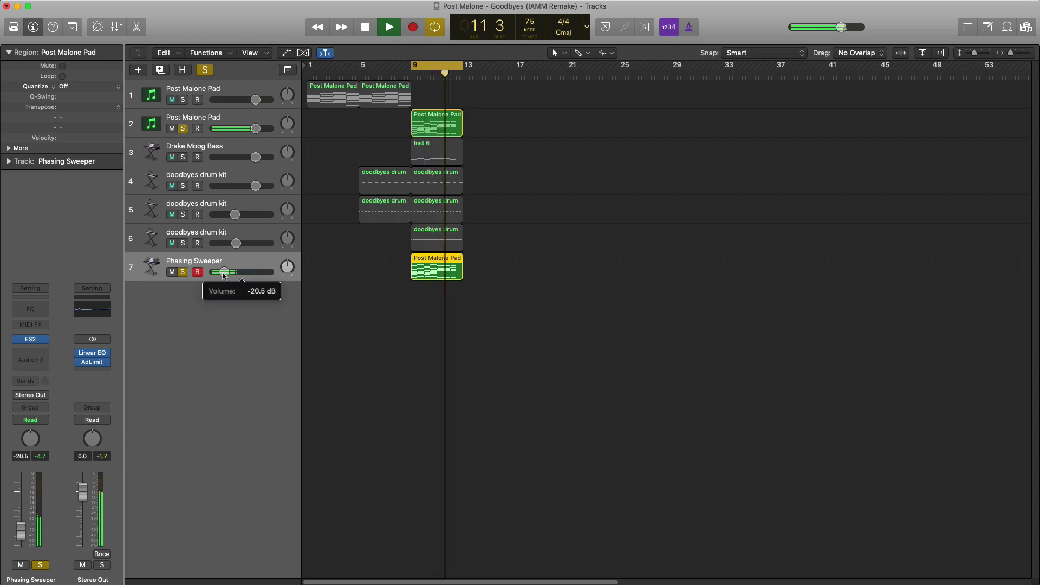
Add a Channel EQ to the Phasing Sweeper track, roll off its highs with the high cut, and close the EQ.
{"action": "left_click", "coordinate": [47, 306]}
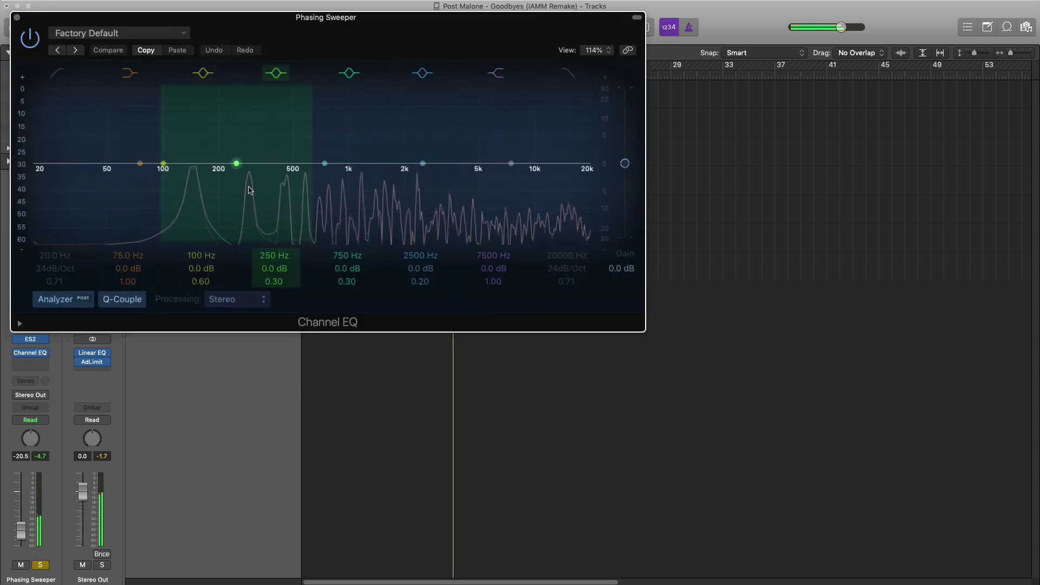
{"action": "left_click_drag", "start_coordinate": [548, 203], "coordinate": [397, 204]}
{"action": "left_click", "coordinate": [16, 17]}
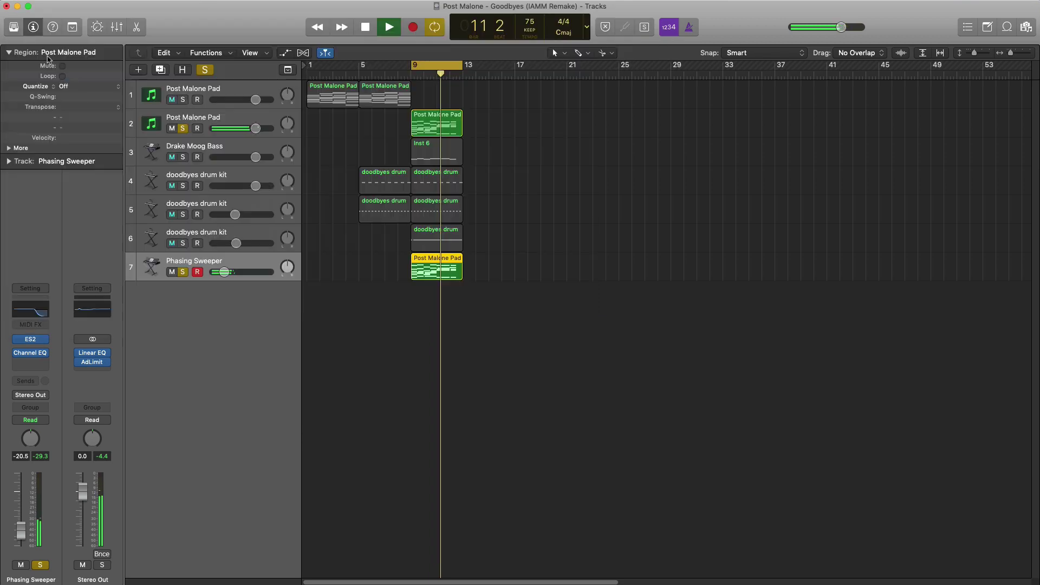
Clear all solos and lower the Phasing Sweeper volume to -21.0 dB while playing the full mix.
{"action": "left_click", "coordinate": [183, 157], "text": "alt"}
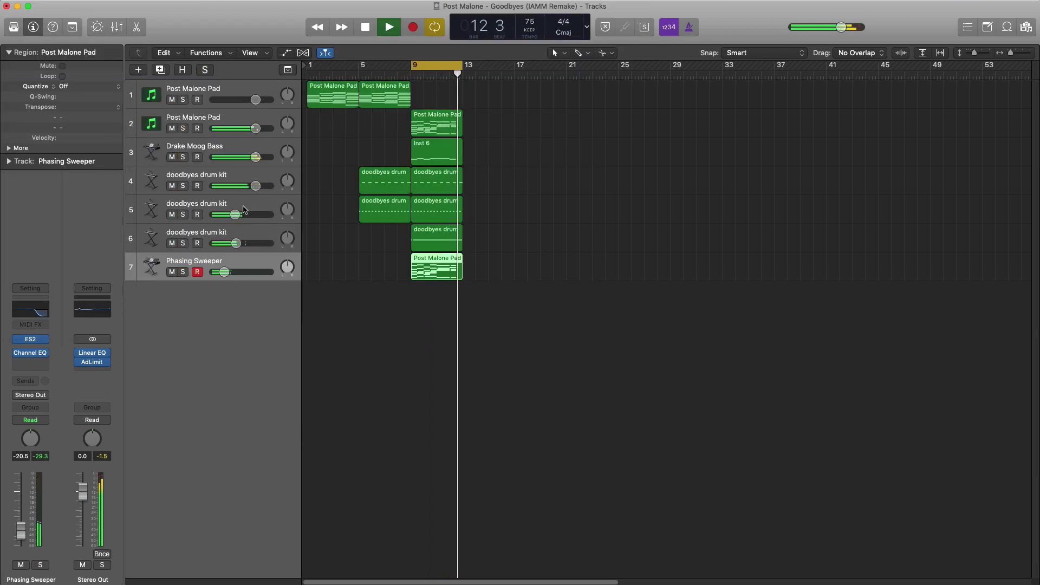
{"action": "key", "text": "space"}
{"action": "key", "text": "space"}
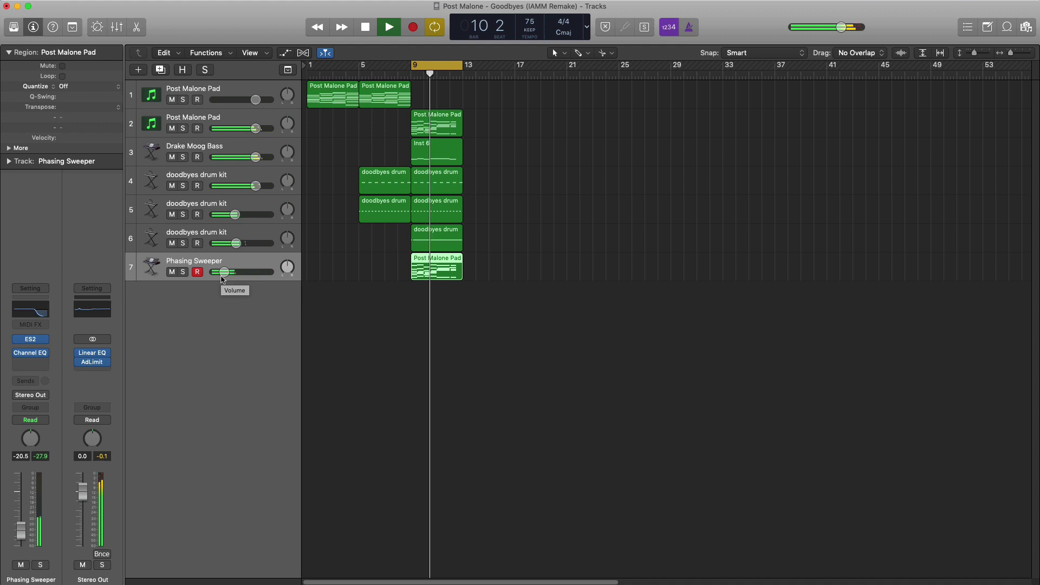
{"action": "left_click_drag", "start_coordinate": [225, 278], "coordinate": [221, 278]}
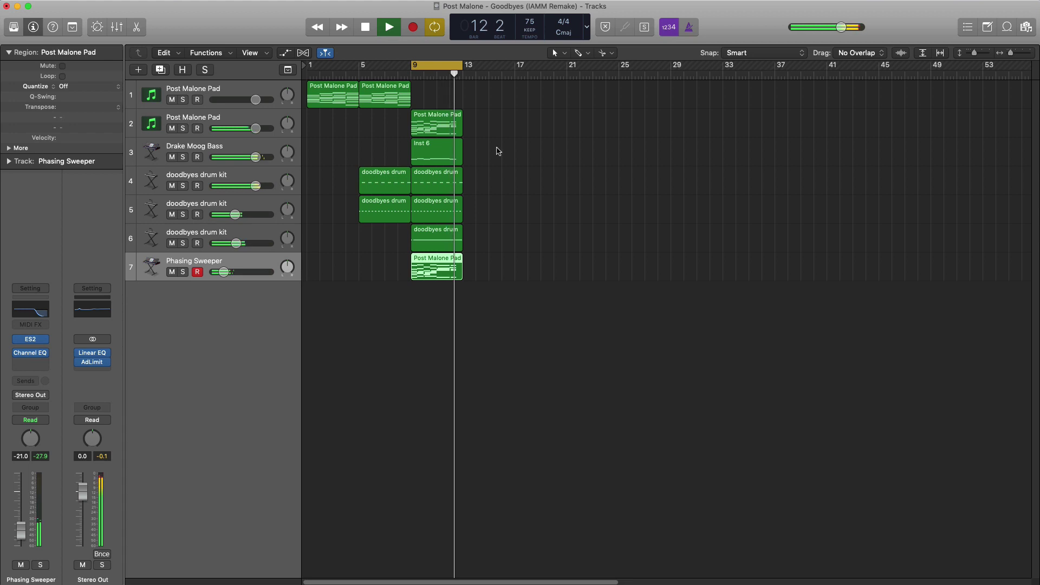
Set the cycle range to bars 13 to 16 and copy the first pad track's region to bar 13.
{"action": "left_click_drag", "start_coordinate": [465, 73], "coordinate": [513, 70]}
{"action": "left_click_drag", "start_coordinate": [393, 97], "coordinate": [496, 98]}
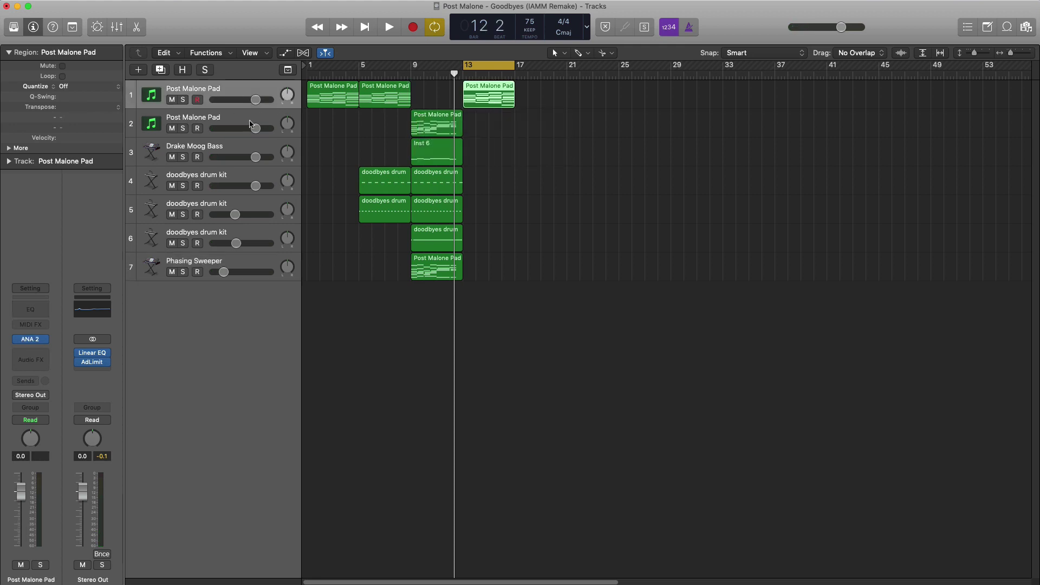
Duplicate the first drum kit track, create an empty region spanning bars 13 to 16 on it, and open it in the piano roll.
{"action": "left_click", "coordinate": [242, 177]}
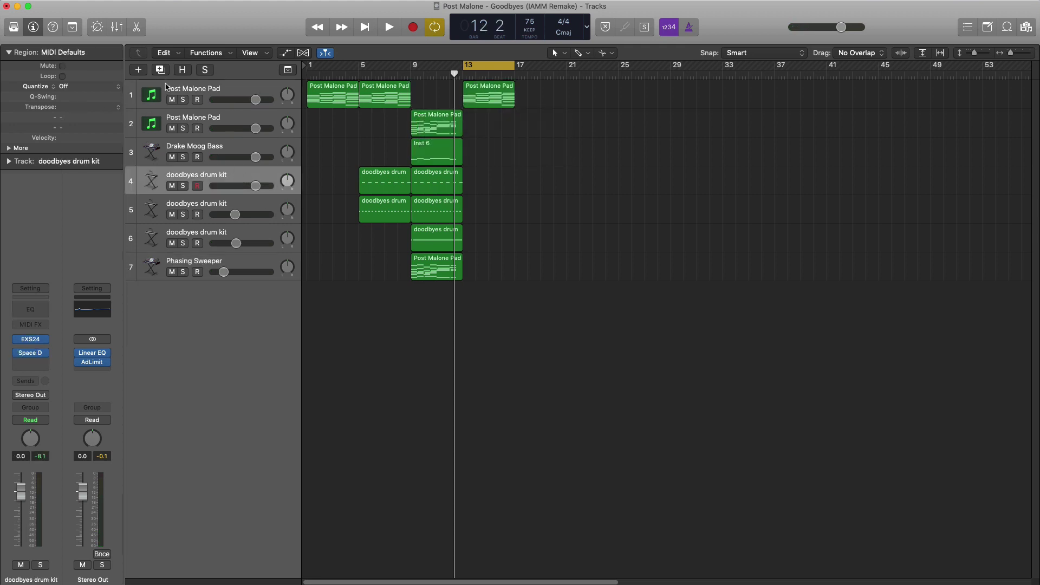
{"action": "key", "text": "cmd+d"}
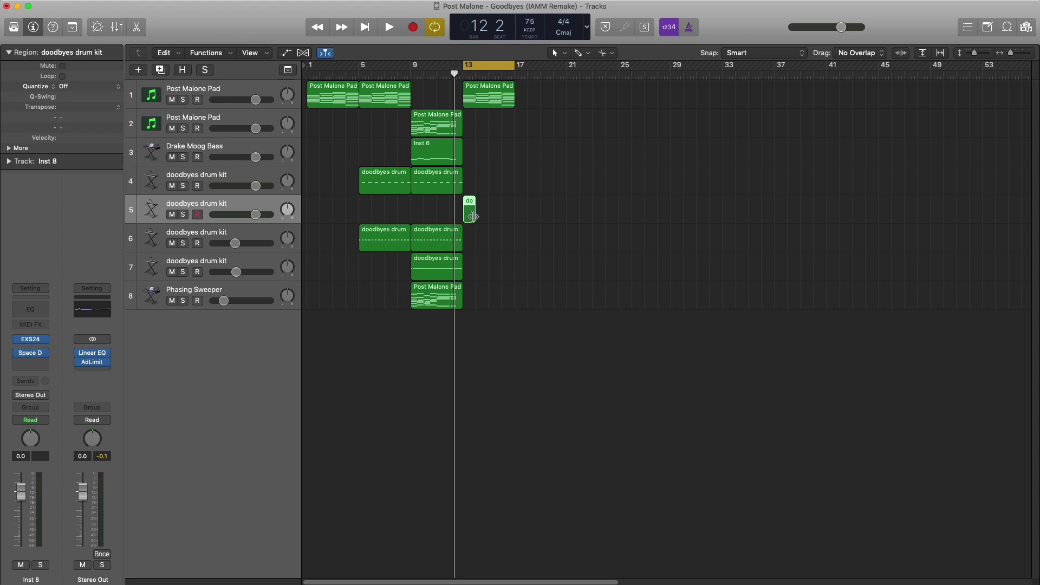
{"action": "left_click_drag", "start_coordinate": [473, 217], "coordinate": [515, 217]}
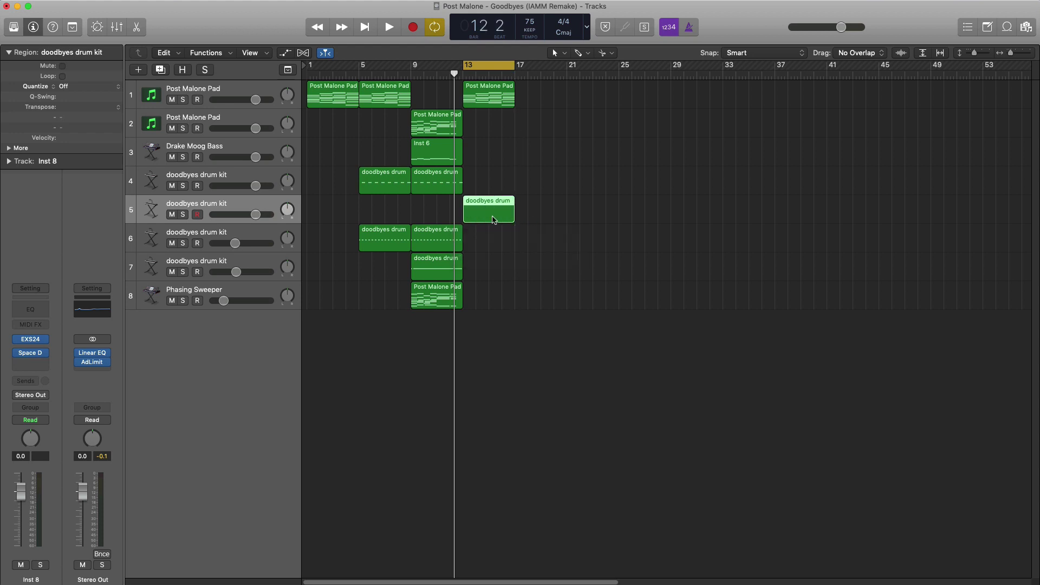
{"action": "double_click", "coordinate": [494, 220]}
{"action": "key", "text": "space"}
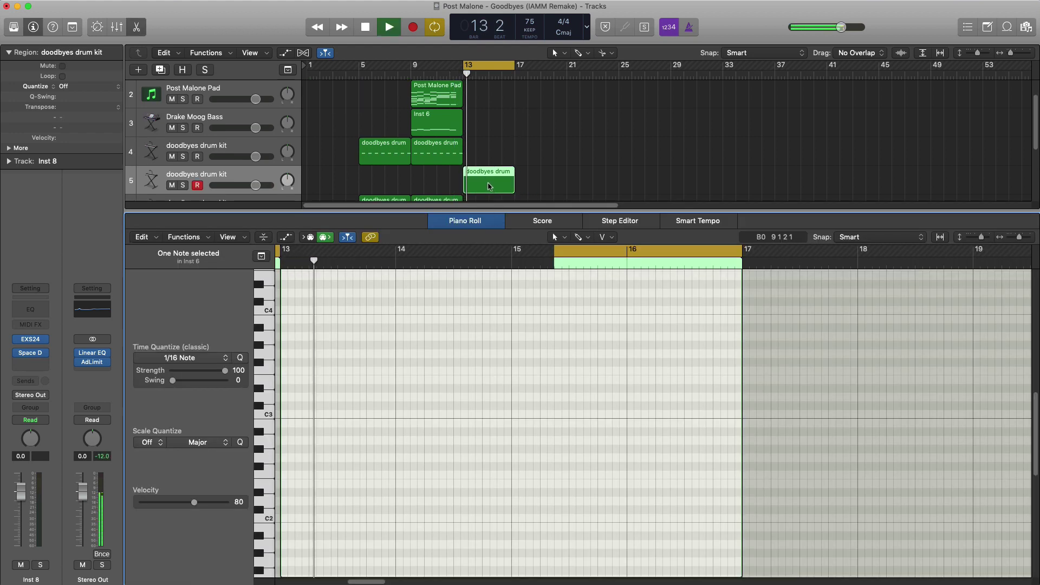
{"action": "key", "text": "space"}
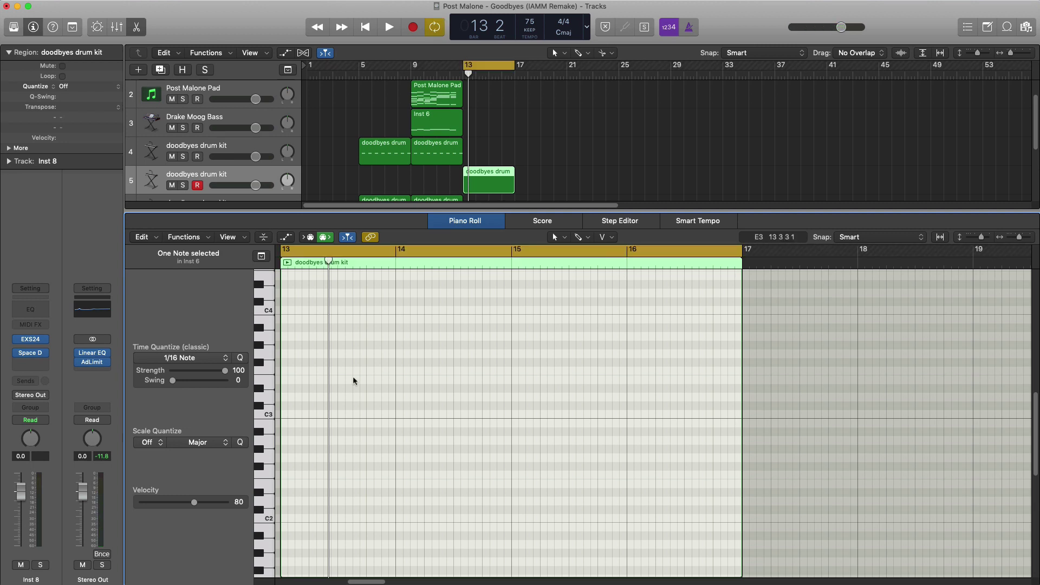
Draw one-beat C#4 notes on beats 2 and 4 of bars 13 to 16, play them, and set the track's volume to 0.2 dB.
{"action": "key", "text": "space"}
{"action": "scroll", "coordinate": [340, 384], "scroll_direction": "up", "scroll_amount": 1}
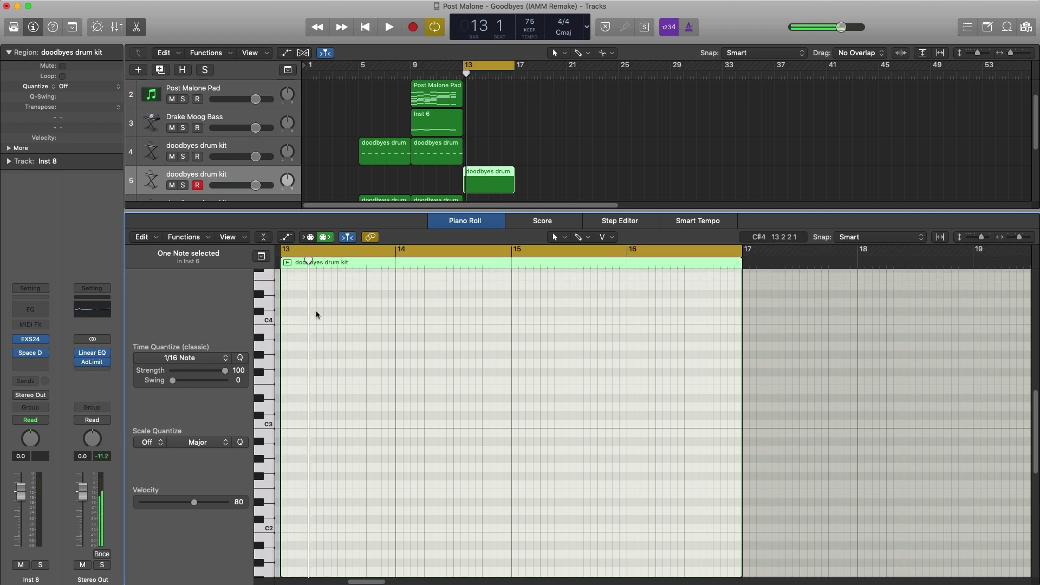
{"action": "left_click", "coordinate": [371, 311], "text": "super"}
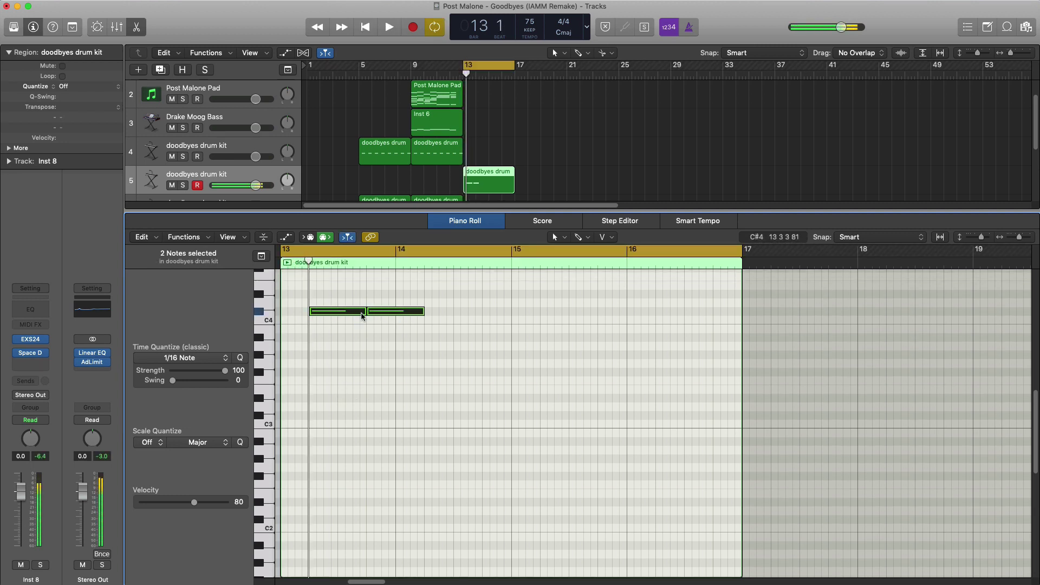
{"action": "left_click_drag", "start_coordinate": [365, 312], "coordinate": [338, 312]}
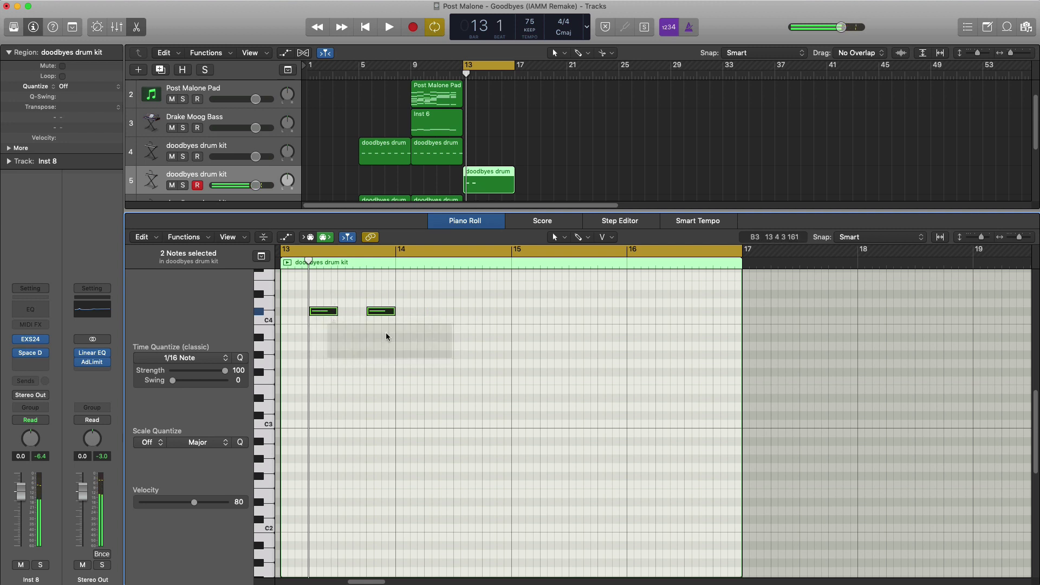
{"action": "key", "text": "space"}
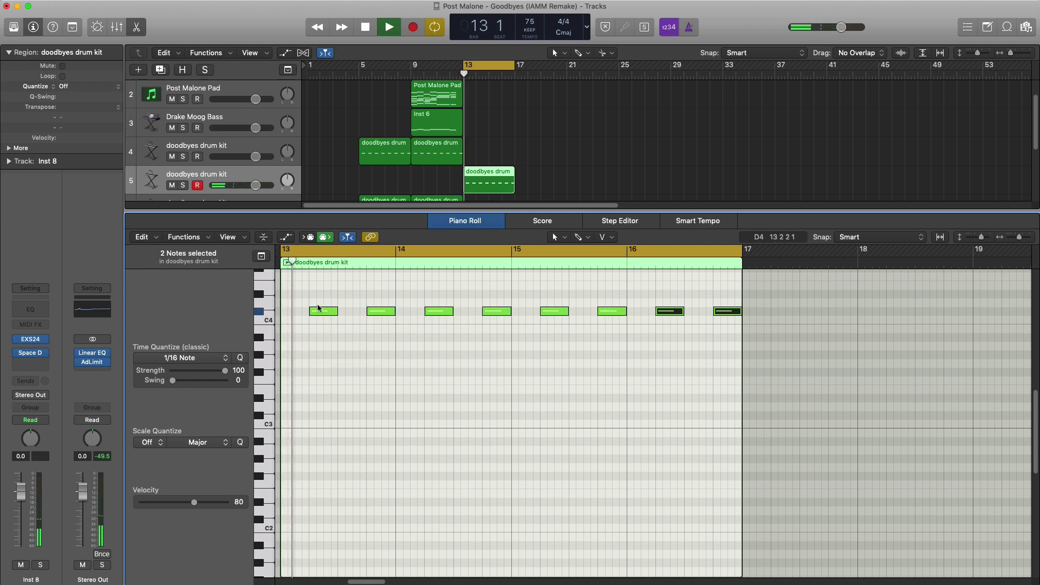
{"action": "left_click_drag", "start_coordinate": [258, 191], "coordinate": [259, 191]}
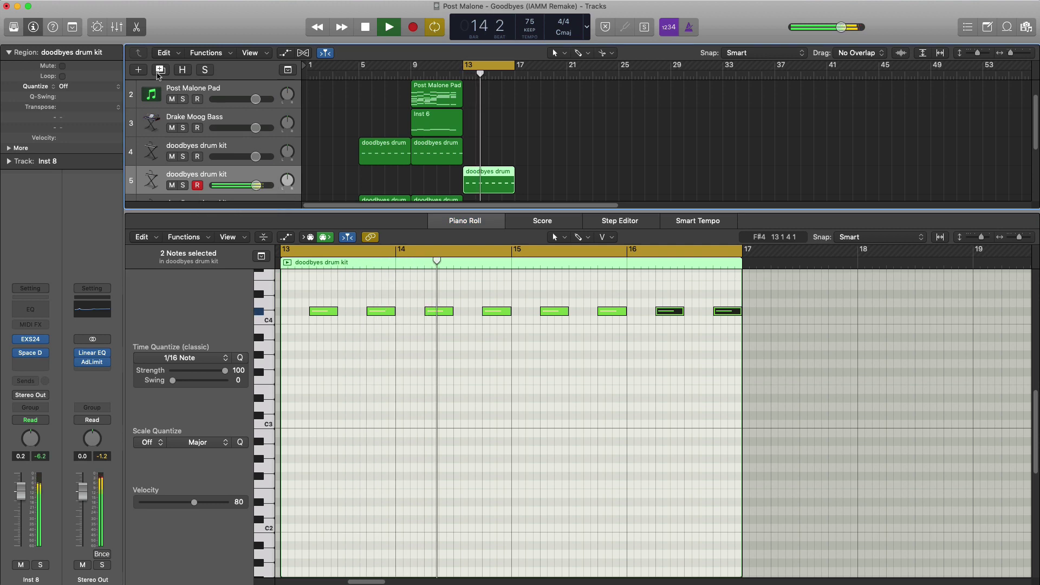
Duplicate the drum kit track, remove its Space Designer, and create an empty region spanning bars 13 to 16, opened in the piano roll.
{"action": "key", "text": "Down"}
{"action": "left_click", "coordinate": [48, 359]}
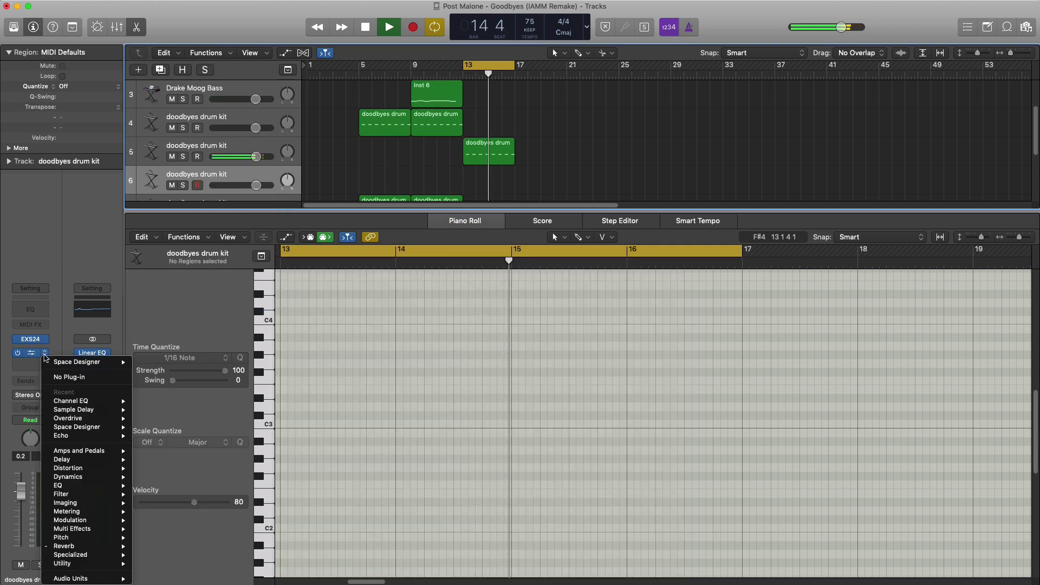
{"action": "left_click", "coordinate": [585, 220]}
{"action": "left_click", "coordinate": [467, 182]}
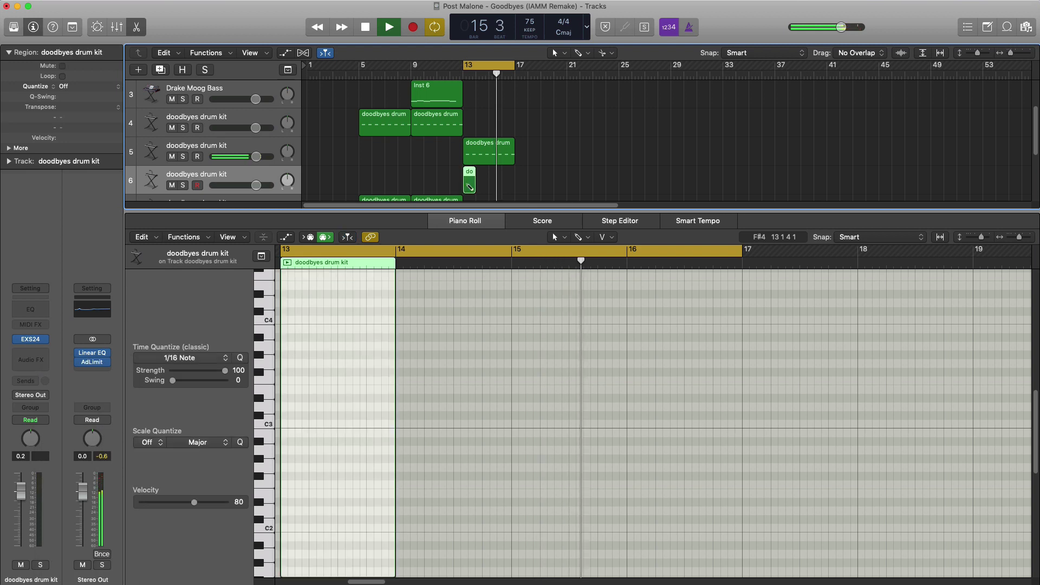
{"action": "mouse_move", "coordinate": [478, 191]}
{"action": "left_mouse_down"}
{"action": "mouse_move", "coordinate": [528, 192]}
{"action": "mouse_move", "coordinate": [515, 193]}
{"action": "left_mouse_up"}
{"action": "key", "text": "e"}
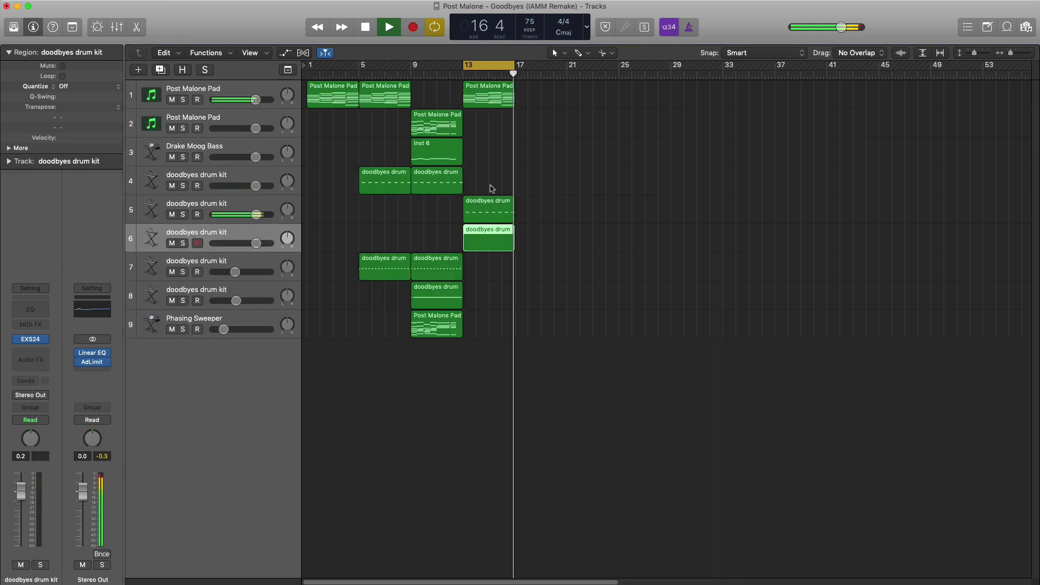
{"action": "key", "text": "e"}
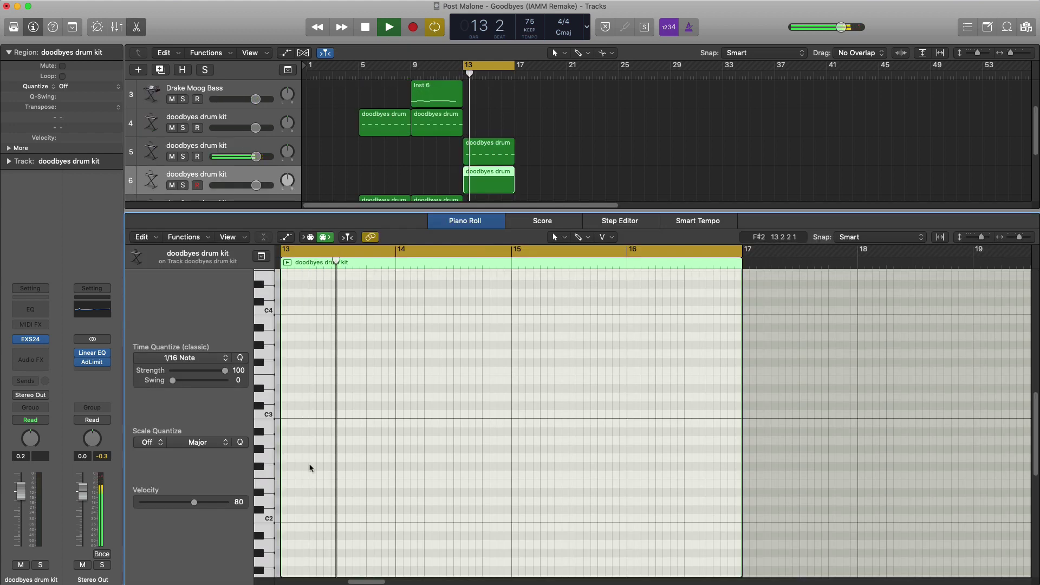
Draw five eighth-length C4 notes in bar 13 at 1 1, 1 4, 2 3, 3 3 and 4 2, checking the rhythm against playback.
{"action": "key", "text": "space"}
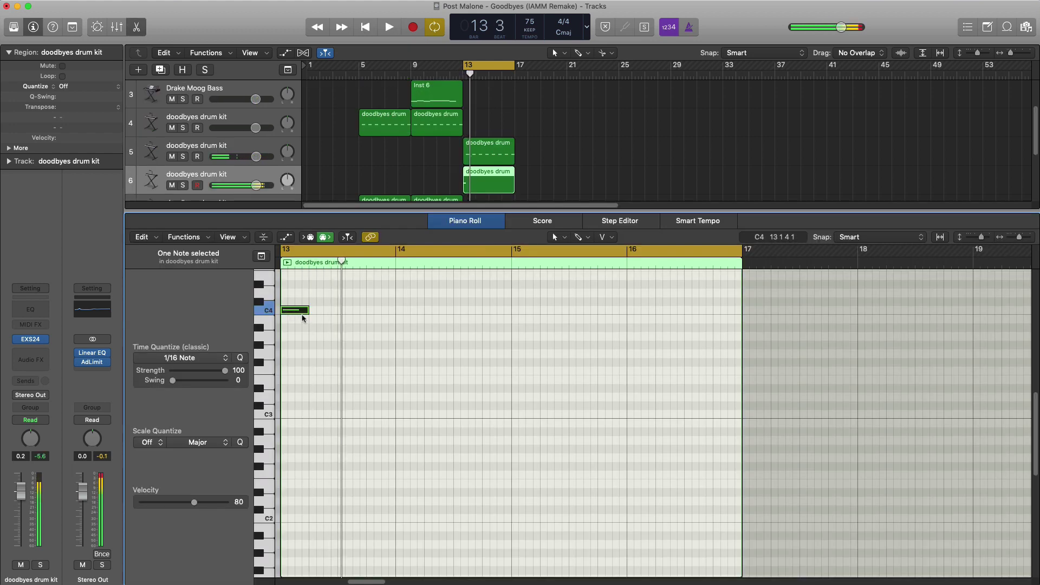
{"action": "left_click_drag", "start_coordinate": [305, 311], "coordinate": [294, 311]}
{"action": "key", "text": "space"}
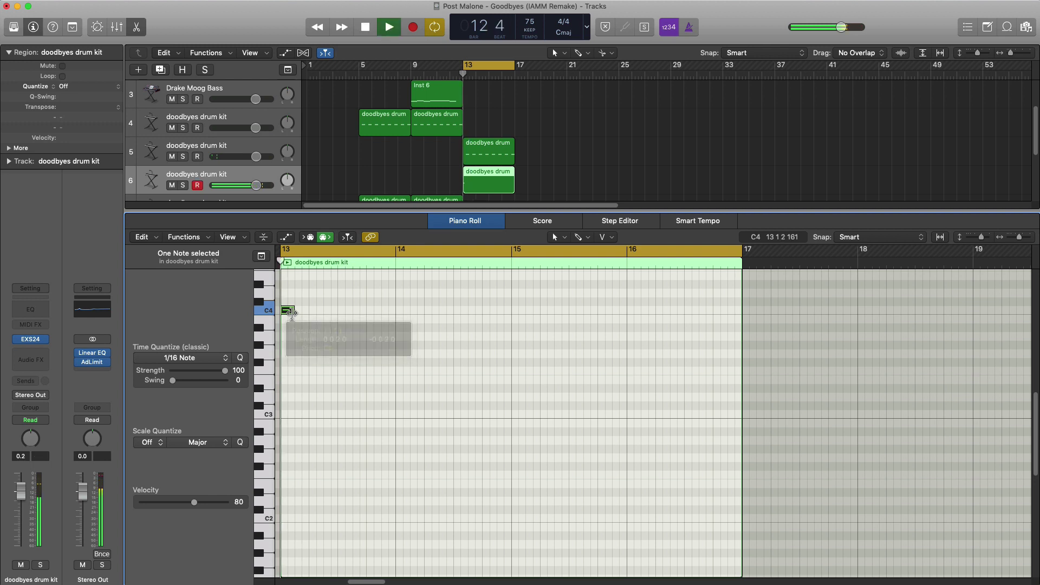
{"action": "key", "text": "space"}
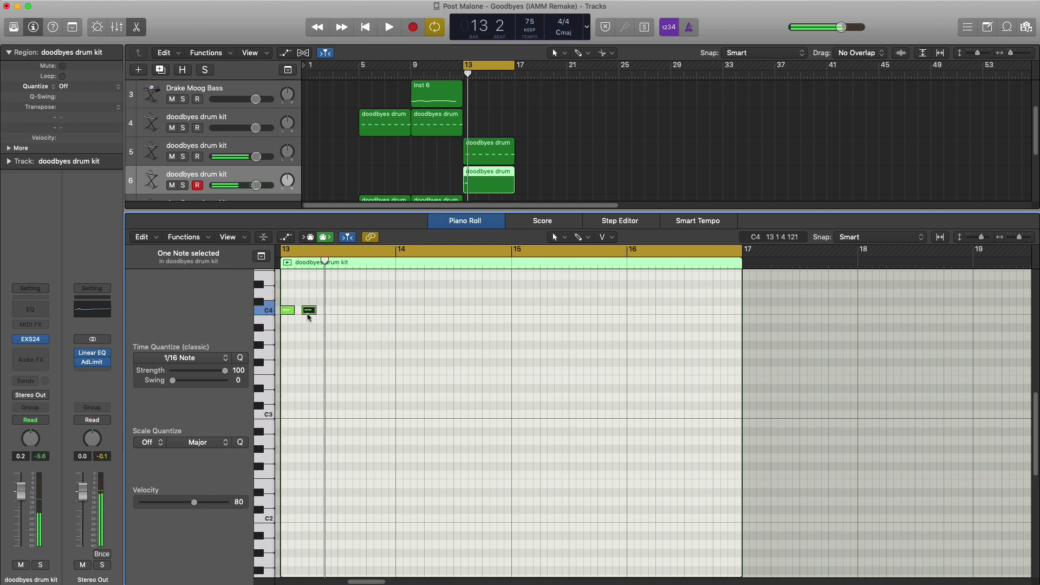
{"action": "key", "text": "space"}
{"action": "key", "text": "space"}
{"action": "left_click", "coordinate": [324, 311], "text": "super"}
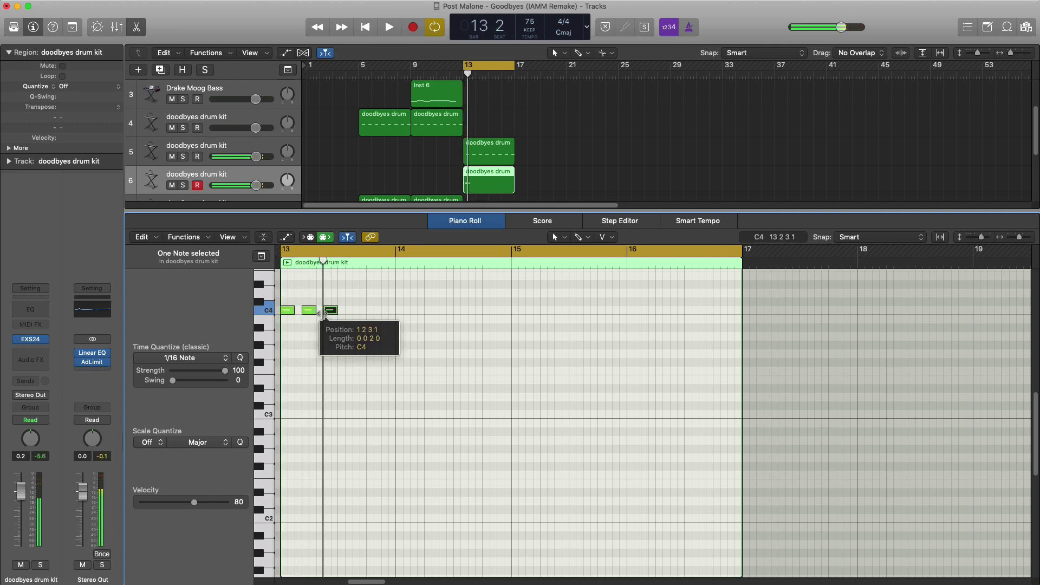
{"action": "key", "text": "space"}
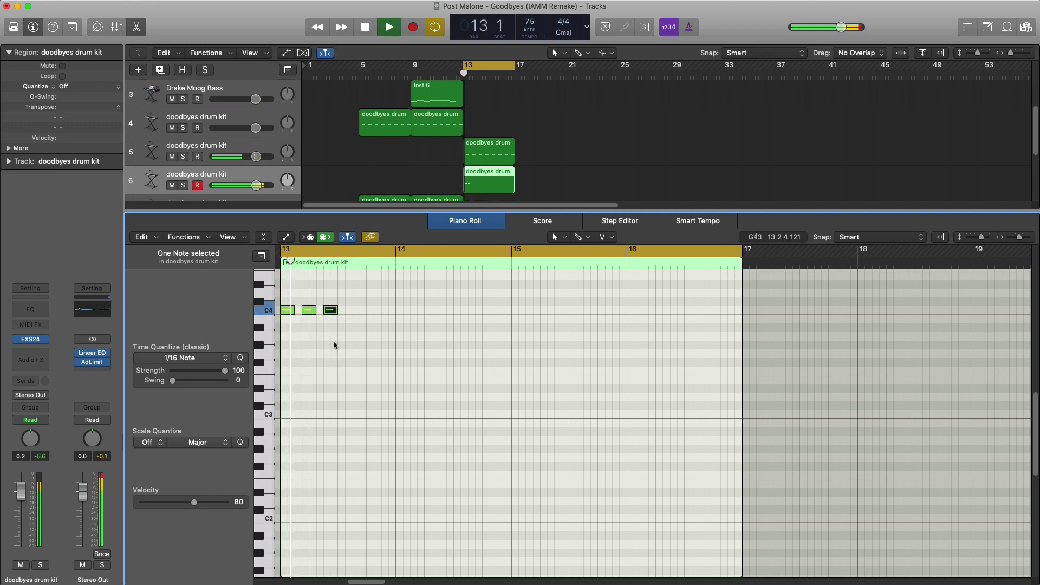
{"action": "left_click", "coordinate": [354, 311], "text": "super"}
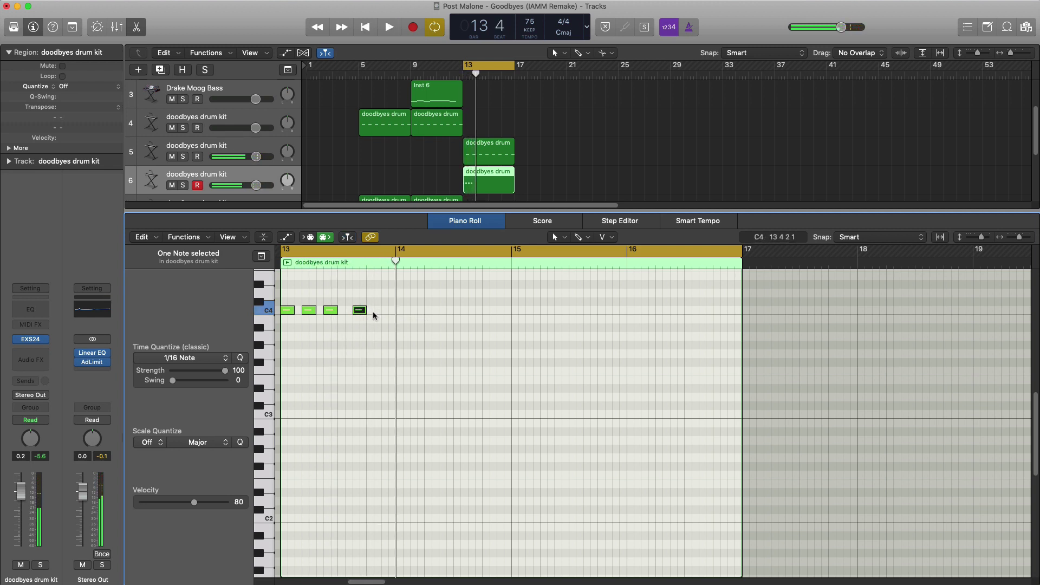
{"action": "left_click", "coordinate": [375, 311], "text": "super"}
{"action": "key", "text": "space"}
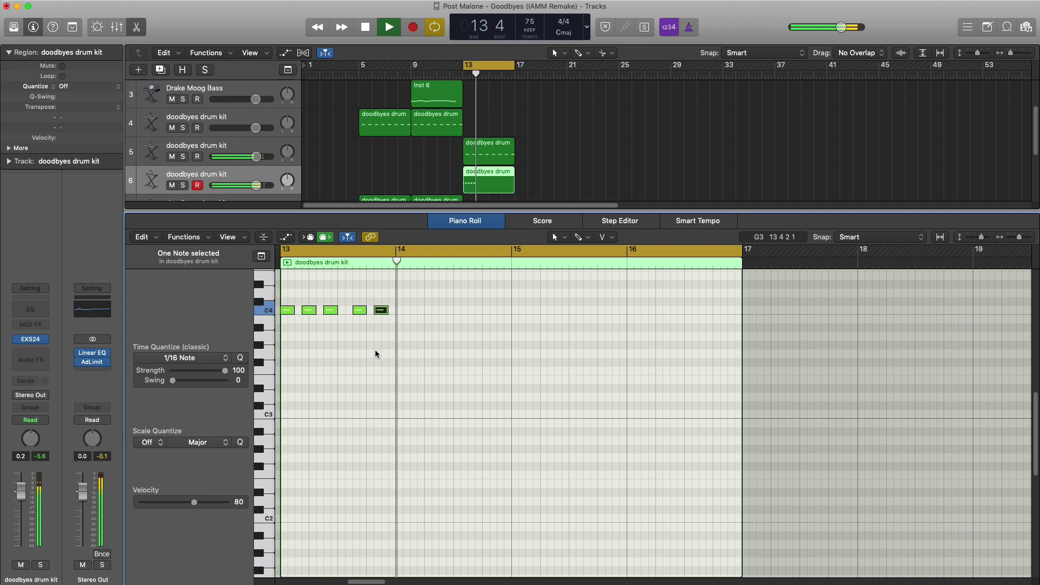
Repeat the five C4 notes of bar 13 through the end of bar 16 and play the pattern.
{"action": "key", "text": "space"}
{"action": "left_click_drag", "start_coordinate": [429, 349], "coordinate": [277, 299]}
{"action": "key", "text": "super+r"}
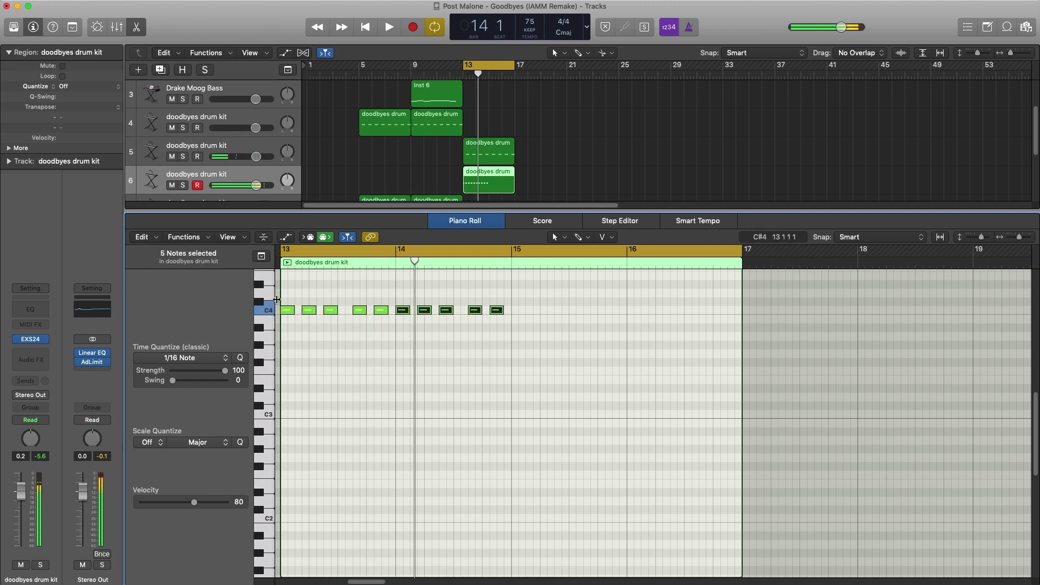
{"action": "key", "text": "space"}
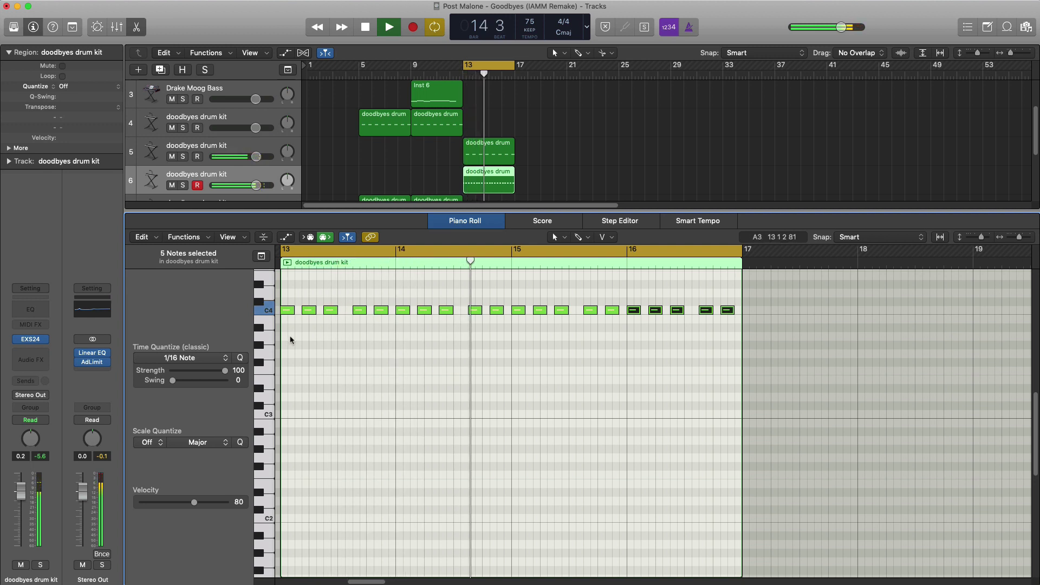
Turn the last C4 note of bar 14 and of bar 16 into two sixteenth notes each.
{"action": "left_click_drag", "start_coordinate": [500, 313], "coordinate": [497, 311]}
{"action": "key", "text": "space"}
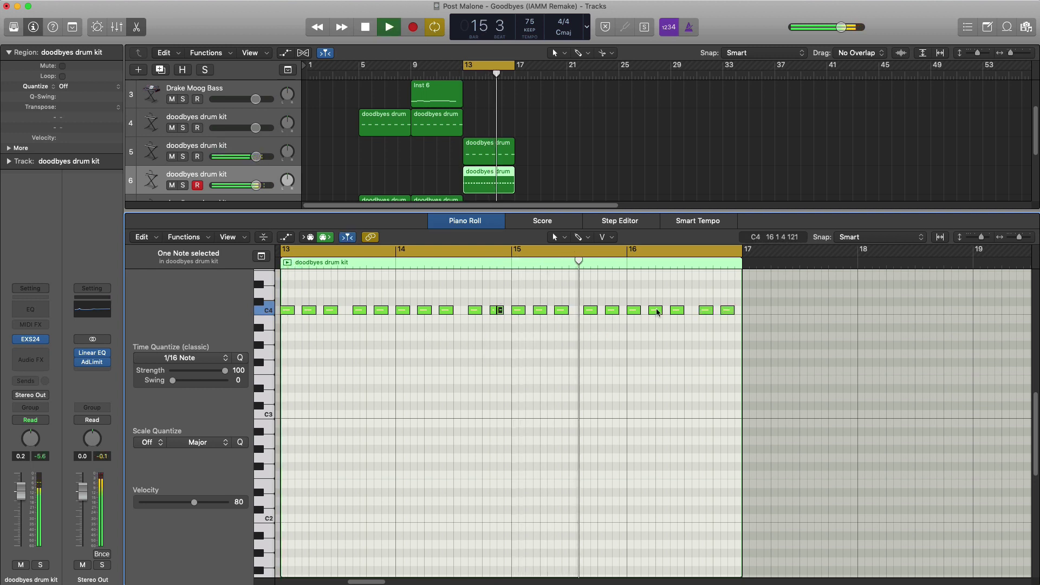
{"action": "key", "text": "space"}
{"action": "left_click_drag", "start_coordinate": [731, 311], "coordinate": [725, 313]}
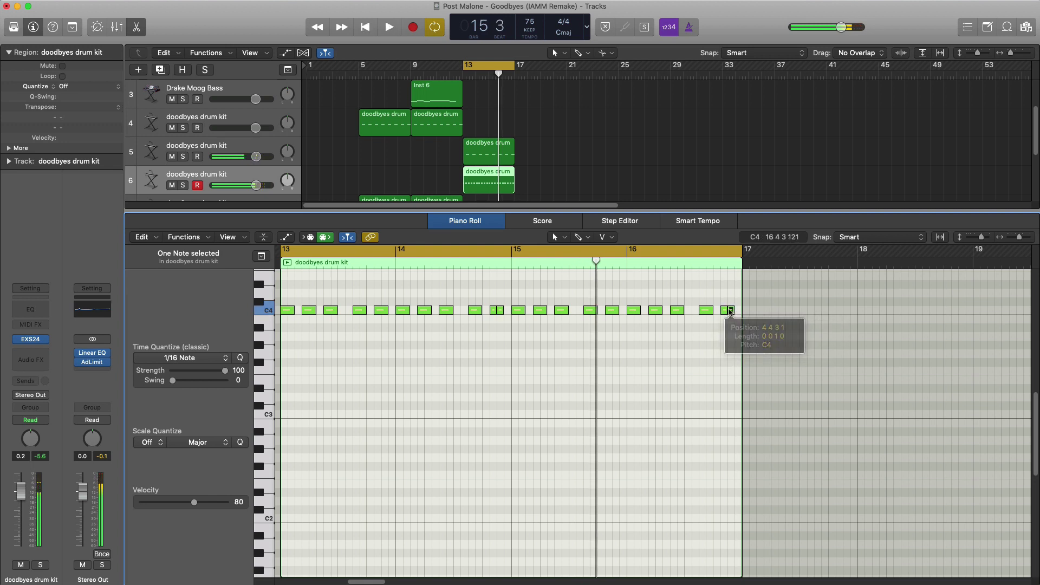
Lower the volume of the sixth track's drum kit to -5.3 dB during playback and close the piano roll.
{"action": "key", "text": "space"}
{"action": "left_click_drag", "start_coordinate": [257, 185], "coordinate": [245, 185]}
{"action": "key", "text": "p"}
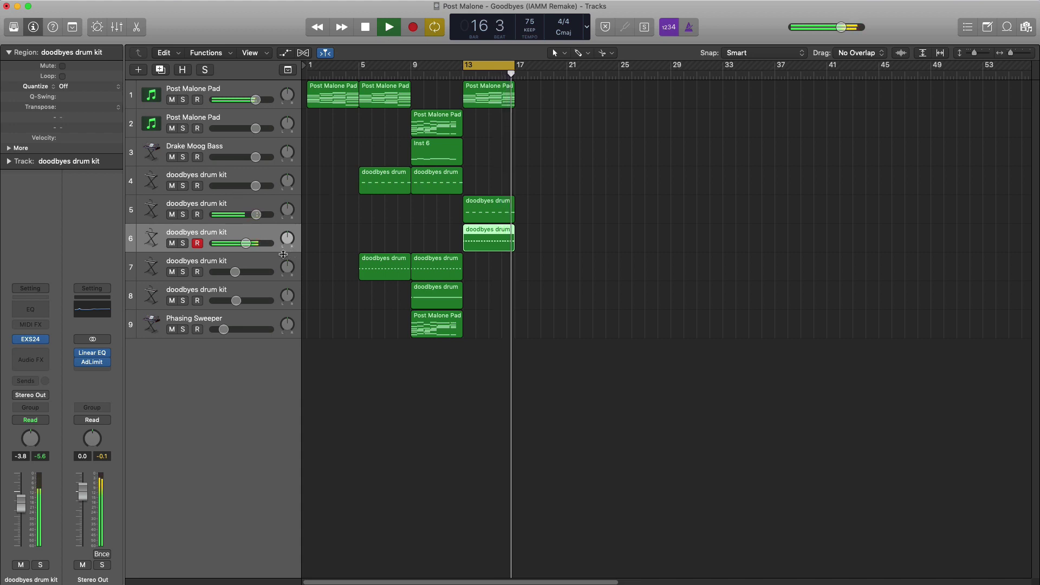
{"action": "left_click_drag", "start_coordinate": [251, 251], "coordinate": [247, 251]}
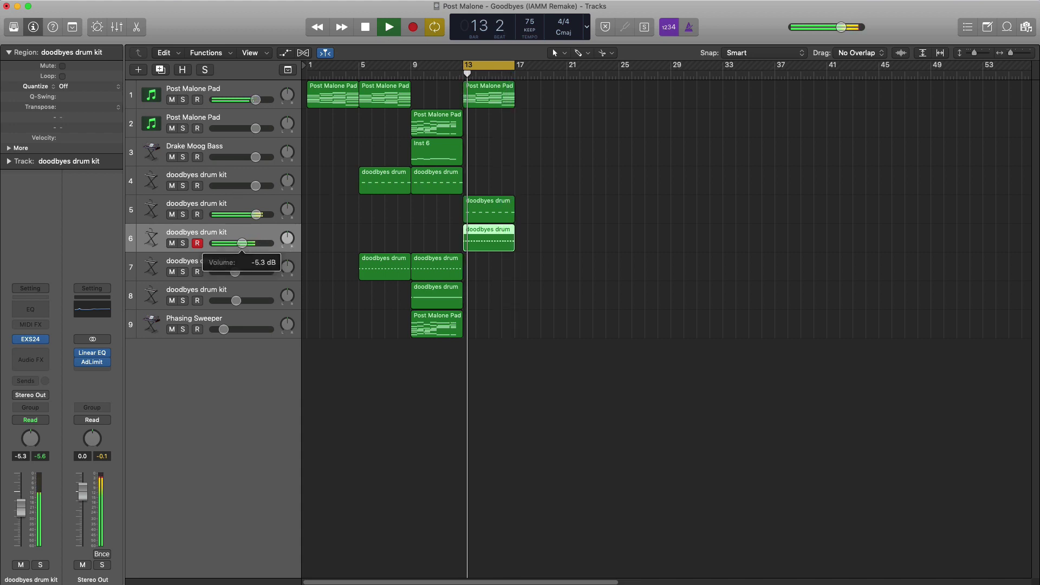
{"action": "key", "text": "space"}
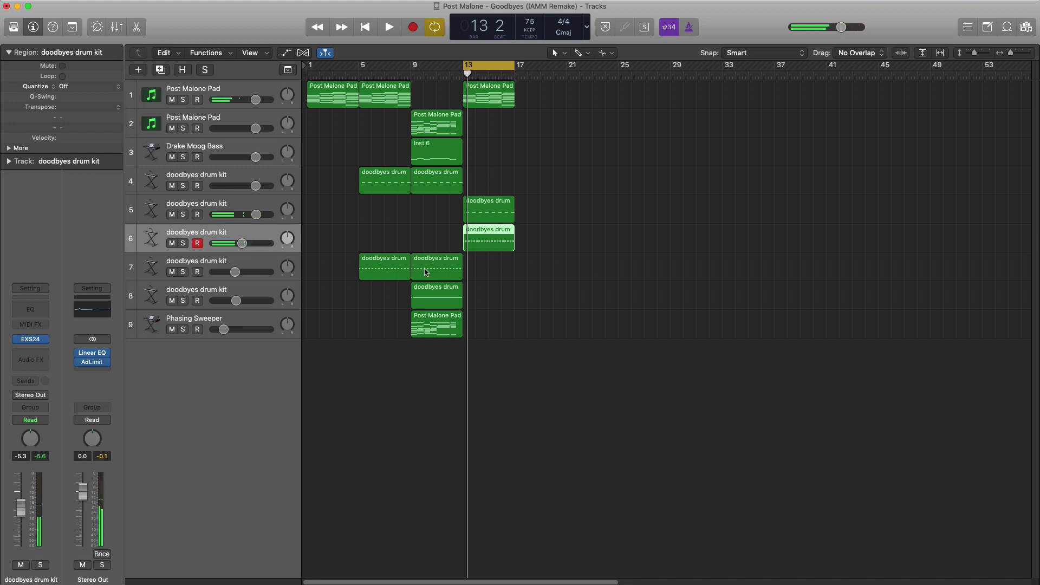
{"action": "left_click_drag", "start_coordinate": [426, 272], "coordinate": [479, 271]}
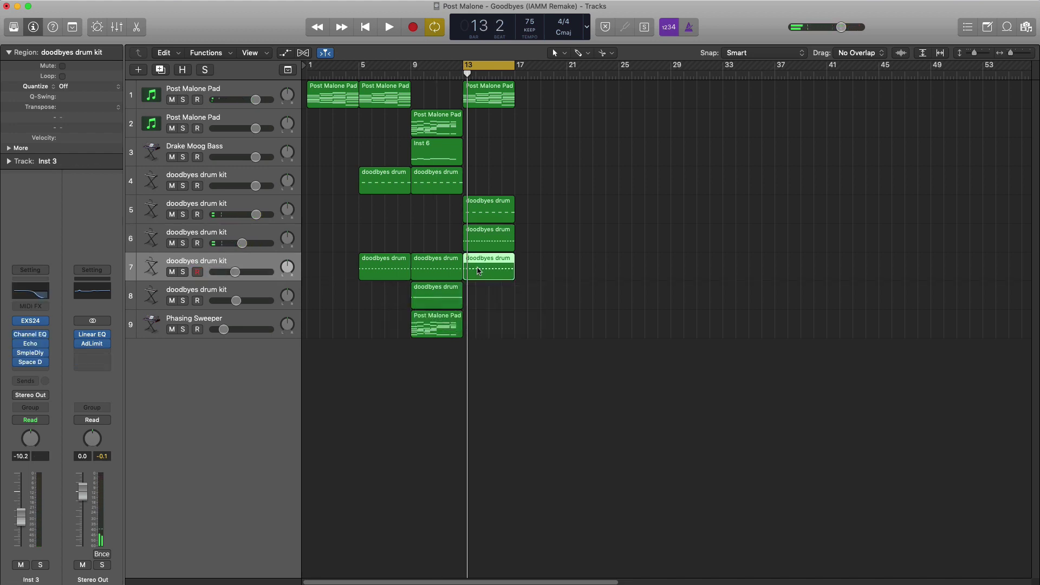
{"action": "double_click", "coordinate": [479, 271]}
{"action": "key", "text": "space"}
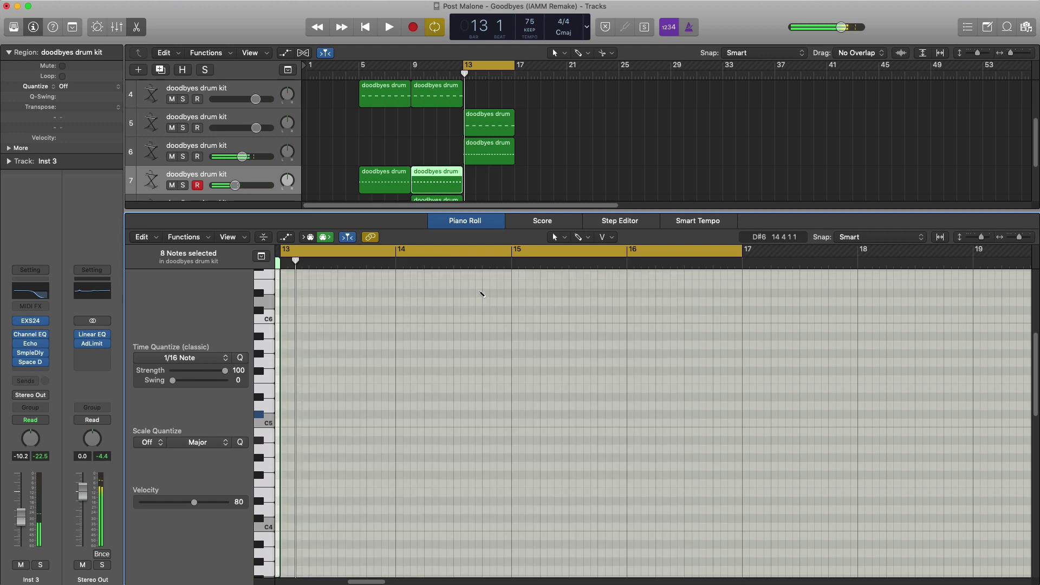
{"action": "key", "text": "e"}
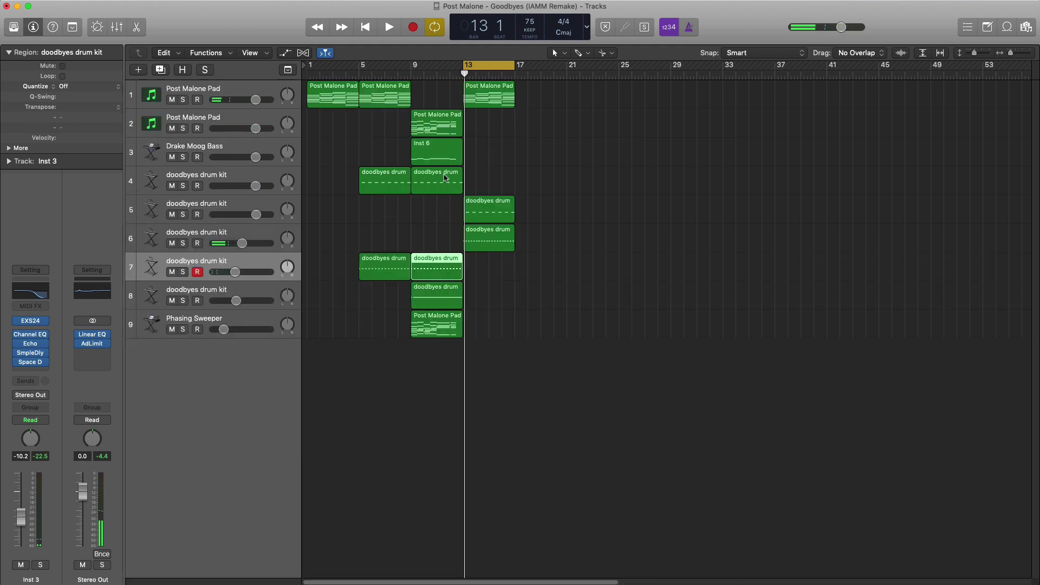
Copy the eighth track's drum region from bar 9 to bar 13, play it, and open the copy in the piano roll.
{"action": "left_click_drag", "start_coordinate": [444, 297], "coordinate": [495, 299]}
{"action": "key", "text": "space"}
{"action": "double_click", "coordinate": [494, 302]}
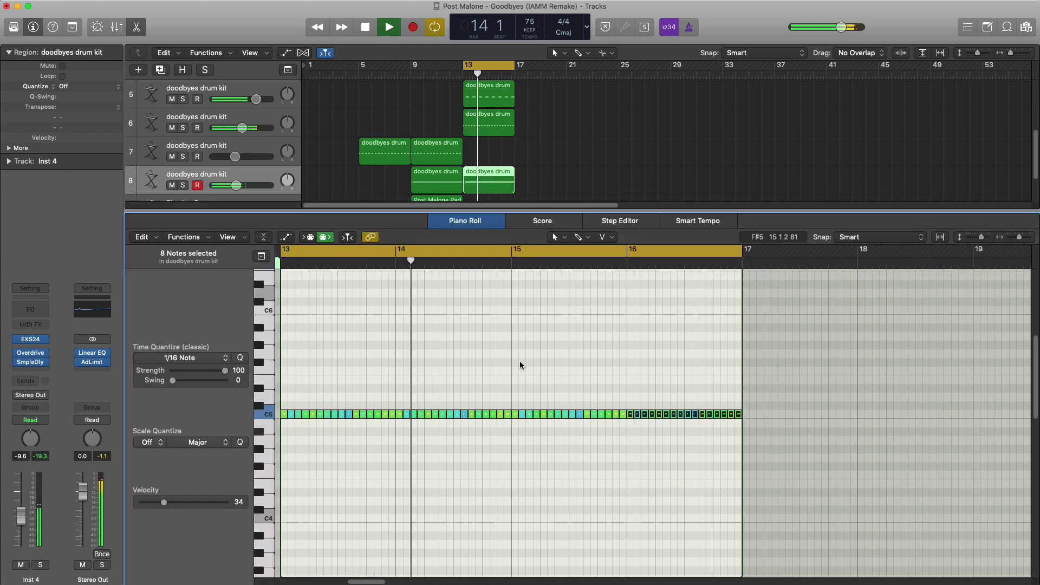
{"action": "key", "text": "space"}
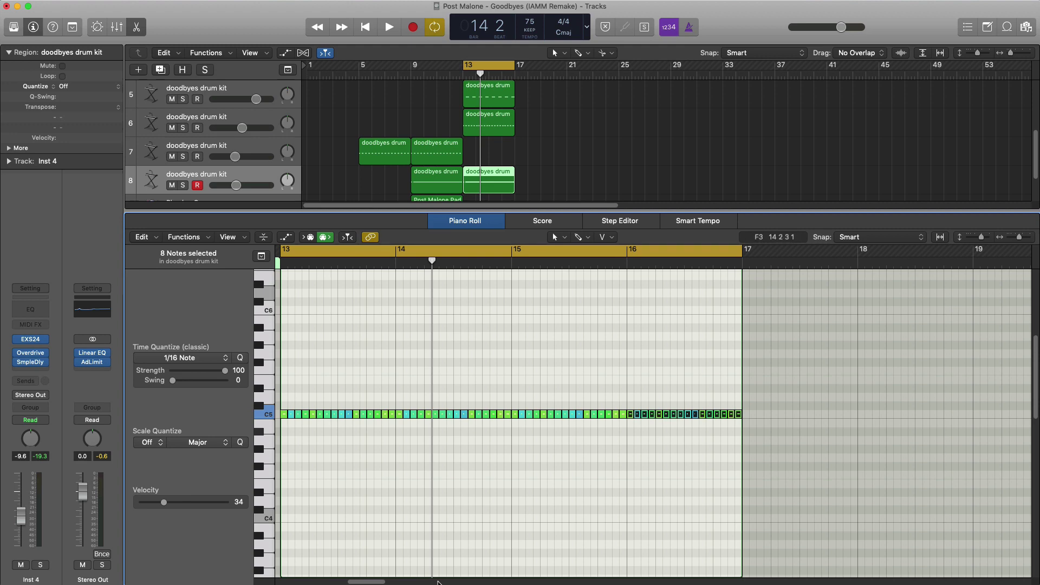
Set the time quantize to 1/128 Triplet and use the Brush tool to replace the C5 note at 13 3 2 with a rapid note roll.
{"action": "scroll", "coordinate": [387, 388], "scroll_direction": "up", "scroll_amount": 3}
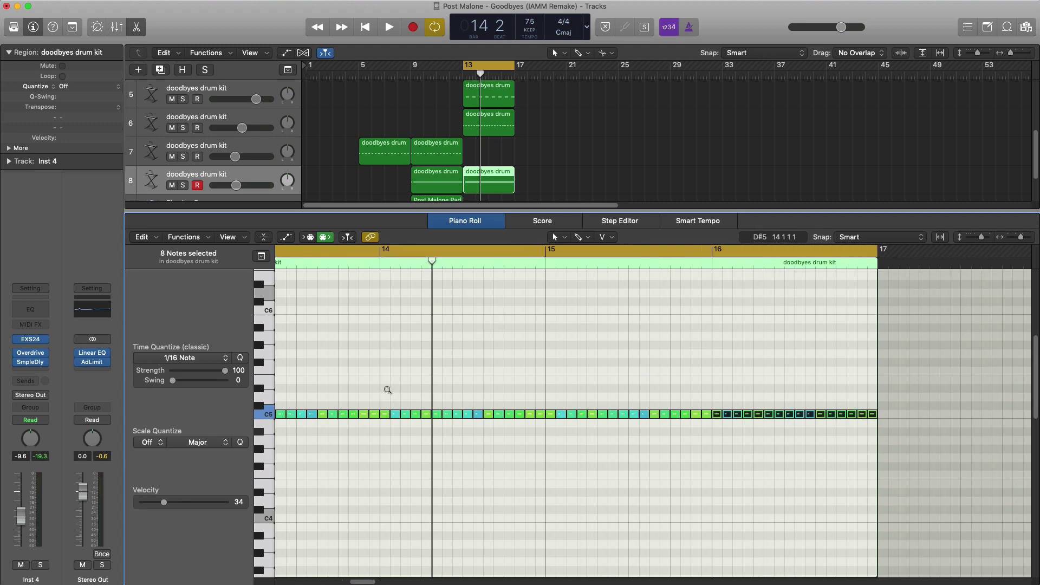
{"action": "scroll", "coordinate": [387, 387], "scroll_direction": "left", "scroll_amount": 5}
{"action": "scroll", "coordinate": [386, 390], "scroll_direction": "right", "scroll_amount": 2}
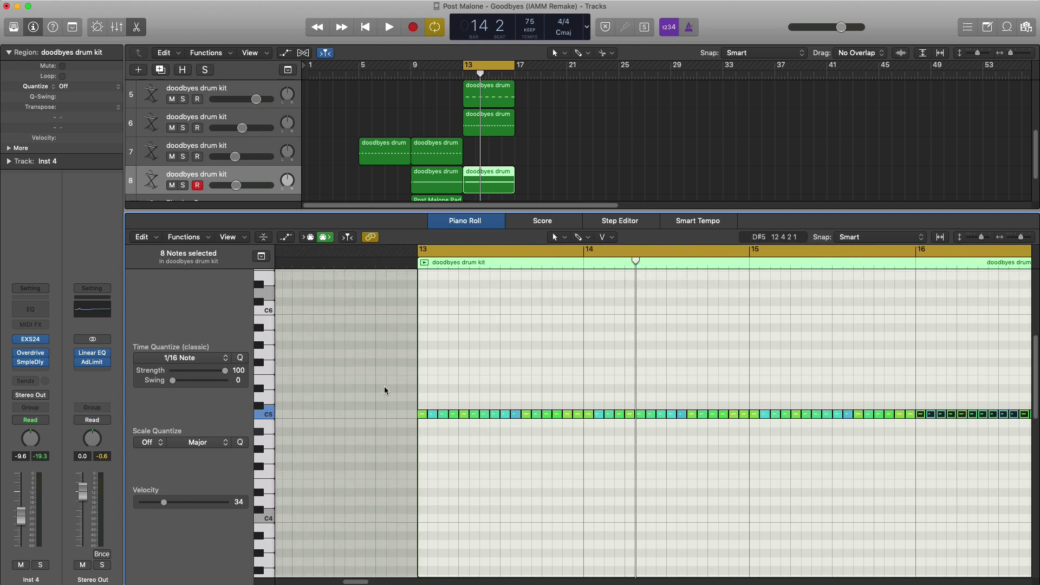
{"action": "left_click", "coordinate": [179, 359]}
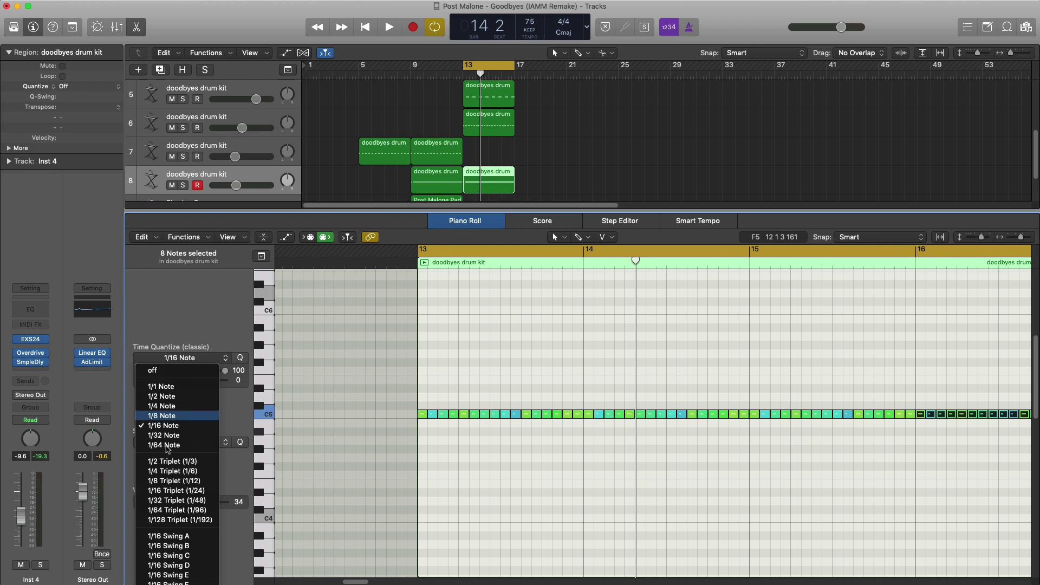
{"action": "left_click", "coordinate": [170, 520]}
{"action": "left_click", "coordinate": [581, 237]}
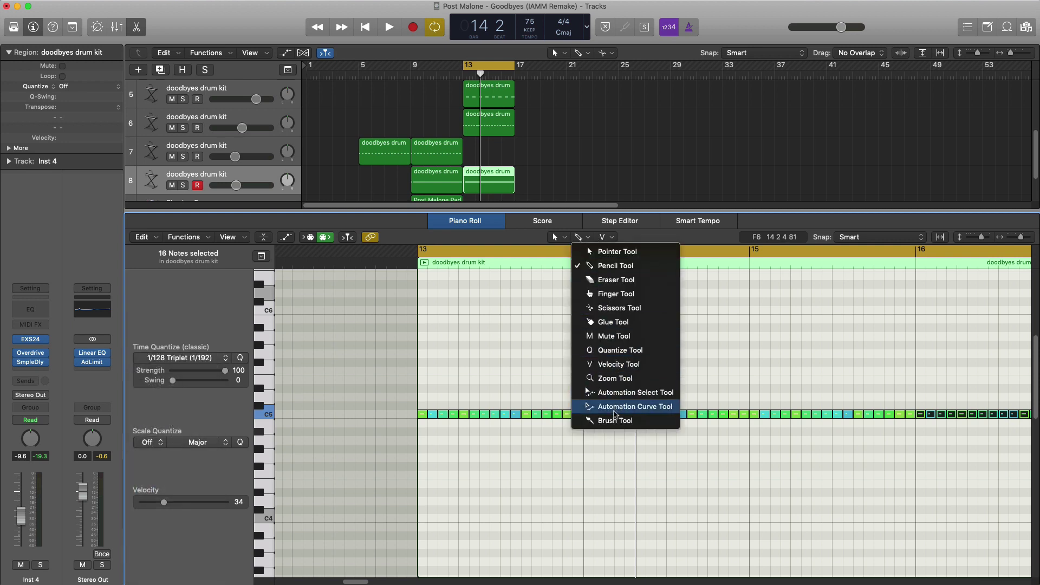
{"action": "left_click", "coordinate": [615, 420]}
{"action": "left_click", "coordinate": [420, 414]}
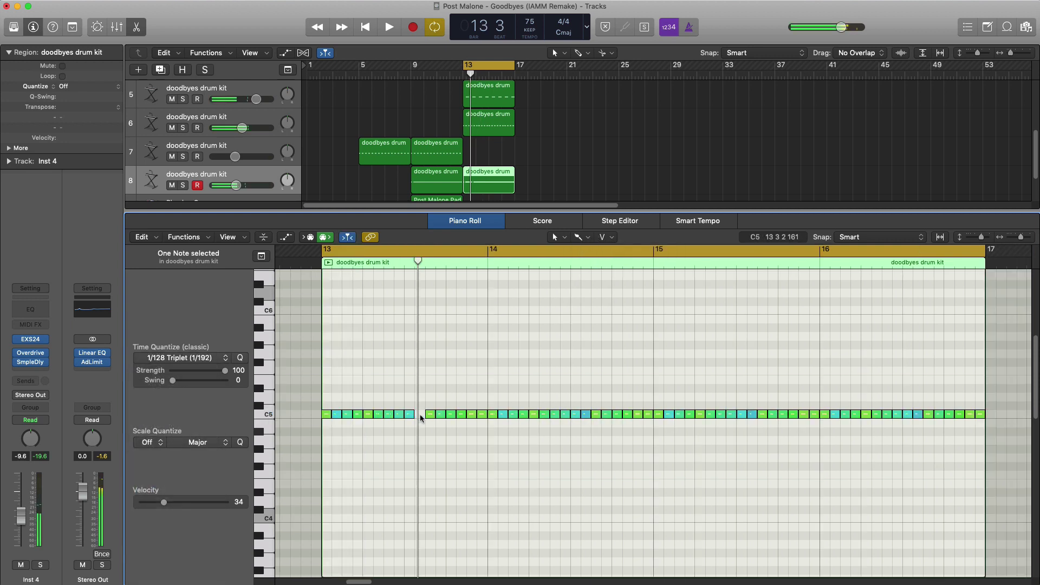
{"action": "scroll", "coordinate": [420, 416], "scroll_direction": "up", "scroll_amount": 5}
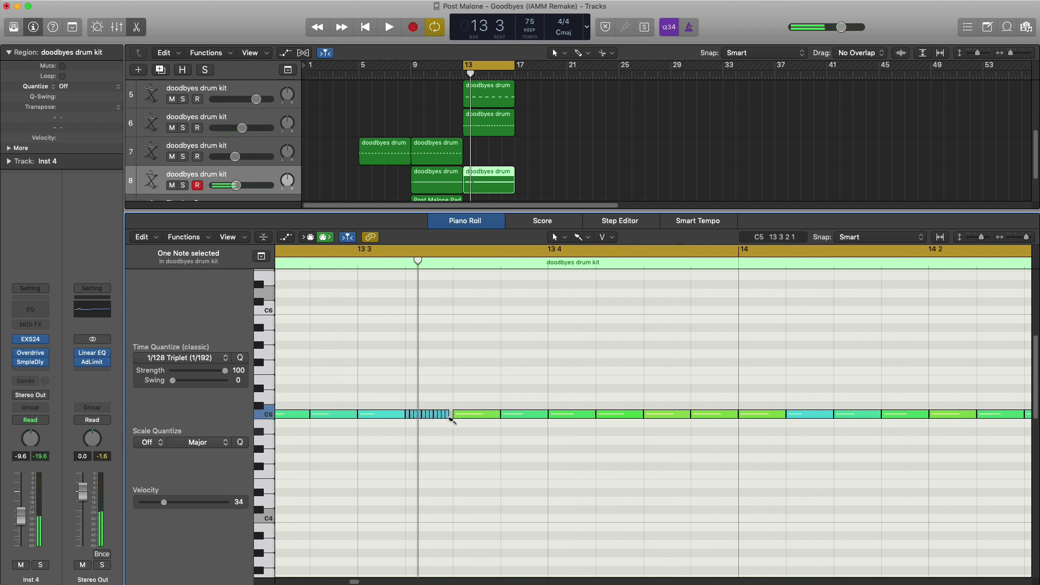
{"action": "scroll", "coordinate": [496, 447], "scroll_direction": "down", "scroll_amount": 5}
{"action": "key", "text": "space"}
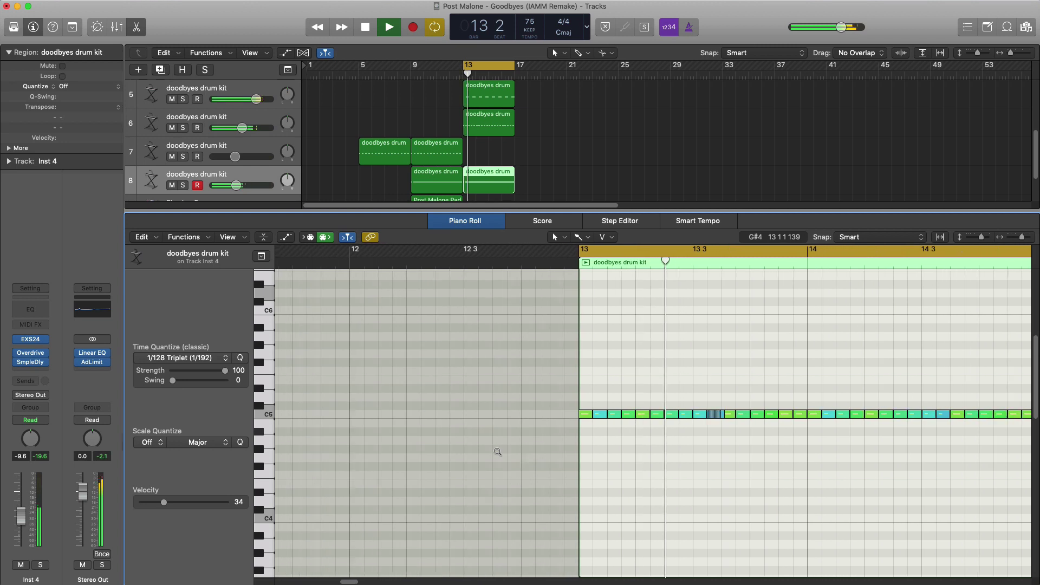
Replace the plain C5 notes in bars 14 to 16 with repeats of bar 13's hi-hat pattern, including its note roll.
{"action": "scroll", "coordinate": [495, 449], "scroll_direction": "down", "scroll_amount": 2}
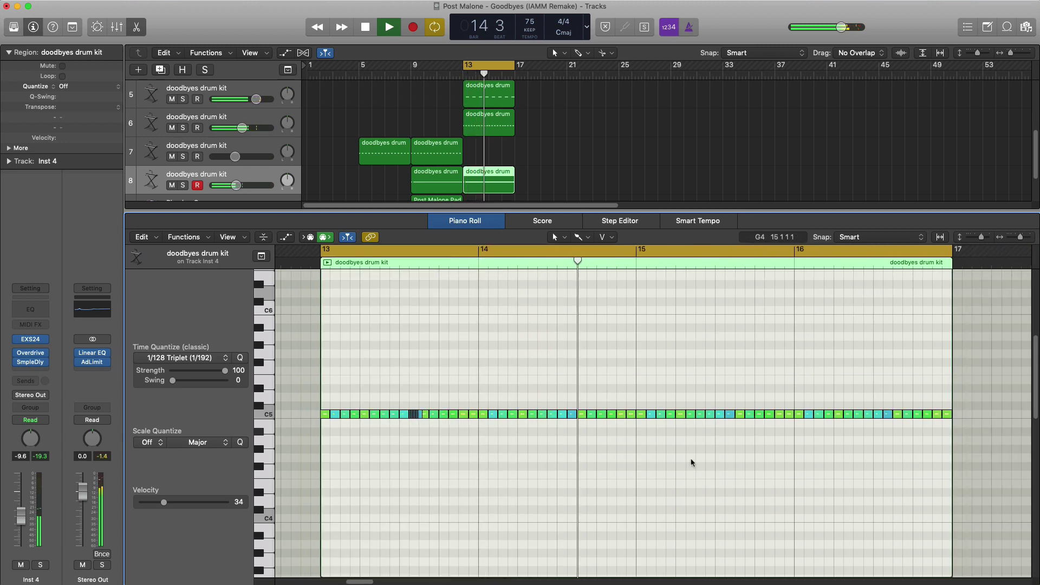
{"action": "key", "text": "space"}
{"action": "left_click_drag", "start_coordinate": [984, 429], "coordinate": [307, 419]}
{"action": "key", "text": "Delete"}
{"action": "key", "text": "super+r"}
{"action": "key", "text": "super+r"}
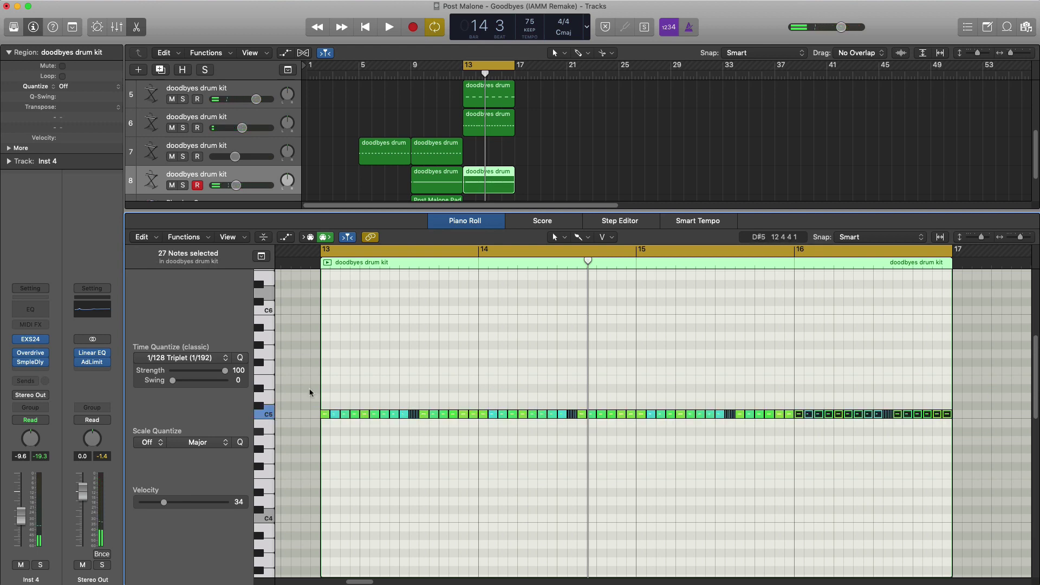
Close the piano roll and set the eighth track's drum kit volume to -9.2 dB during playback.
{"action": "key", "text": "space"}
{"action": "key", "text": "e"}
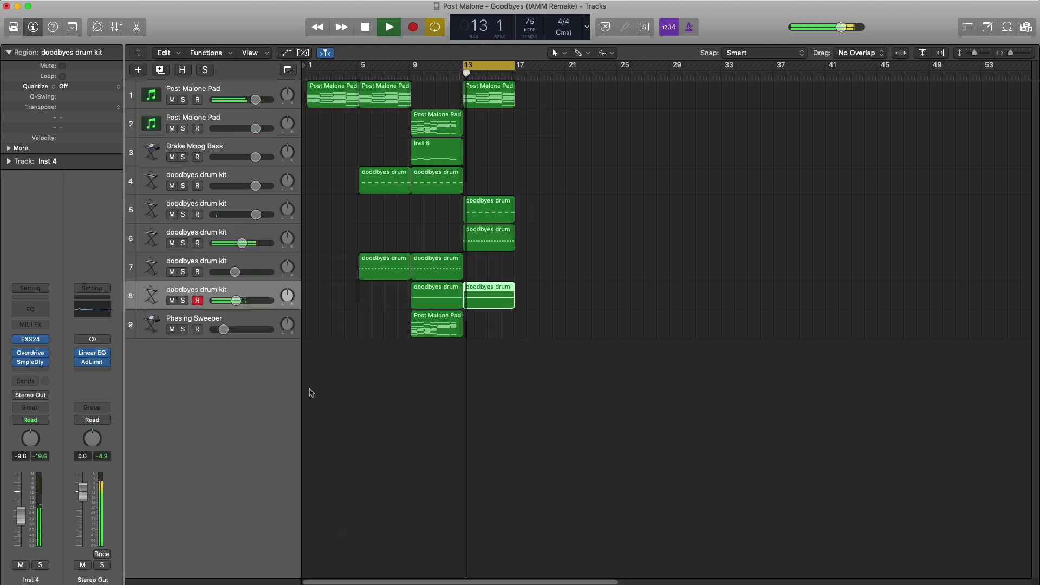
{"action": "left_click_drag", "start_coordinate": [241, 303], "coordinate": [236, 300]}
{"action": "left_click", "coordinate": [239, 301]}
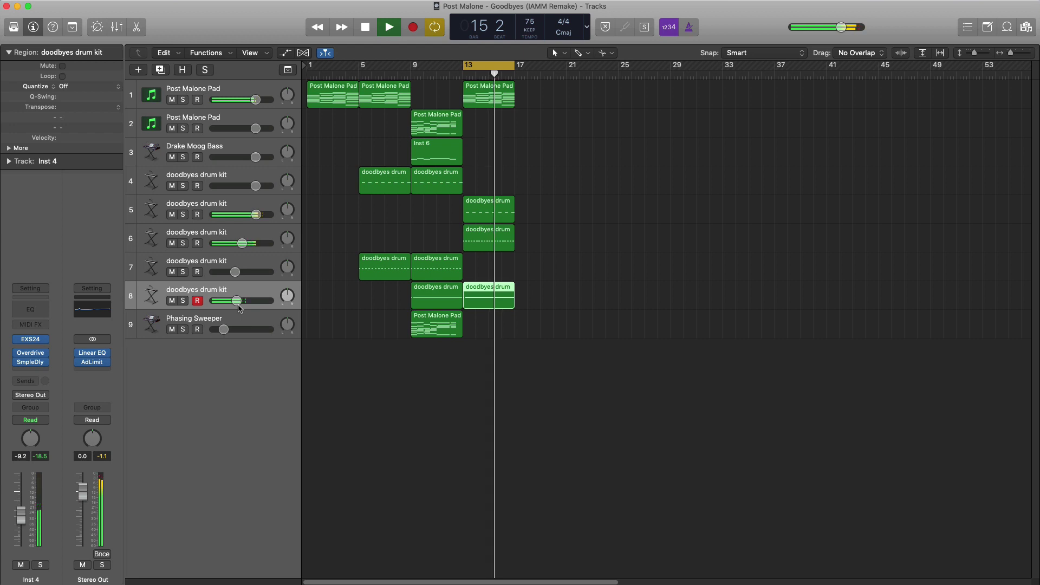
Create a new software instrument track with the ES2 synth and load its 808 preset.
{"action": "left_click", "coordinate": [138, 71]}
{"action": "key", "text": "Return"}
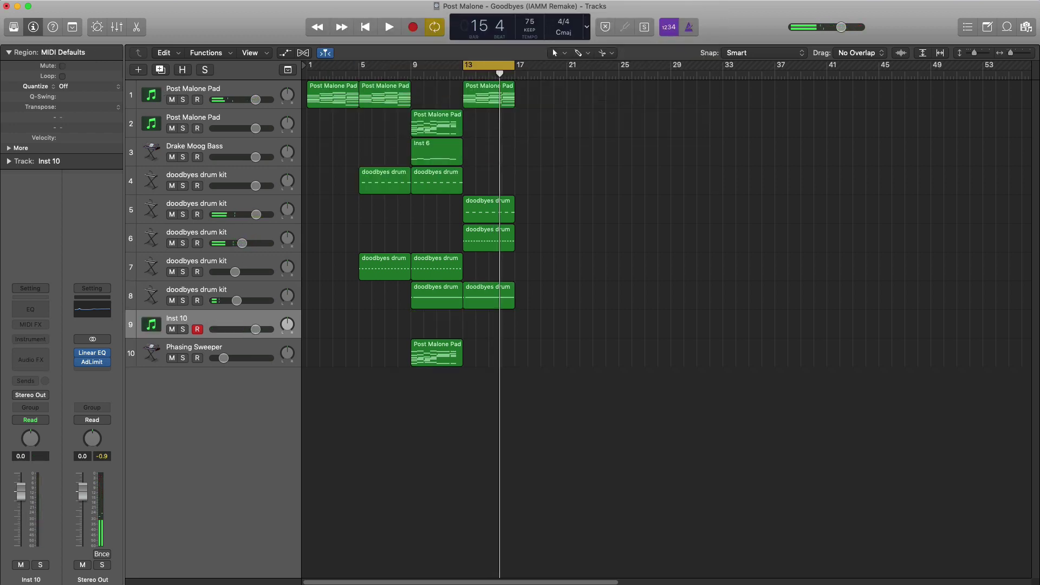
{"action": "left_click", "coordinate": [39, 343]}
{"action": "key", "text": "Escape"}
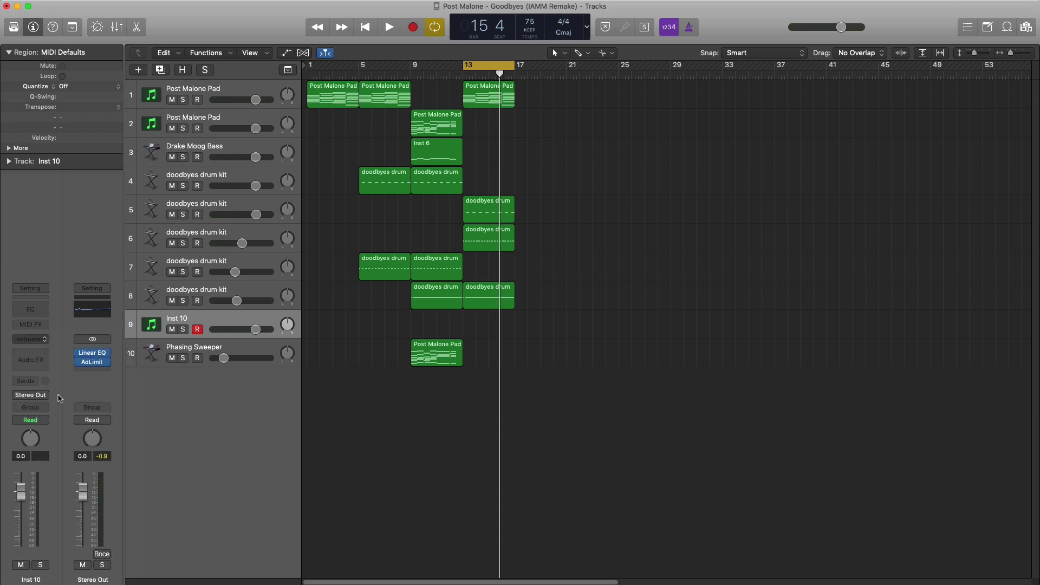
{"action": "left_click", "coordinate": [107, 30]}
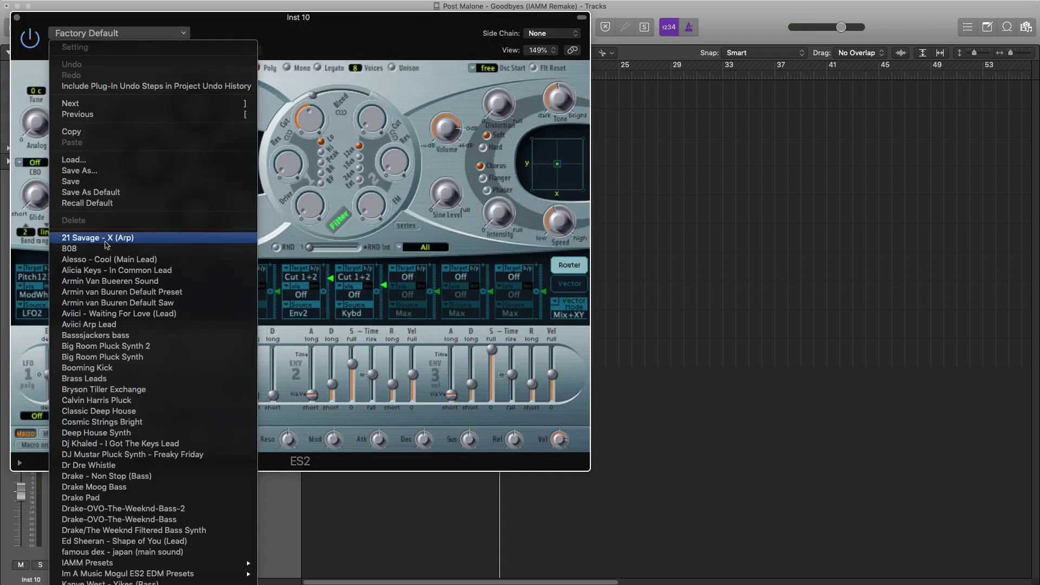
{"action": "left_click", "coordinate": [108, 249]}
{"action": "left_click", "coordinate": [16, 17]}
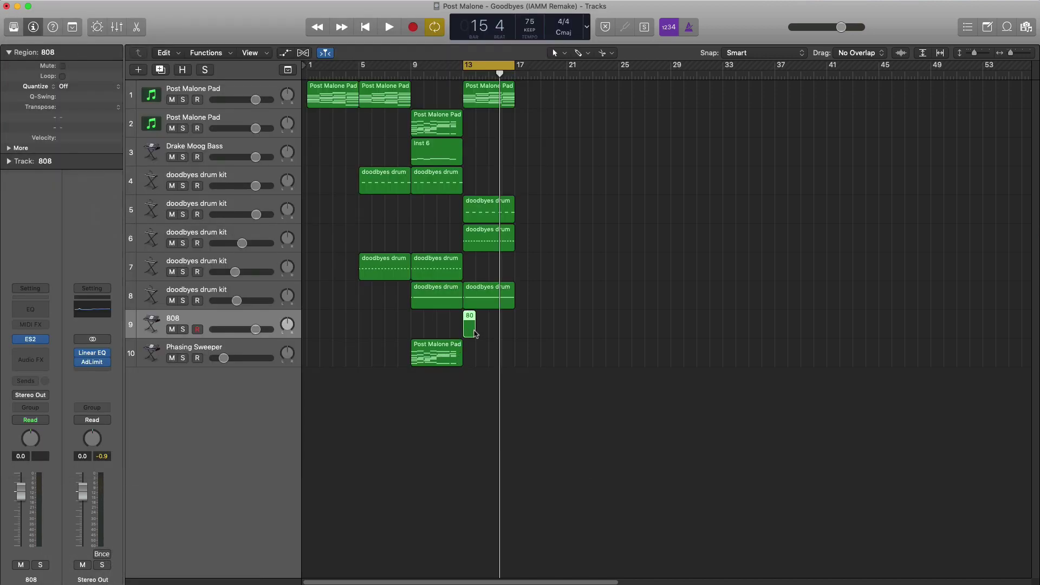
Extend the 808 region across bars 13 to 16, open it for note editing with the Pencil tool, and set time quantize to 1/8 Note.
{"action": "left_click_drag", "start_coordinate": [475, 333], "coordinate": [513, 335]}
{"action": "double_click", "coordinate": [497, 320]}
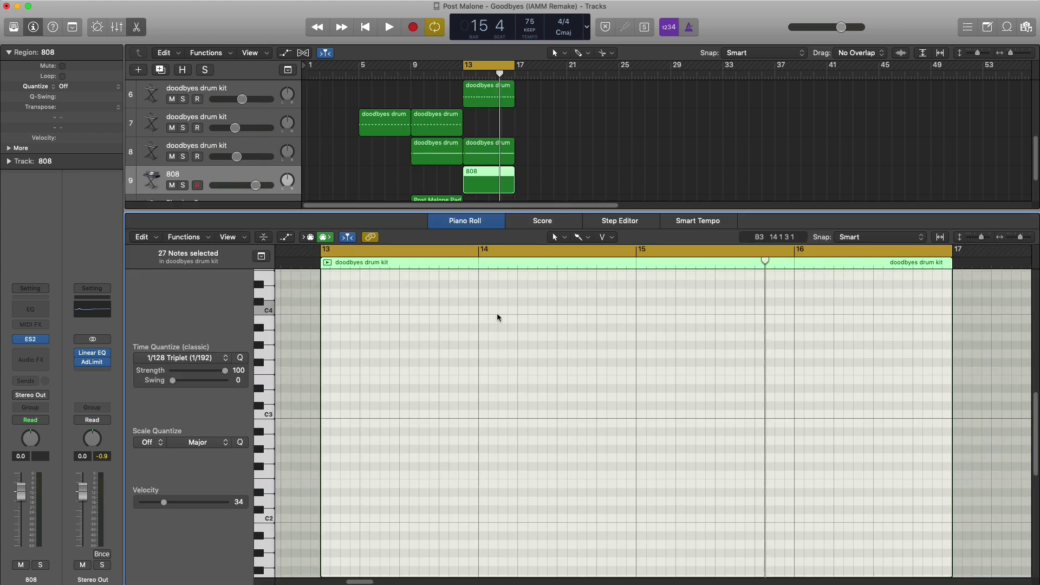
{"action": "left_click", "coordinate": [577, 237]}
{"action": "left_click", "coordinate": [601, 265]}
{"action": "left_click", "coordinate": [184, 357]}
{"action": "left_click", "coordinate": [187, 416]}
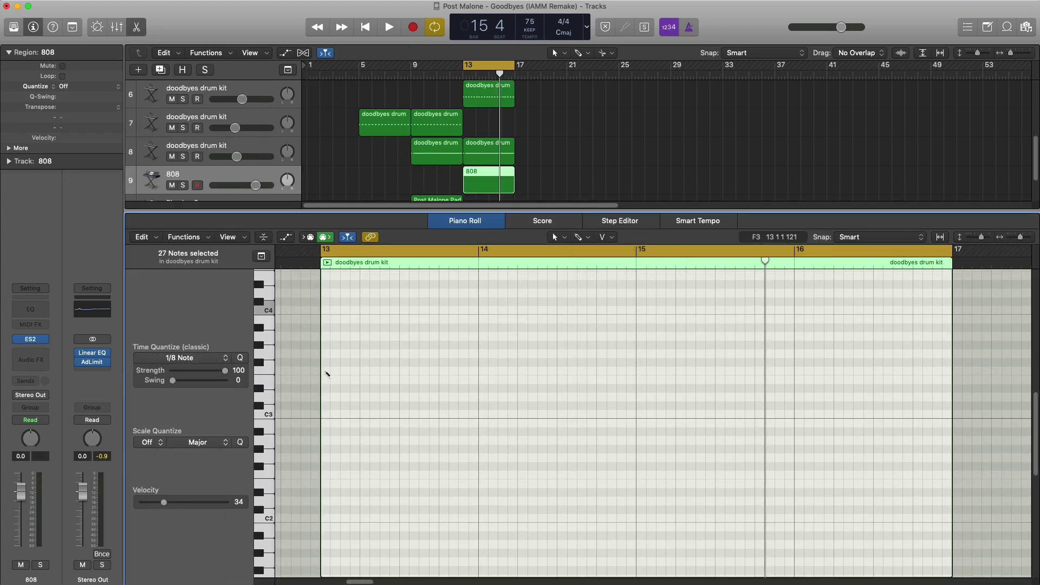
Add a short F3 note at the start of bar 13 and transpose it down three octaves to F0.
{"action": "left_click", "coordinate": [326, 372]}
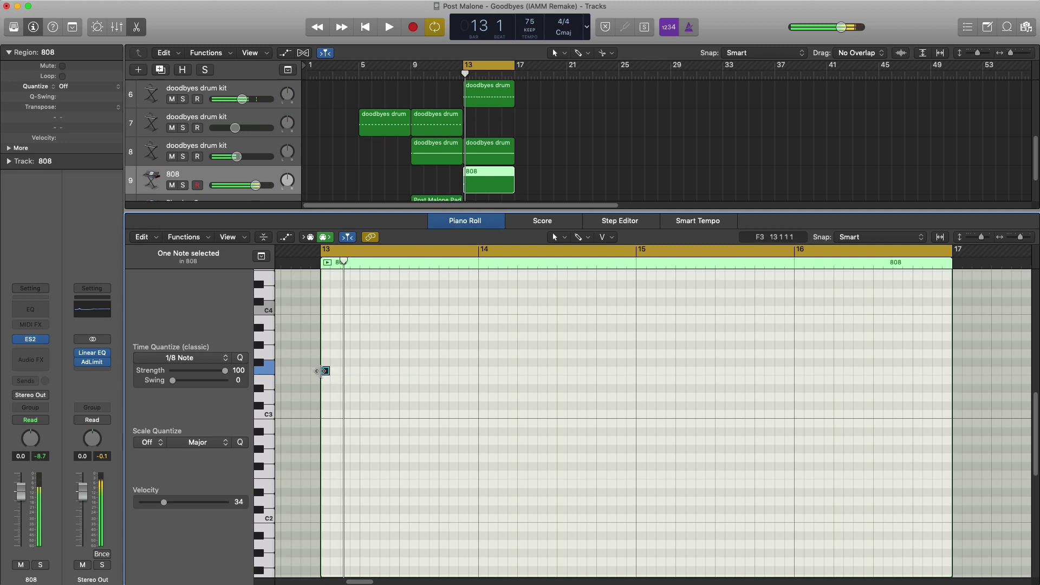
{"action": "key", "text": "alt+shift+Down"}
{"action": "key", "text": "alt+shift+Down"}
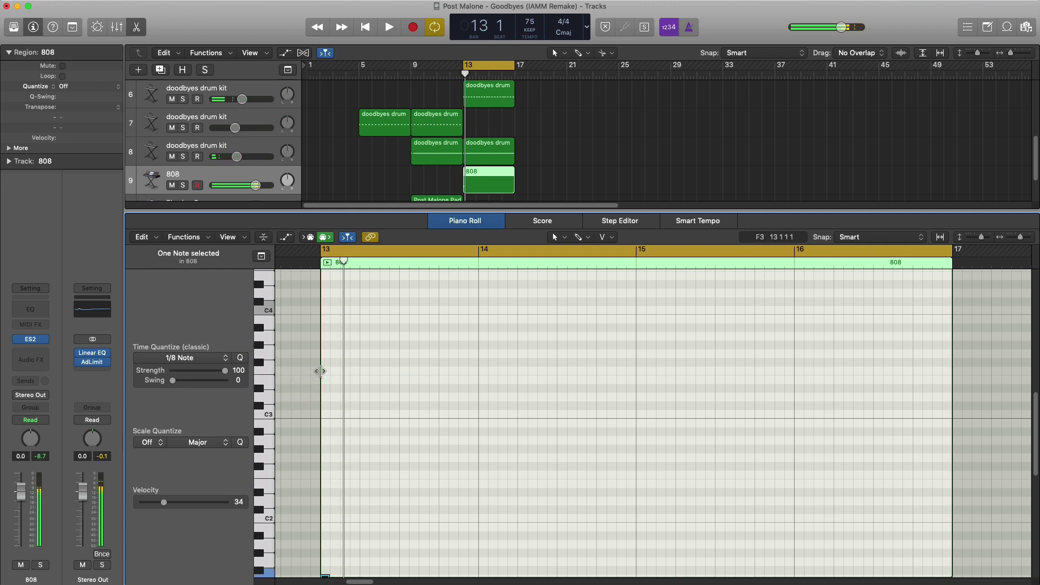
{"action": "scroll", "coordinate": [373, 376], "scroll_direction": "down", "scroll_amount": 5}
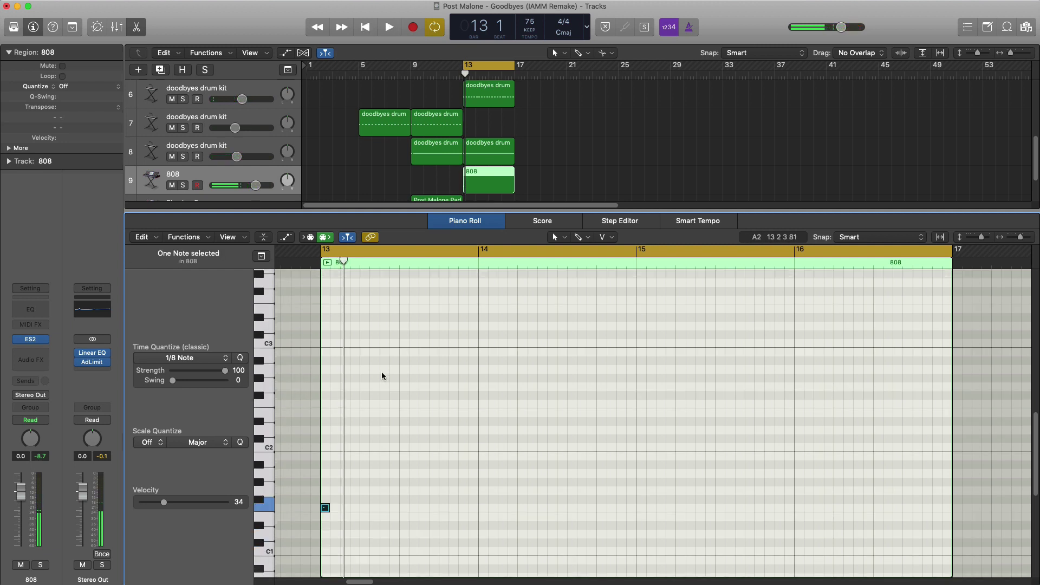
{"action": "key", "text": "alt+shift+Down"}
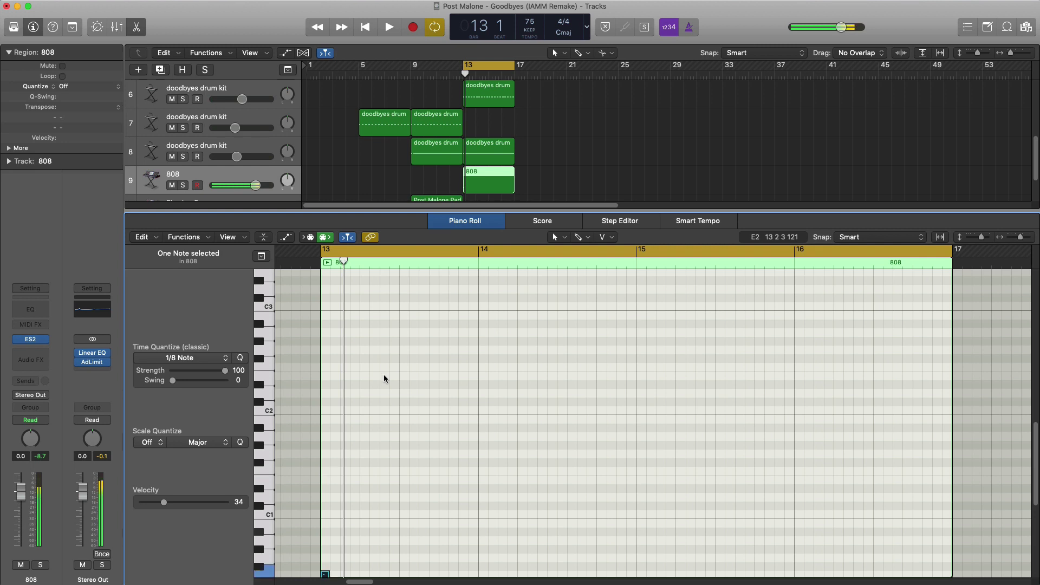
{"action": "key", "text": "space"}
{"action": "scroll", "coordinate": [434, 333], "scroll_direction": "down", "scroll_amount": 4}
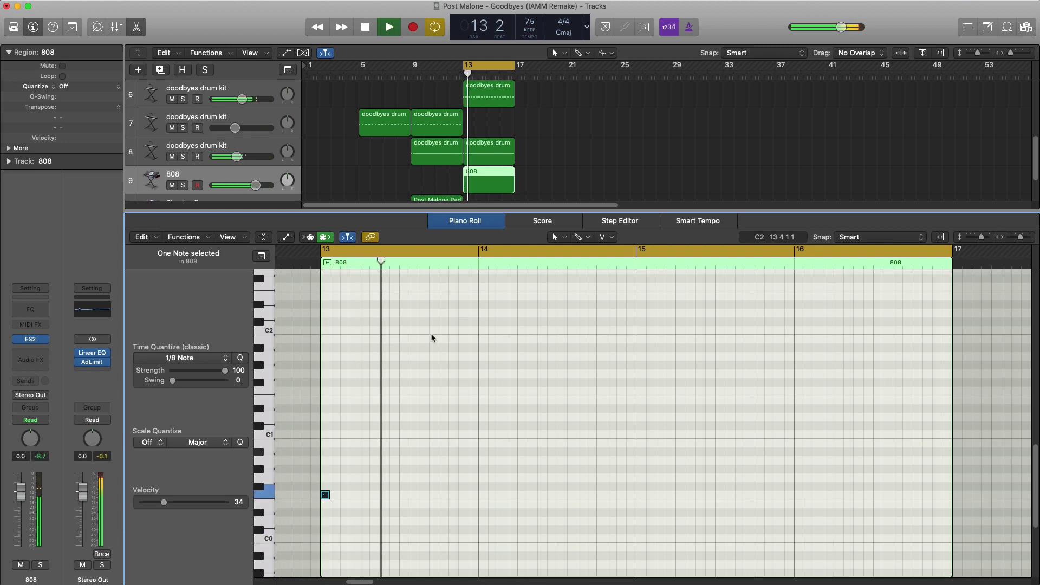
{"action": "scroll", "coordinate": [431, 337], "scroll_direction": "down", "scroll_amount": 2}
Set the F0 note's velocity to 86 and play it with the drums.
{"action": "key", "text": "space"}
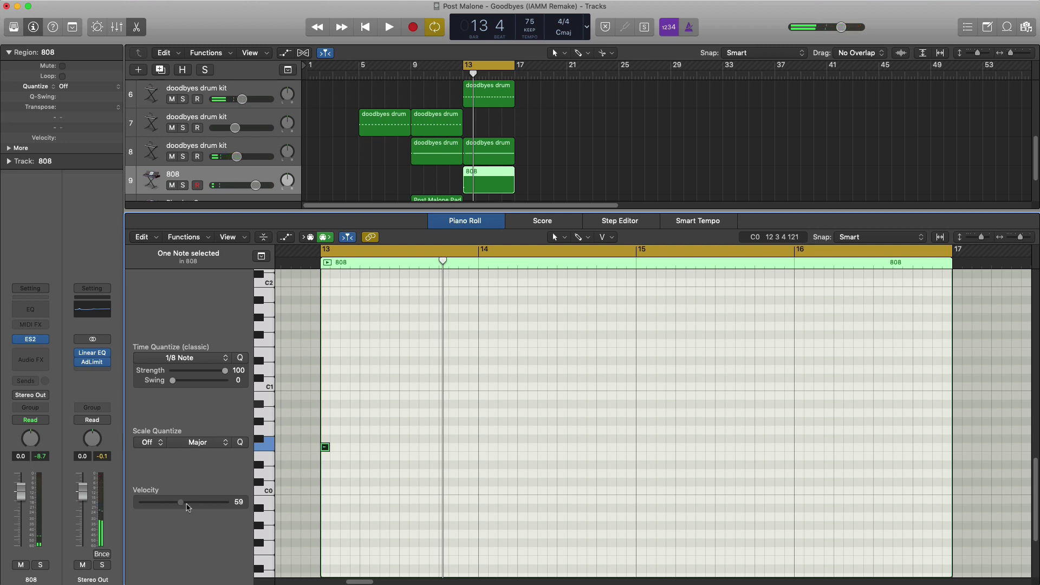
{"action": "key", "text": "space"}
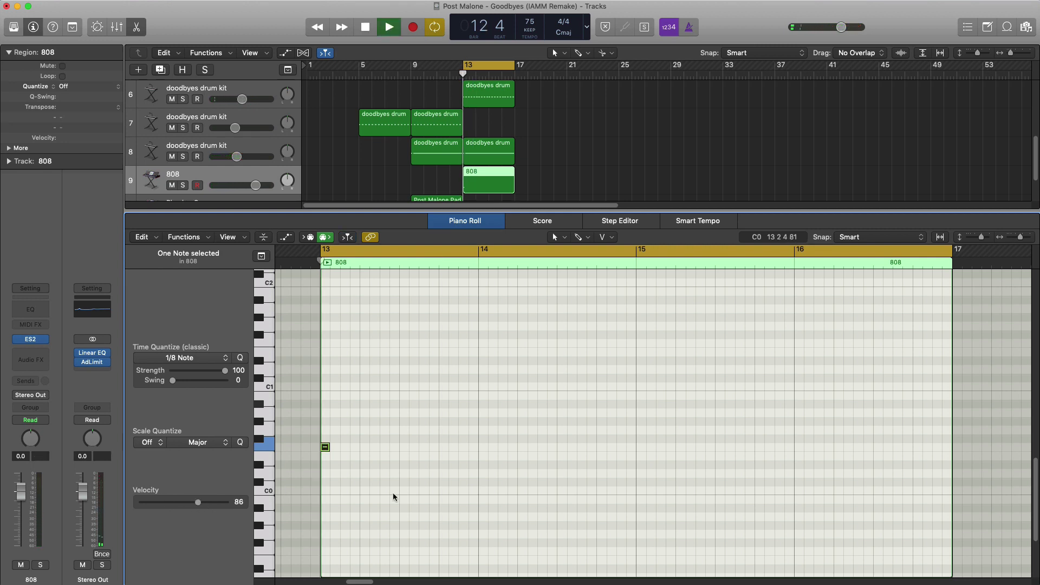
{"action": "key", "text": "space"}
{"action": "key", "text": "space"}
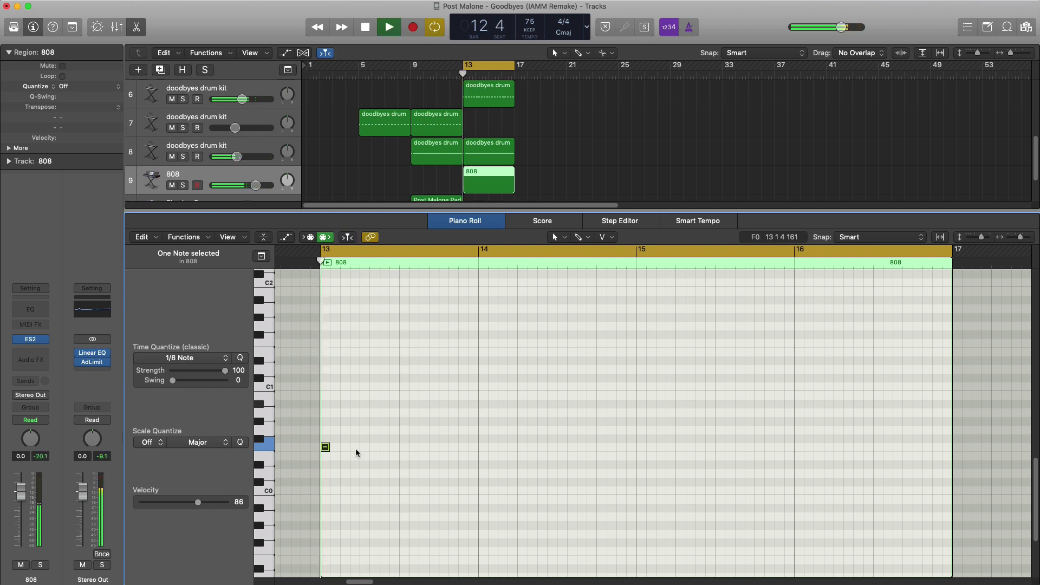
{"action": "key", "text": "space"}
Add F0 notes at 13 1 4, 13 2 3, 13 3 3 and 13 4 2, checking the bass rhythm during playback.
{"action": "left_click", "coordinate": [345, 447], "text": "super"}
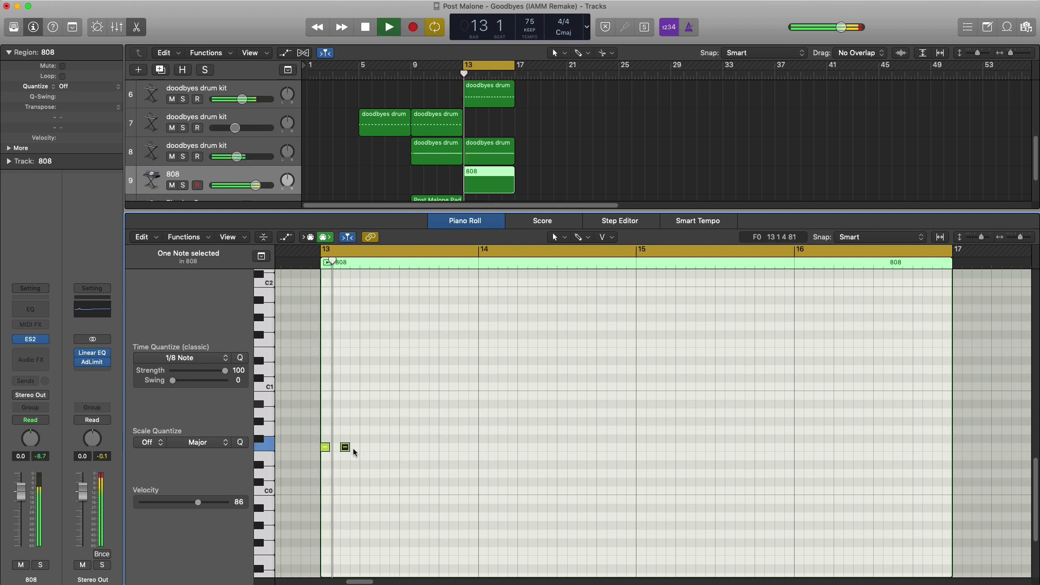
{"action": "left_click_drag", "start_coordinate": [347, 447], "coordinate": [354, 448]}
{"action": "key", "text": "space"}
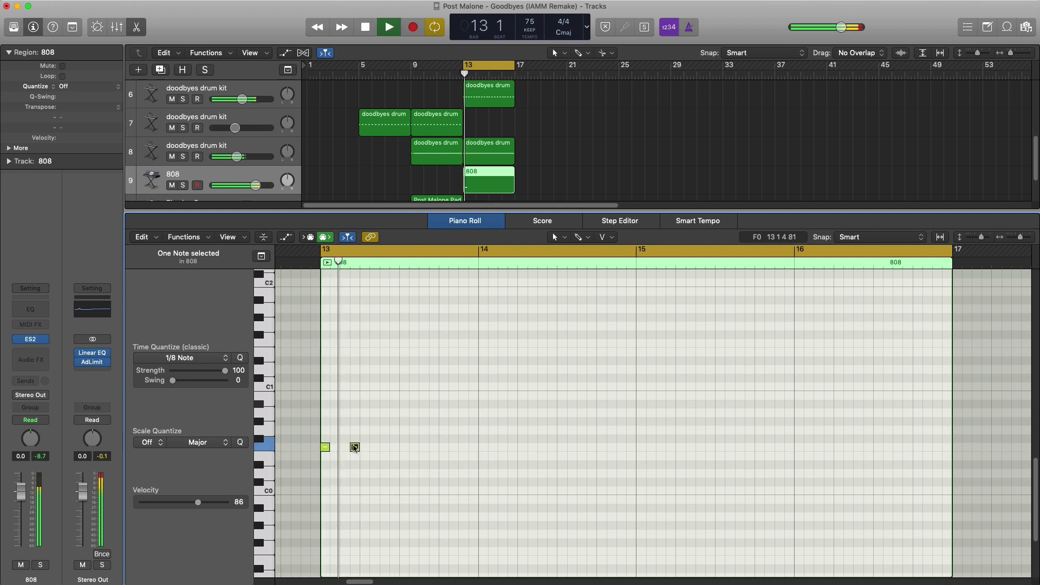
{"action": "left_click", "coordinate": [384, 447], "text": "super"}
{"action": "key", "text": "space"}
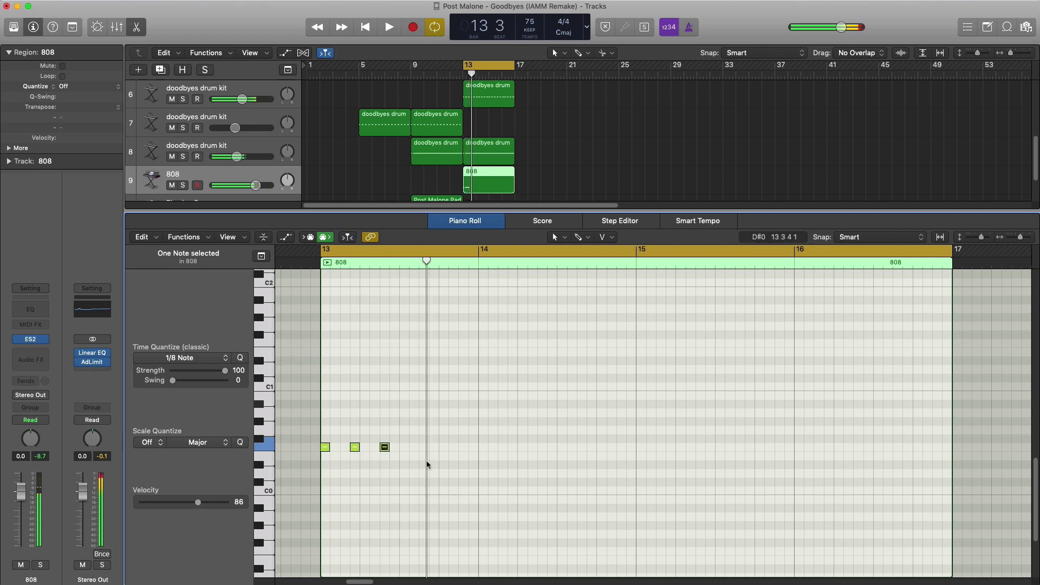
{"action": "left_click", "coordinate": [424, 448], "text": "super"}
{"action": "key", "text": "space"}
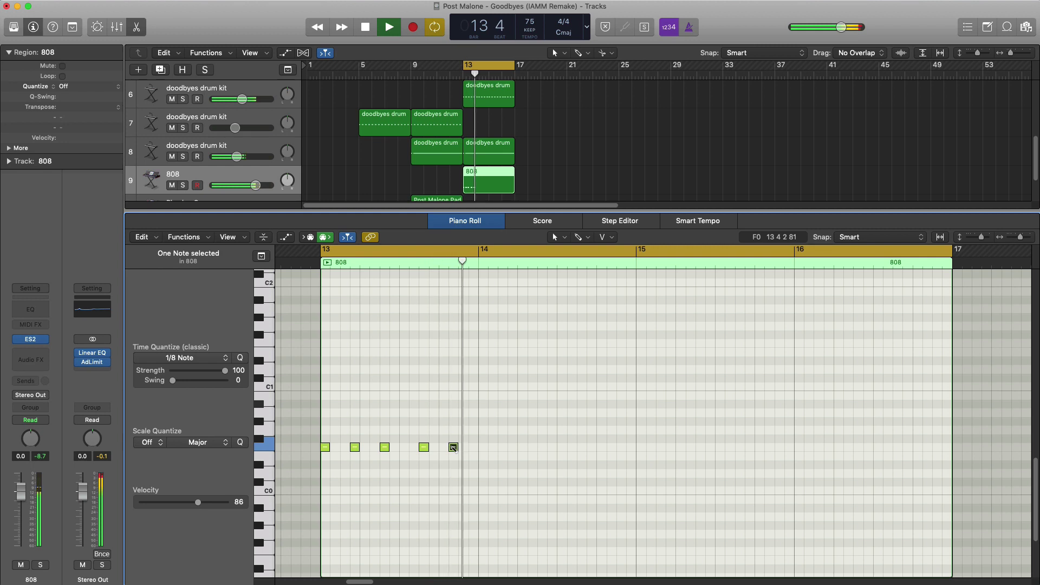
{"action": "key", "text": "space"}
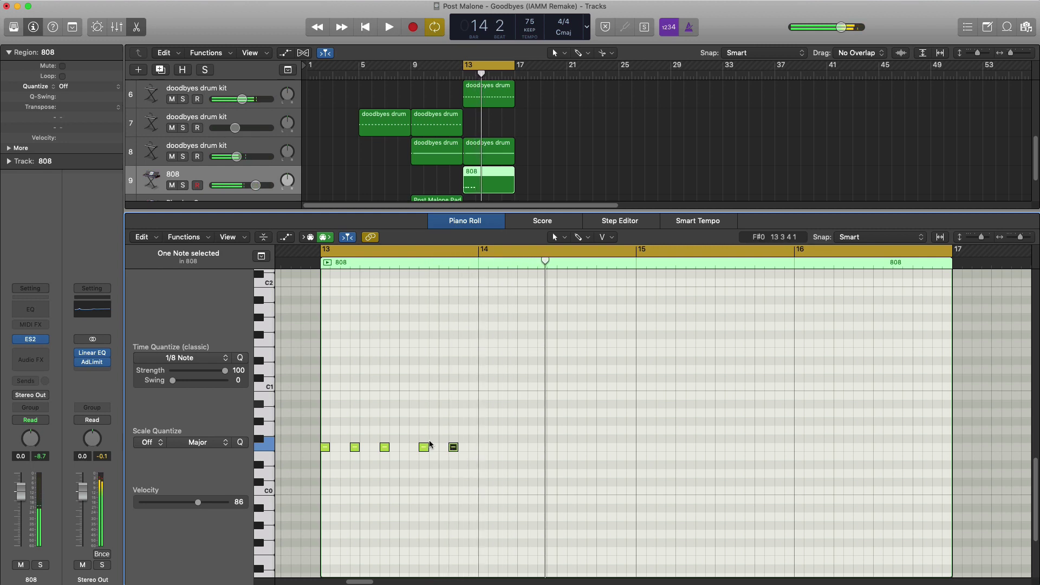
Copy bar 13's five 808 notes to bar 14 at A0 and add an extra A0 note at 14 4 3.
{"action": "left_click_drag", "start_coordinate": [504, 470], "coordinate": [485, 417]}
{"action": "key", "text": "space"}
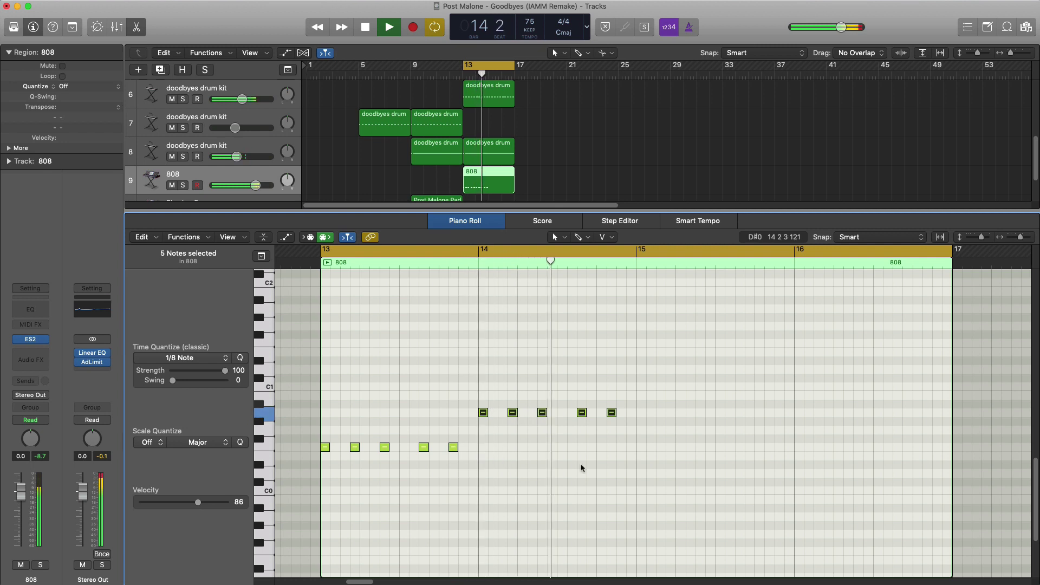
{"action": "key", "text": "space"}
{"action": "left_click", "coordinate": [621, 412], "text": "super"}
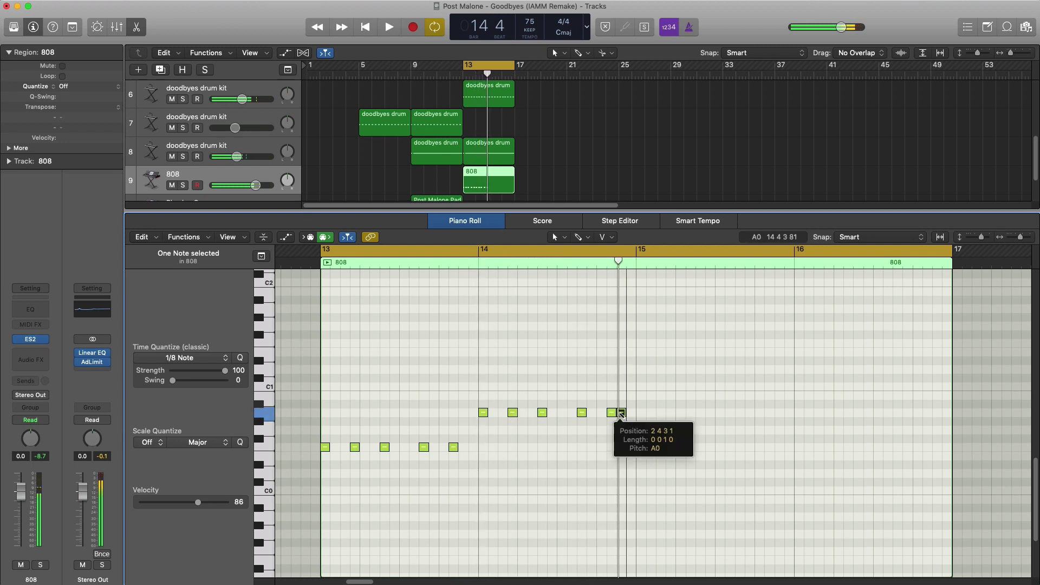
Copy bar 13's five 808 notes to bar 15 at D1 and bar 14's six notes to bar 16 at A#0.
{"action": "left_click_drag", "start_coordinate": [631, 434], "coordinate": [479, 412]}
{"action": "left_click_drag", "start_coordinate": [349, 454], "coordinate": [640, 369]}
{"action": "key", "text": "space"}
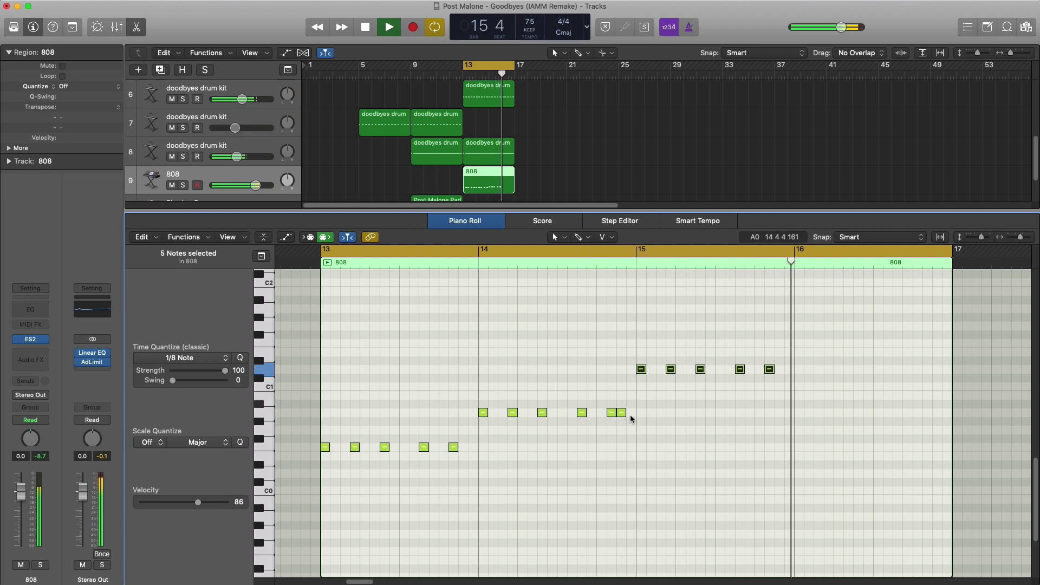
{"action": "key", "text": "space"}
{"action": "left_click_drag", "start_coordinate": [635, 413], "coordinate": [796, 406]}
{"action": "key", "text": "space"}
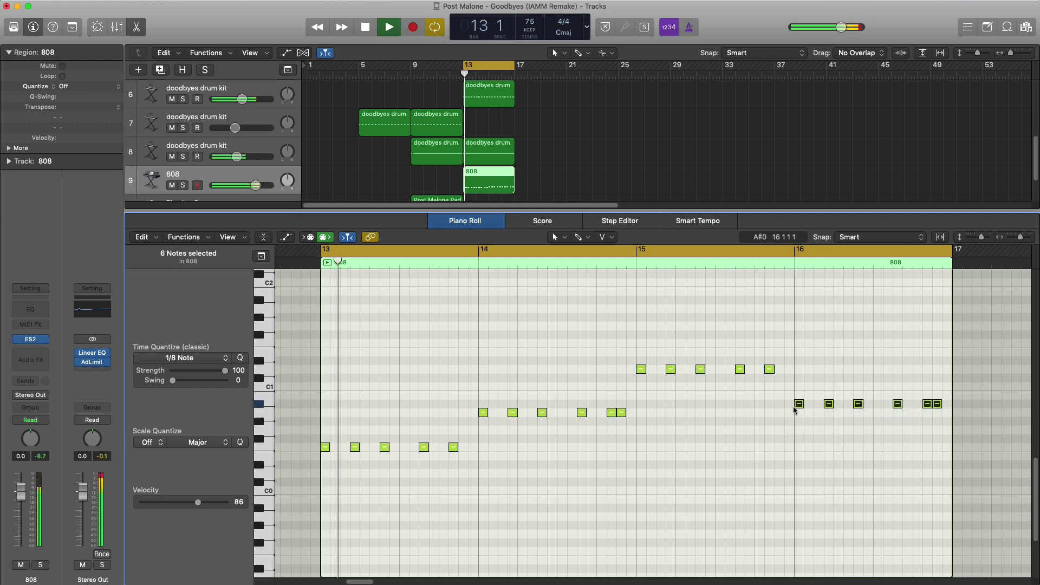
Solo the 808 and reshape its ES2 sound with minimum envelope 3 sustain, longer decay, filter blend toward filter 1, and more drive, distortion and sine level.
{"action": "left_click", "coordinate": [34, 341]}
{"action": "left_click_drag", "start_coordinate": [315, 35], "coordinate": [488, 45]}
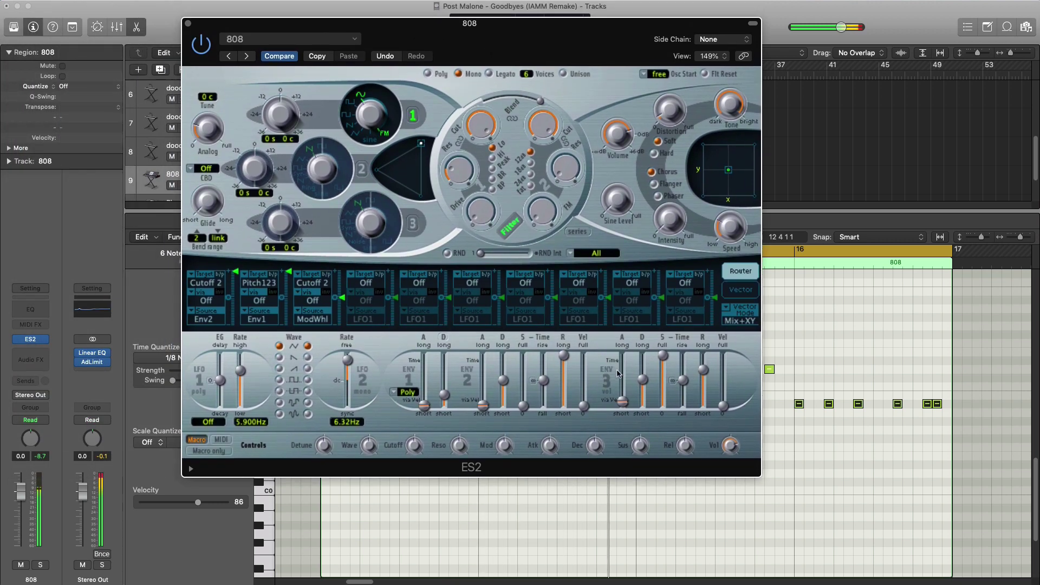
{"action": "left_click_drag", "start_coordinate": [521, 23], "coordinate": [619, 81]}
{"action": "key", "text": "s"}
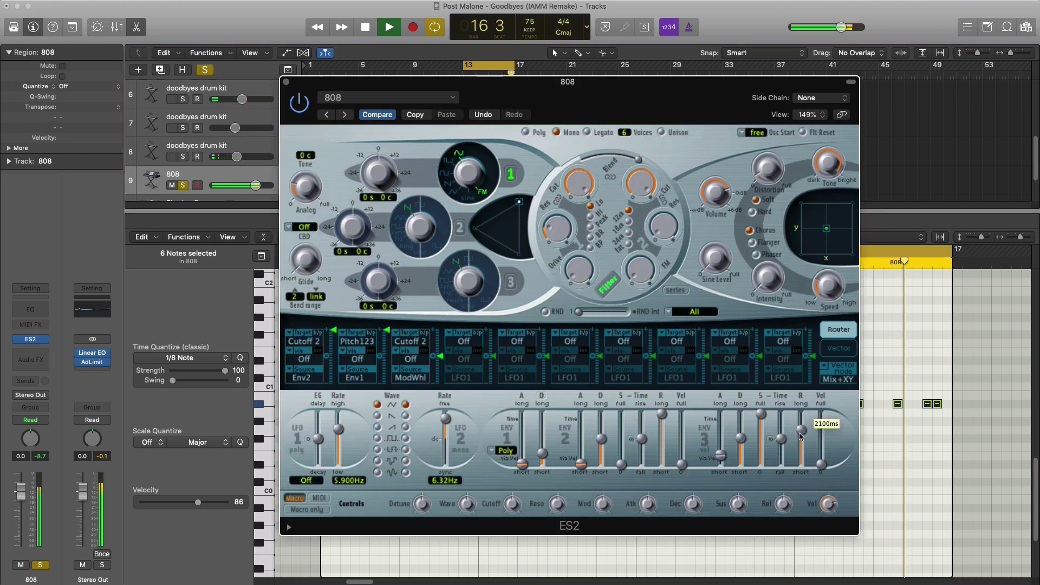
{"action": "left_click_drag", "start_coordinate": [801, 429], "coordinate": [758, 543]}
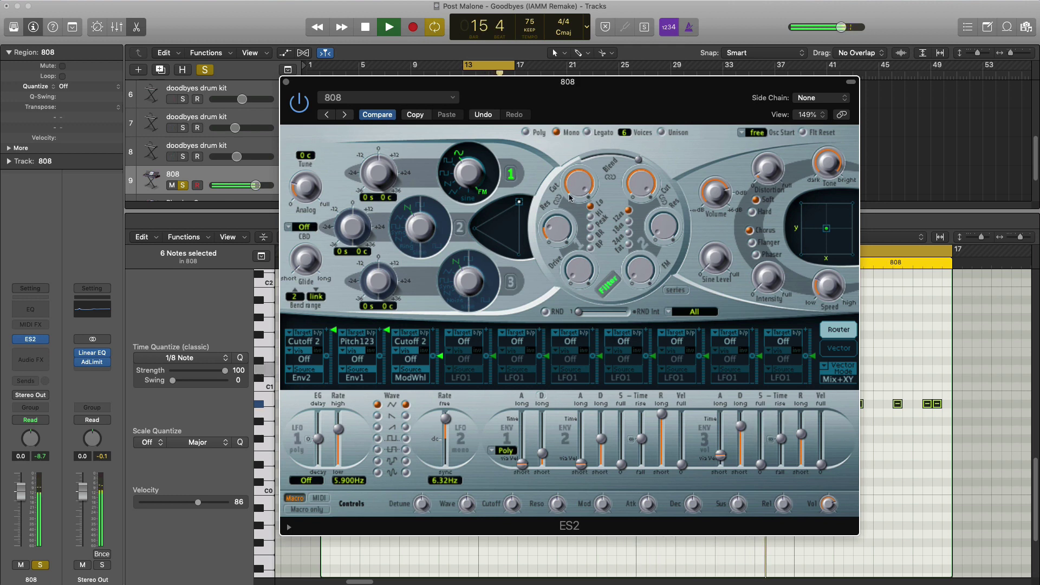
{"action": "left_click_drag", "start_coordinate": [628, 164], "coordinate": [583, 271]}
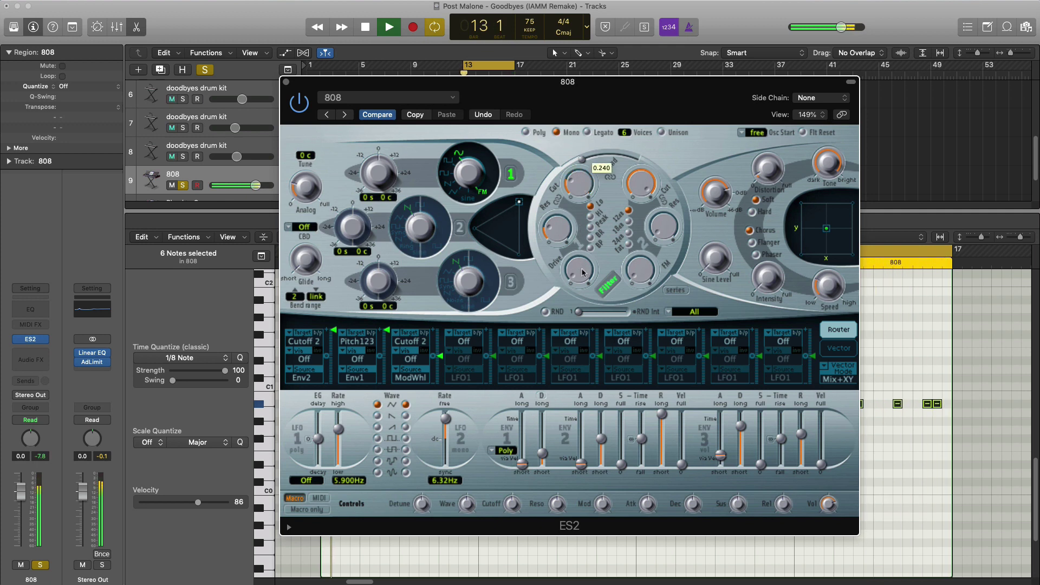
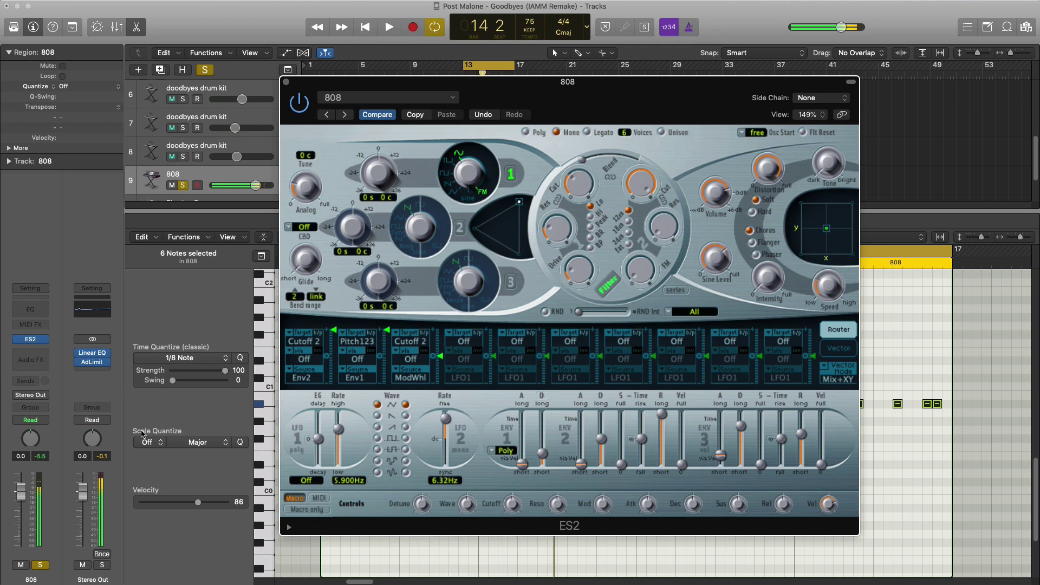
Add a Channel EQ to the 808 track with a high cut at 176 Hz and a low cut at 55 Hz.
{"action": "left_click", "coordinate": [30, 312]}
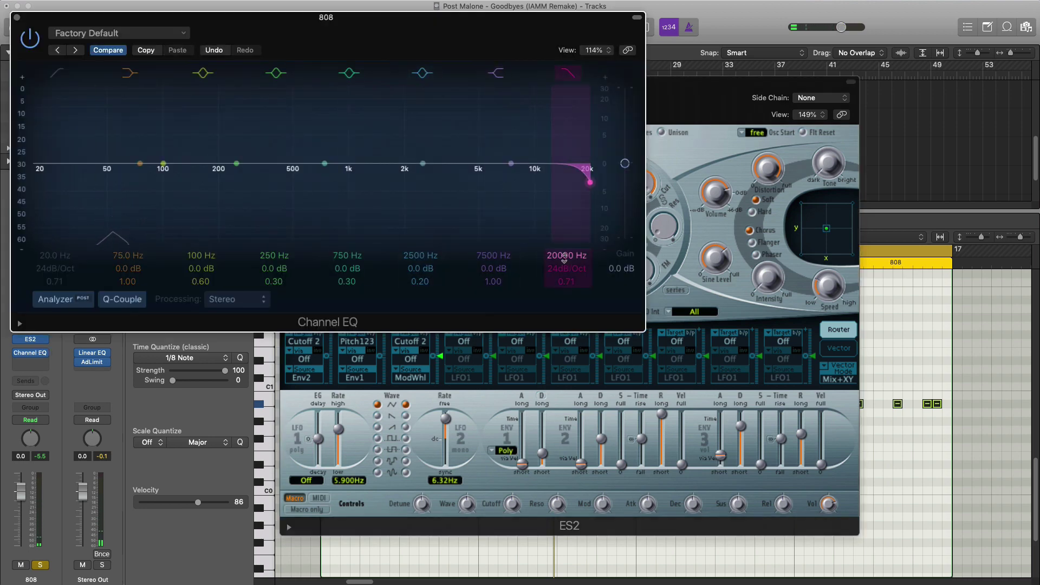
{"action": "left_click_drag", "start_coordinate": [564, 258], "coordinate": [565, 338]}
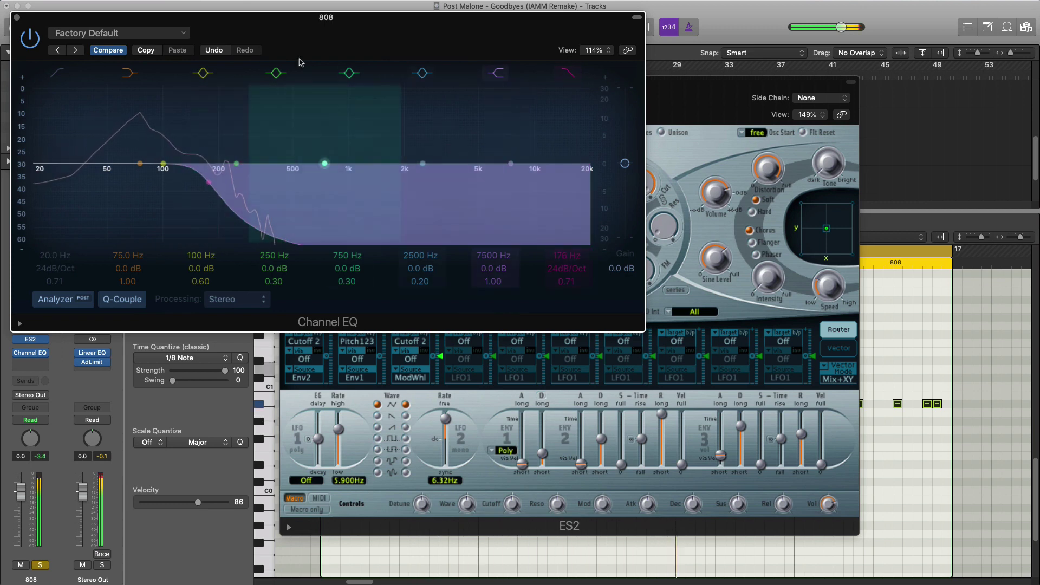
{"action": "left_click_drag", "start_coordinate": [59, 90], "coordinate": [111, 90]}
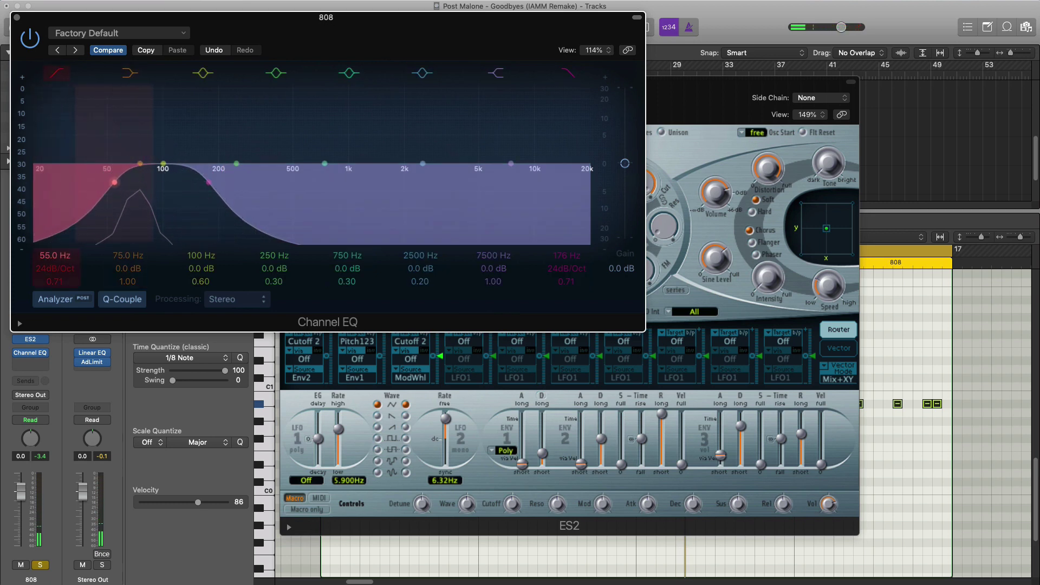
Adjust the Channel EQ's cut slopes, with the low cut at 48dB/Oct, and lower the 808 track's volume to -5.3 dB.
{"action": "left_click_drag", "start_coordinate": [54, 268], "coordinate": [54, 260]}
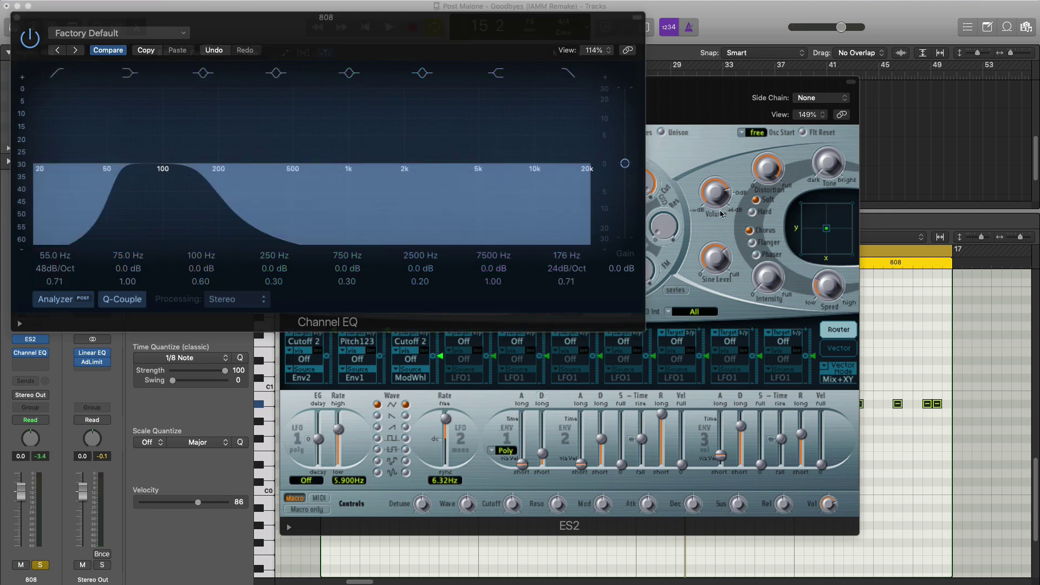
{"action": "key", "text": "space"}
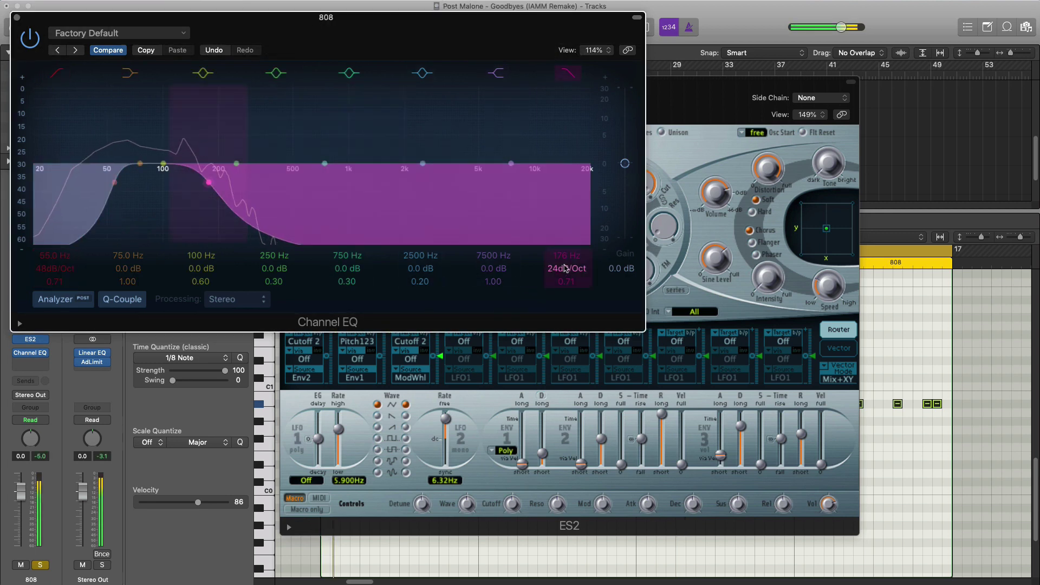
{"action": "left_click_drag", "start_coordinate": [566, 255], "coordinate": [566, 273]}
{"action": "key", "text": "super+w"}
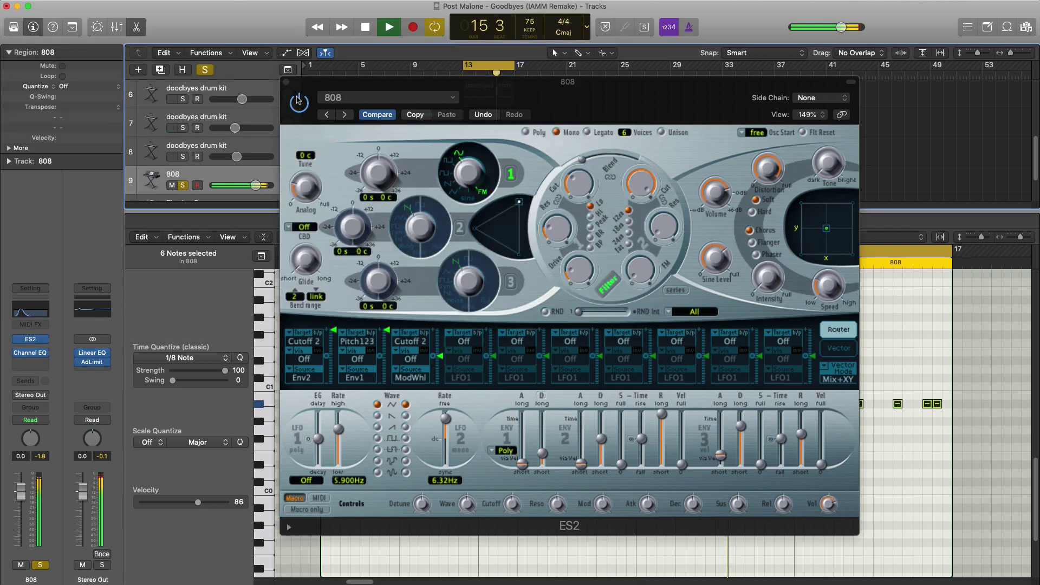
{"action": "key", "text": "super+w"}
{"action": "left_click_drag", "start_coordinate": [256, 185], "coordinate": [228, 185]}
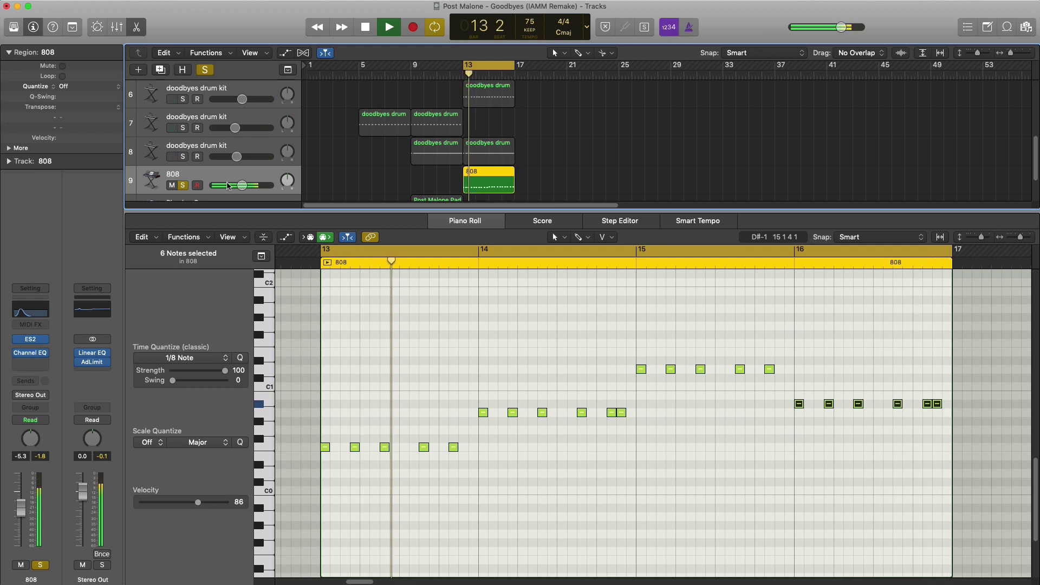
Add an Overdrive effect to the 808 track with 4.25 dB drive and a 20000 Hz tone.
{"action": "left_click", "coordinate": [33, 374]}
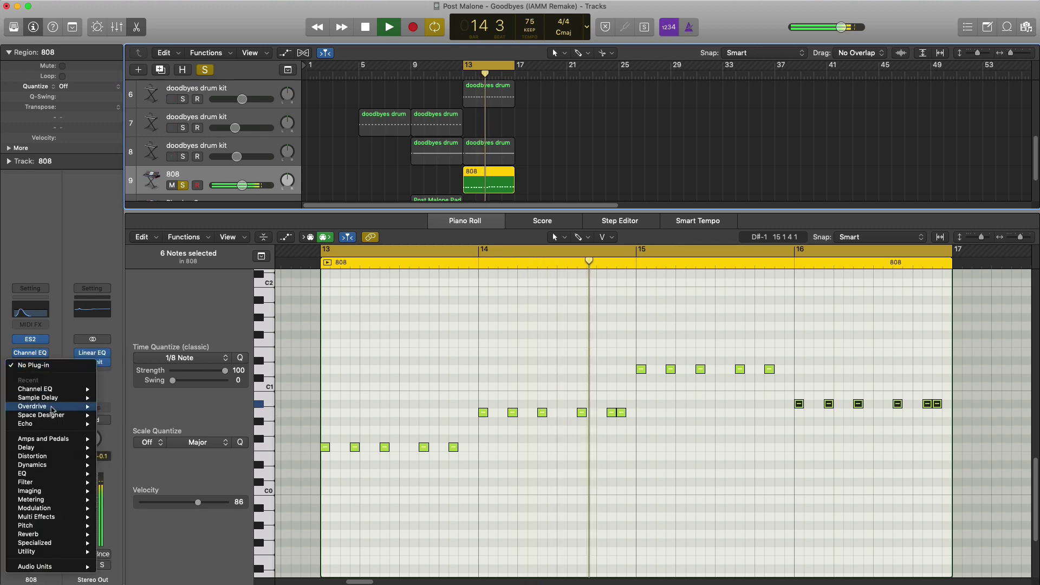
{"action": "mouse_move", "coordinate": [52, 409]}
{"action": "left_click", "coordinate": [116, 407]}
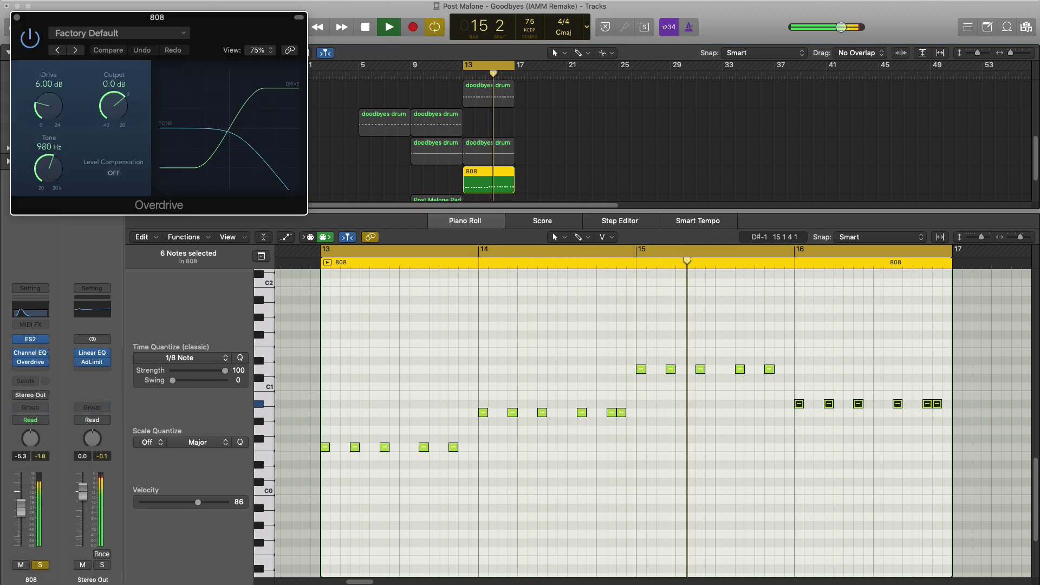
{"action": "left_click_drag", "start_coordinate": [163, 17], "coordinate": [453, 260]}
{"action": "left_click_drag", "start_coordinate": [338, 351], "coordinate": [333, 362]}
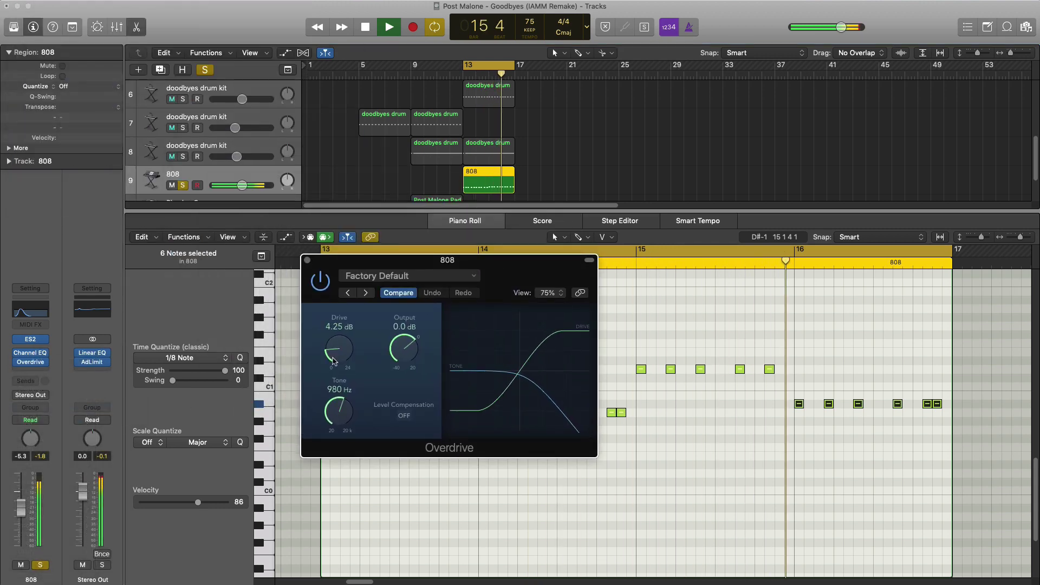
{"action": "left_click_drag", "start_coordinate": [339, 413], "coordinate": [340, 374]}
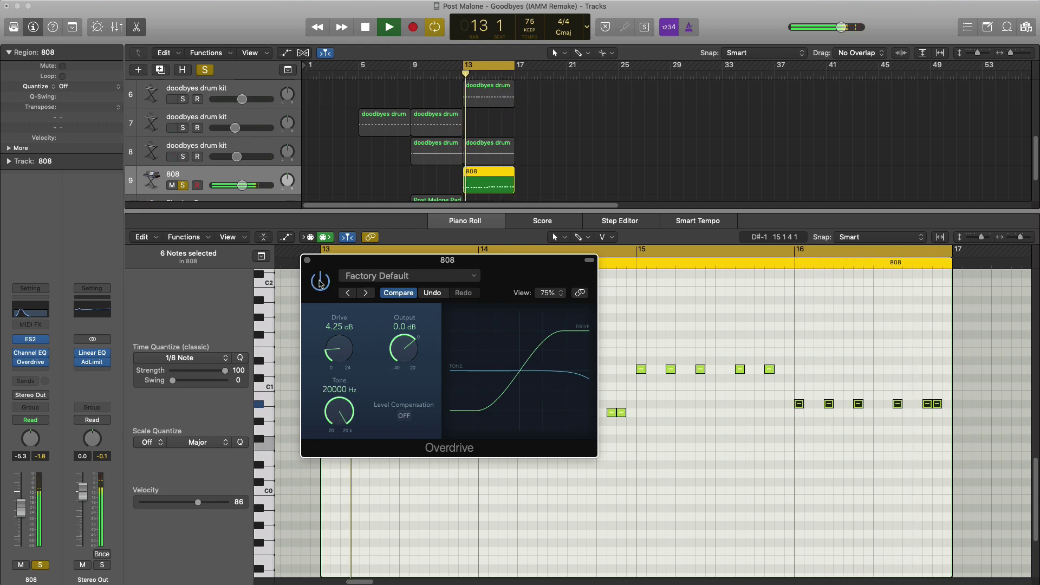
{"action": "left_click", "coordinate": [307, 260]}
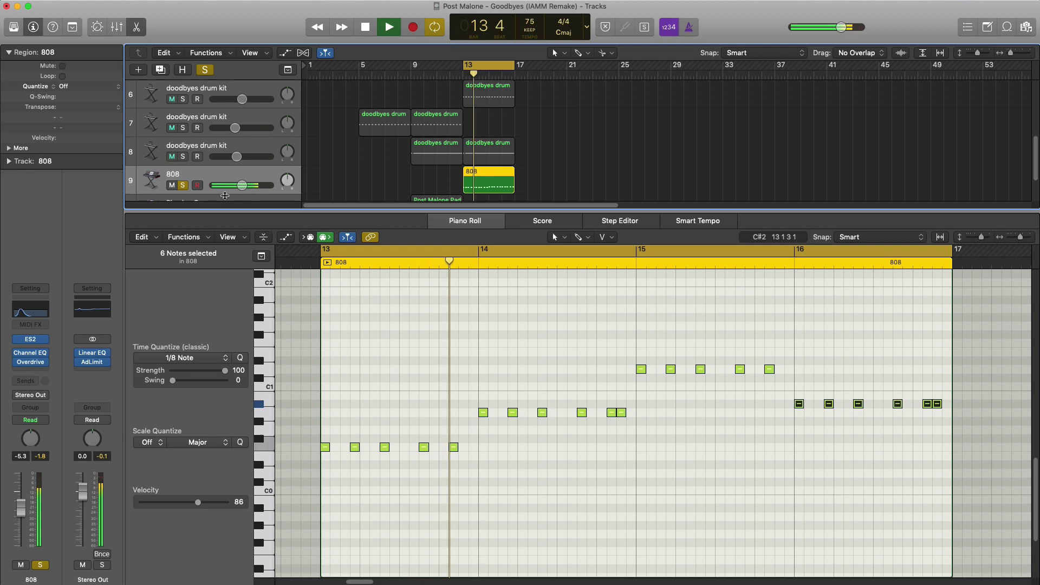
Unsolo the 808, close the note editor and lower the 808's volume to -7.4 dB against the full mix.
{"action": "key", "text": "s"}
{"action": "key", "text": "p"}
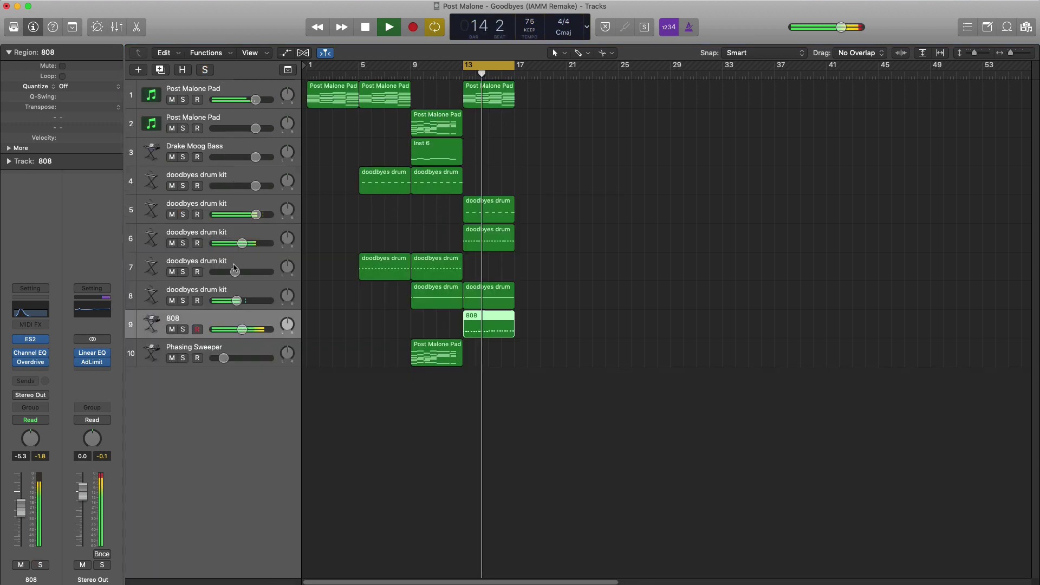
{"action": "left_click_drag", "start_coordinate": [242, 330], "coordinate": [239, 330]}
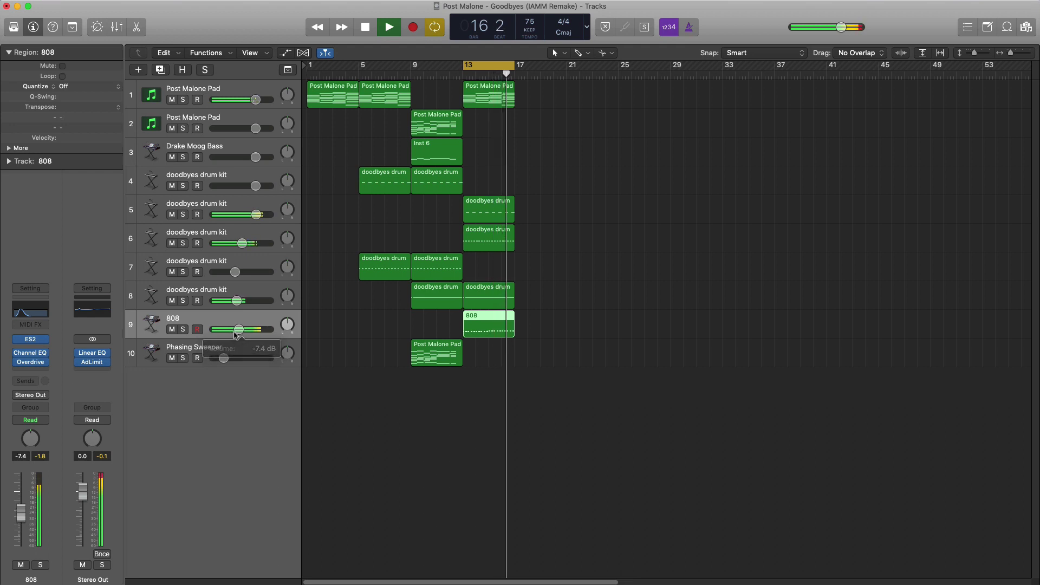
{"action": "scroll", "coordinate": [307, 313], "scroll_direction": "down", "scroll_amount": 5}
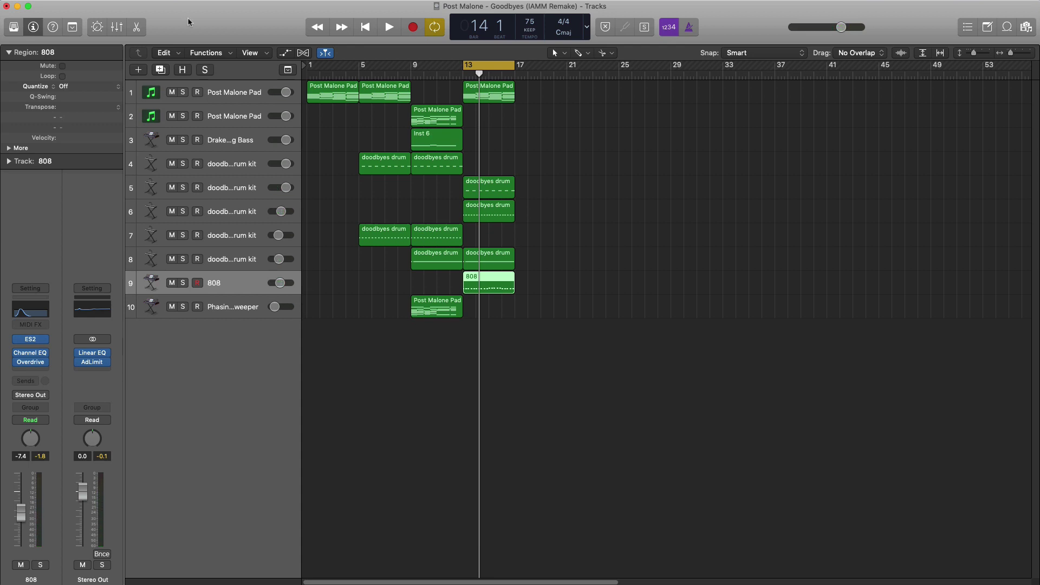
Create a new software instrument track below Phasing Sweeper and copy the bar 13 Post Malone Pad region onto it.
{"action": "left_click", "coordinate": [138, 70]}
{"action": "key", "text": "Return"}
{"action": "left_click_drag", "start_coordinate": [231, 337], "coordinate": [243, 430]}
{"action": "left_click_drag", "start_coordinate": [505, 102], "coordinate": [479, 344]}
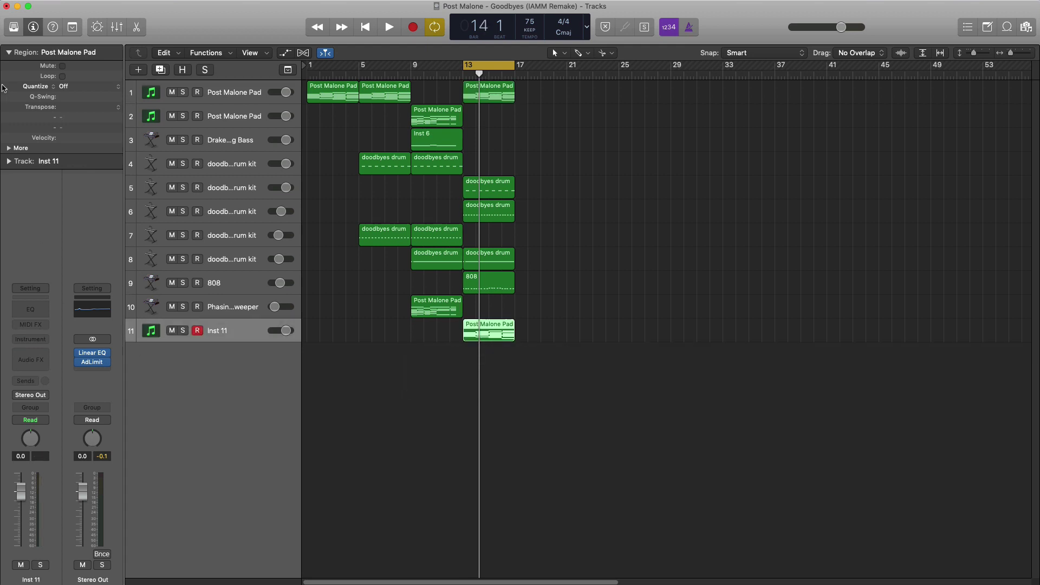
Load the Smokey Clav patch from the legacy GarageBand Pianos and Keyboards sounds onto the new track.
{"action": "left_click", "coordinate": [14, 28]}
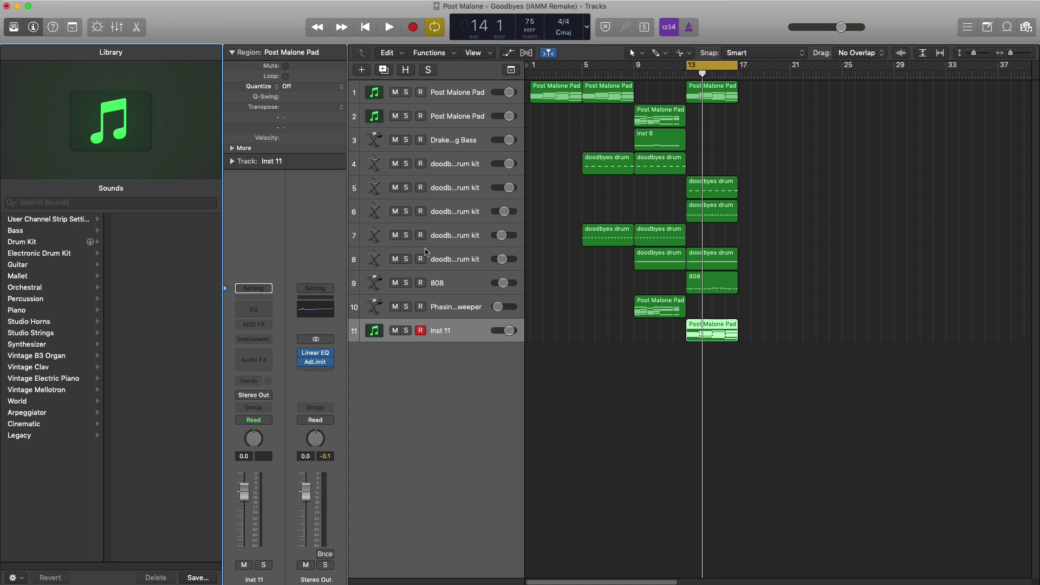
{"action": "left_click", "coordinate": [38, 435]}
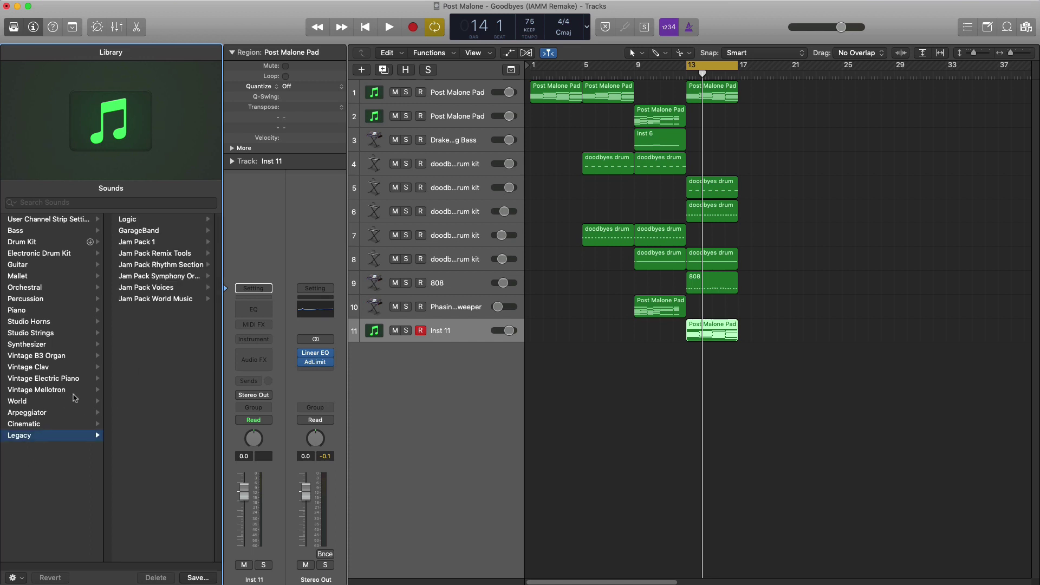
{"action": "left_click", "coordinate": [136, 234]}
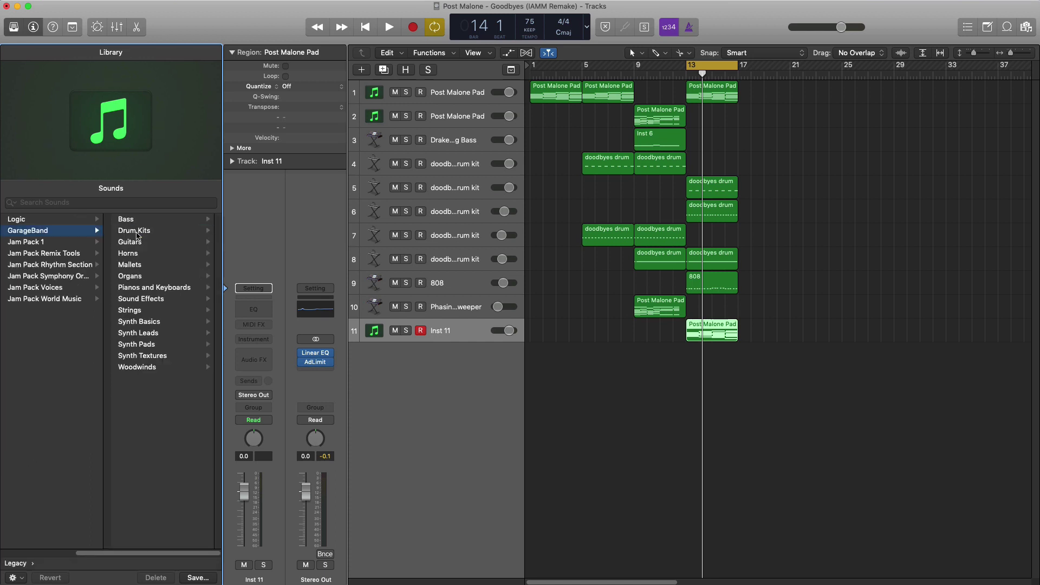
{"action": "left_click", "coordinate": [167, 288]}
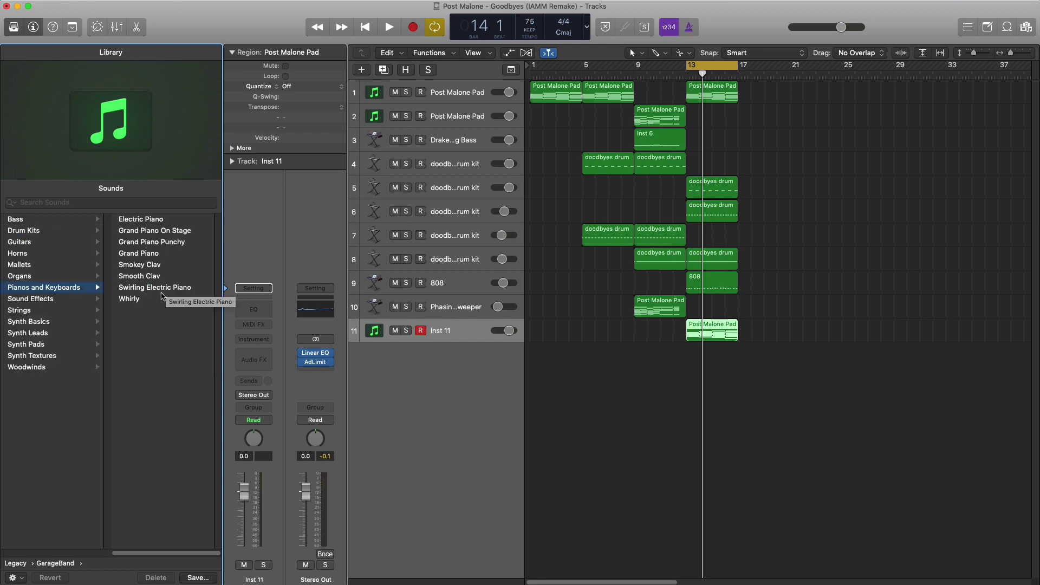
{"action": "left_click", "coordinate": [150, 266]}
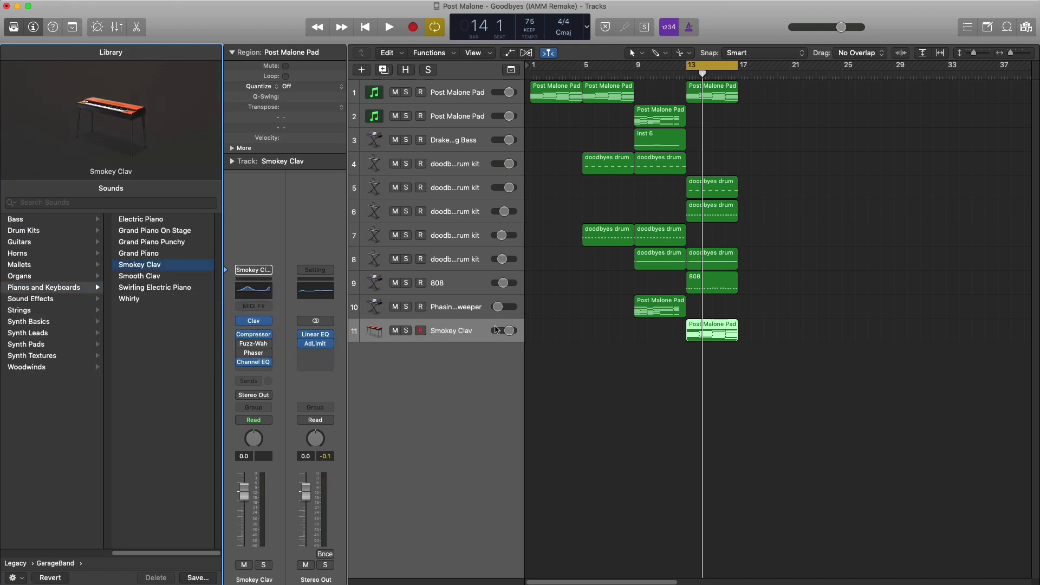
Shorten all chord notes in the Smokey Clav region to brief stabs and play the track soloed.
{"action": "double_click", "coordinate": [697, 331]}
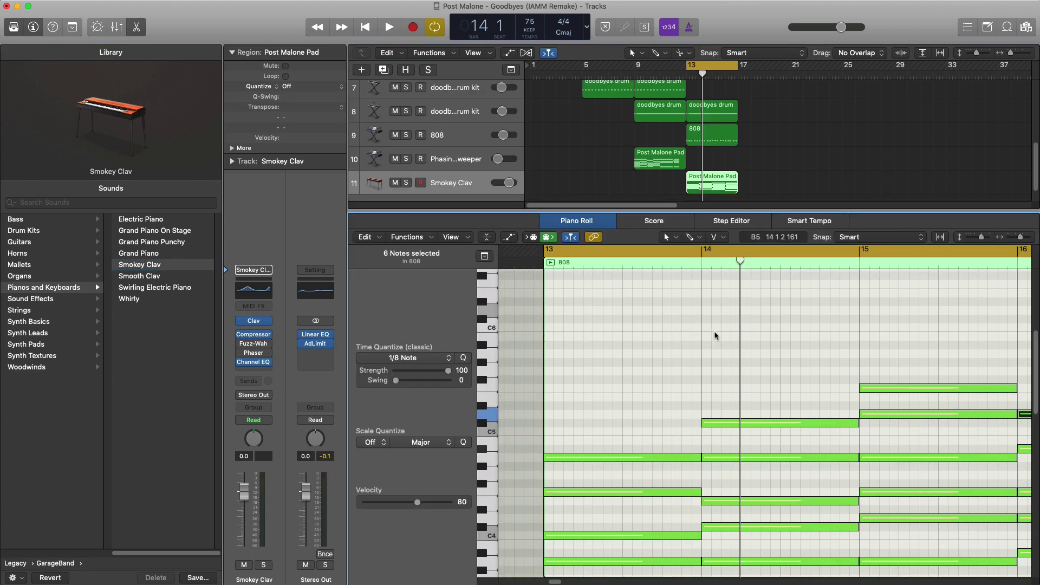
{"action": "left_click", "coordinate": [713, 332], "text": "ctrl+alt"}
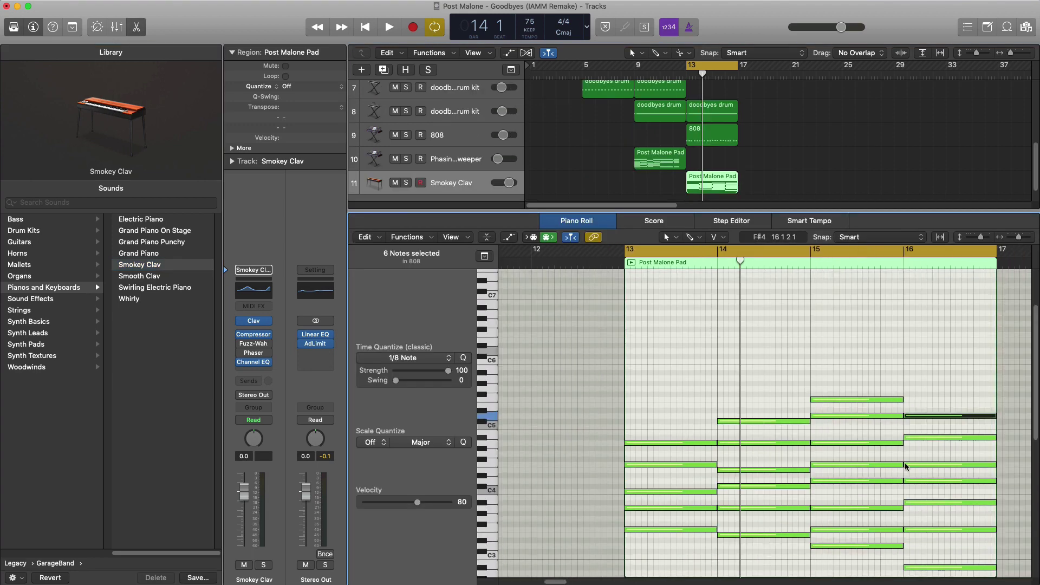
{"action": "key", "text": "super+a"}
{"action": "left_click_drag", "start_coordinate": [714, 449], "coordinate": [633, 455]}
{"action": "left_click", "coordinate": [405, 182]}
{"action": "key", "text": "space"}
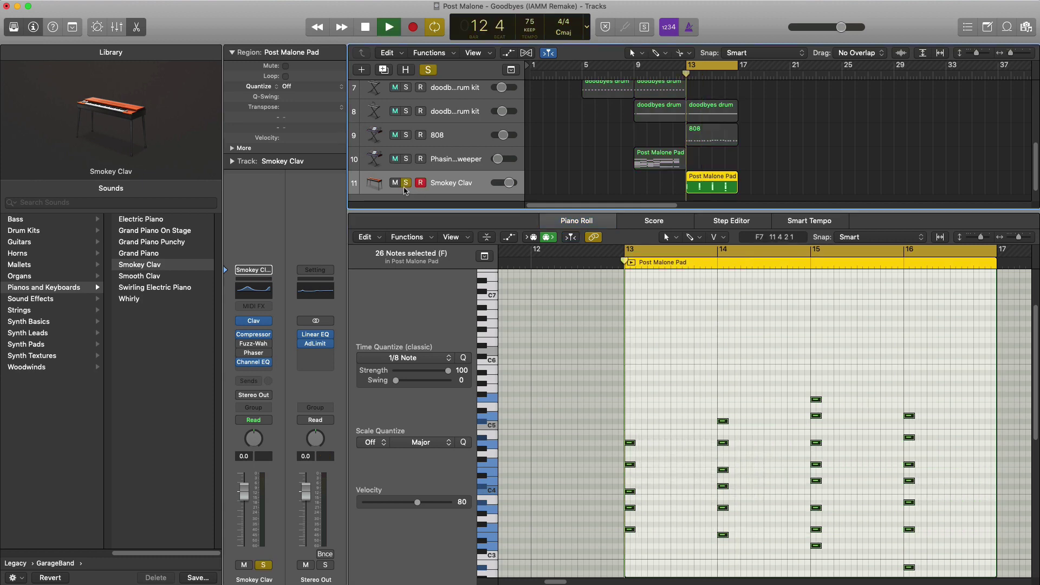
{"action": "key", "text": "space"}
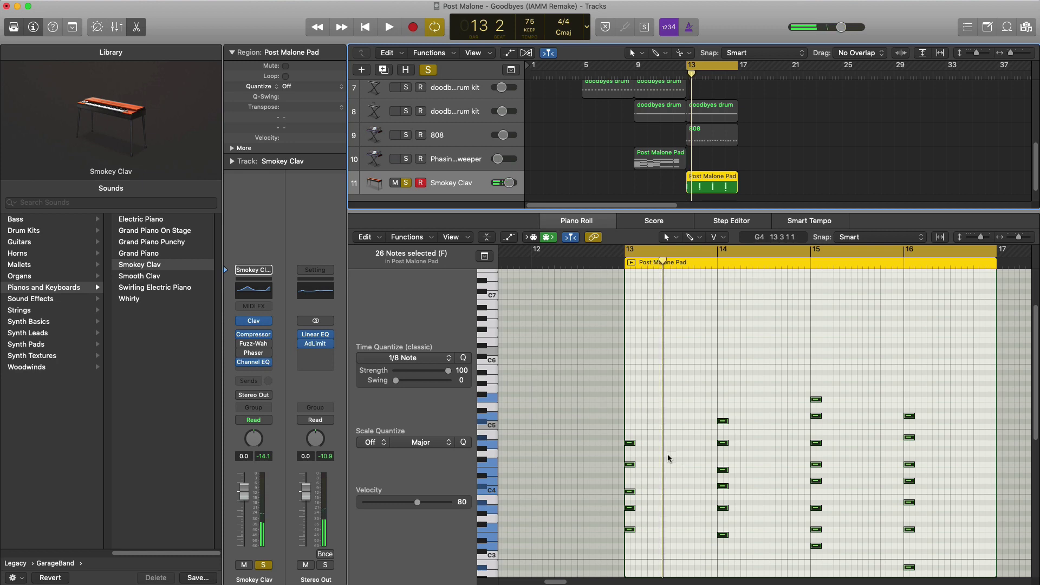
Repeat the first Smokey Clav chord as consecutive sixteenth notes until it fills bar 13.
{"action": "scroll", "coordinate": [668, 458], "scroll_direction": "up", "scroll_amount": 3}
{"action": "key", "text": "space"}
{"action": "key", "text": "space"}
{"action": "left_click_drag", "start_coordinate": [606, 446], "coordinate": [598, 538]}
{"action": "left_click", "coordinate": [598, 440]}
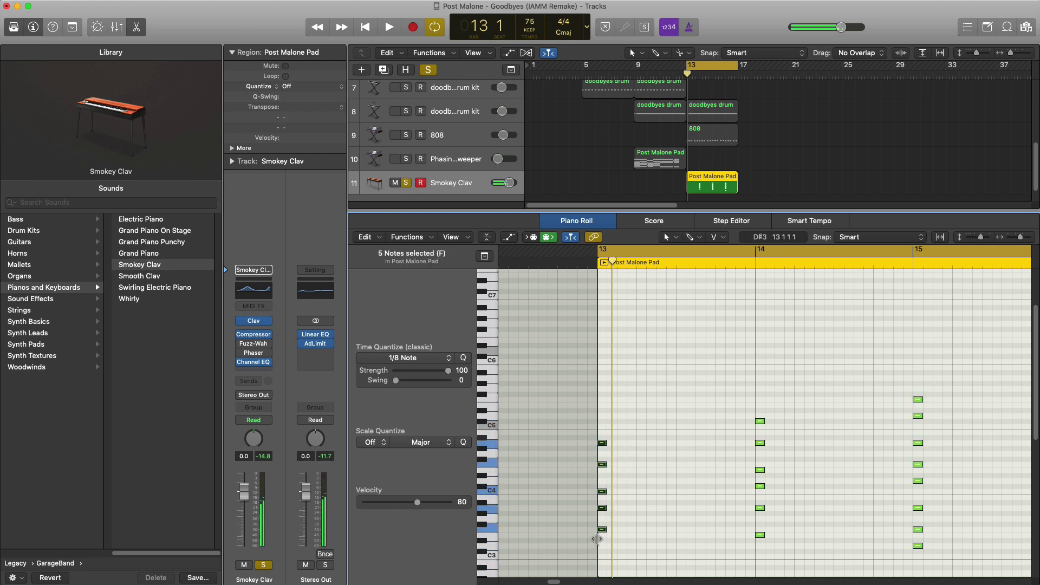
{"action": "left_click_drag", "start_coordinate": [582, 409], "coordinate": [707, 531]}
{"action": "left_click_drag", "start_coordinate": [603, 444], "coordinate": [631, 445]}
{"action": "key", "text": "super+Left"}
{"action": "key", "text": "super+Left"}
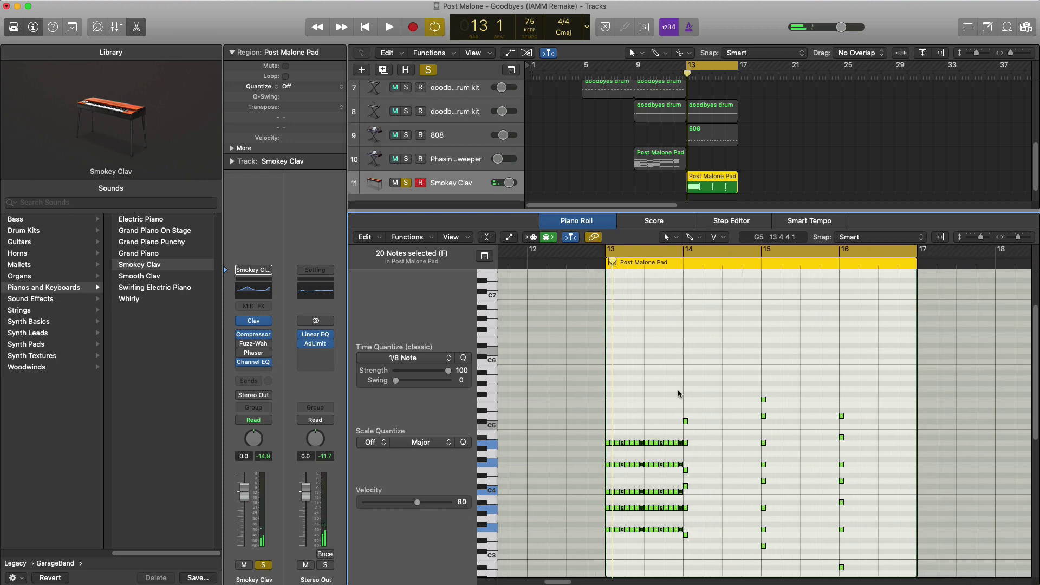
Repeat the chords of bars 14, 15 and 16 as consecutive sixteenth notes so each fills its bar, and play the result.
{"action": "left_click_drag", "start_coordinate": [681, 389], "coordinate": [887, 567]}
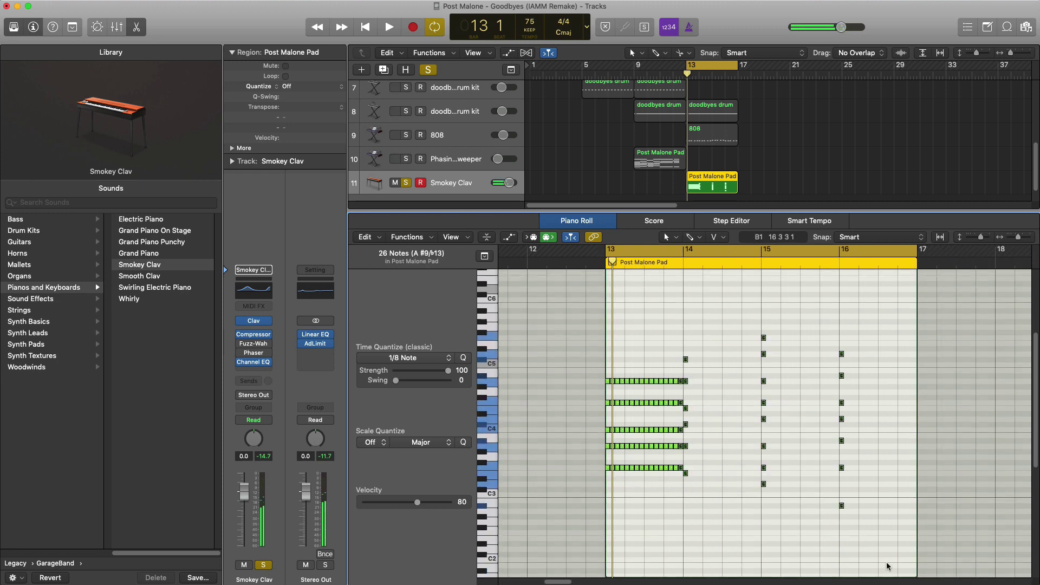
{"action": "scroll", "coordinate": [694, 382], "scroll_direction": "up", "scroll_amount": 10}
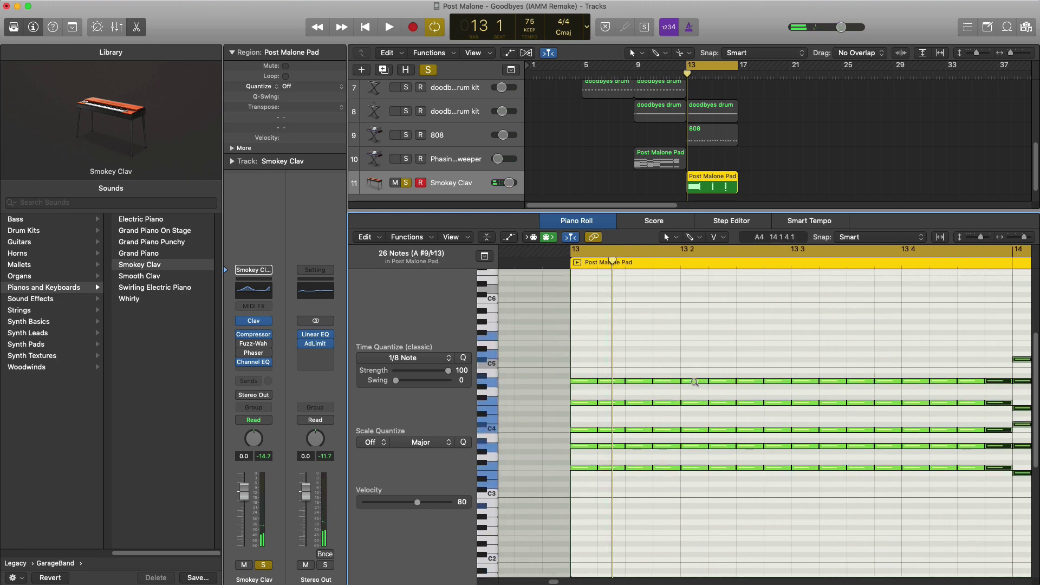
{"action": "left_click_drag", "start_coordinate": [668, 366], "coordinate": [685, 460]}
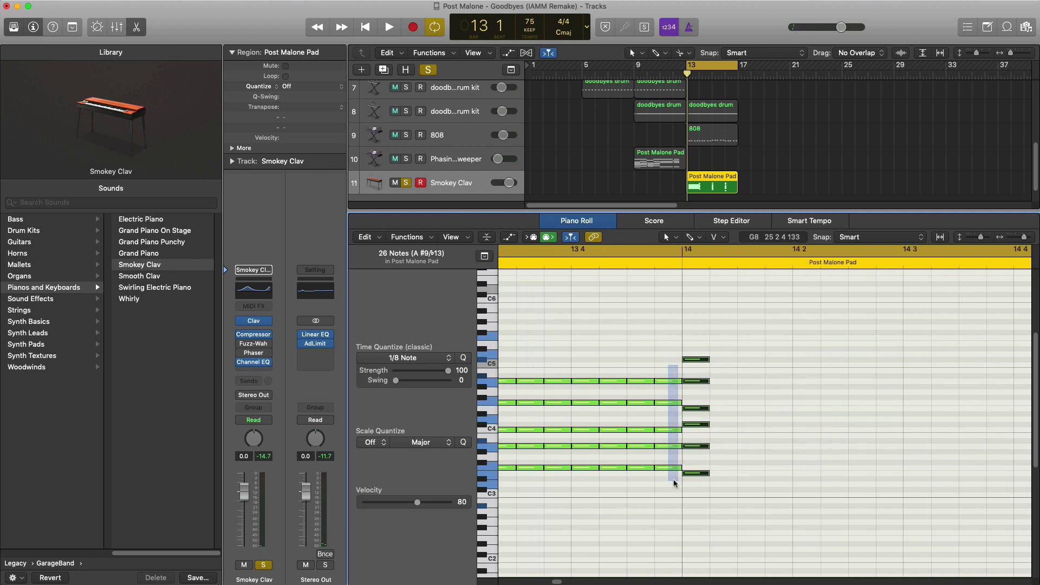
{"action": "scroll", "coordinate": [734, 488], "scroll_direction": "down", "scroll_amount": 5}
{"action": "scroll", "coordinate": [733, 488], "scroll_direction": "down", "scroll_amount": 4}
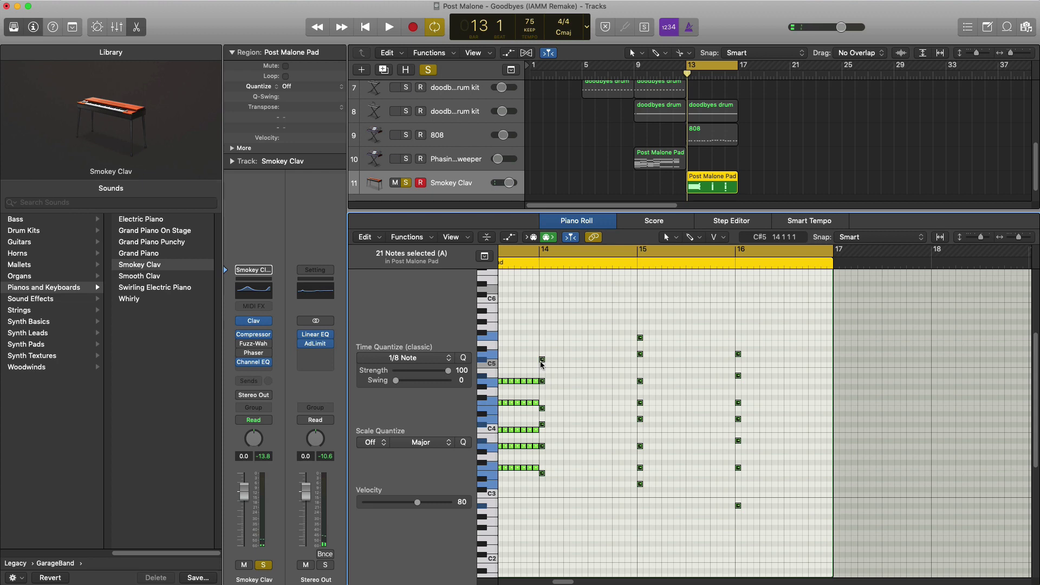
{"action": "left_click_drag", "start_coordinate": [541, 364], "coordinate": [585, 368]}
{"action": "left_click_drag", "start_coordinate": [806, 530], "coordinate": [540, 310]}
{"action": "left_click_drag", "start_coordinate": [555, 365], "coordinate": [587, 364]}
{"action": "key", "text": "space"}
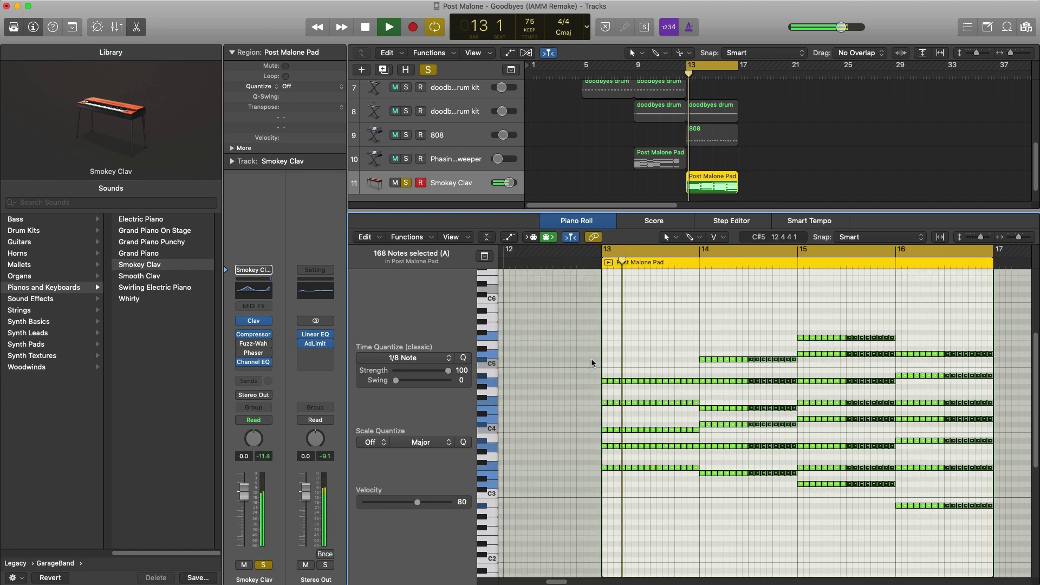
Audition the Smokey Clav with the first Post Malone Pad soloed, clear the solos and lower the Clav's volume to -21.0 dB.
{"action": "left_click", "coordinate": [591, 363], "text": "ctrl+alt"}
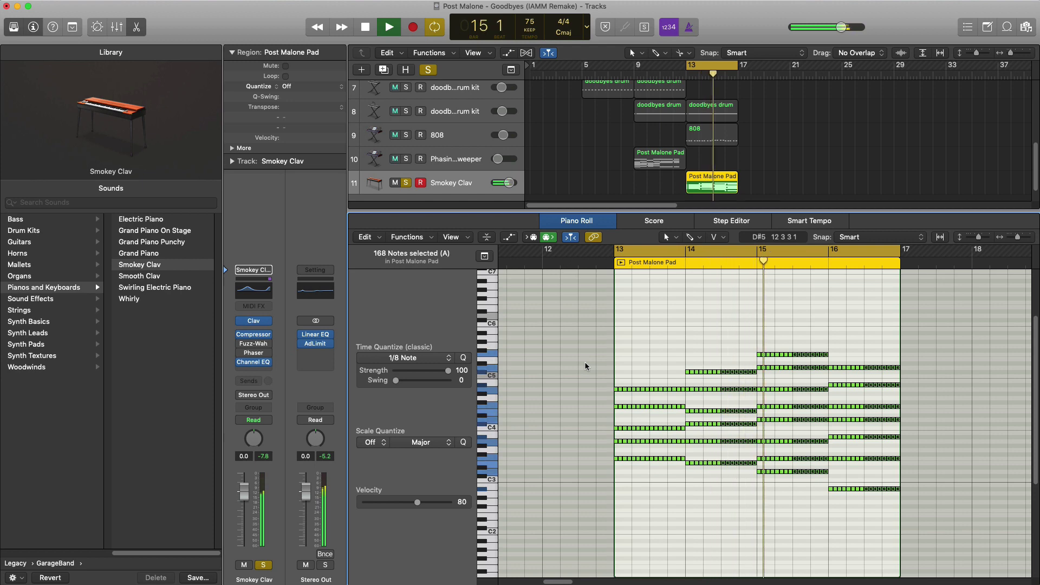
{"action": "key", "text": "e"}
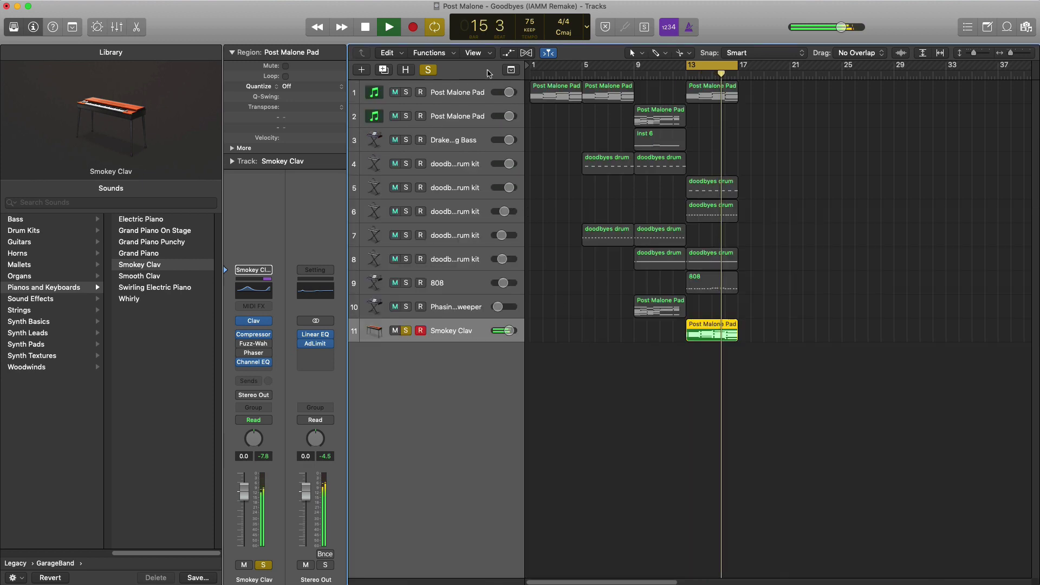
{"action": "left_click", "coordinate": [406, 92]}
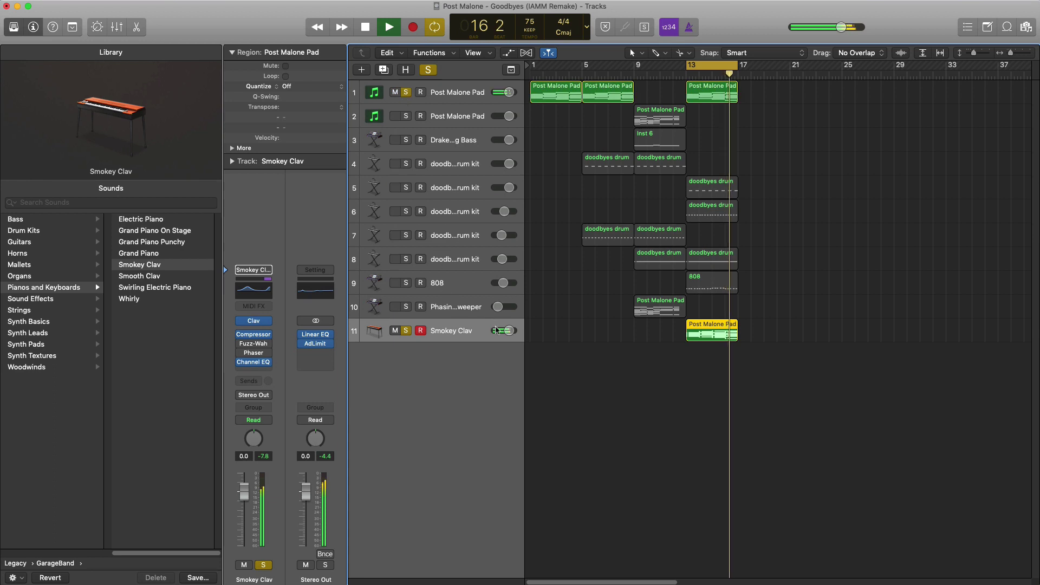
{"action": "left_click_drag", "start_coordinate": [509, 330], "coordinate": [498, 330]}
{"action": "left_click", "coordinate": [406, 330]}
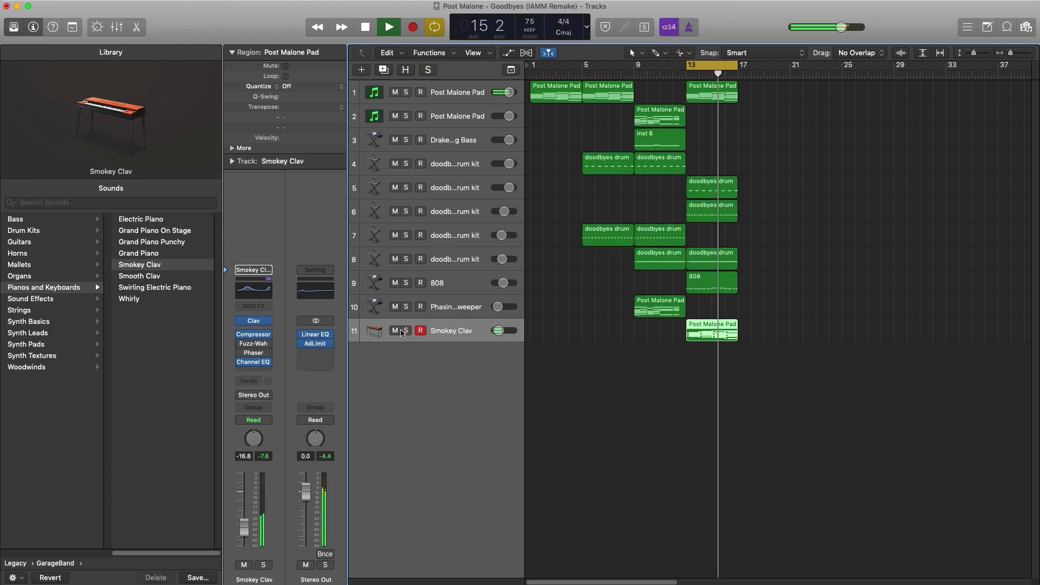
{"action": "left_click_drag", "start_coordinate": [498, 330], "coordinate": [495, 330]}
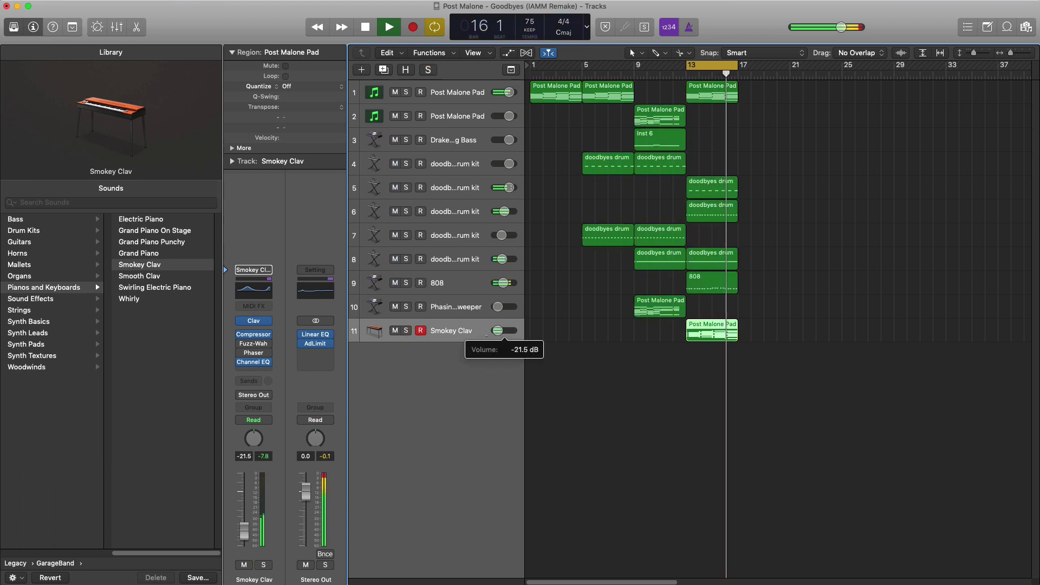
{"action": "key", "text": "super+Down"}
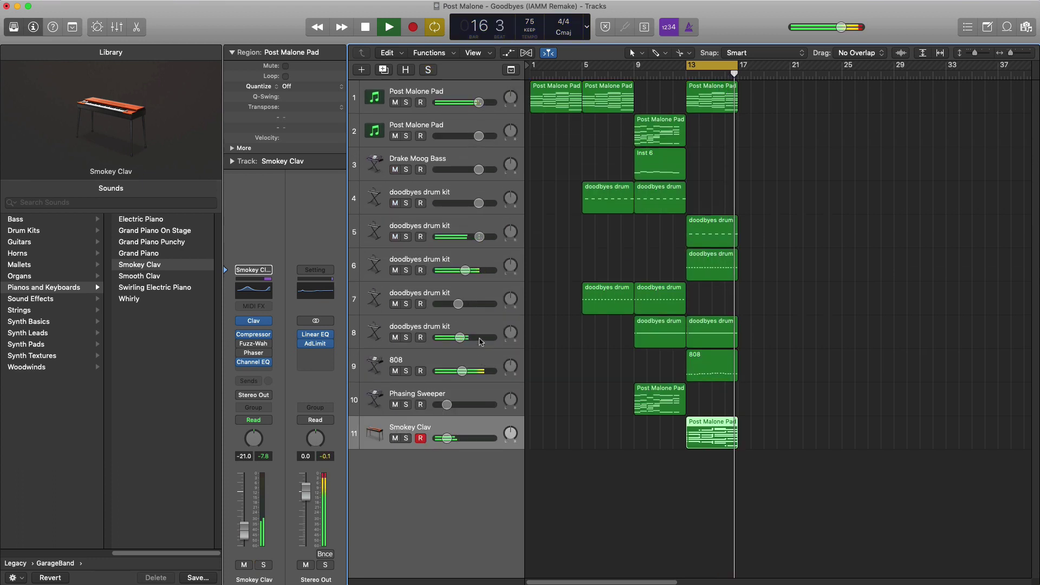
Lower the Smokey Clav track's volume to -25.5 dB, stop playback and duplicate the track below it.
{"action": "key", "text": "super+Right"}
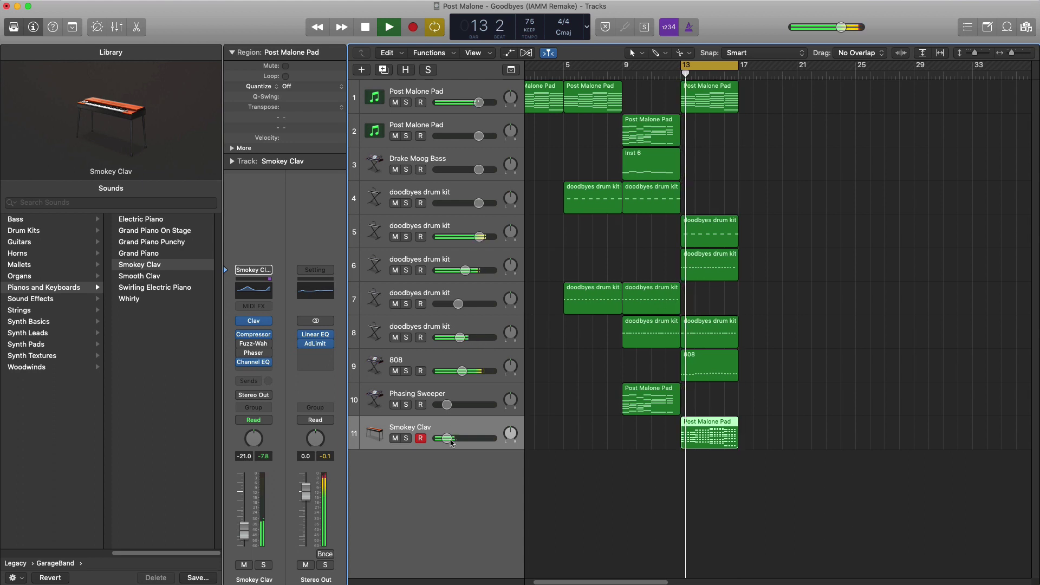
{"action": "left_click_drag", "start_coordinate": [447, 438], "coordinate": [444, 438]}
{"action": "key", "text": "space"}
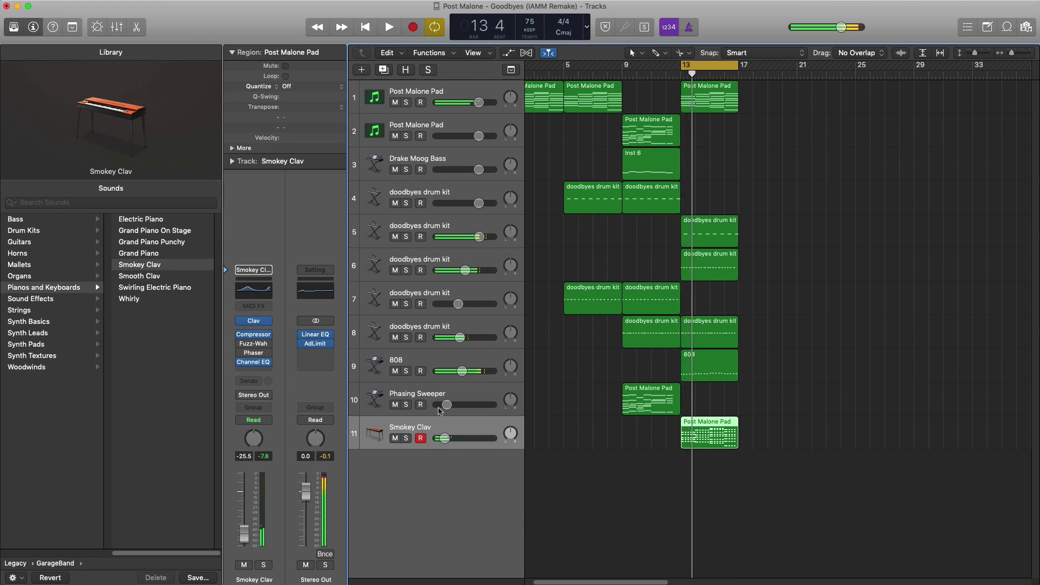
{"action": "left_click", "coordinate": [387, 72]}
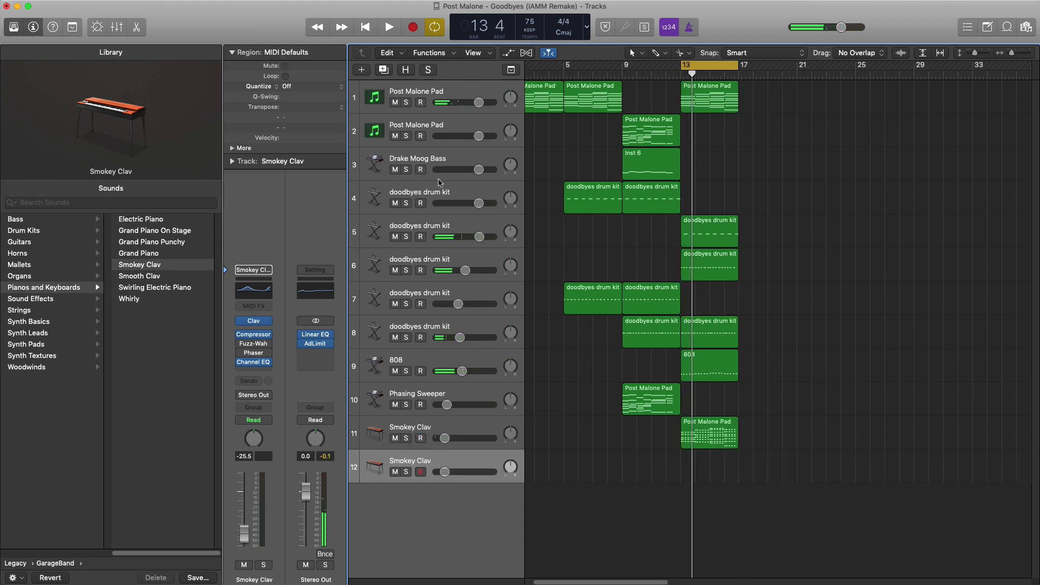
Duplicate the Phasing Sweeper track and copy the Smokey Clav's chord region onto the duplicate at bar 13.
{"action": "left_click", "coordinate": [444, 393]}
{"action": "left_click", "coordinate": [383, 70]}
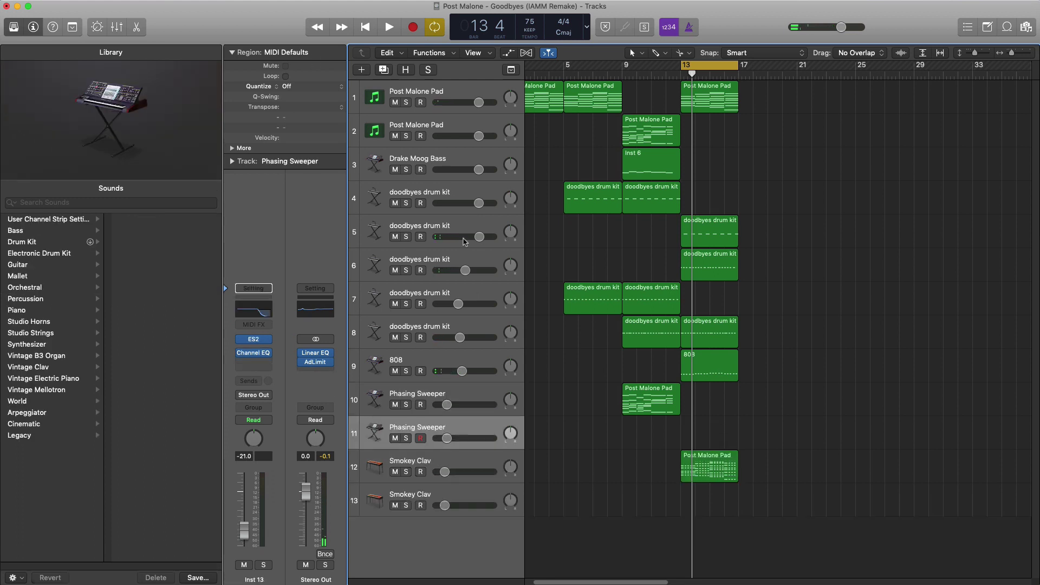
{"action": "left_click_drag", "start_coordinate": [699, 468], "coordinate": [701, 439]}
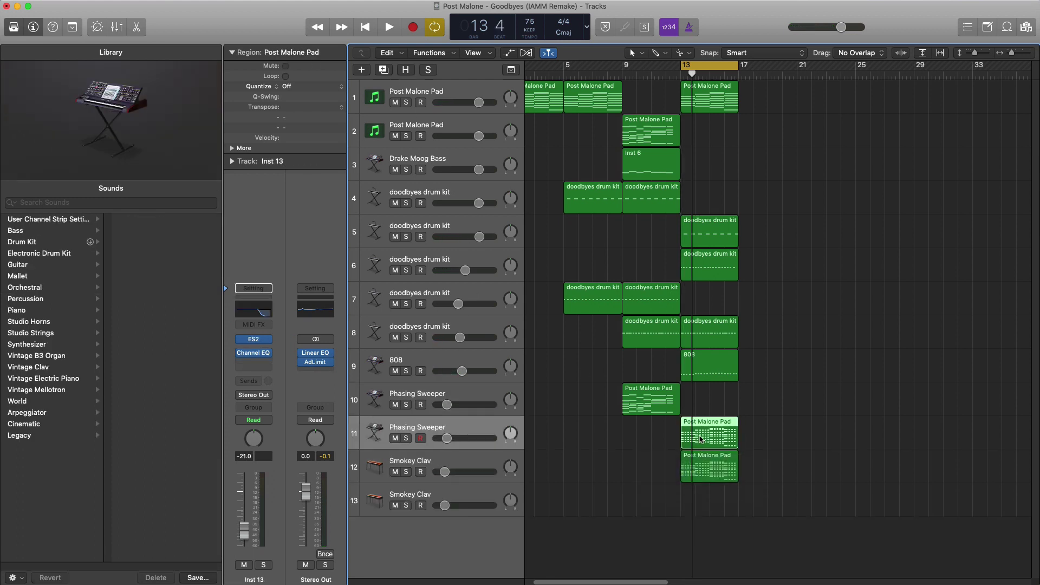
Audition the second Phasing Sweeper soloed and in the full mix, lowering its volume to -25.5 dB.
{"action": "key", "text": "space"}
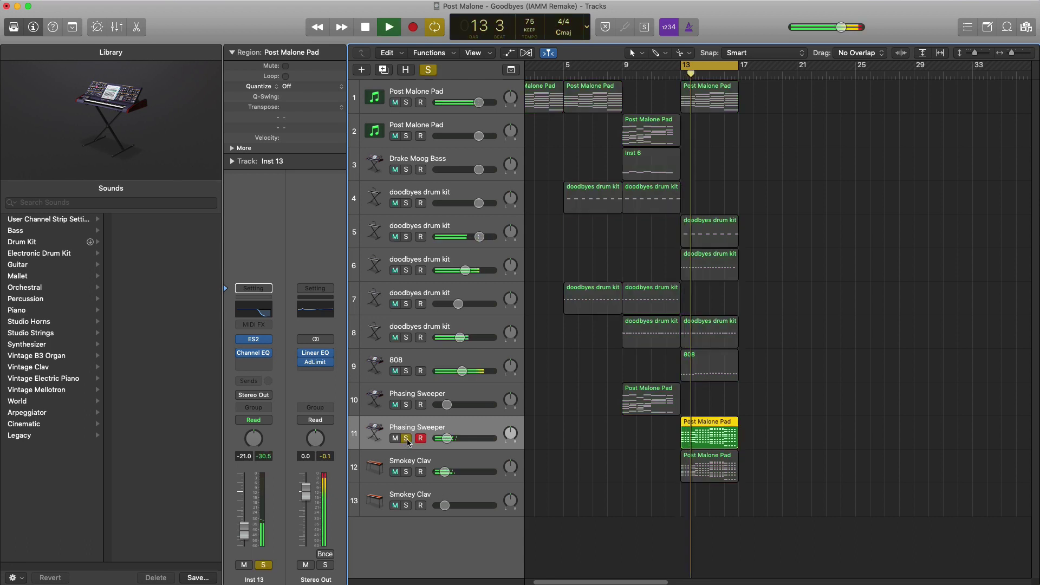
{"action": "mouse_move", "coordinate": [444, 442]}
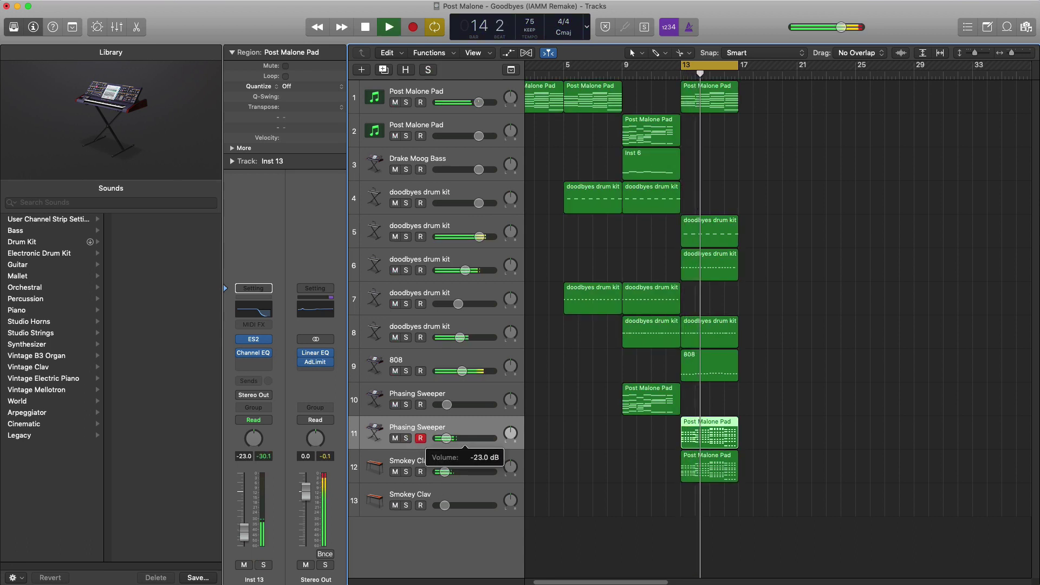
{"action": "left_click_drag", "start_coordinate": [444, 442], "coordinate": [442, 442]}
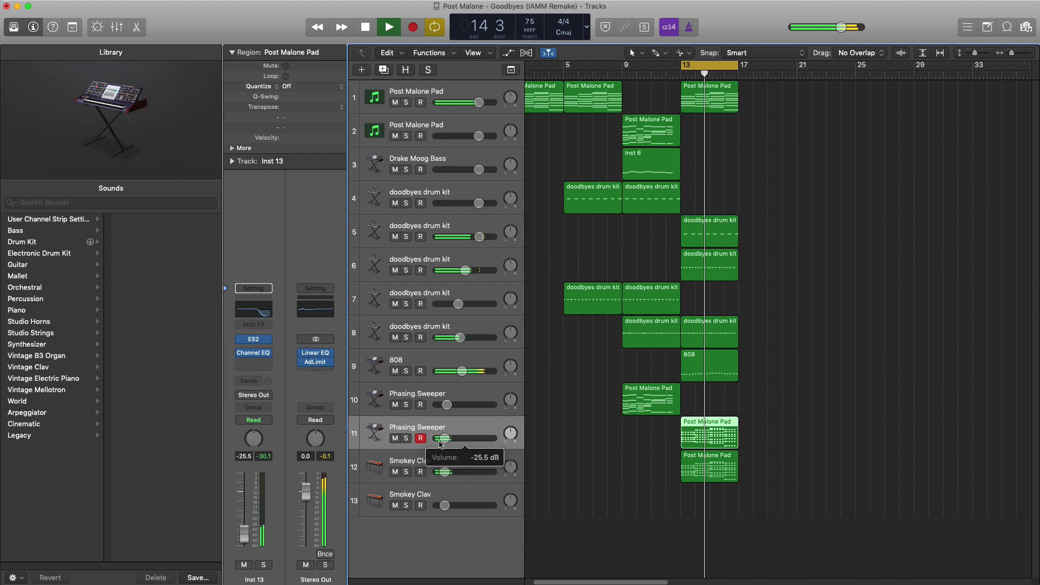
Copy the chord region onto the duplicate Smokey Clav track, reset its channel strip and load the ES2 synth.
{"action": "left_click", "coordinate": [459, 498]}
{"action": "key", "text": "space"}
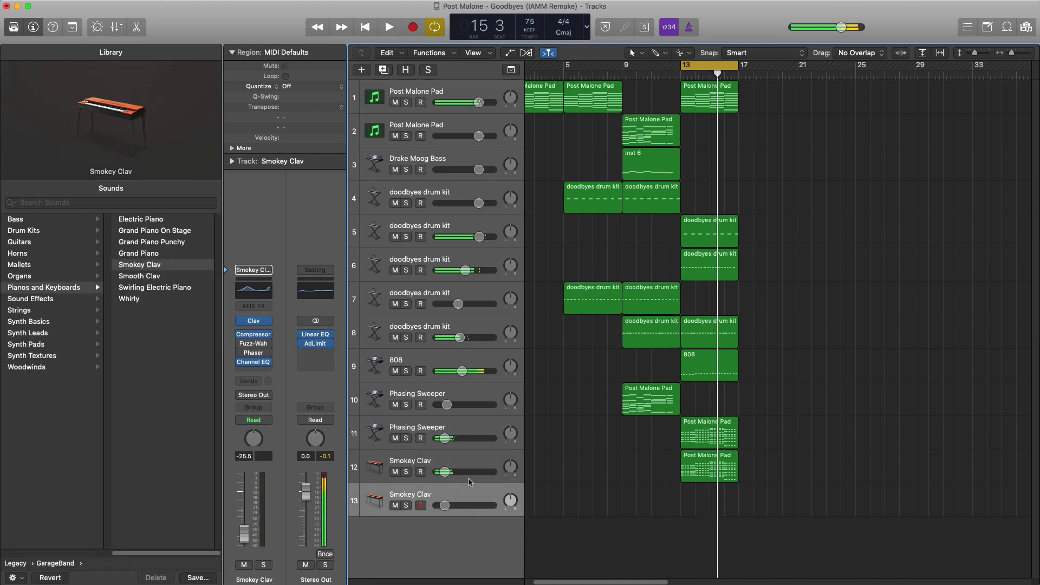
{"action": "left_click_drag", "start_coordinate": [693, 478], "coordinate": [695, 493]}
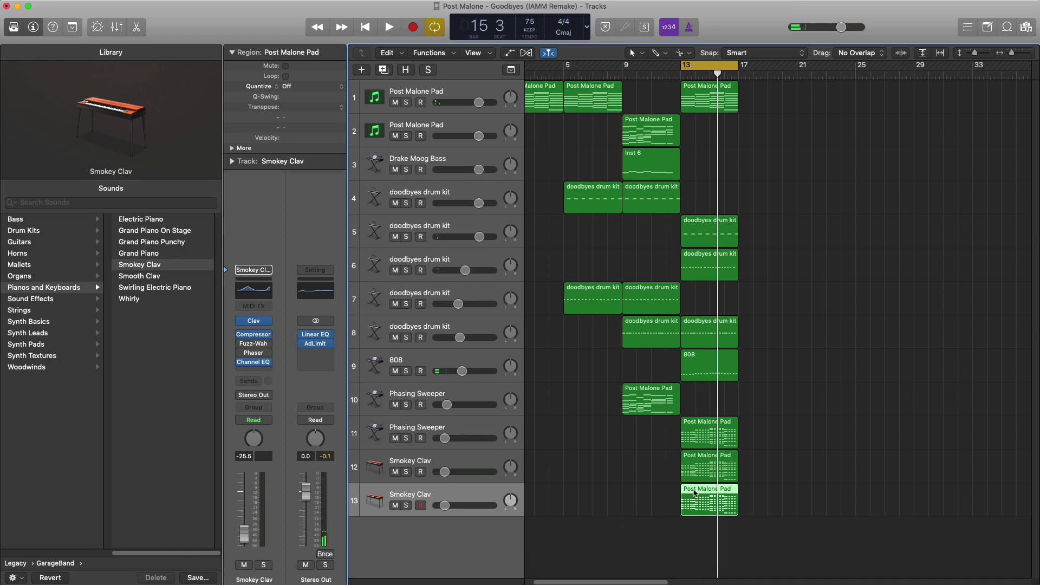
{"action": "left_click", "coordinate": [254, 270]}
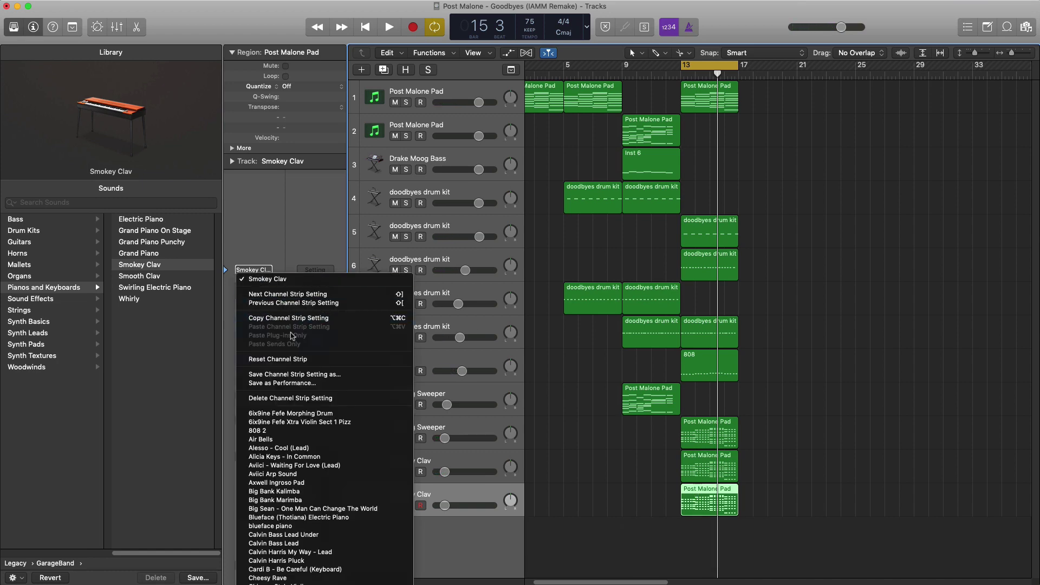
{"action": "left_click", "coordinate": [291, 360]}
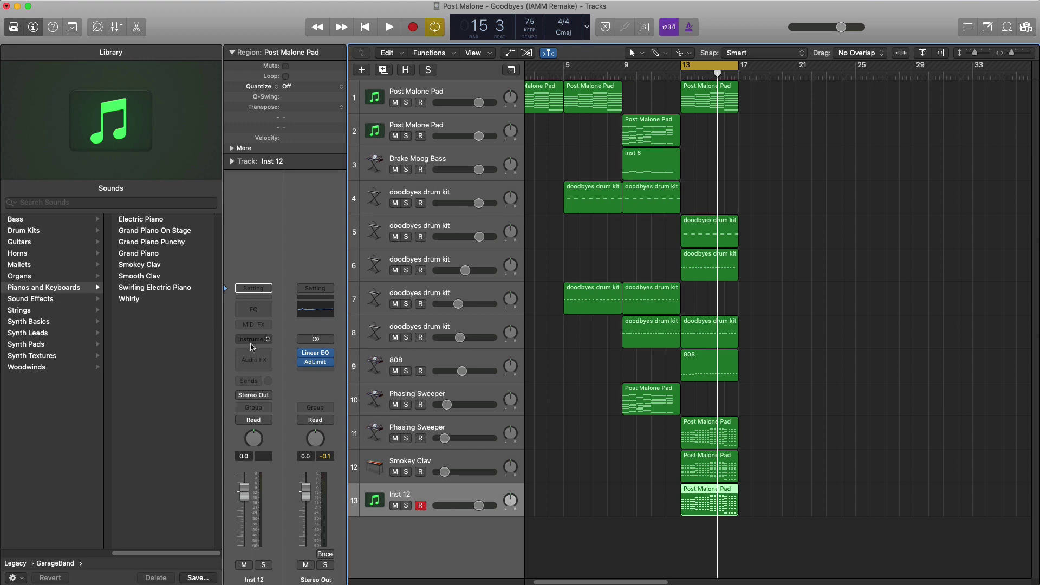
{"action": "left_click", "coordinate": [252, 347]}
{"action": "left_click", "coordinate": [270, 372]}
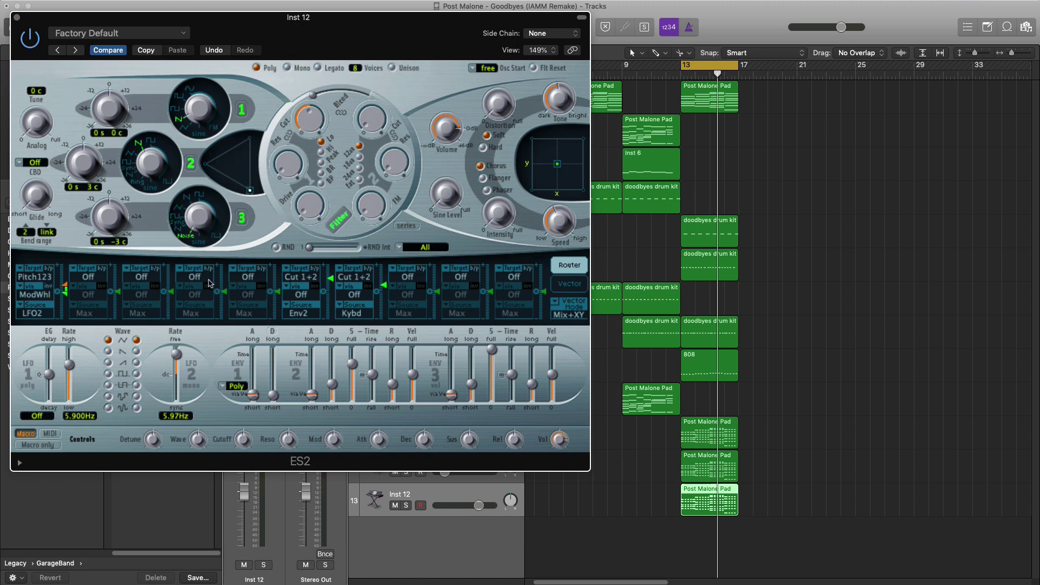
Play the new ES2 track soloed with its volume lowered to -17.2 dB and open its region in the Piano Roll.
{"action": "left_click", "coordinate": [407, 506]}
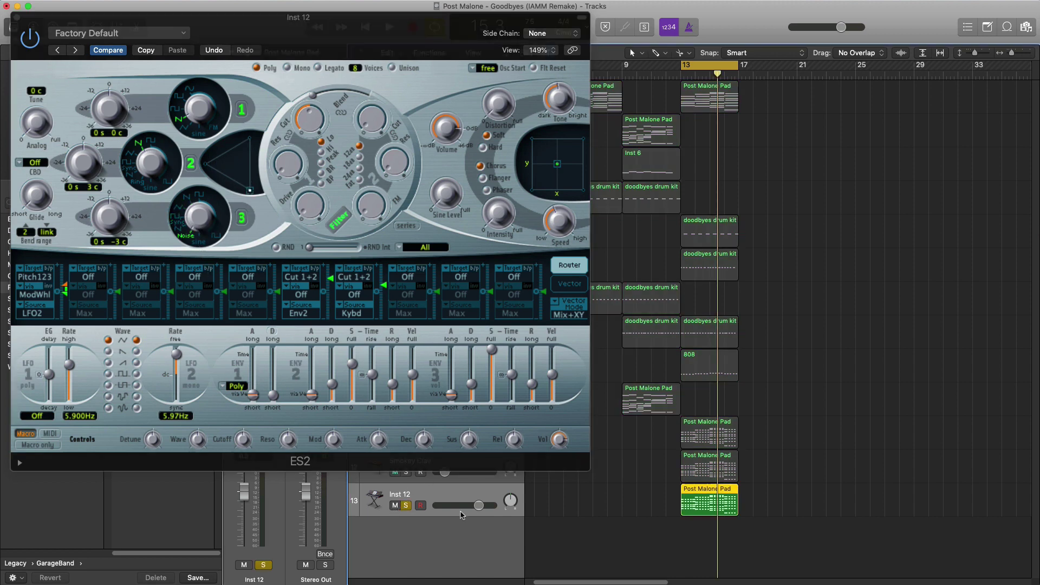
{"action": "left_click_drag", "start_coordinate": [478, 506], "coordinate": [449, 505]}
{"action": "key", "text": "space"}
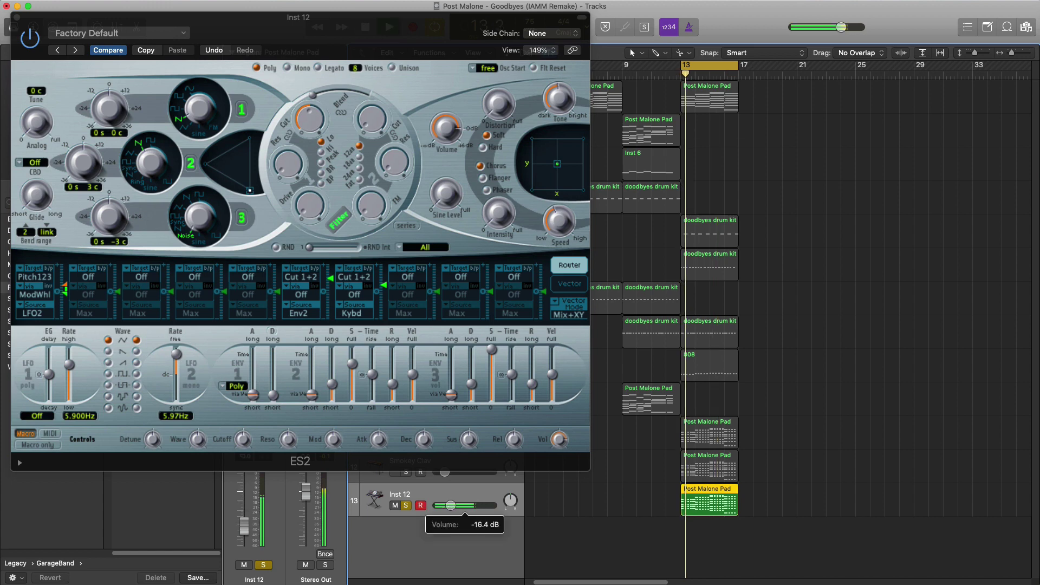
{"action": "double_click", "coordinate": [686, 491]}
{"action": "key", "text": "space"}
{"action": "key", "text": "space"}
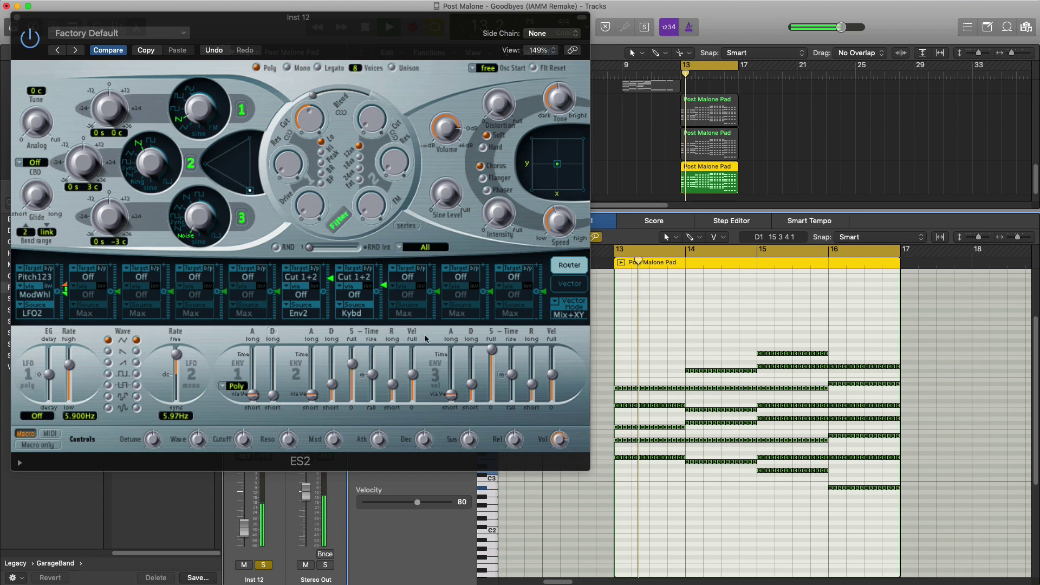
{"action": "left_click", "coordinate": [16, 17]}
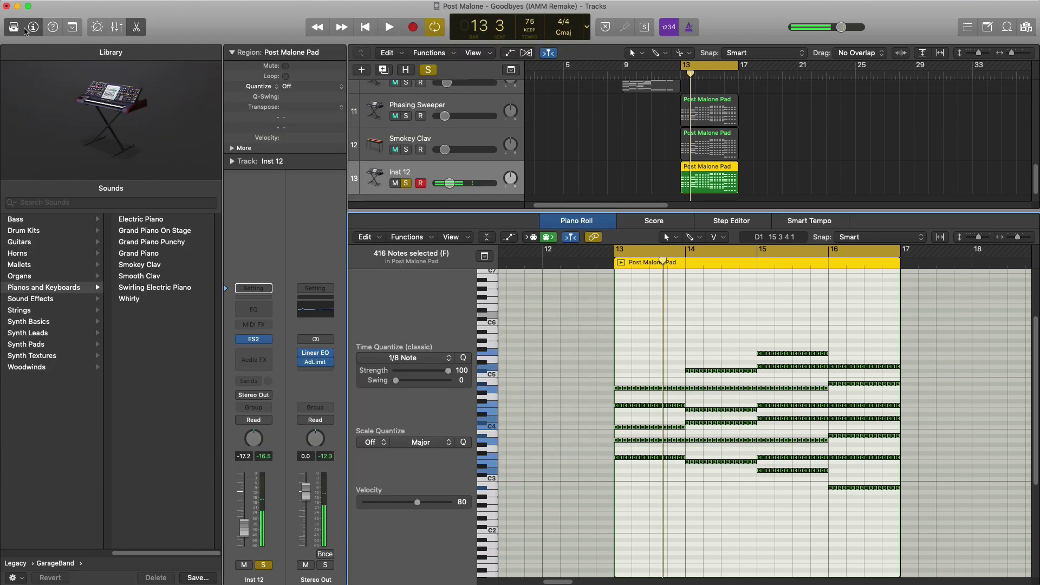
Transpose all notes of the ES2 region up one octave and slightly lengthen the attack of the synth's envelope 3.
{"action": "left_click", "coordinate": [249, 343]}
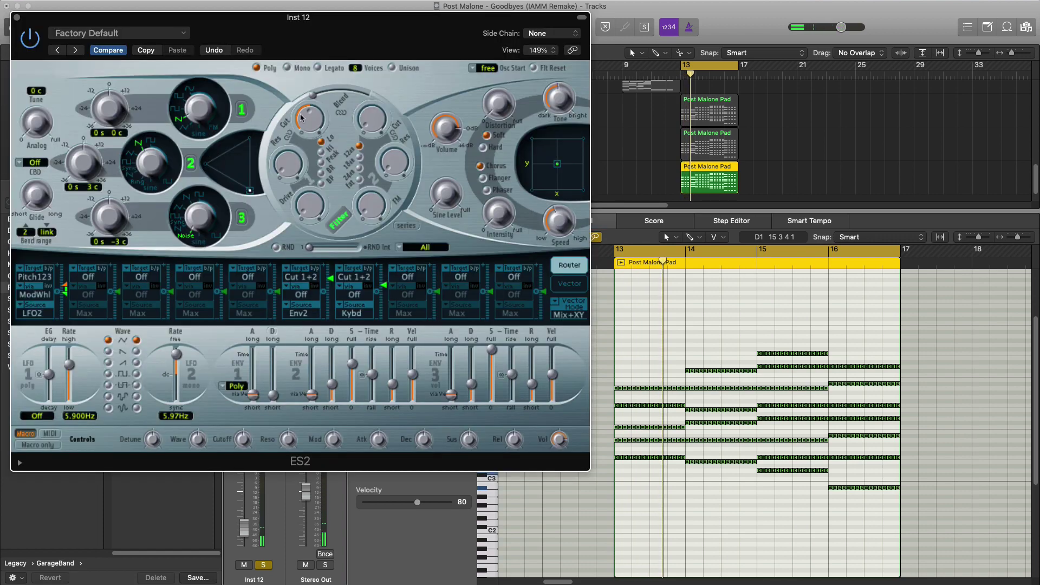
{"action": "left_click_drag", "start_coordinate": [301, 118], "coordinate": [306, 161]}
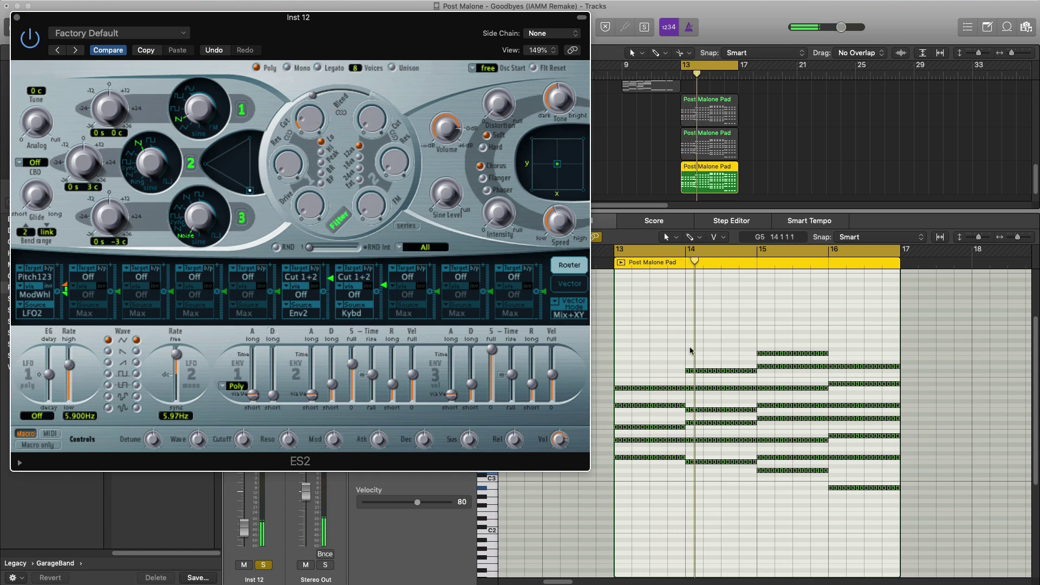
{"action": "key", "text": "shift+alt+Up"}
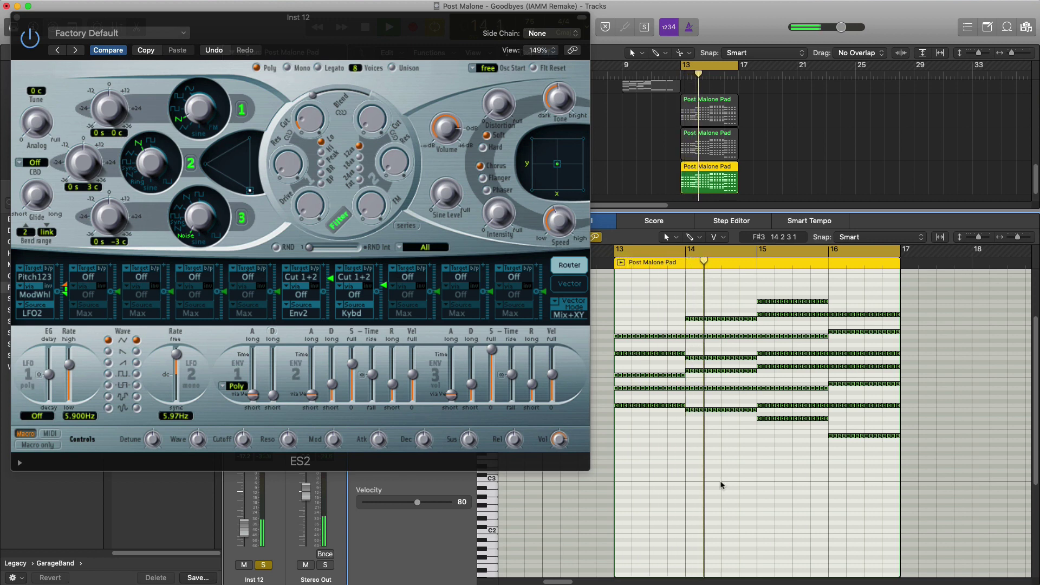
{"action": "left_click", "coordinate": [451, 392]}
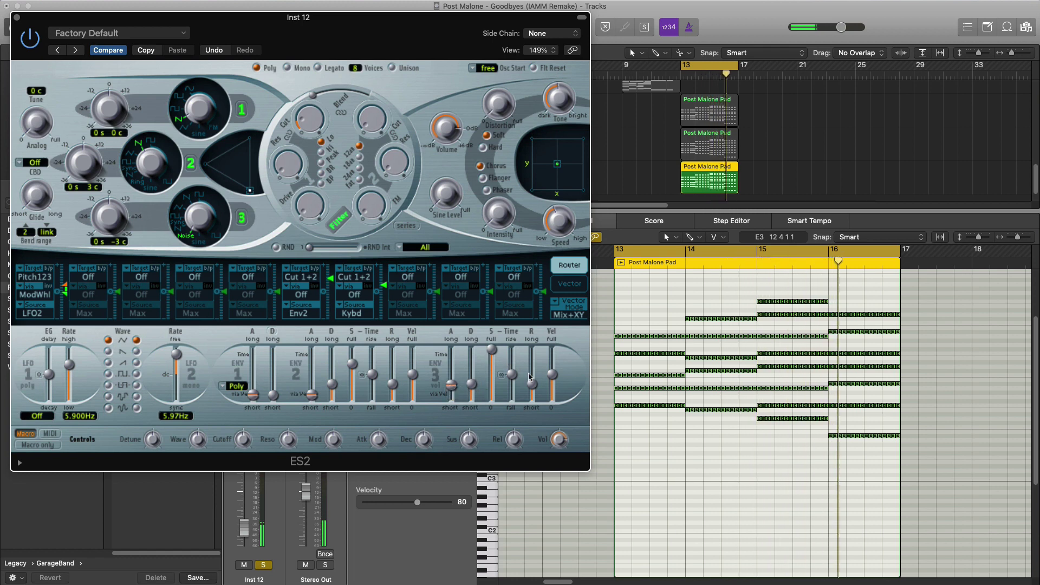
{"action": "left_click", "coordinate": [18, 20]}
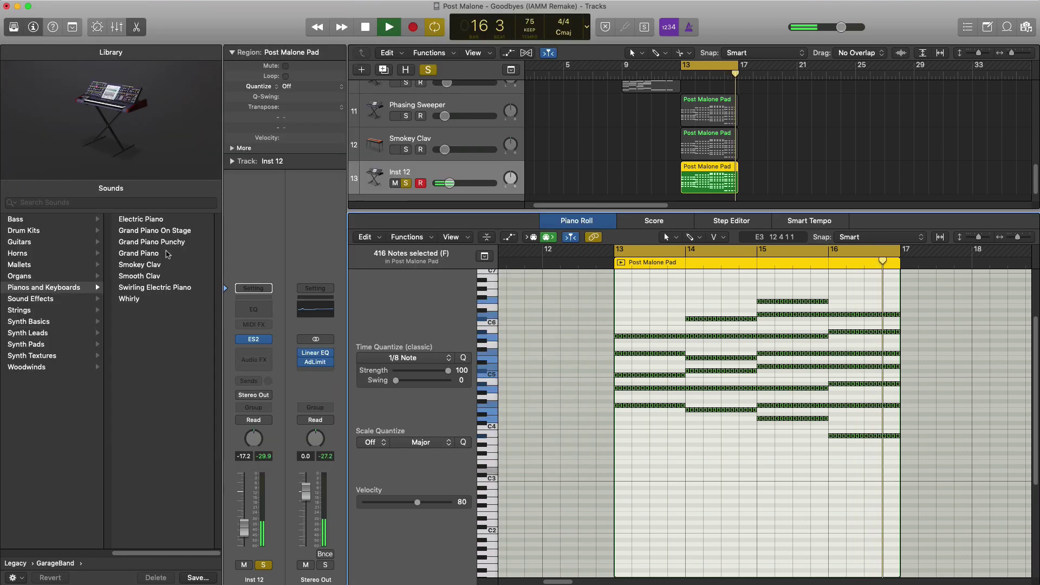
Add a Channel EQ to the ES2 track with a high cut at 1900 Hz and a low cut at 325 Hz.
{"action": "left_click", "coordinate": [251, 310]}
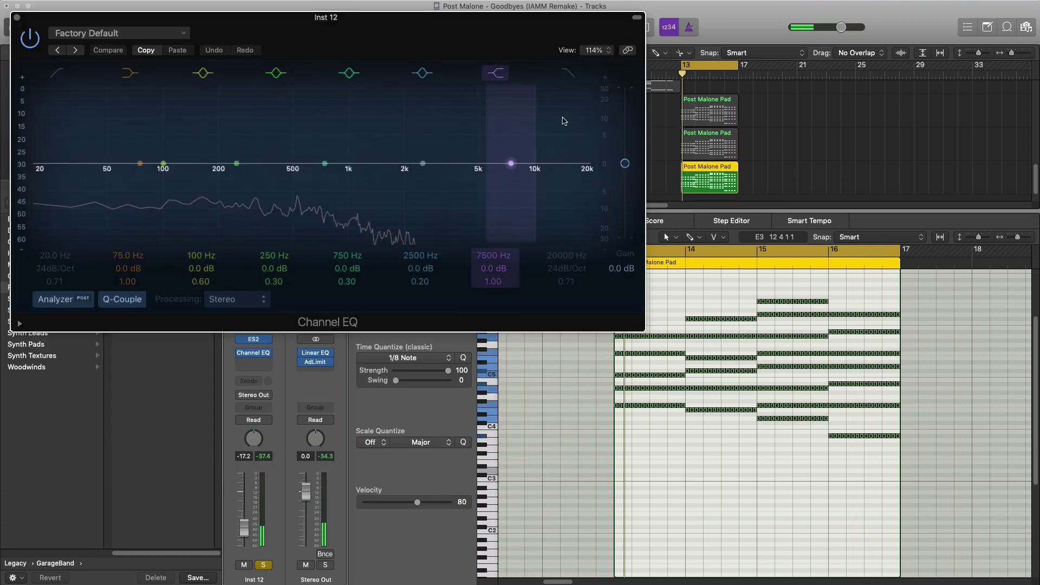
{"action": "left_click_drag", "start_coordinate": [563, 120], "coordinate": [316, 120]}
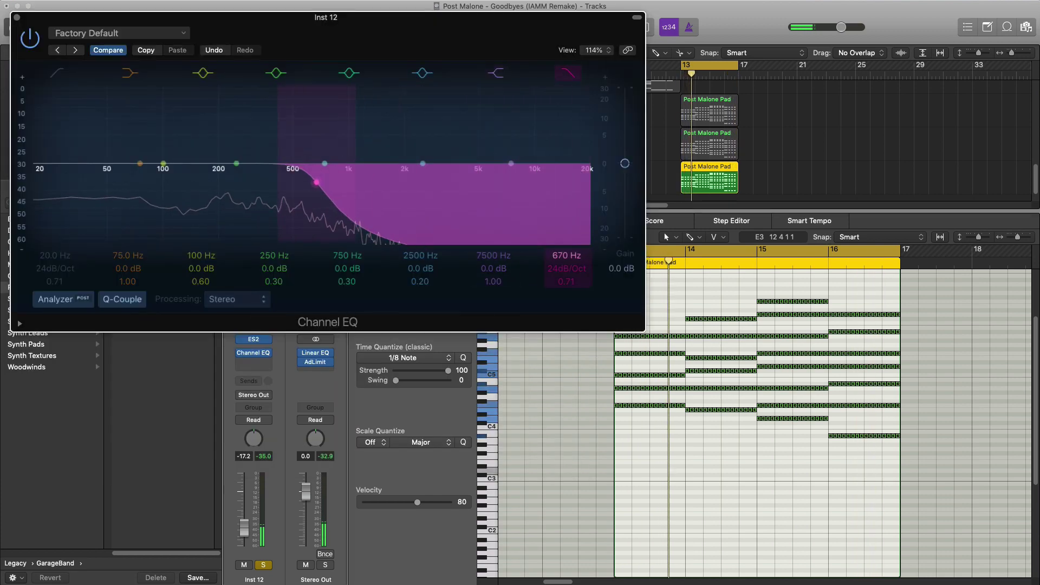
{"action": "left_click_drag", "start_coordinate": [317, 183], "coordinate": [400, 183]}
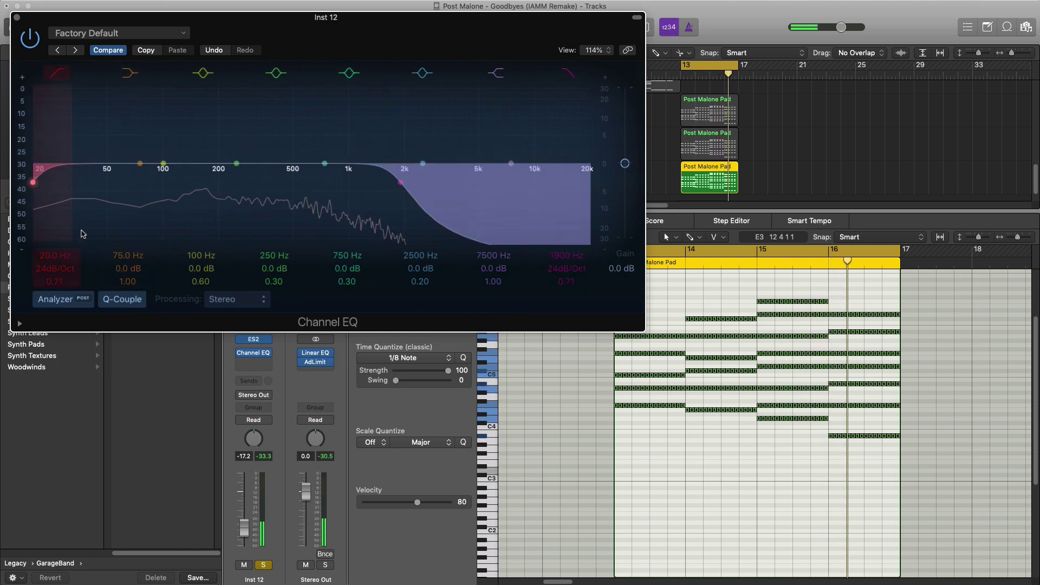
{"action": "left_click_drag", "start_coordinate": [59, 258], "coordinate": [58, 233]}
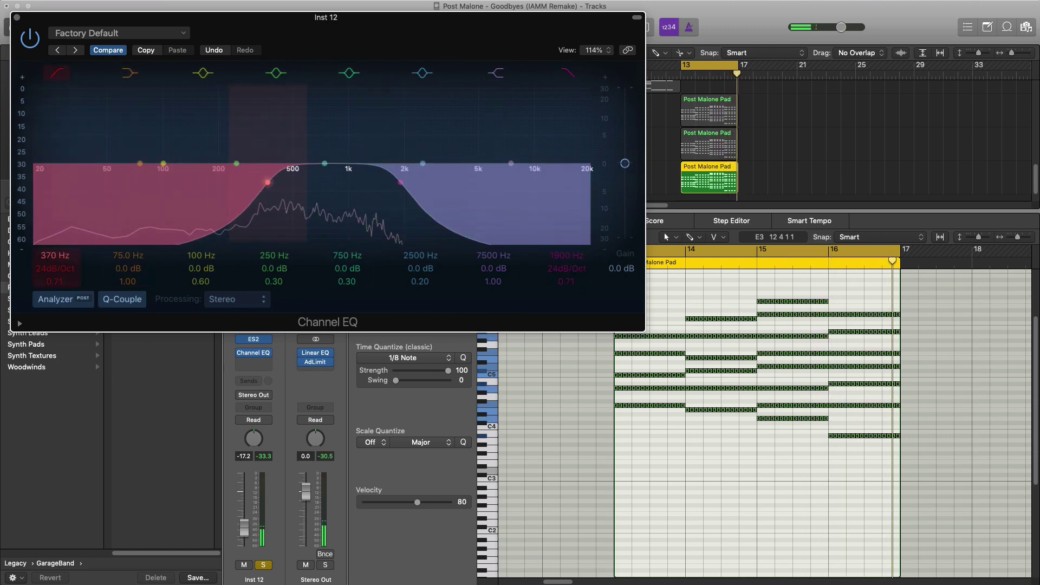
{"action": "left_click_drag", "start_coordinate": [58, 233], "coordinate": [59, 240]}
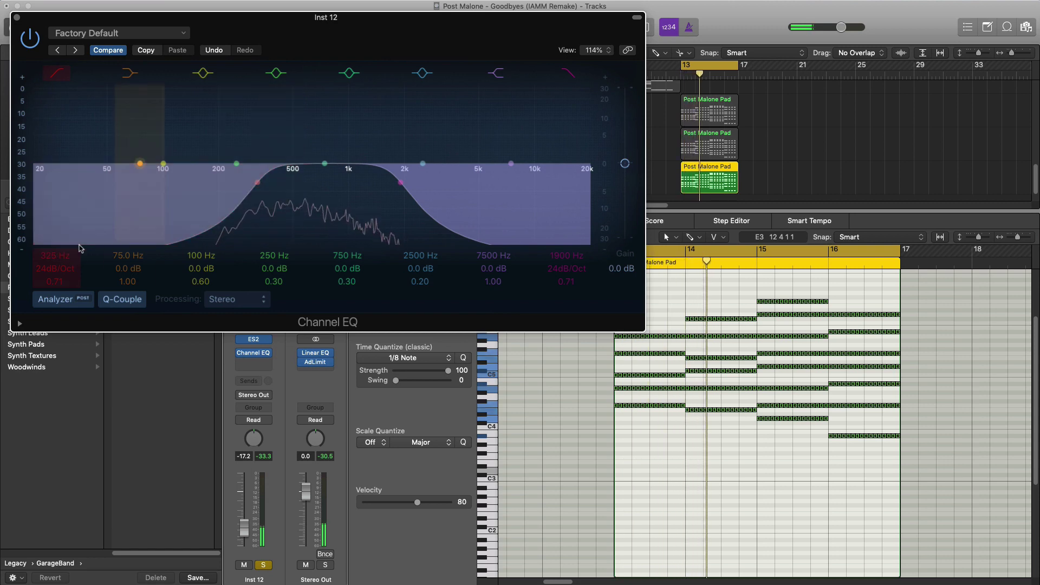
{"action": "left_click", "coordinate": [17, 19]}
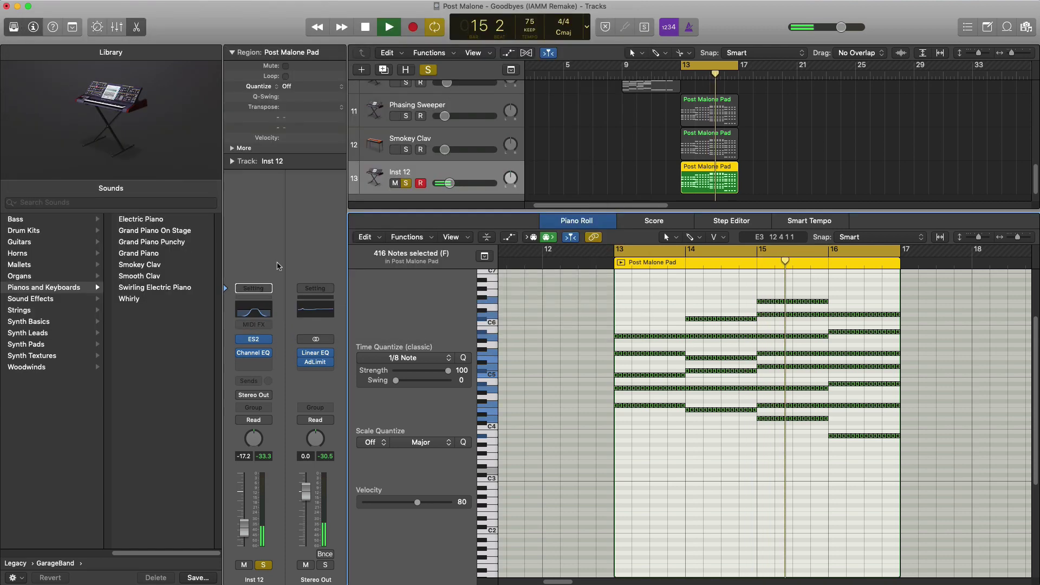
{"action": "key", "text": "space"}
Add a stereo Space Designer with the 01.9s Bomb Tail preset to the ES2 track and lower its wet level to -18.0 dB.
{"action": "left_click", "coordinate": [253, 363]}
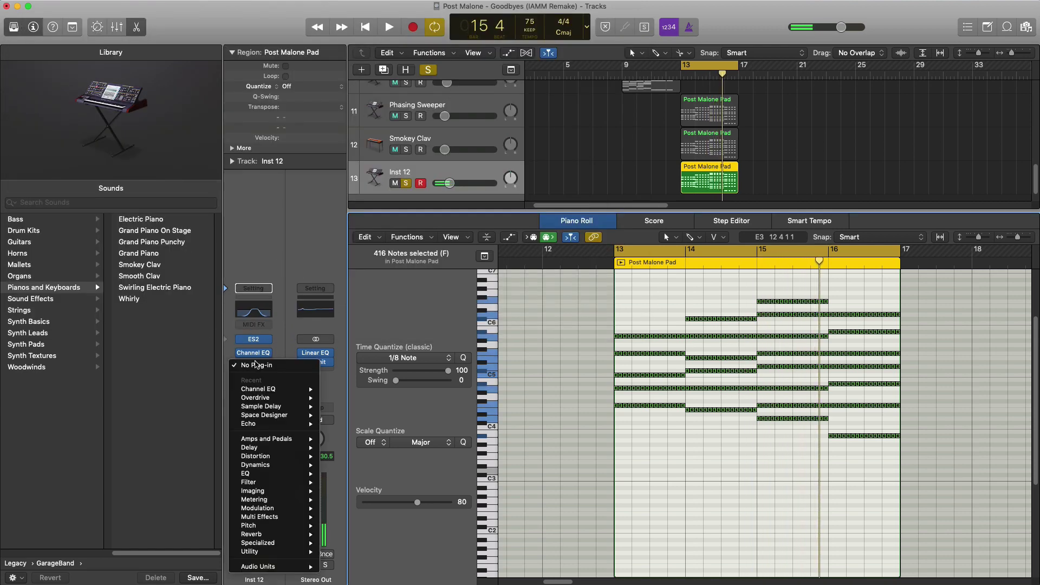
{"action": "mouse_move", "coordinate": [273, 416]}
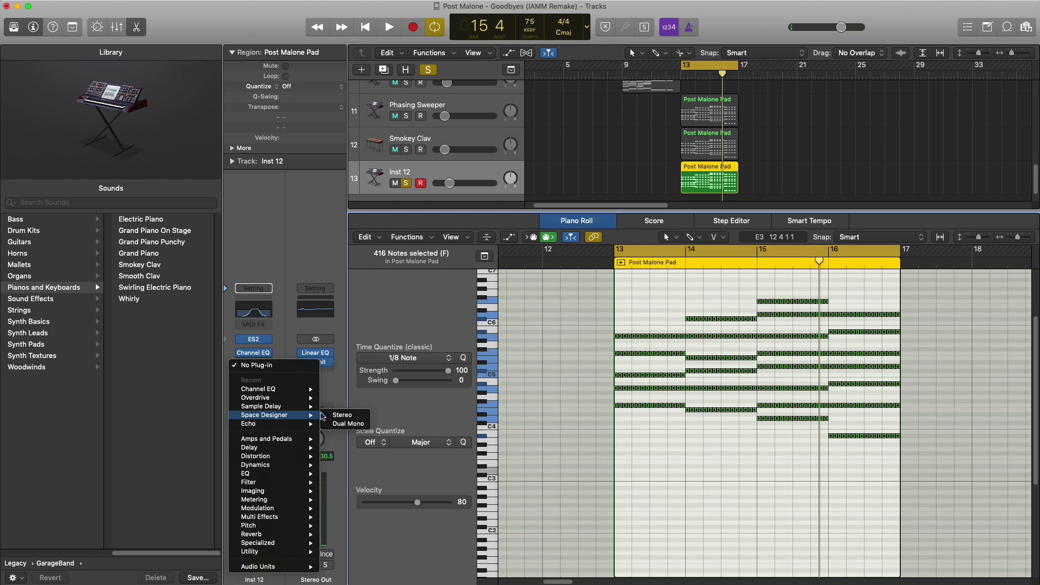
{"action": "left_click", "coordinate": [342, 415]}
{"action": "left_click", "coordinate": [117, 33]}
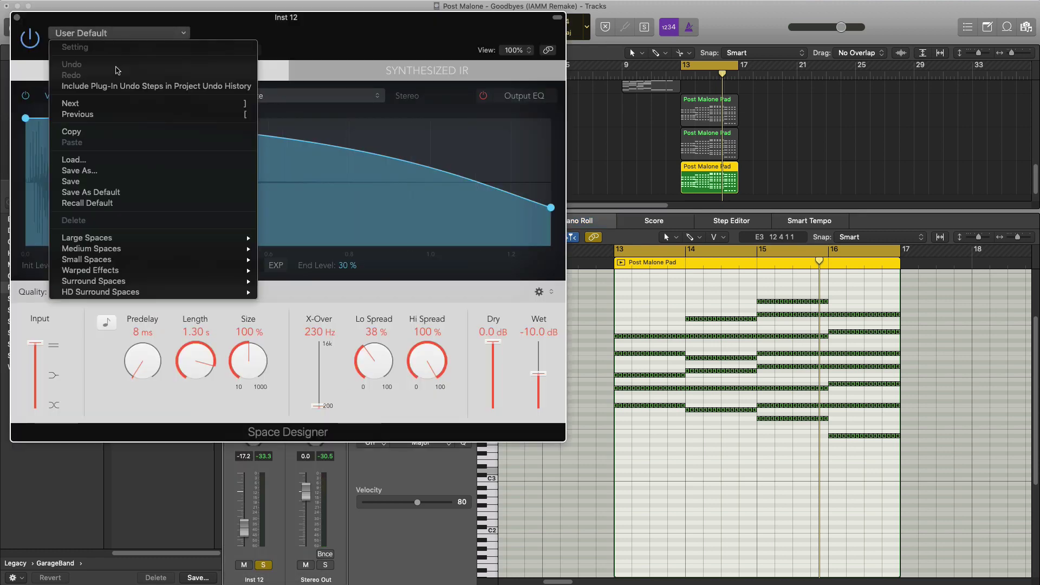
{"action": "mouse_move", "coordinate": [145, 239]}
{"action": "mouse_move", "coordinate": [330, 305]}
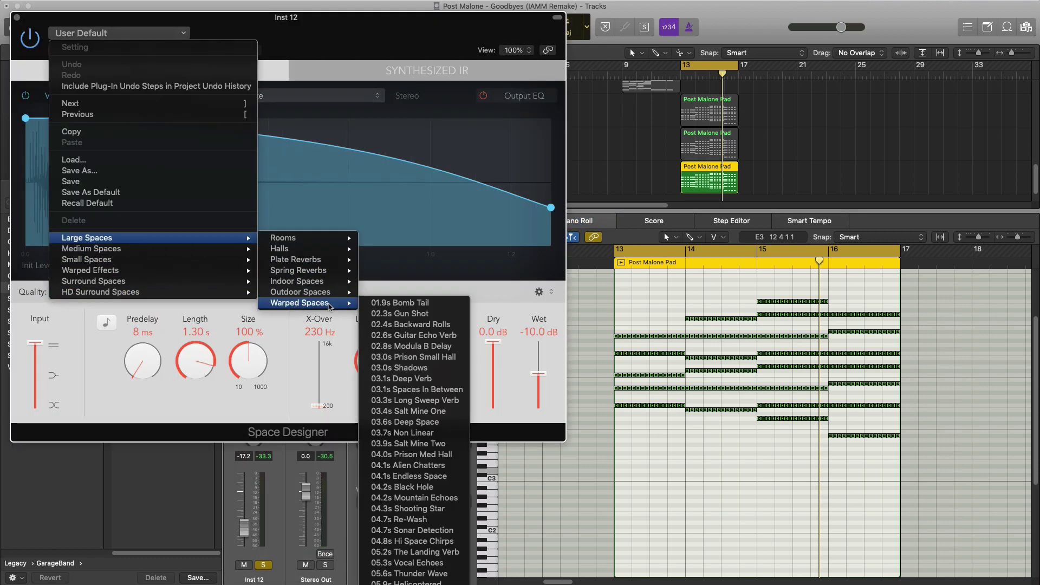
{"action": "left_click", "coordinate": [428, 303]}
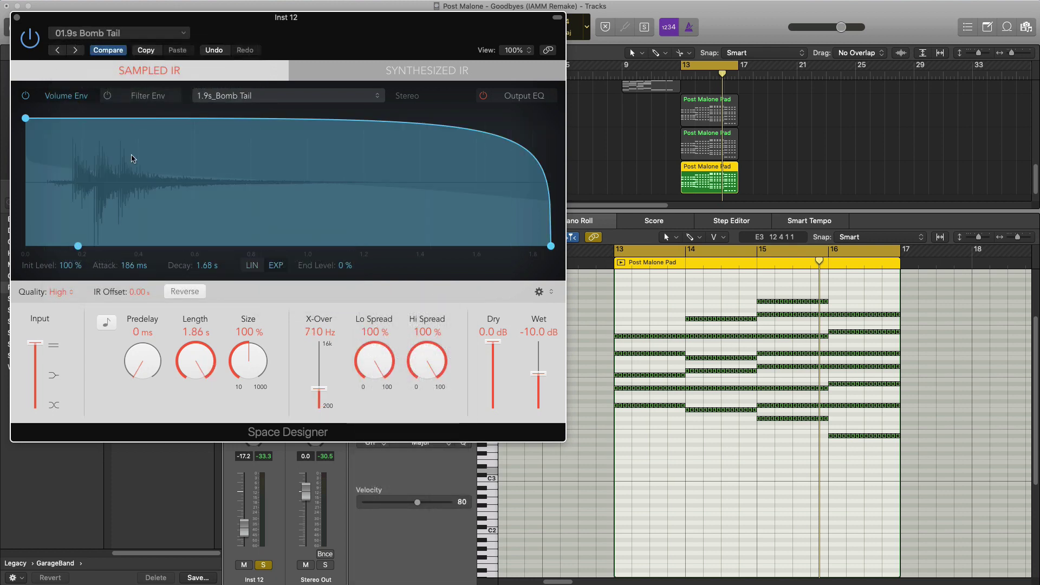
{"action": "key", "text": "space"}
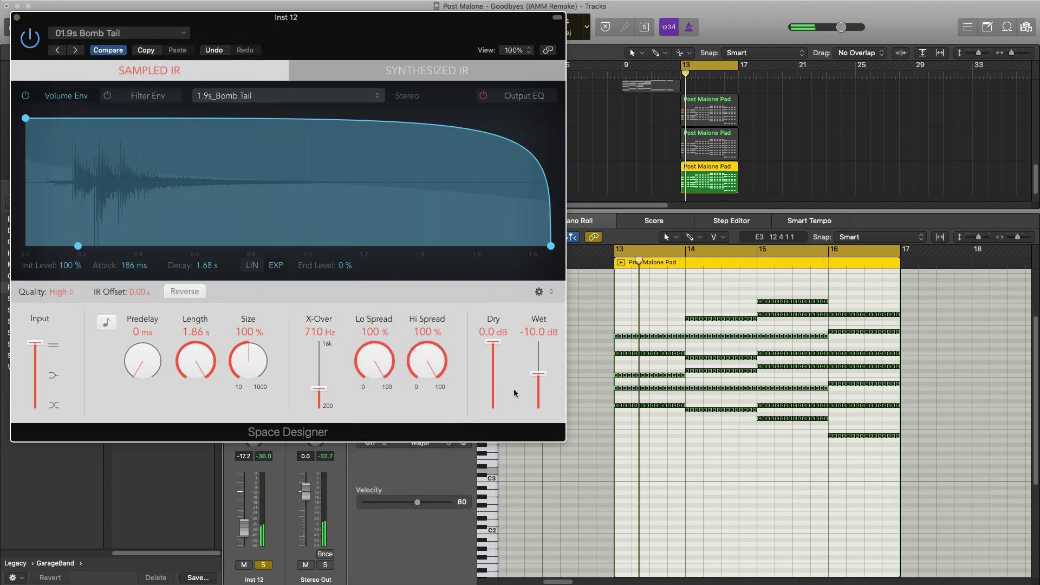
{"action": "left_click_drag", "start_coordinate": [542, 376], "coordinate": [539, 389]}
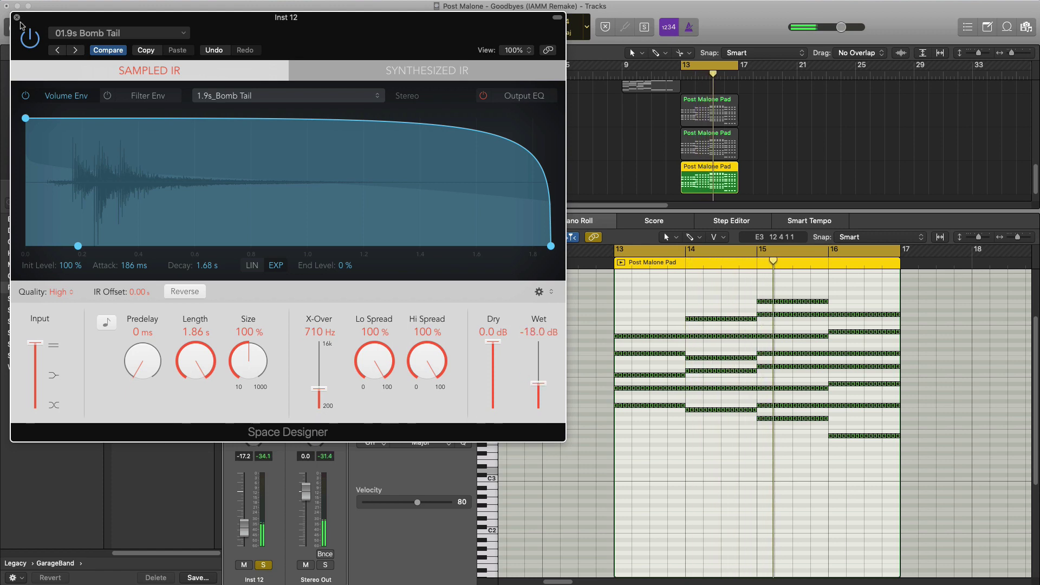
Close Space Designer and the Piano Roll, and solo Smokey Clav, the lower Phasing Sweeper and the first Post Malone Pad alongside the ES2 track.
{"action": "key", "text": "super+w"}
{"action": "left_click", "coordinate": [405, 150]}
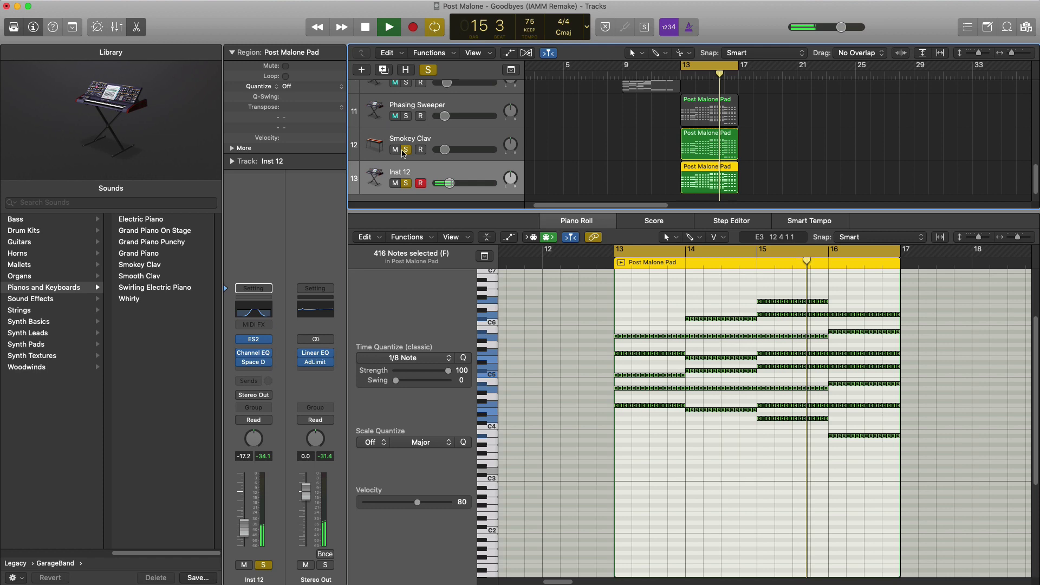
{"action": "left_click", "coordinate": [405, 116]}
{"action": "key", "text": "x"}
{"action": "key", "text": "x"}
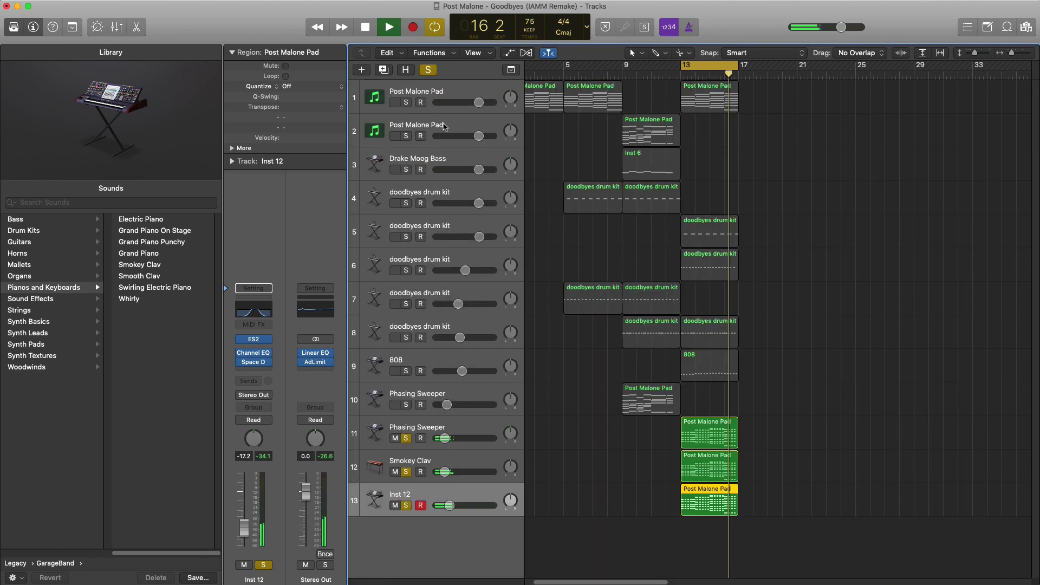
{"action": "left_click", "coordinate": [407, 102]}
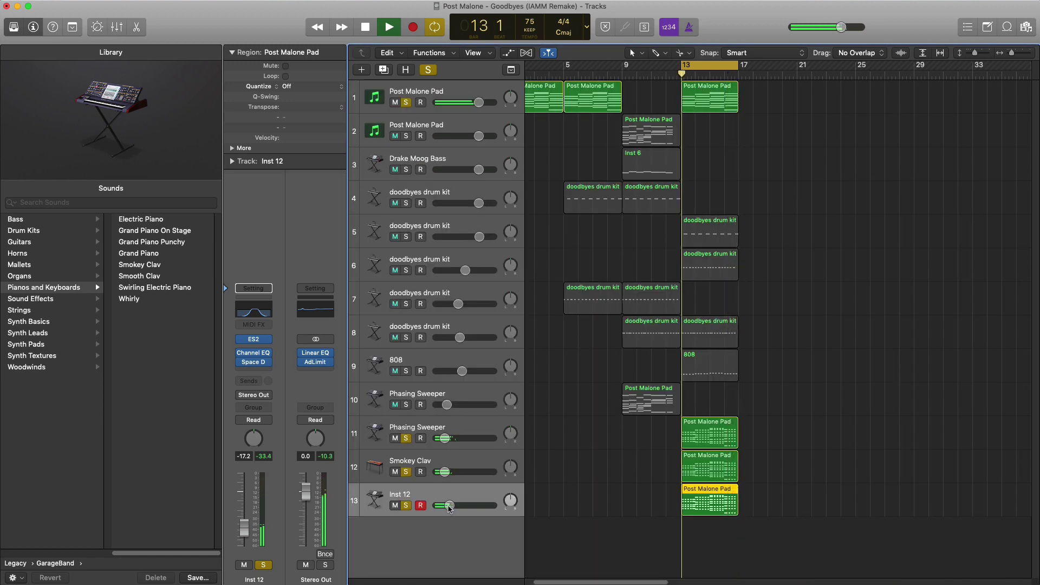
Raise the Inst 12 track's volume to -16.6 dB and clear all track solos to hear the full mix.
{"action": "left_click_drag", "start_coordinate": [449, 505], "coordinate": [450, 505]}
{"action": "left_click", "coordinate": [406, 506], "text": "alt"}
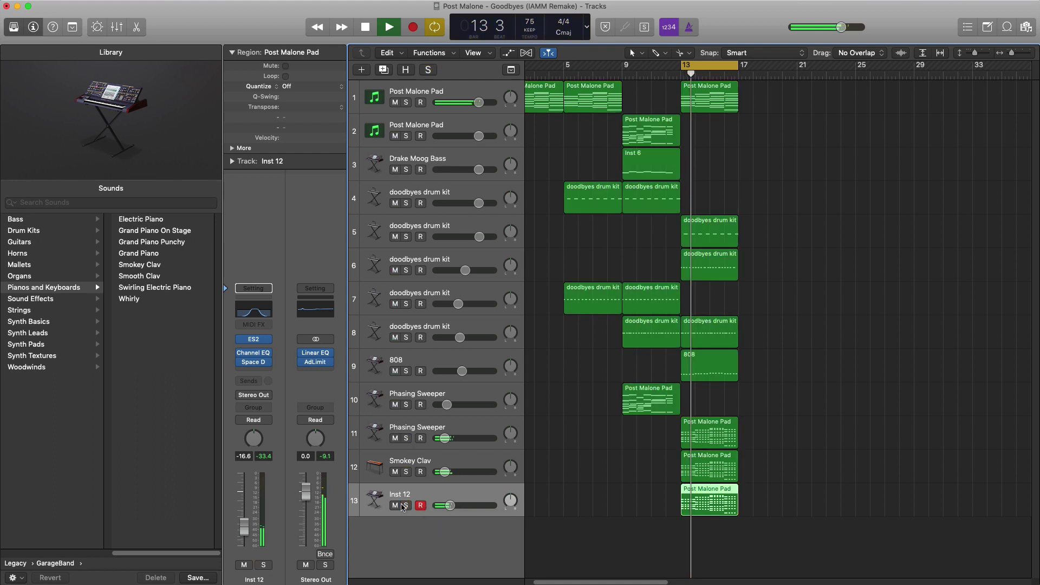
{"action": "key", "text": "super+Up"}
{"action": "key", "text": "super+Up"}
{"action": "key", "text": "super+Left"}
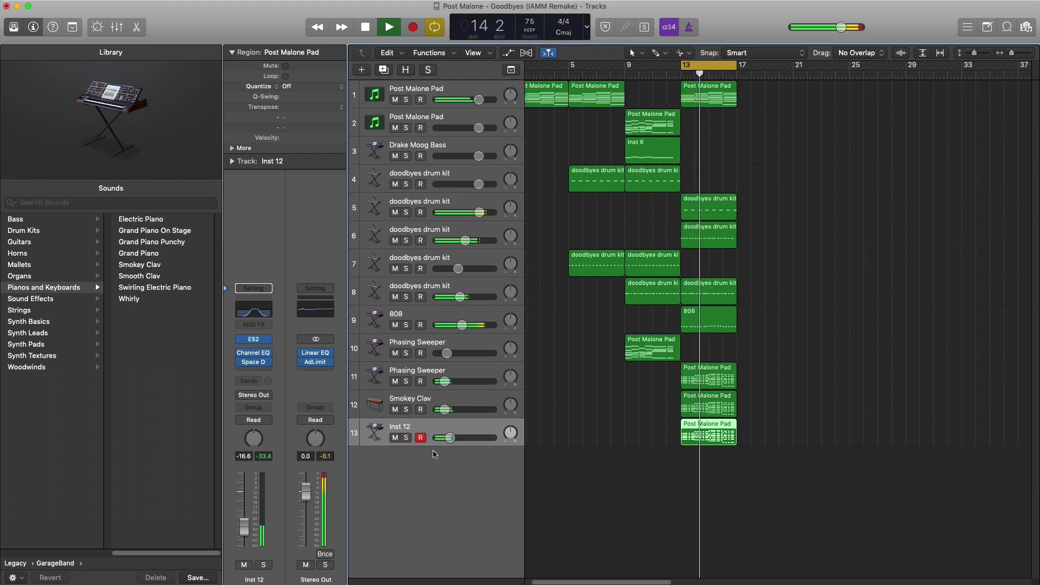
{"action": "key", "text": "super+Up"}
{"action": "key", "text": "super+Up"}
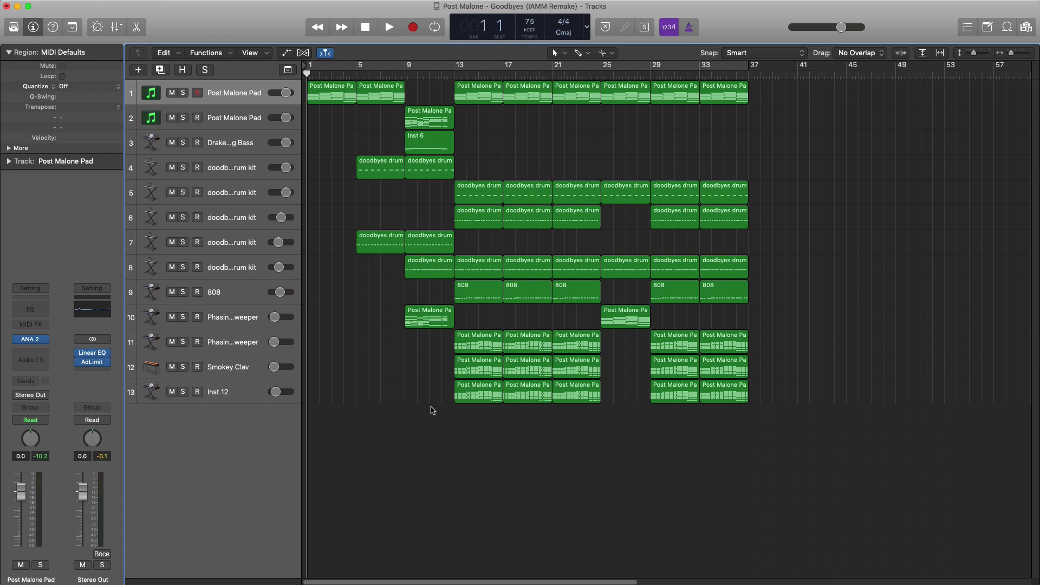
Play the full arrangement from bar 1 past the last regions, stop playback and return the playhead to the start.
{"action": "key", "text": "space"}
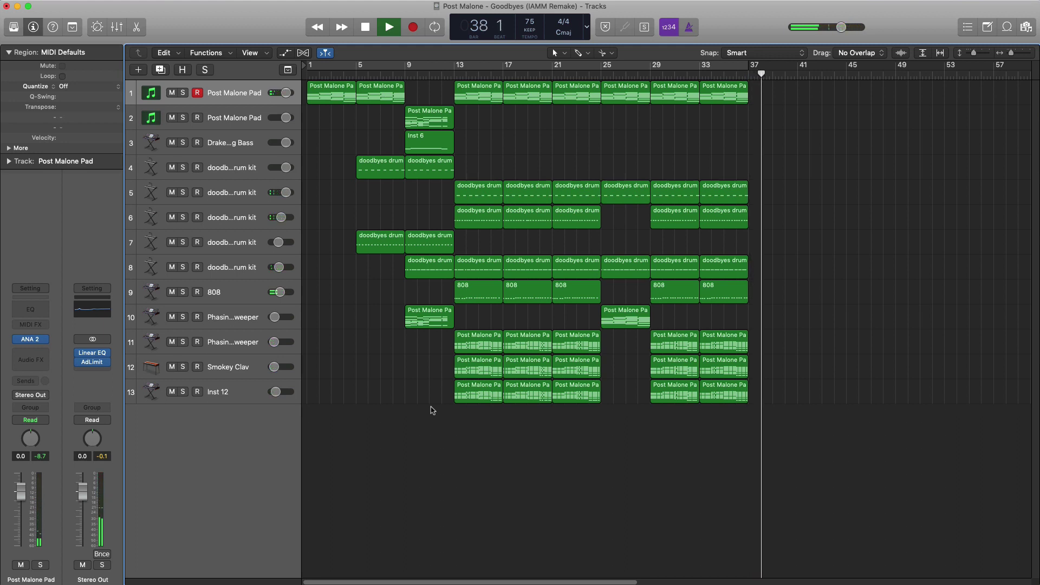
{"action": "key", "text": "space"}
{"action": "key", "text": "Return"}
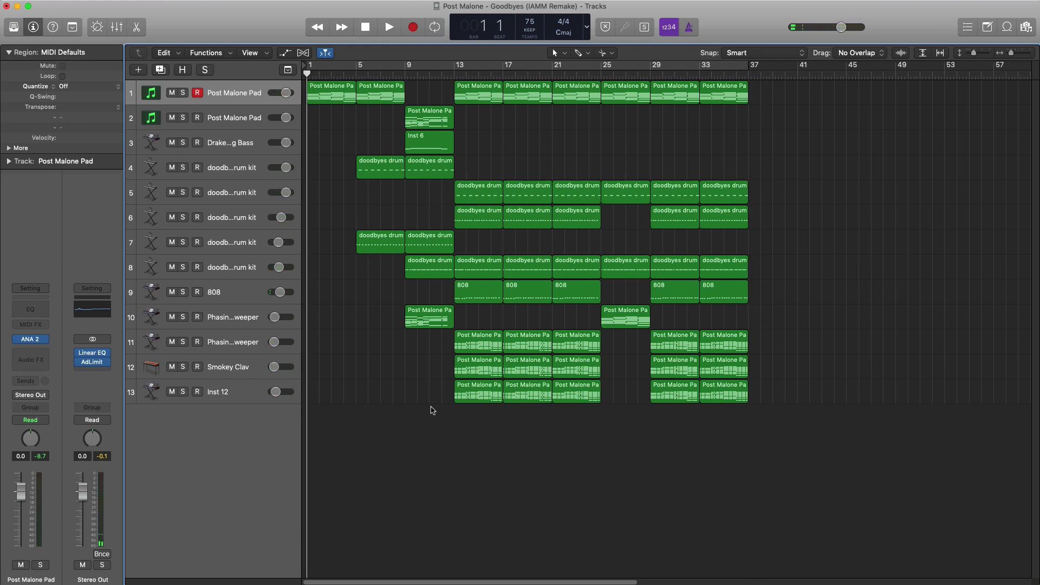